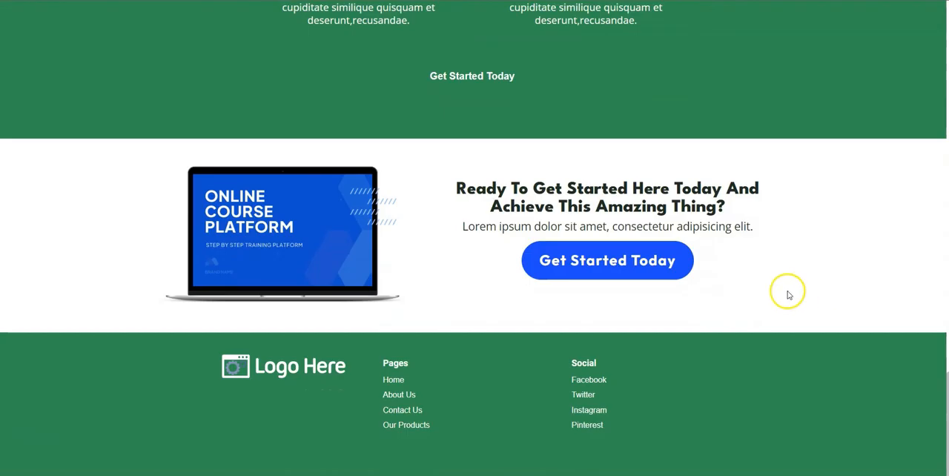
- Examine the placeholder ebook sales page from the hero section through the benefits, offer and testimonials down to the footer
scroll(791, 291, up, 15)
scroll(798, 291, up, 5)
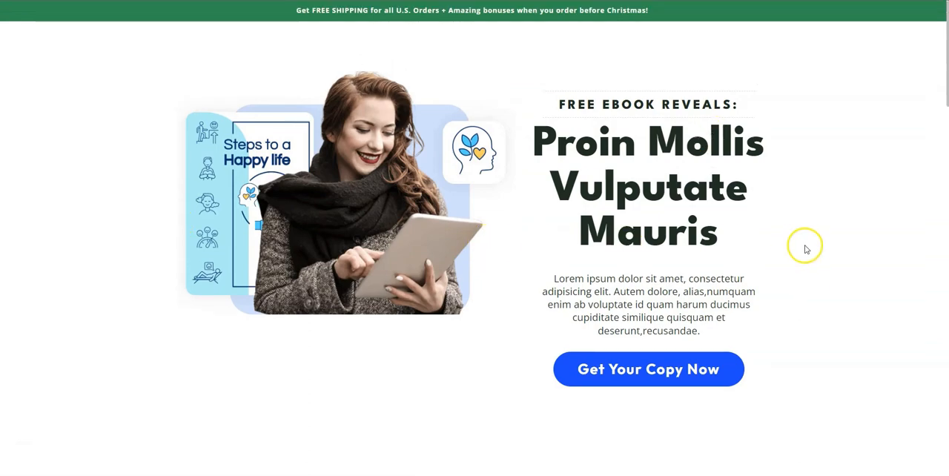
scroll(816, 245, down, 6)
scroll(489, 259, down, 2)
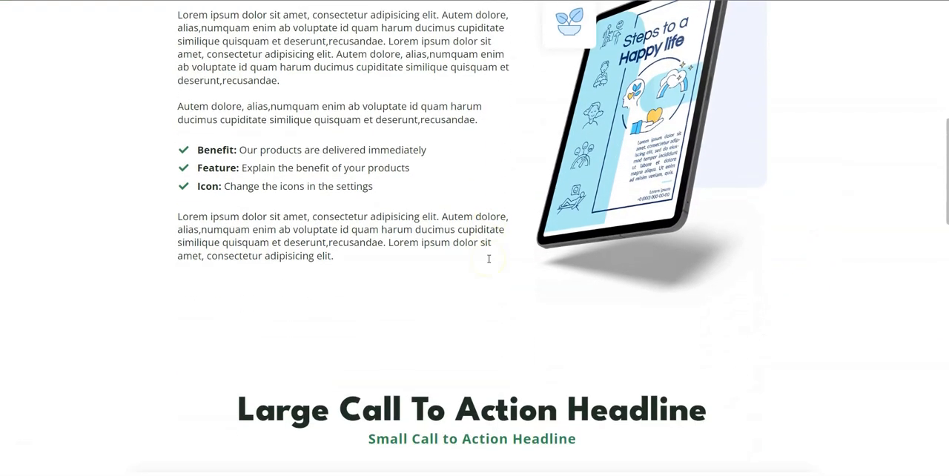
scroll(344, 232, up, 3)
scroll(830, 287, down, 1)
scroll(830, 287, down, 5)
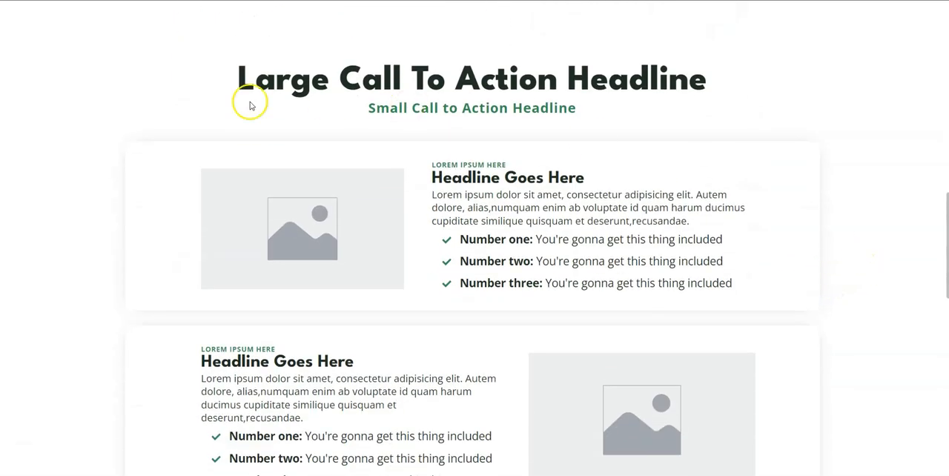
scroll(447, 290, down, 1)
scroll(843, 289, down, 6)
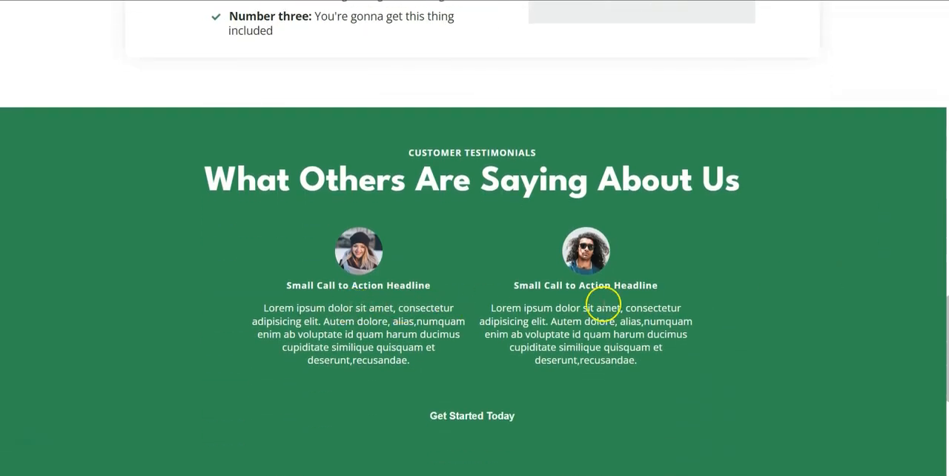
scroll(892, 282, down, 3)
scroll(595, 283, up, 1)
scroll(896, 284, down, 1)
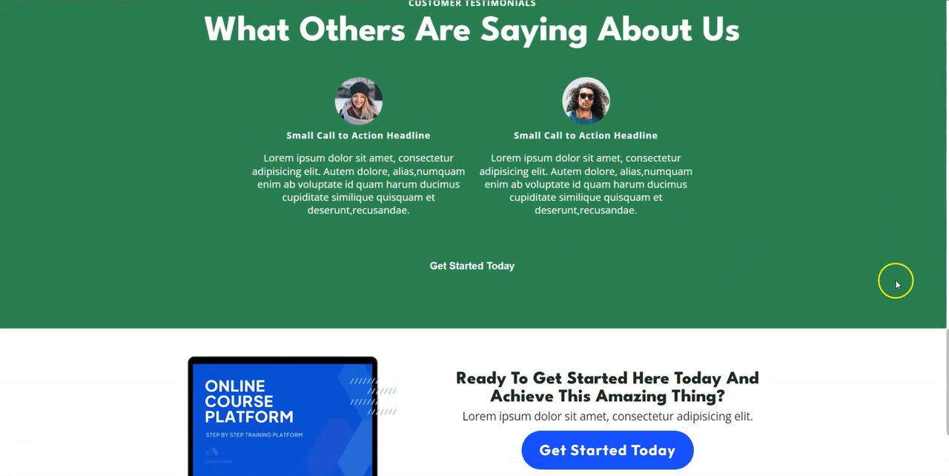
scroll(895, 284, down, 3)
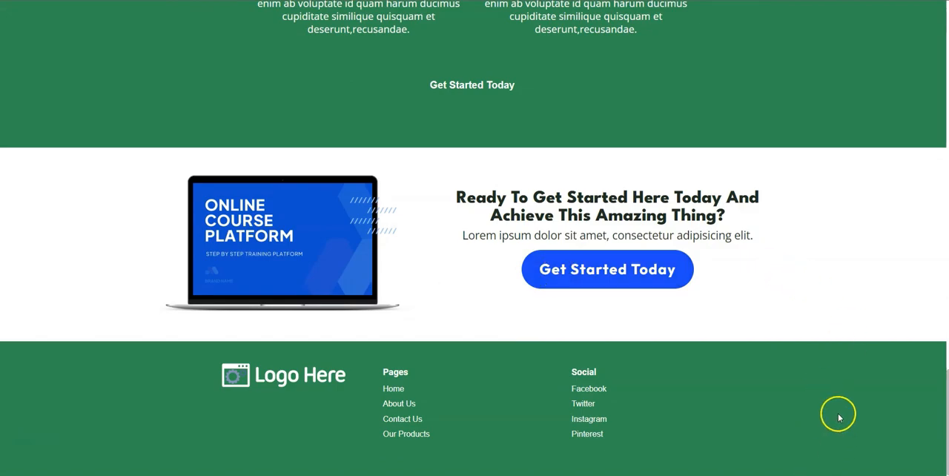
scroll(845, 386, up, 8)
scroll(858, 347, up, 15)
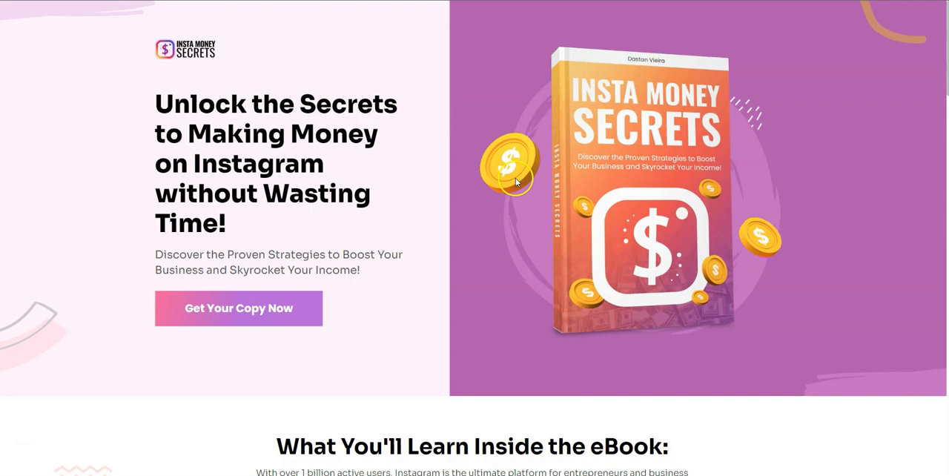
- Examine the finished Insta Money Secrets sales page, from the hero and benefits sections through the testimonials to the footer
scroll(766, 198, down, 5)
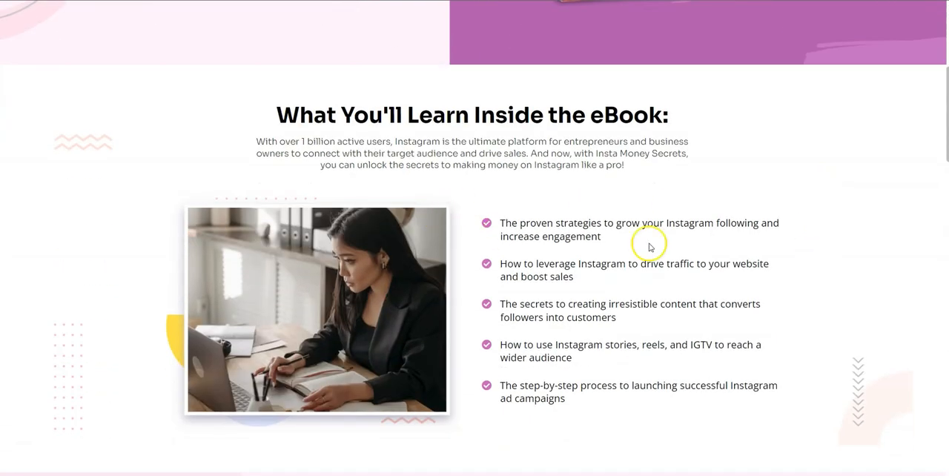
scroll(839, 252, down, 5)
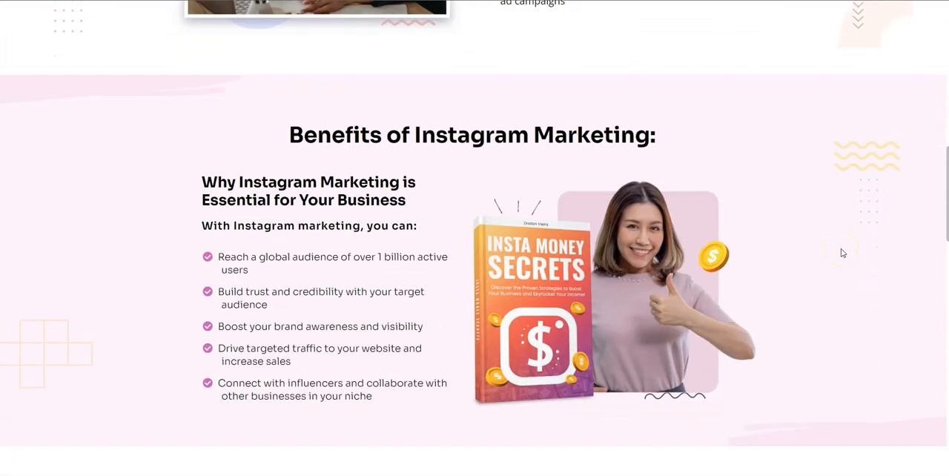
scroll(841, 252, down, 6)
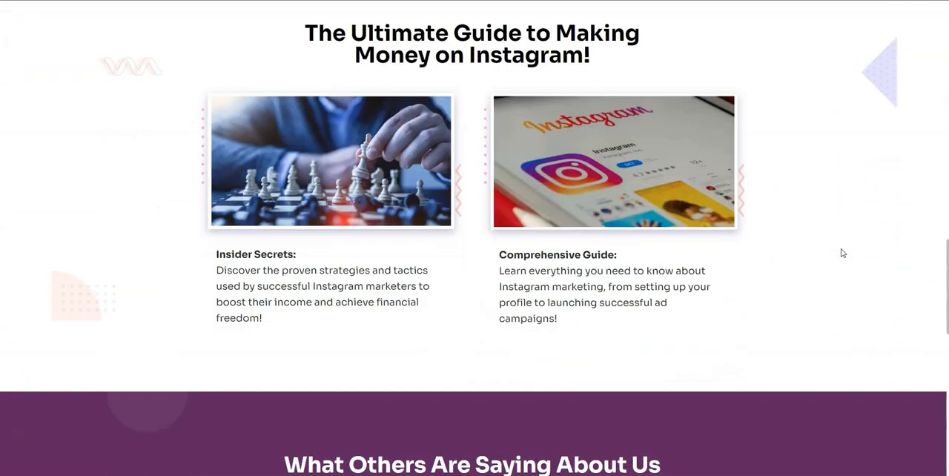
scroll(847, 256, down, 5)
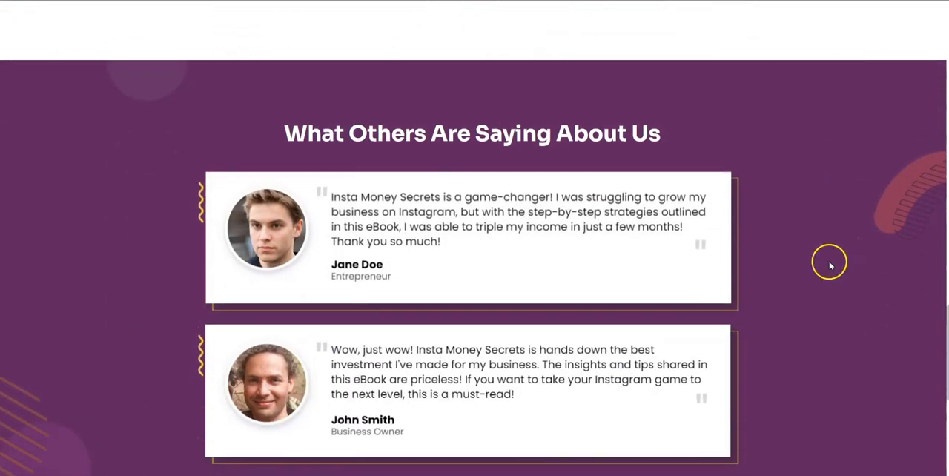
scroll(844, 267, down, 5)
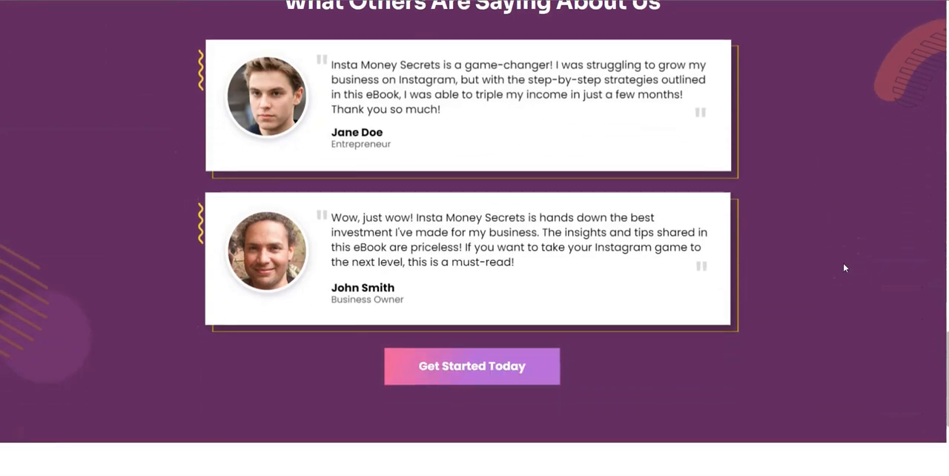
scroll(856, 265, down, 1)
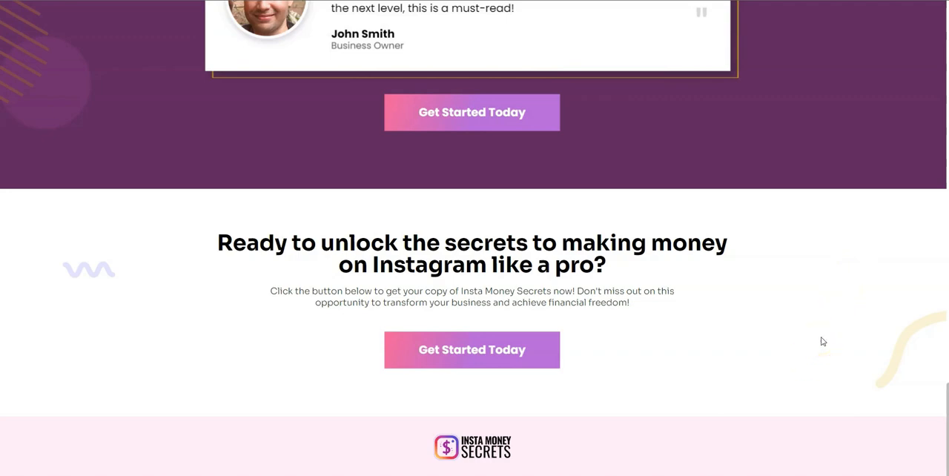
scroll(822, 341, up, 20)
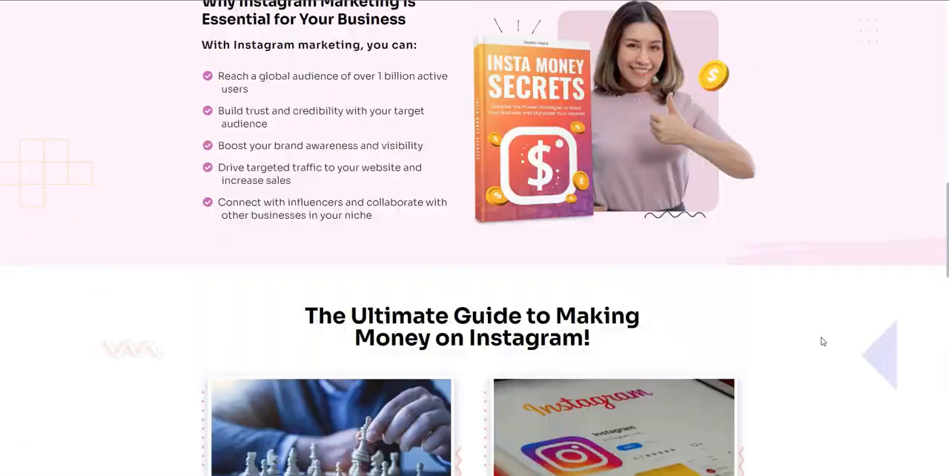
scroll(657, 350, up, 6)
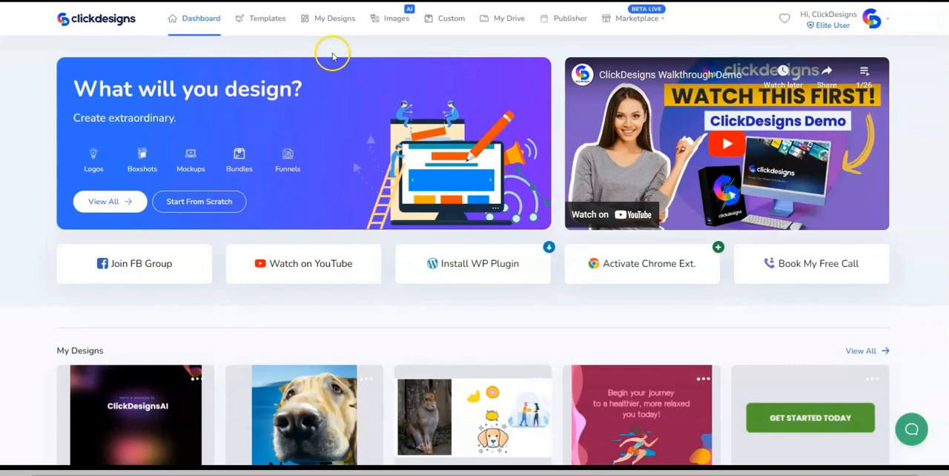
- Start a new logo design from scratch in the ClickDesigns logo templates and name it "logo"
click(269, 19)
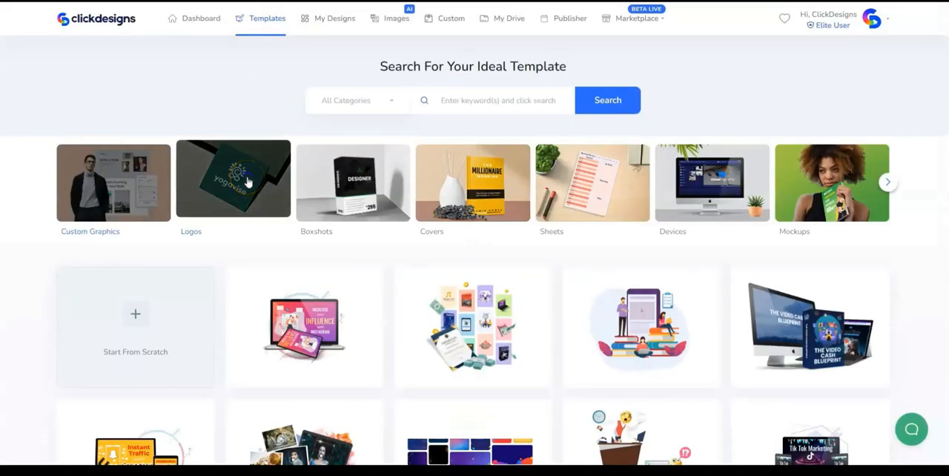
click(247, 181)
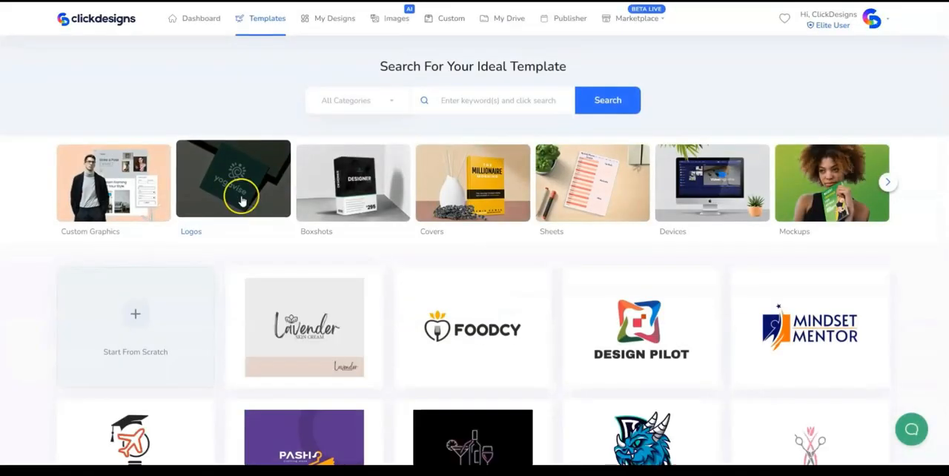
click(163, 327)
click(376, 98)
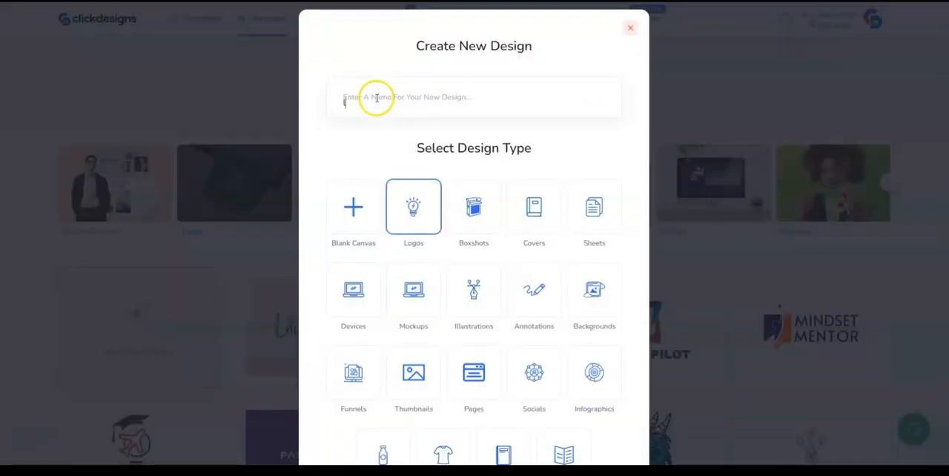
text(logo)
scroll(437, 171, down, 3)
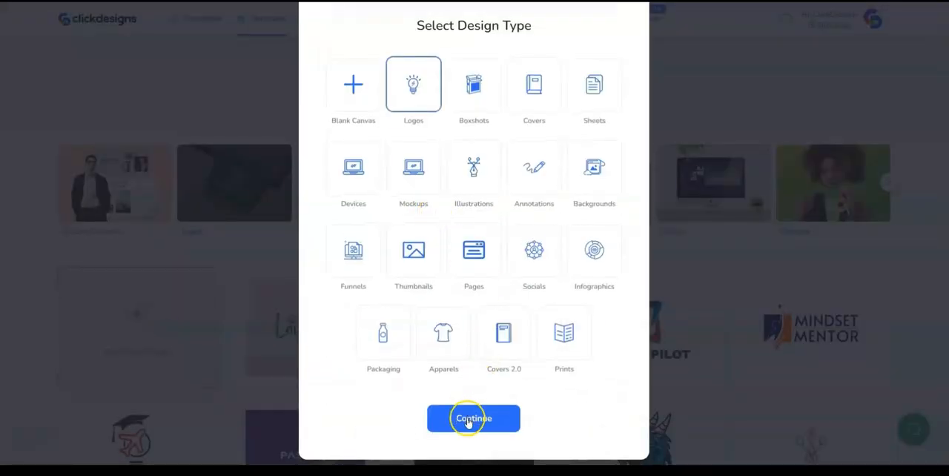
click(467, 418)
- Generate logo suggestions for the business name "Insta Money Secrets"
click(419, 221)
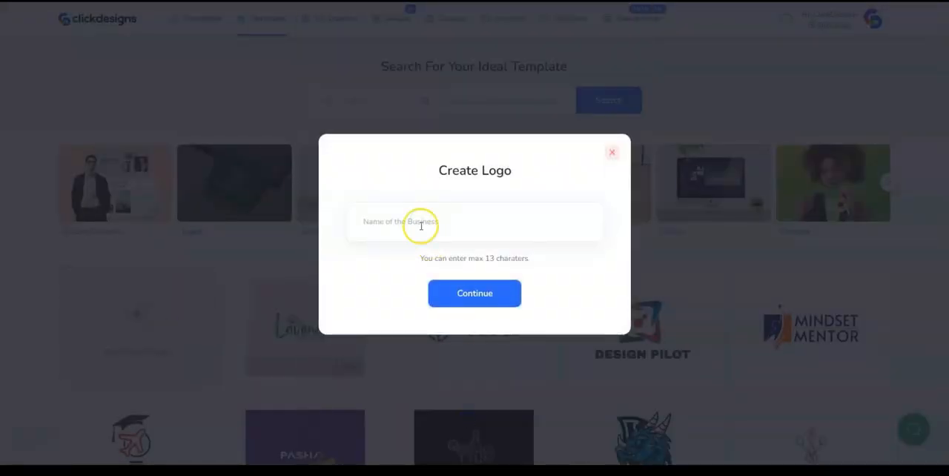
text(Insta Money Secrets)
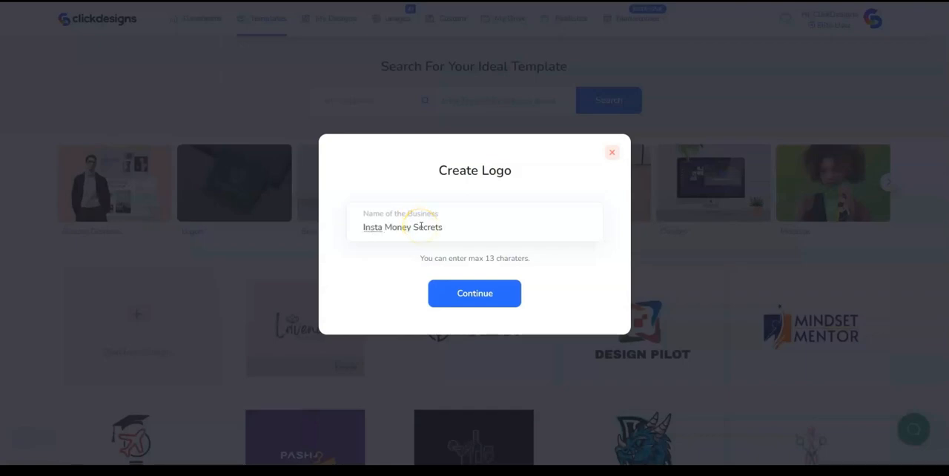
click(487, 296)
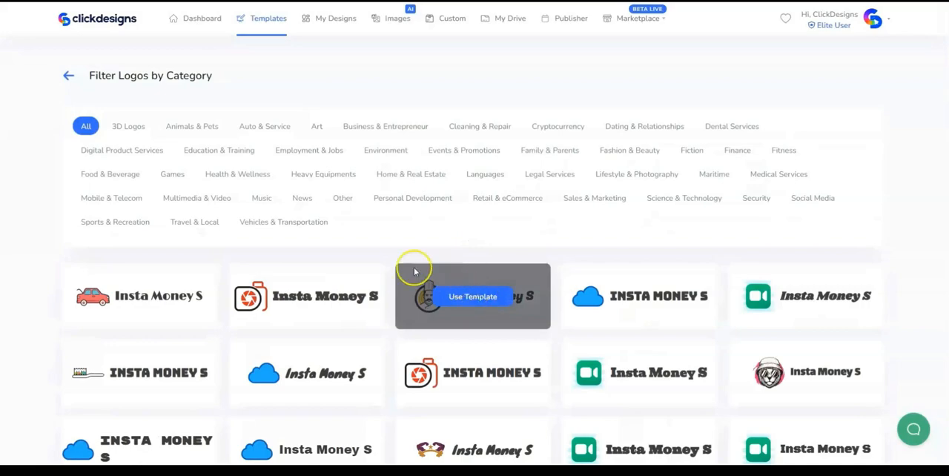
- Filter the logos by the Social Media category and use a template with the gradient Instagram icon
click(814, 206)
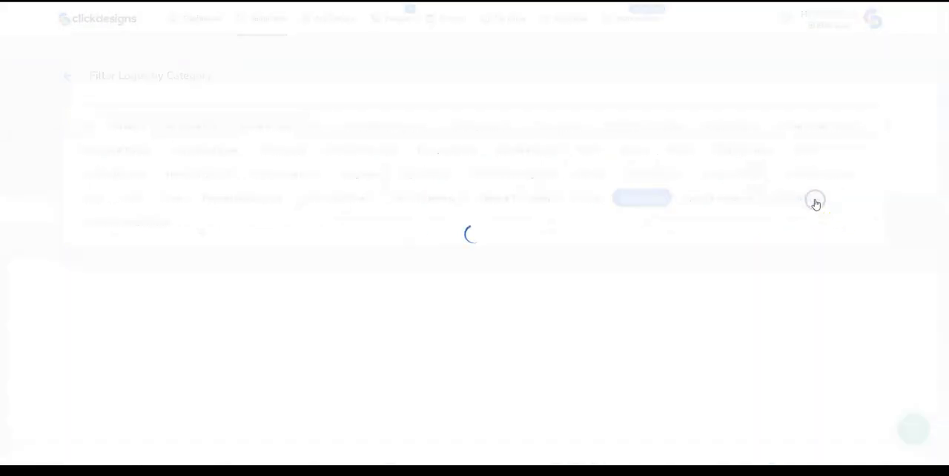
scroll(836, 229, down, 10)
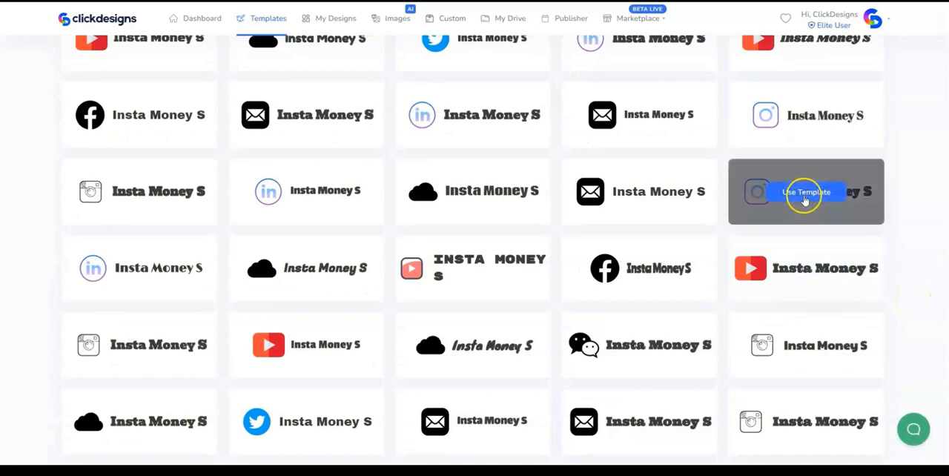
click(804, 195)
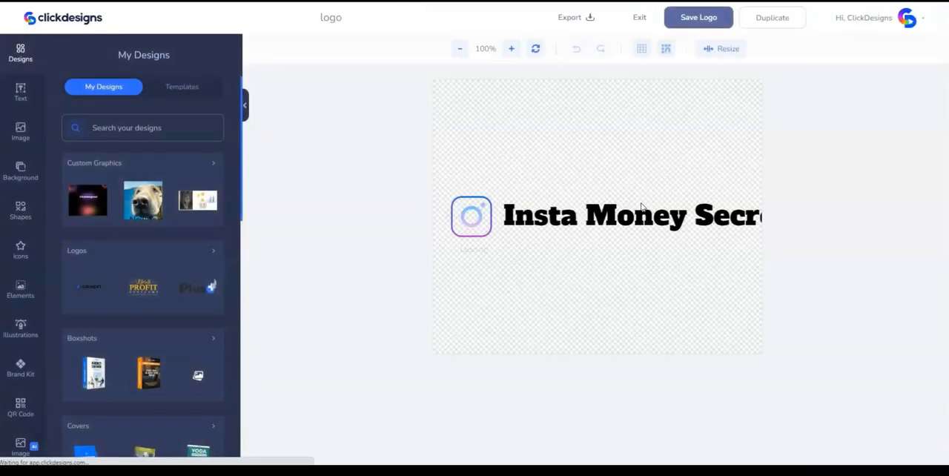
- Set the logo canvas background to white (#FFFFFF)
click(456, 153)
scroll(102, 254, down, 2)
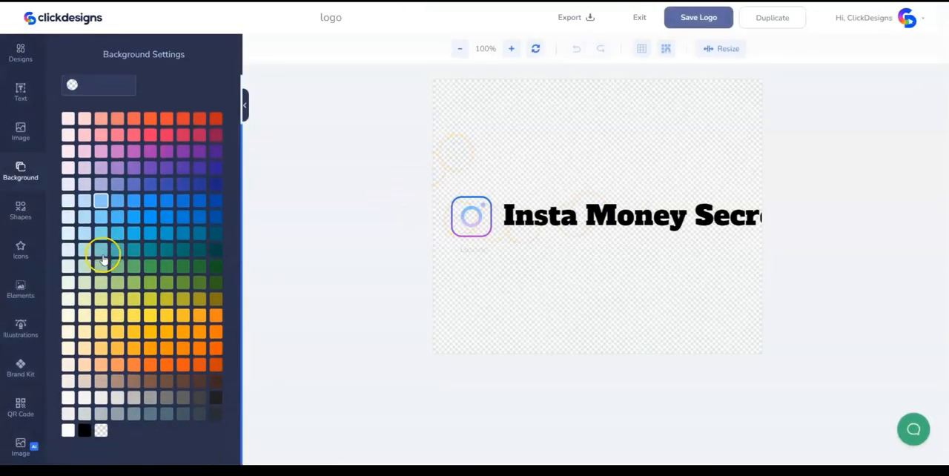
click(67, 433)
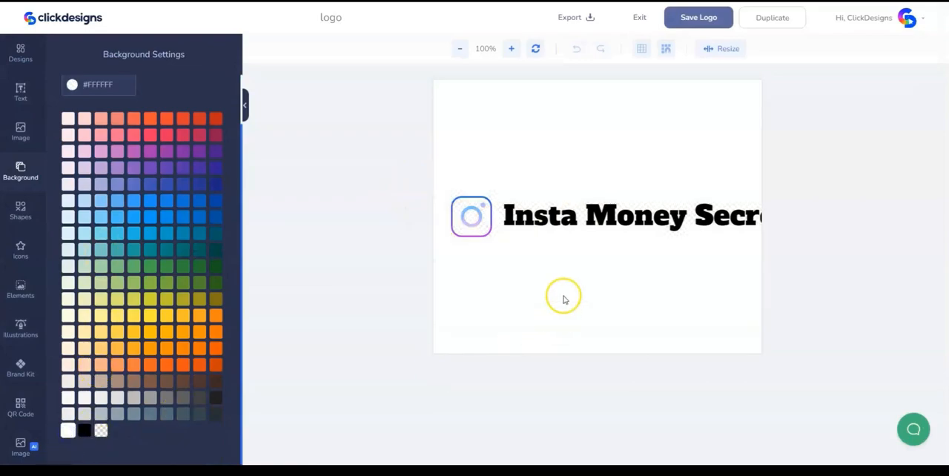
- Remove the word "Secrets" from the logo text so that it reads "Insta Money"
click(576, 218)
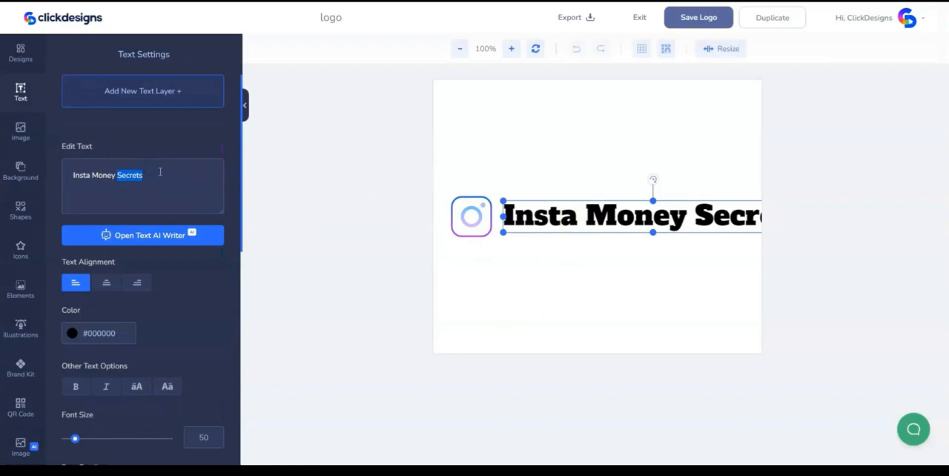
key(BackSpace)
click(557, 269)
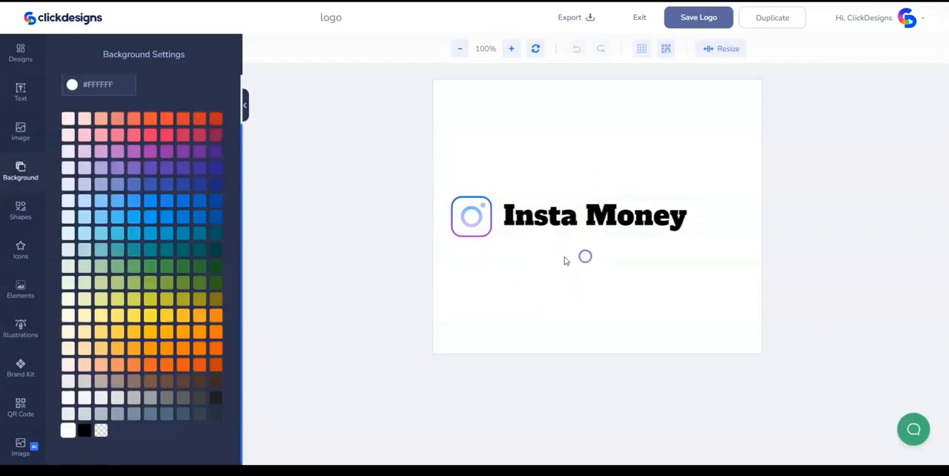
- Move the Instagram icon and the "Insta Money" text together, slightly up and to the right on the canvas
drag(561, 259, 438, 193)
drag(600, 219, 630, 184)
click(622, 240)
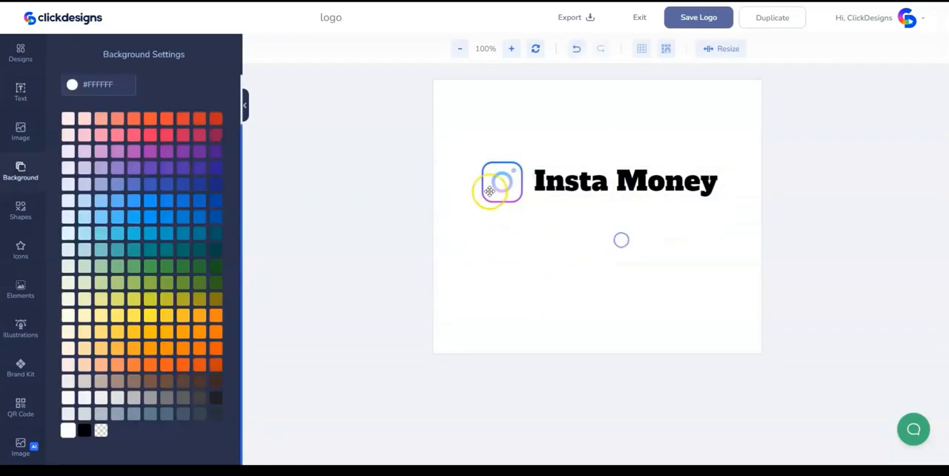
- Change the font of the "Insta Money" text to Oswald
click(592, 181)
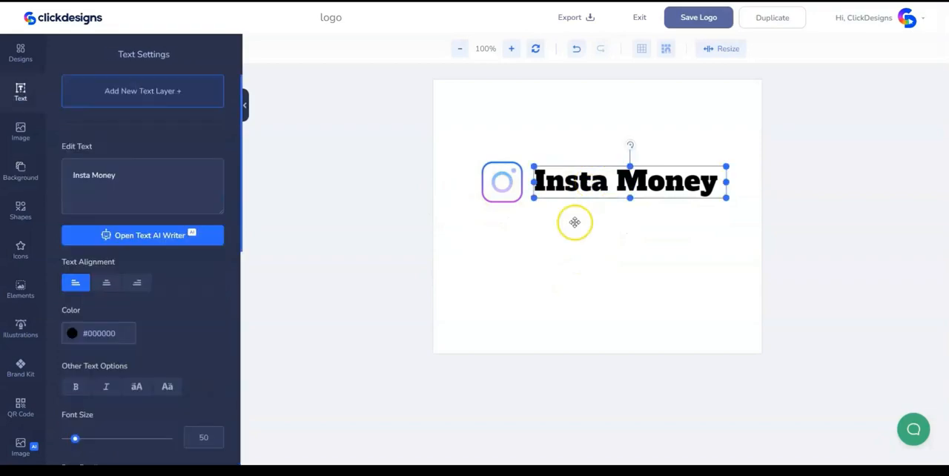
scroll(233, 327, down, 5)
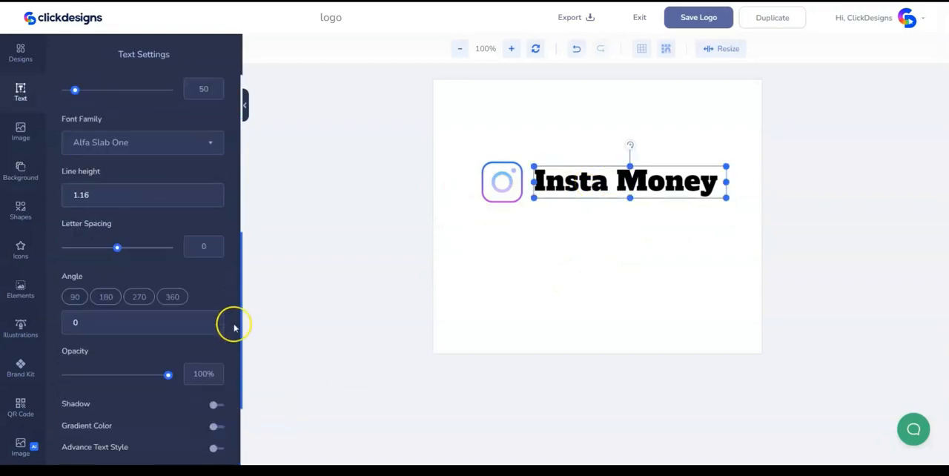
click(199, 143)
text(oswald)
key(Return)
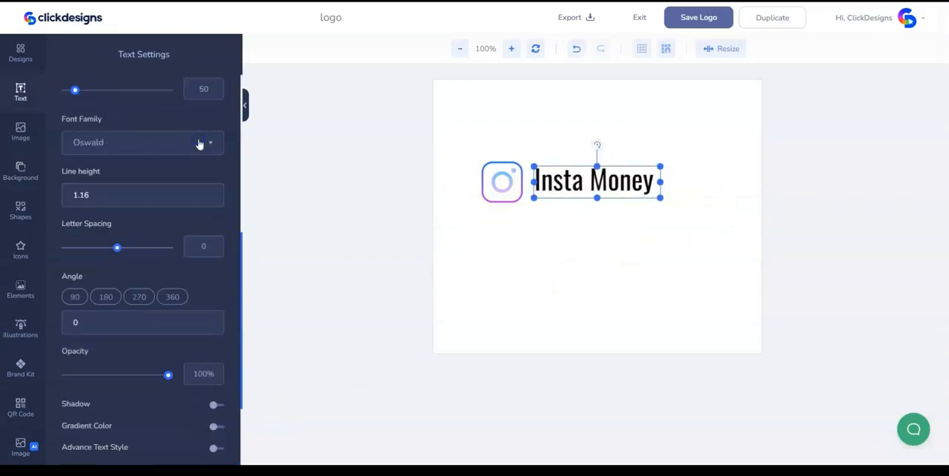
- Make the "Insta Money" text bold and uppercase, and set its letter spacing to -2
scroll(142, 170, up, 3)
click(75, 237)
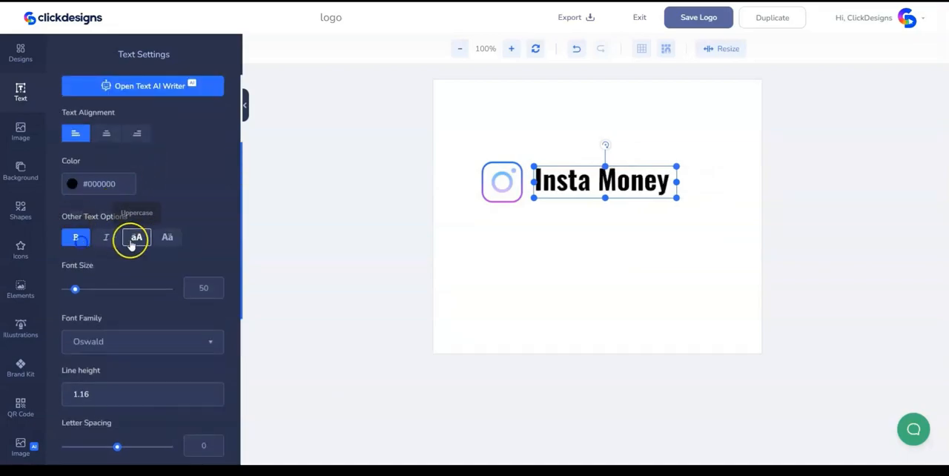
click(136, 238)
scroll(136, 242, down, 1)
drag(116, 398, 118, 402)
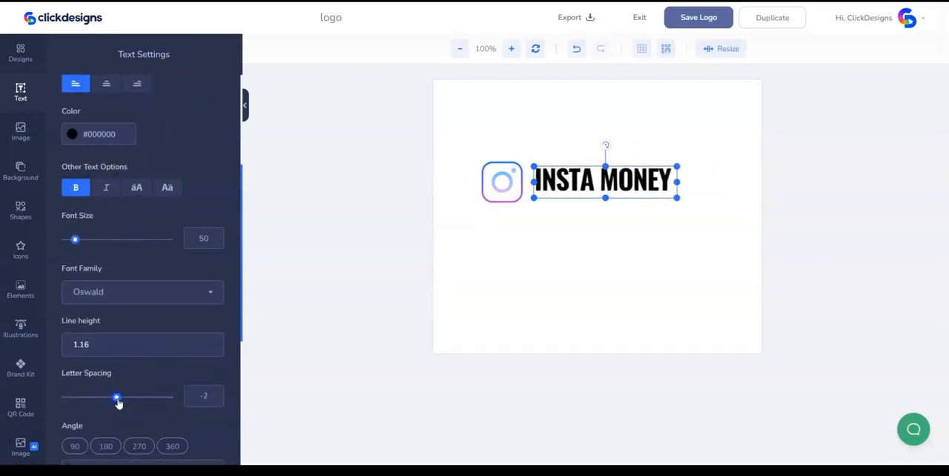
- Duplicate the "INSTA MONEY" text and place the copy directly beneath the original, left-aligned with it
click(672, 227)
right_click(635, 182)
click(670, 208)
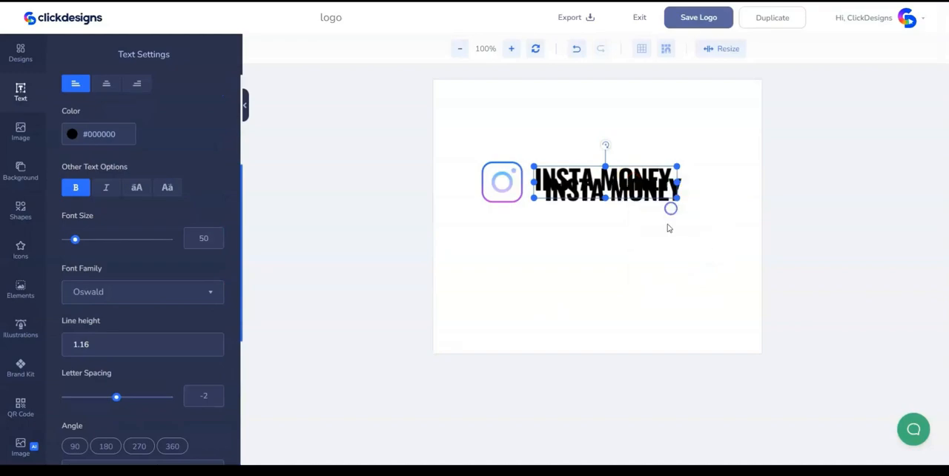
click(581, 236)
drag(605, 191, 605, 212)
- Change the lower text copy to "SECRETS" in uppercase and tuck it closely under the first line
scroll(118, 185, up, 5)
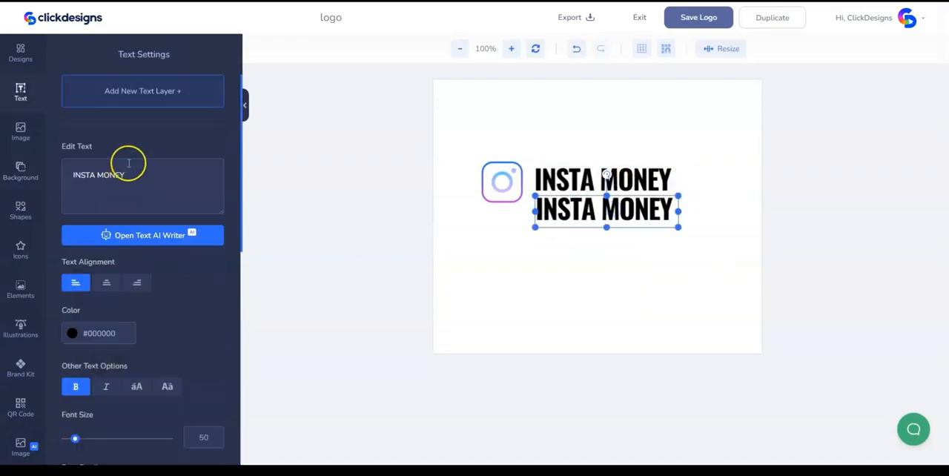
text(Secrets)
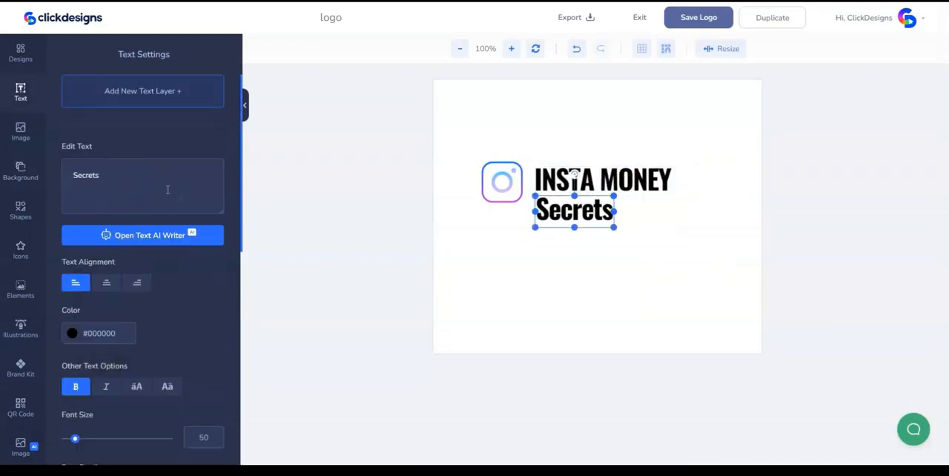
click(137, 387)
click(597, 278)
click(589, 209)
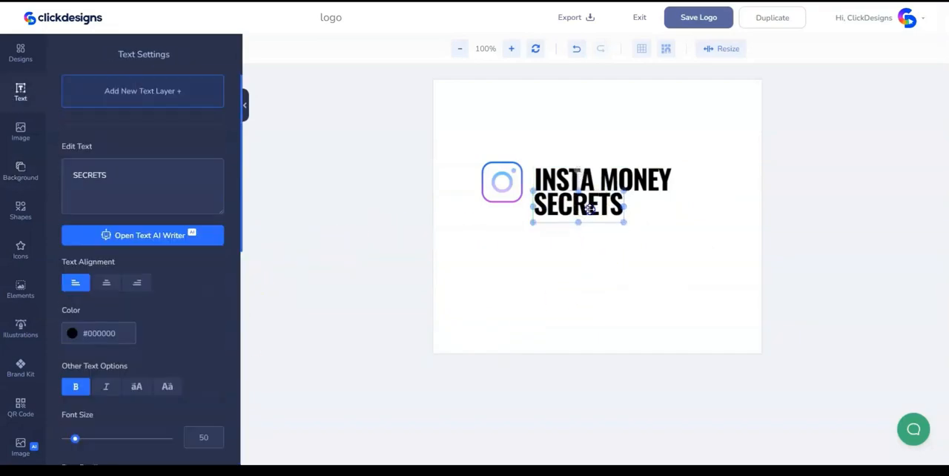
- Remove the bold from "SECRETS" and enlarge it so its width matches the "INSTA MONEY" line
click(637, 181)
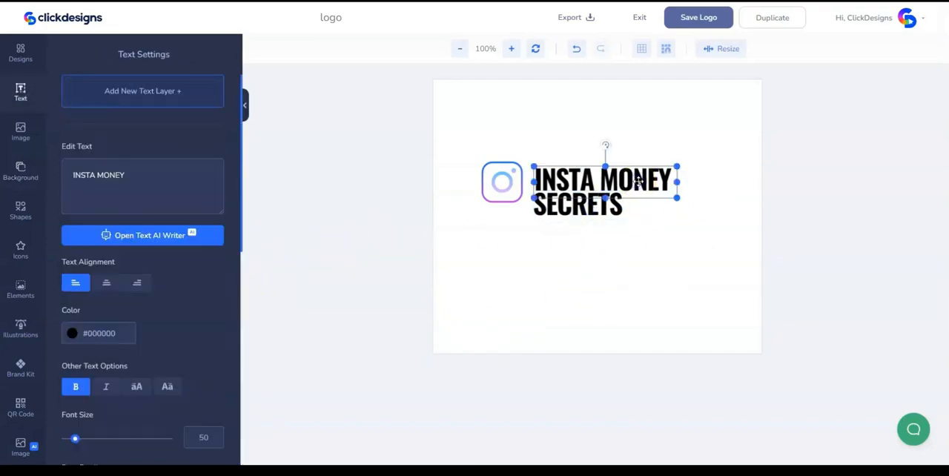
click(610, 210)
drag(625, 226, 646, 247)
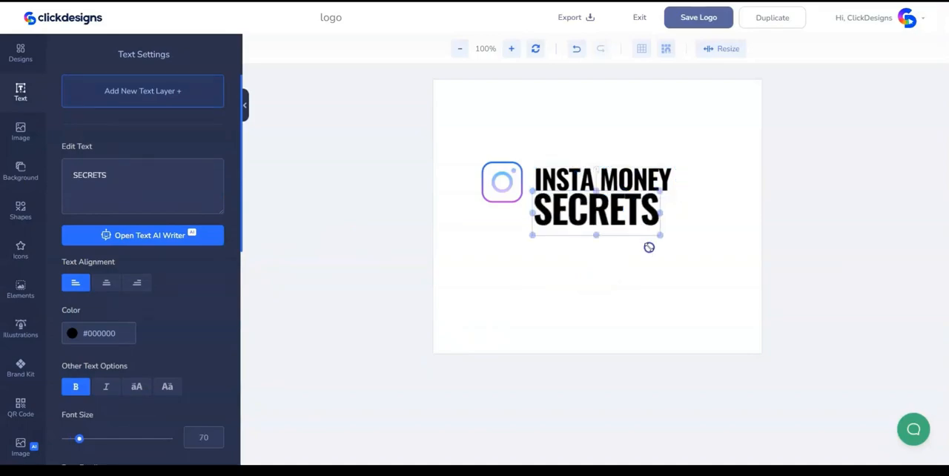
click(76, 386)
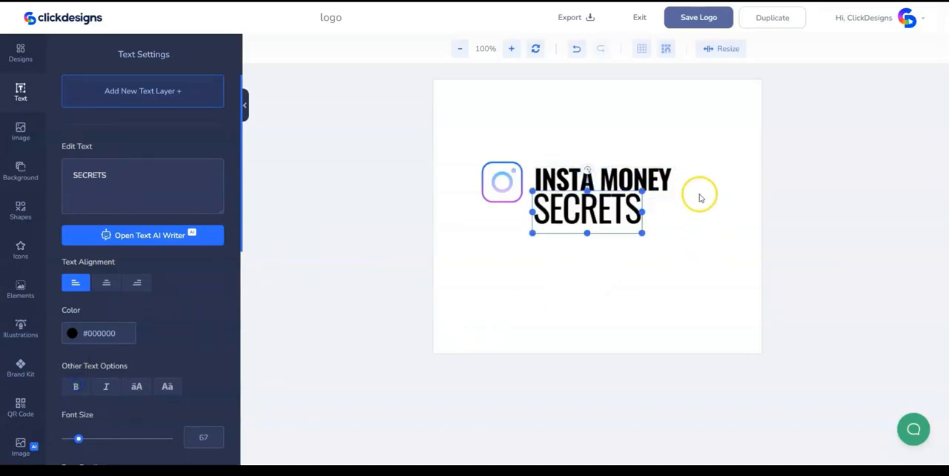
mouse_move(642, 233)
mouse_down()
mouse_move(675, 247)
mouse_move(653, 228)
mouse_up()
- Shift both text lines to the right and delete the outlined Instagram icon
drag(630, 210, 669, 210)
drag(548, 235, 439, 157)
key(Delete)
- Add the Instagram-style dollar-sign icon from the Finance icon category and place it left of the logo text
click(20, 250)
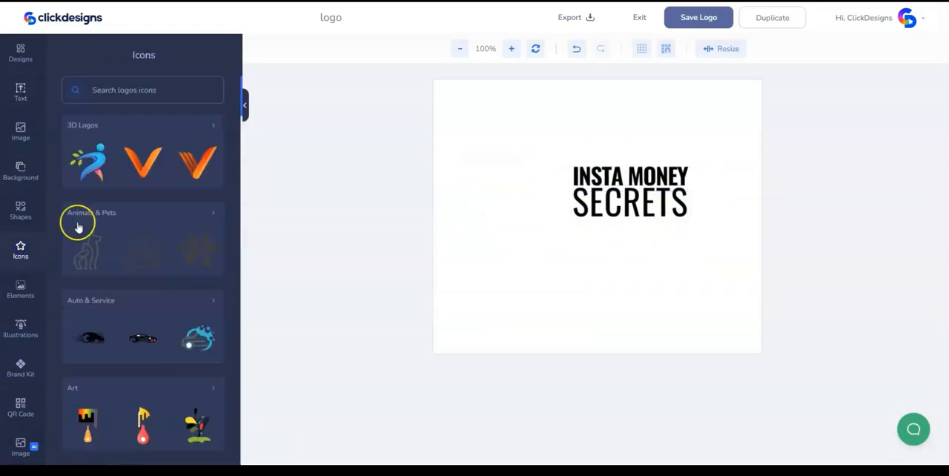
scroll(153, 284, down, 10)
scroll(153, 284, down, 3)
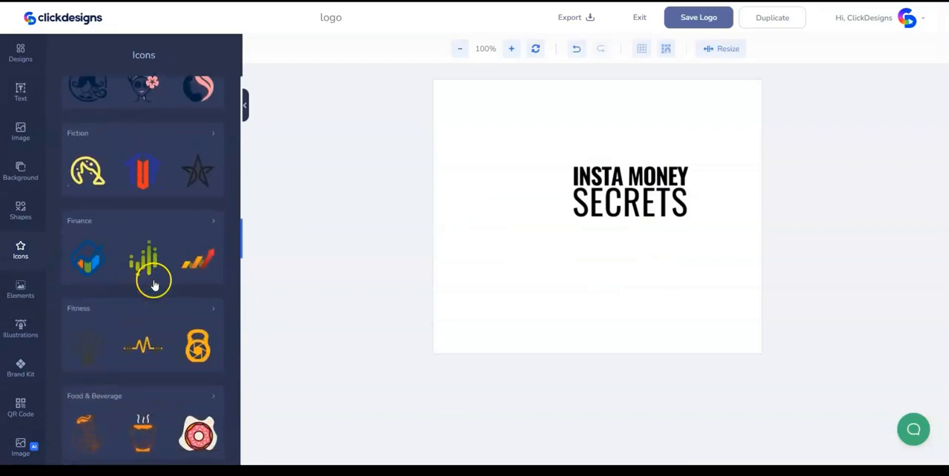
click(155, 227)
scroll(143, 425, down, 5)
click(197, 423)
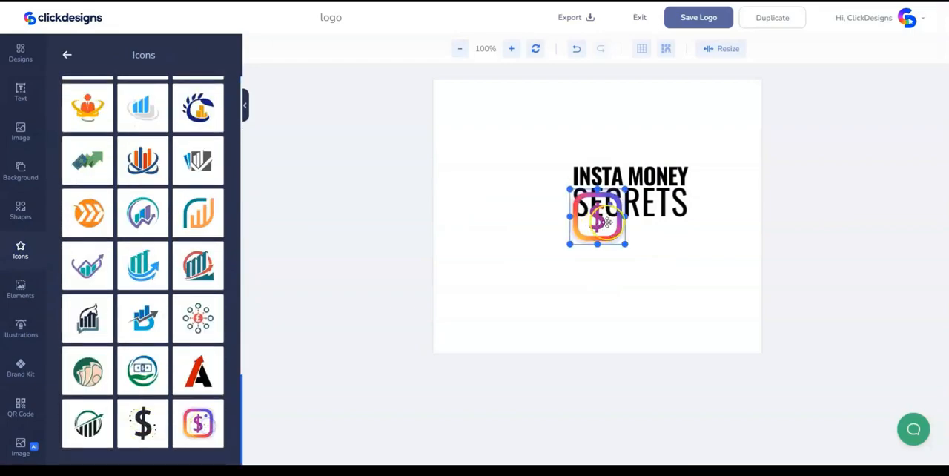
drag(597, 220, 539, 189)
- Nudge the dollar icon closer to the text and scale the two text lines down slightly
click(601, 259)
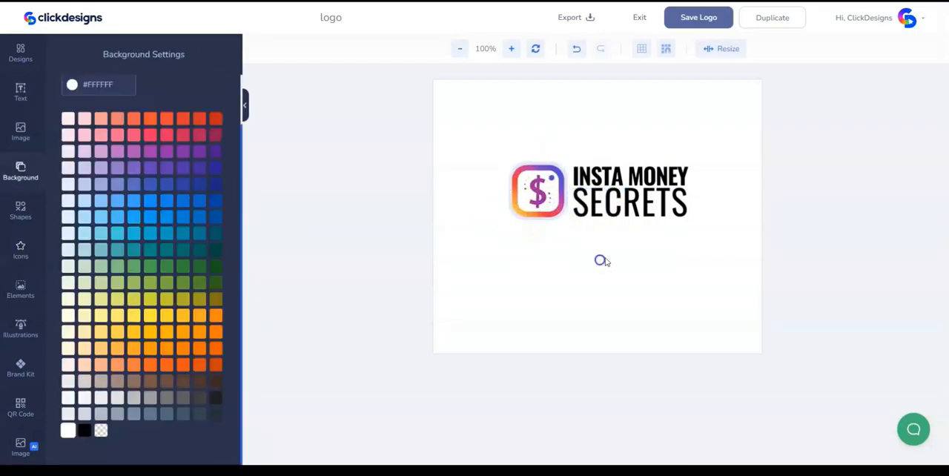
drag(526, 218, 567, 248)
click(566, 246)
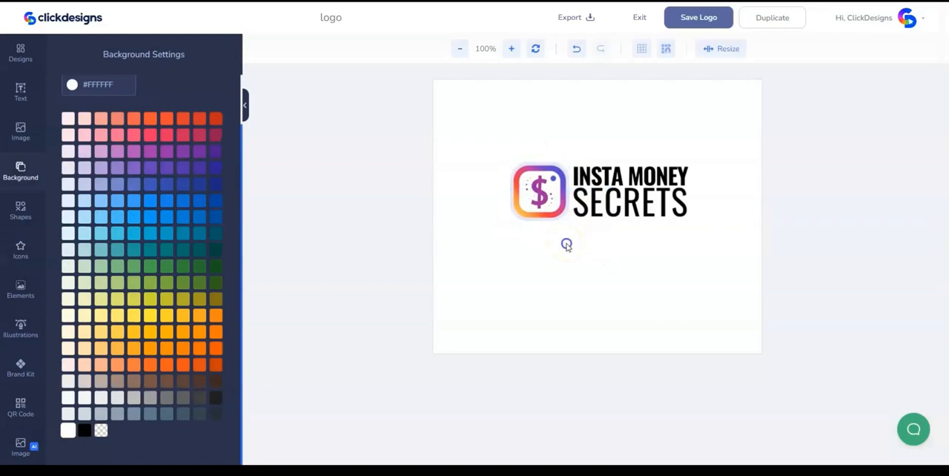
click(672, 123)
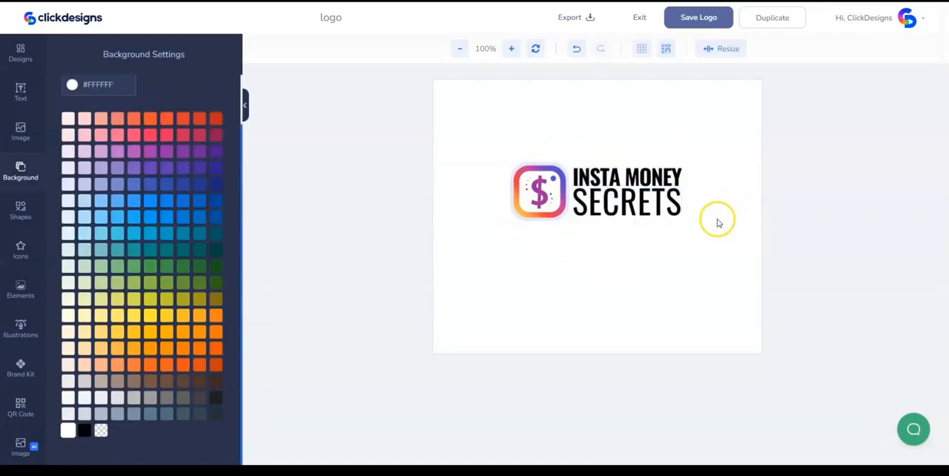
- Move the icon and both text lines together to the centre of the canvas
drag(708, 248, 486, 134)
drag(647, 212, 650, 227)
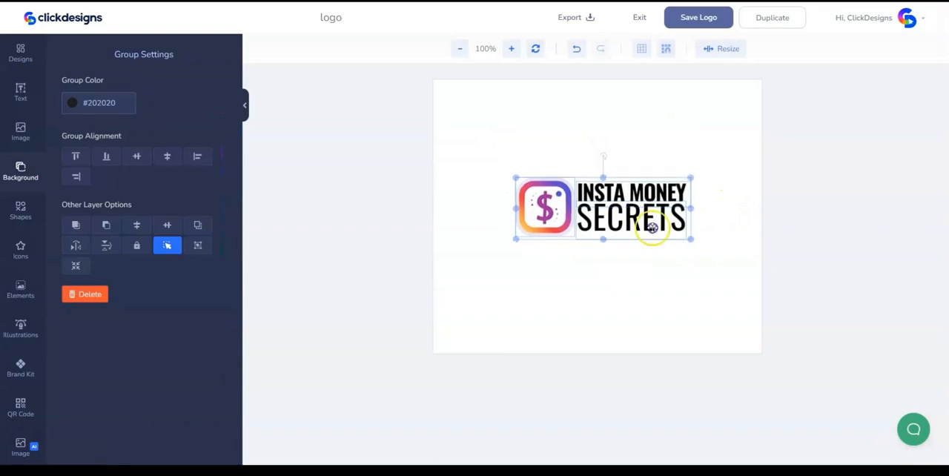
click(647, 289)
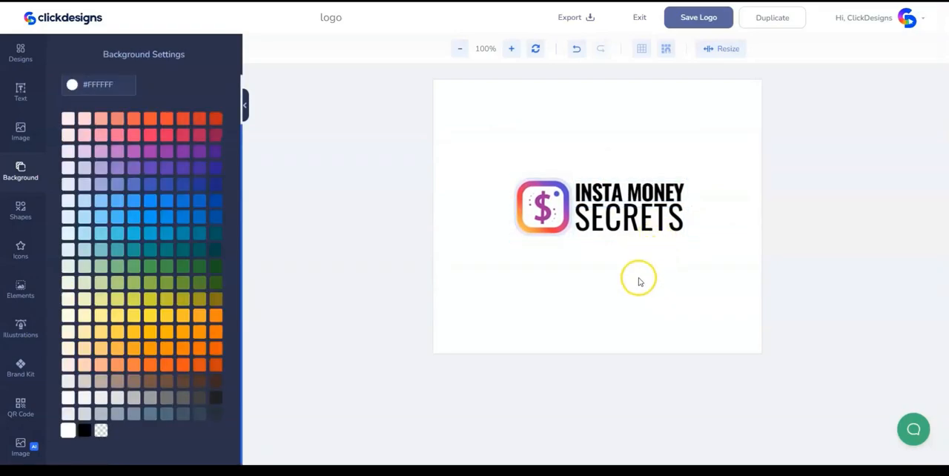
- Make the logo's background transparent and export it as a PNG at 96 DPI
drag(637, 275, 624, 159)
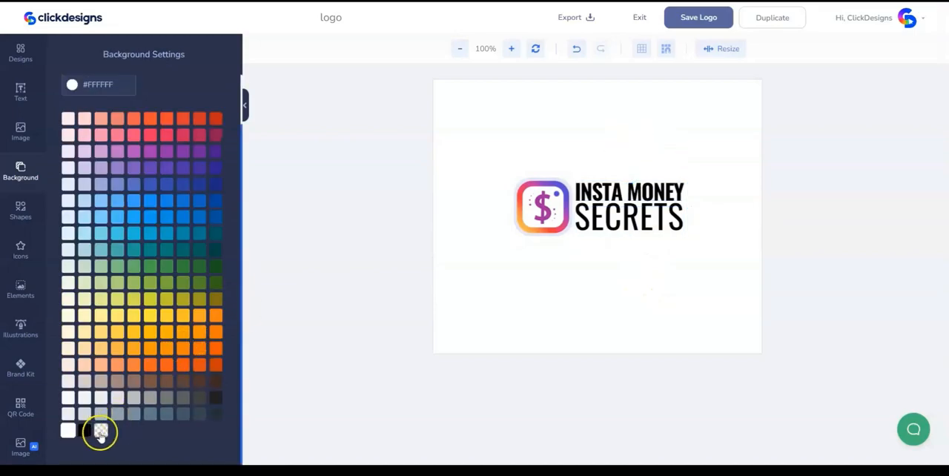
click(101, 430)
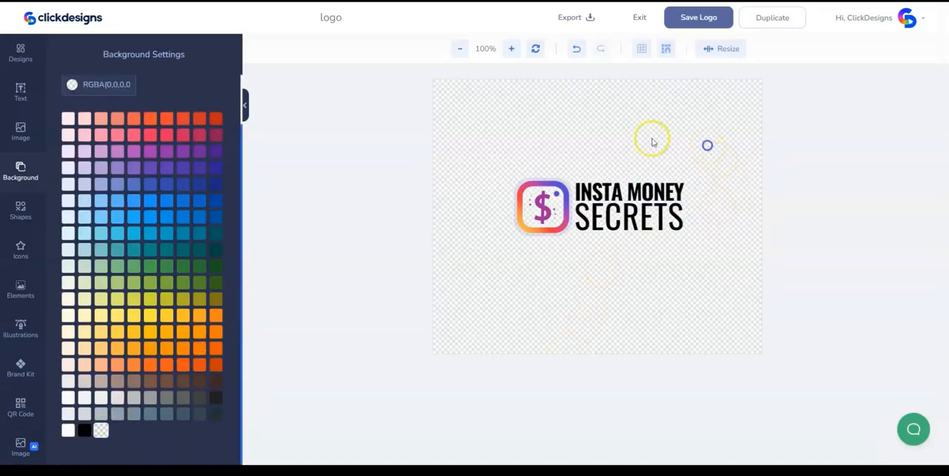
click(582, 19)
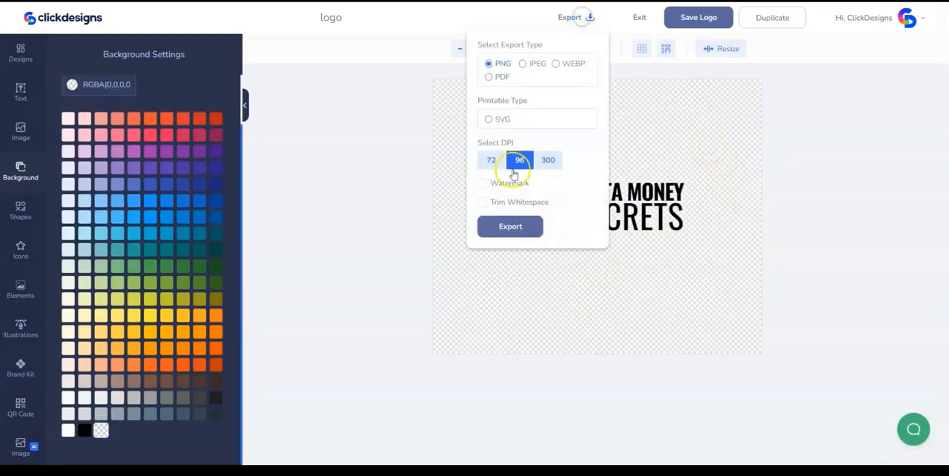
click(502, 229)
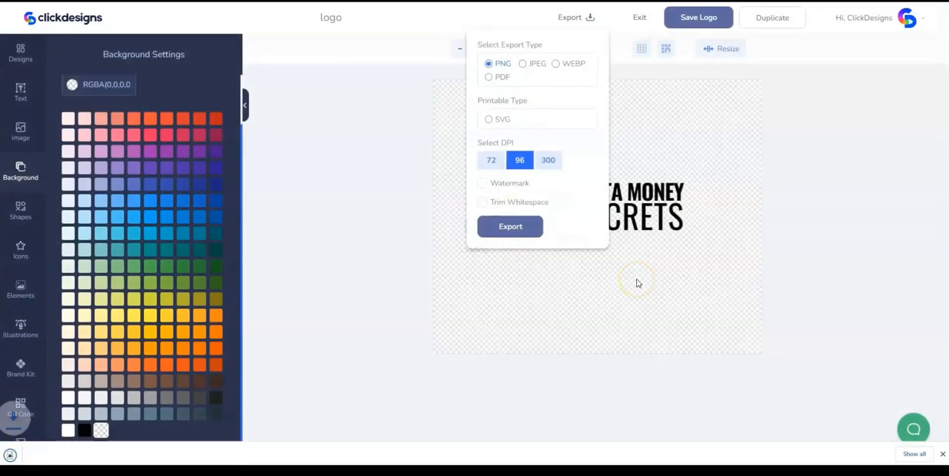
click(686, 153)
- Save the logo and exit the editor to the templates page
click(687, 18)
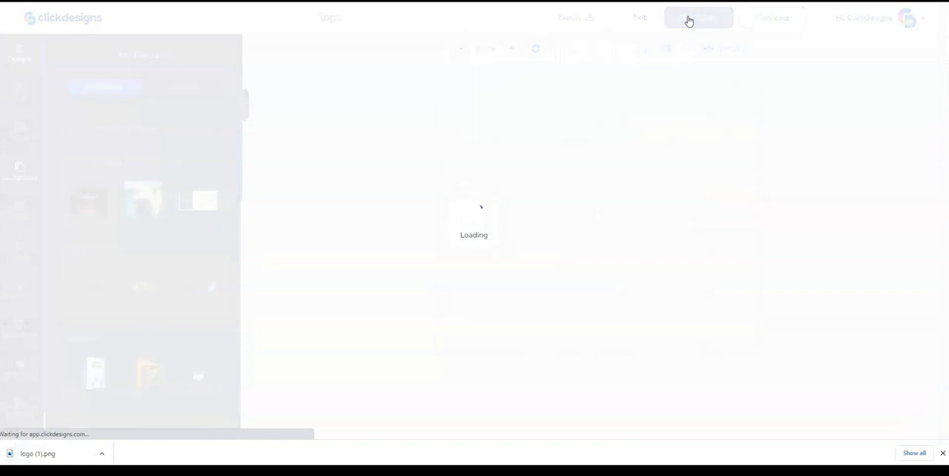
click(708, 101)
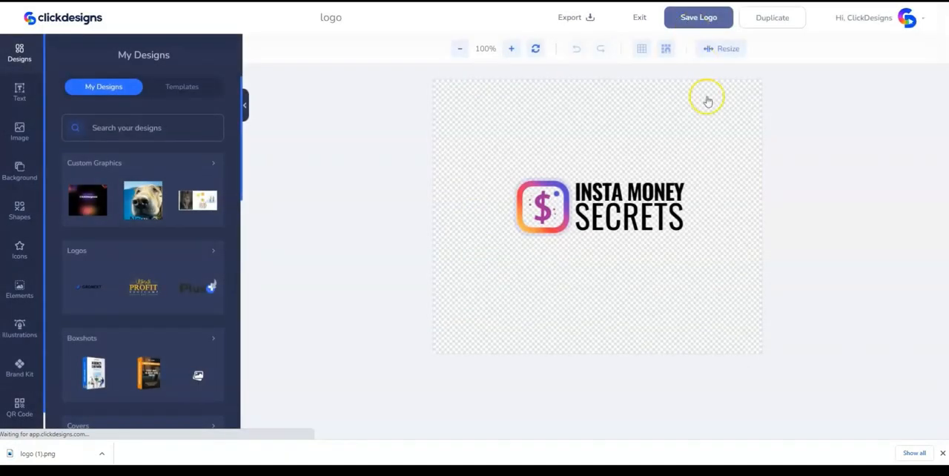
click(729, 169)
click(718, 117)
click(641, 21)
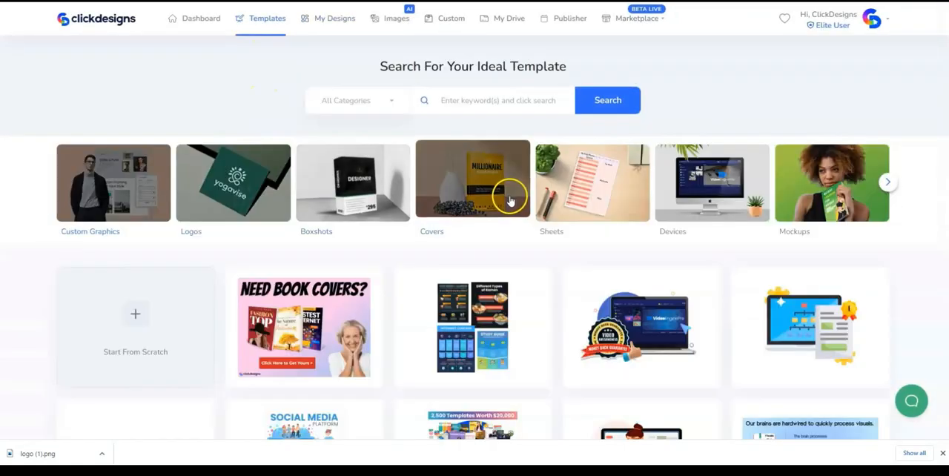
- Search the book templates in the Covers category for "insta"
click(464, 191)
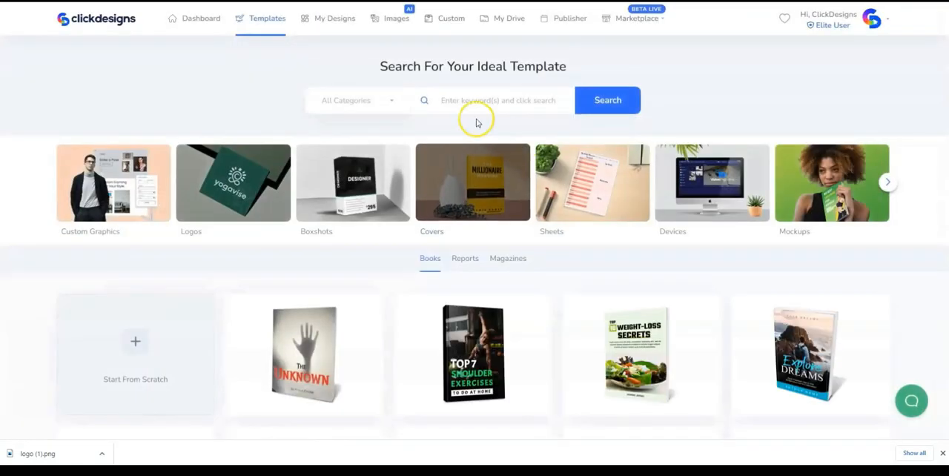
click(469, 108)
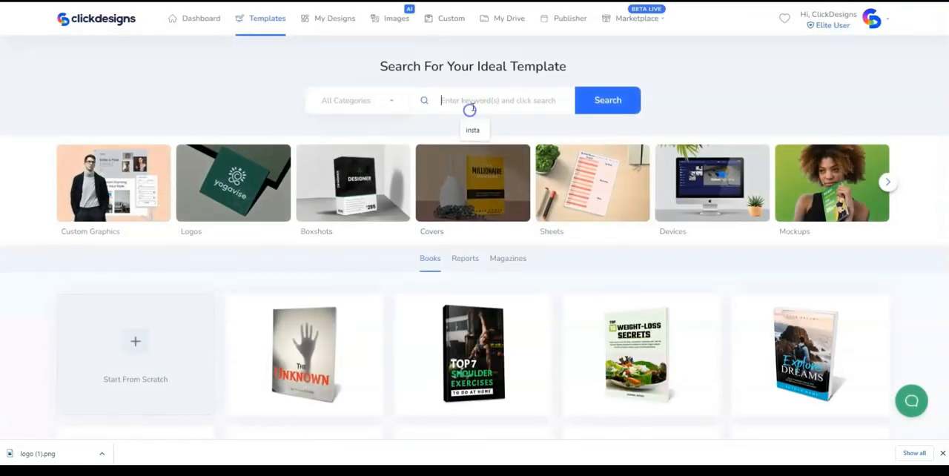
click(472, 129)
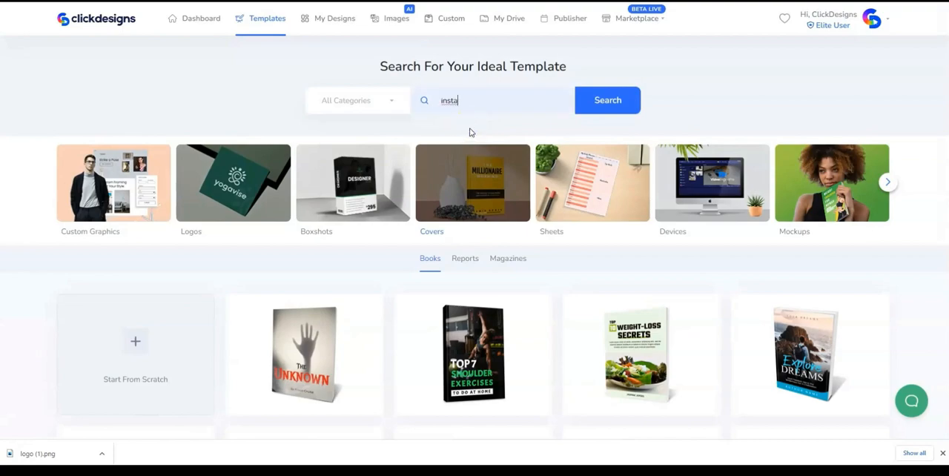
click(610, 101)
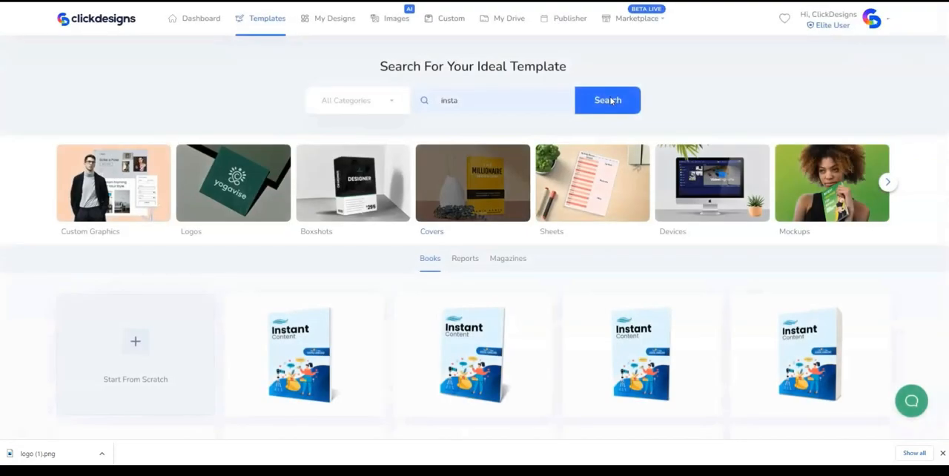
scroll(592, 124, down, 2)
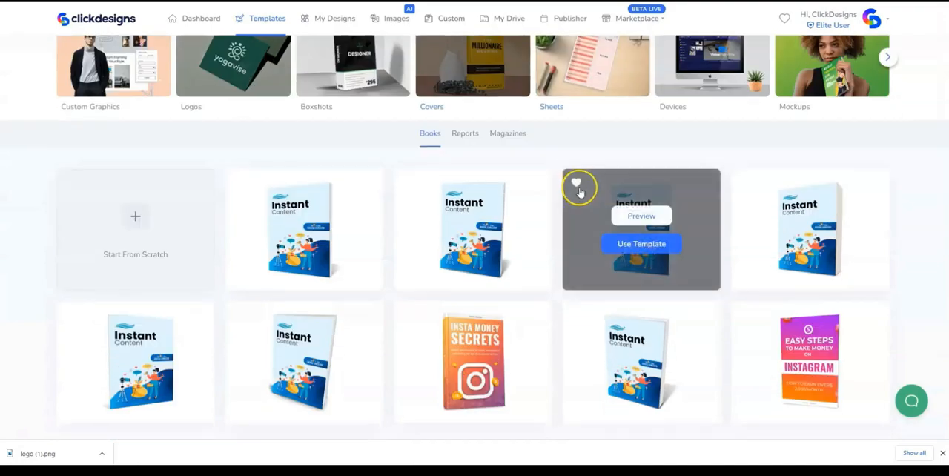
- Create a design from the orange "Insta Money Secrets" book template with the title "Insta money secrets"
mouse_move(409, 313)
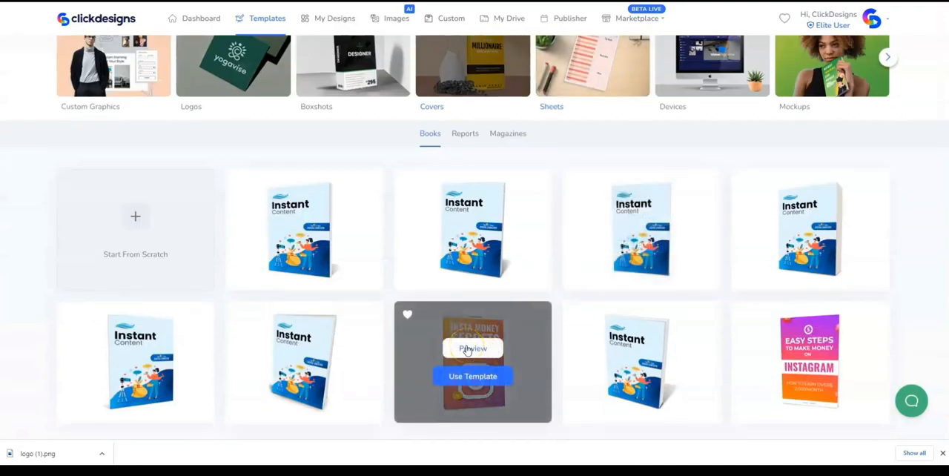
click(469, 376)
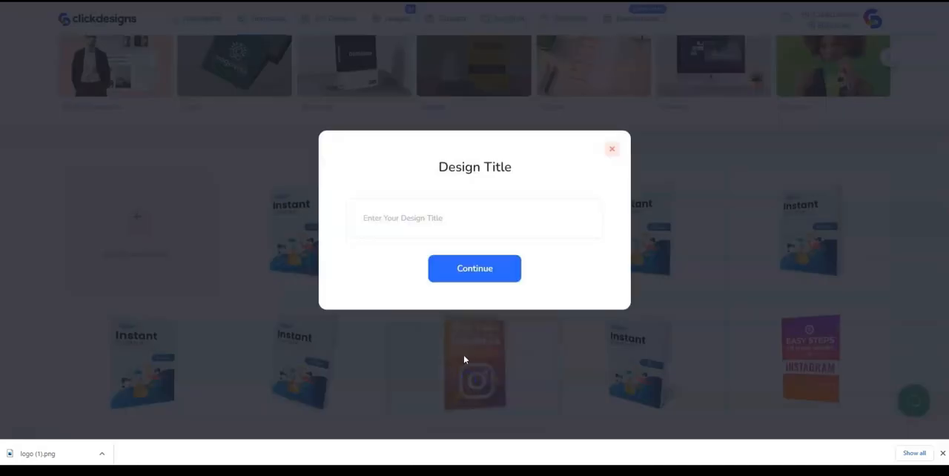
click(411, 218)
click(412, 217)
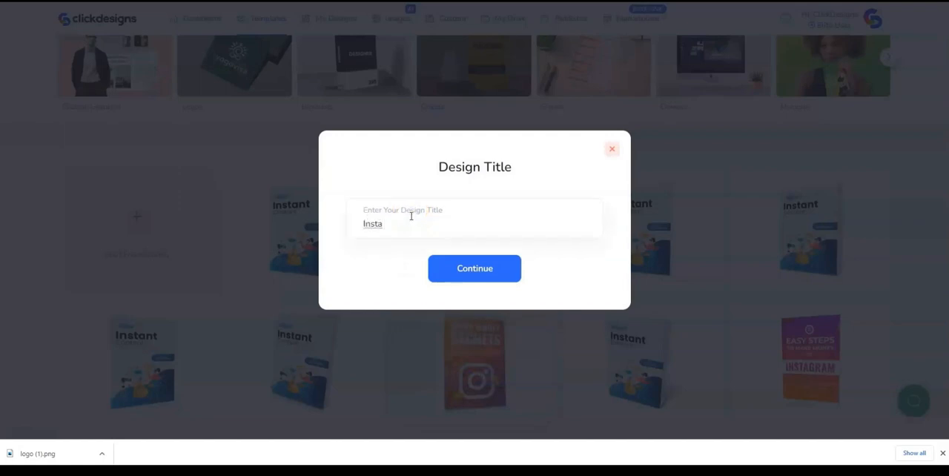
click(486, 272)
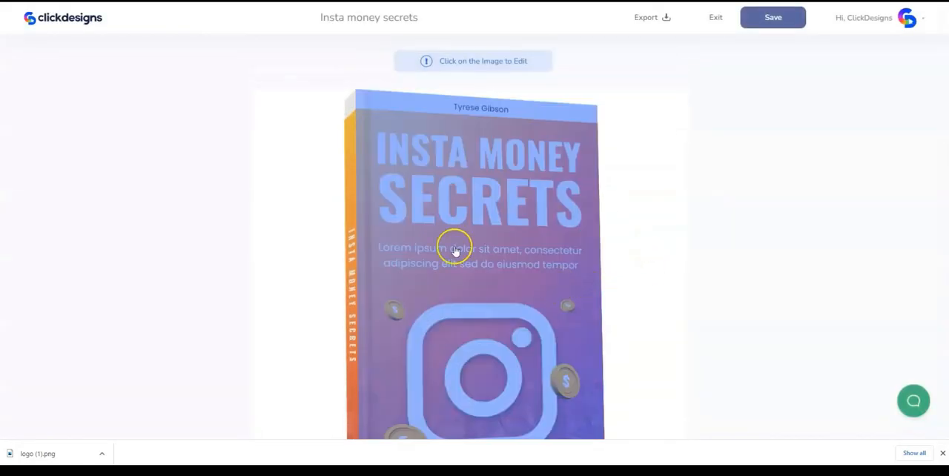
- Open the book's front cover artwork for editing so that the whole cover can be worked on
click(422, 247)
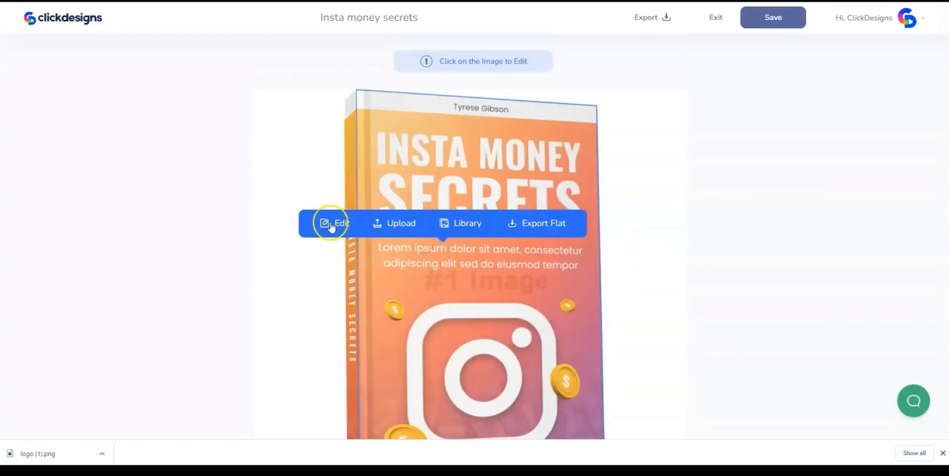
click(324, 224)
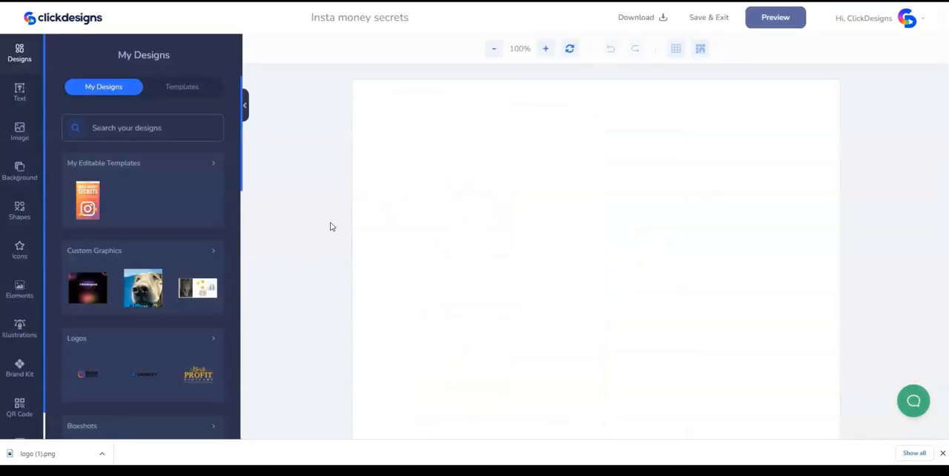
scroll(745, 300, down, 2)
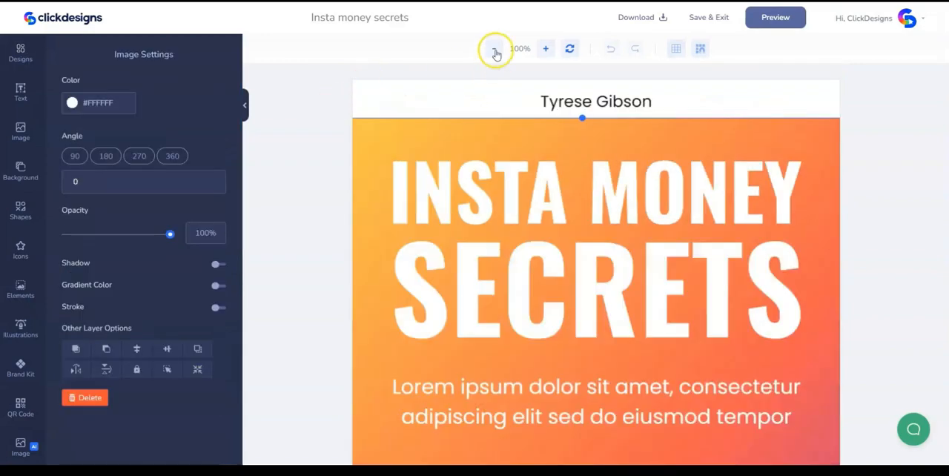
click(496, 49)
click(496, 50)
click(495, 49)
click(495, 49)
click(496, 50)
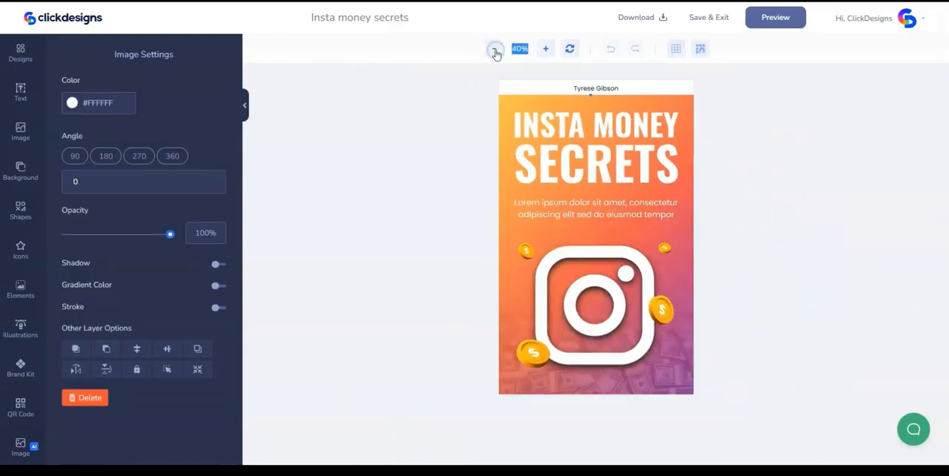
- Delete the Instagram icon from the cover and put a large white dollar-sign basic shape in its place
key(Delete)
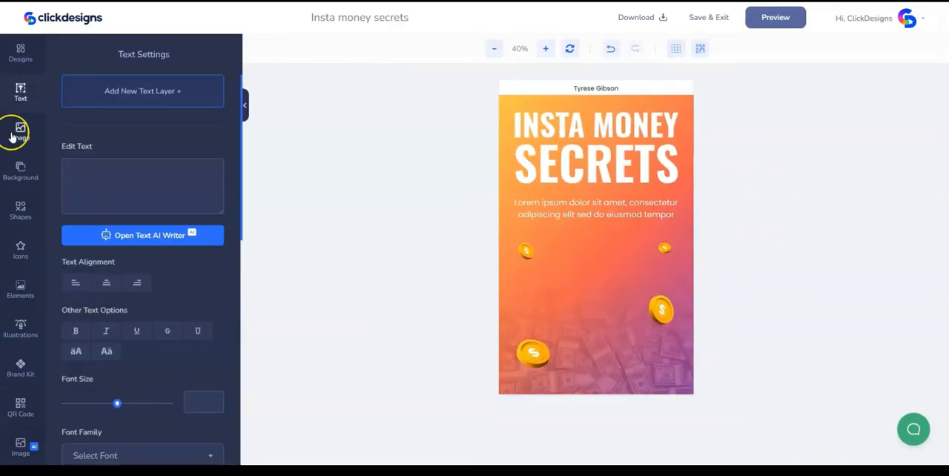
click(21, 211)
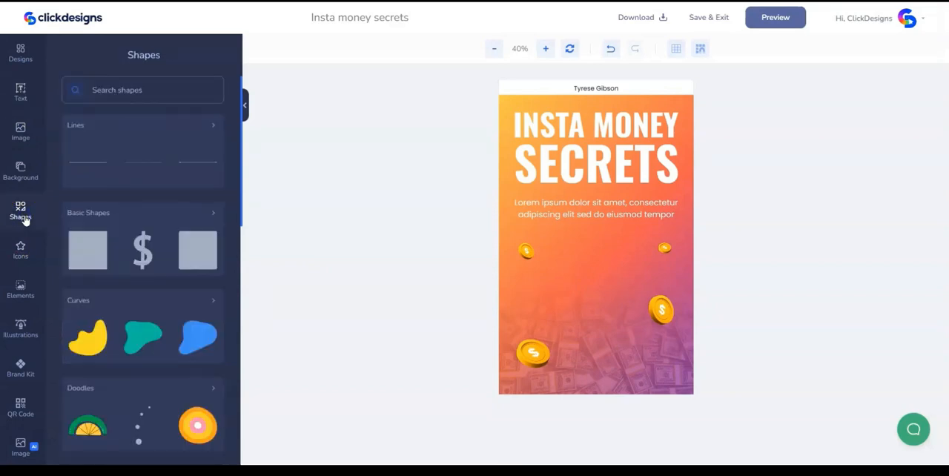
click(94, 214)
click(136, 102)
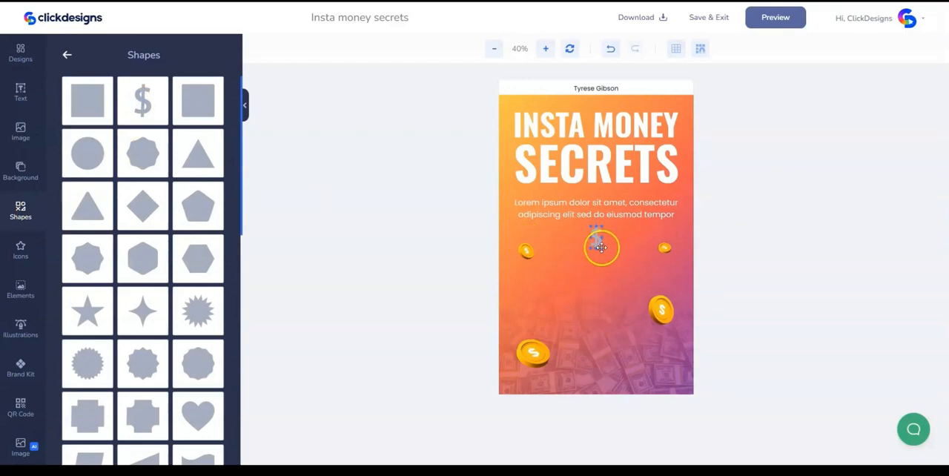
click(600, 249)
drag(608, 254, 602, 295)
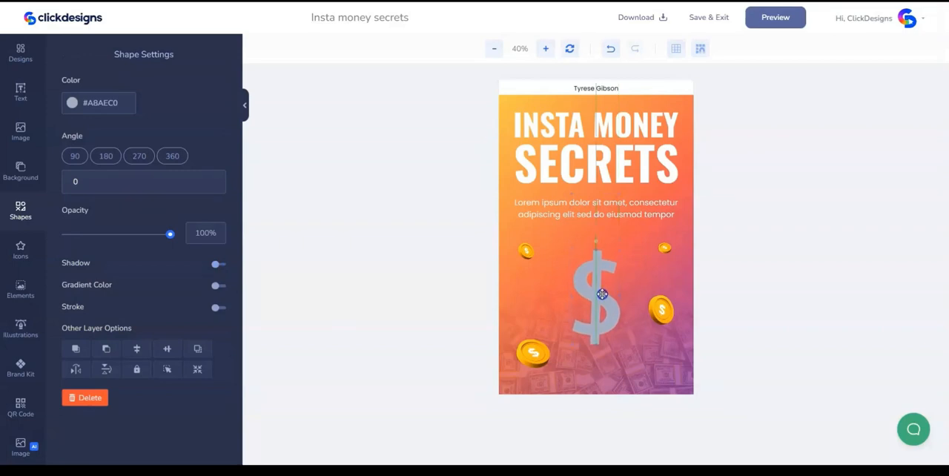
click(622, 251)
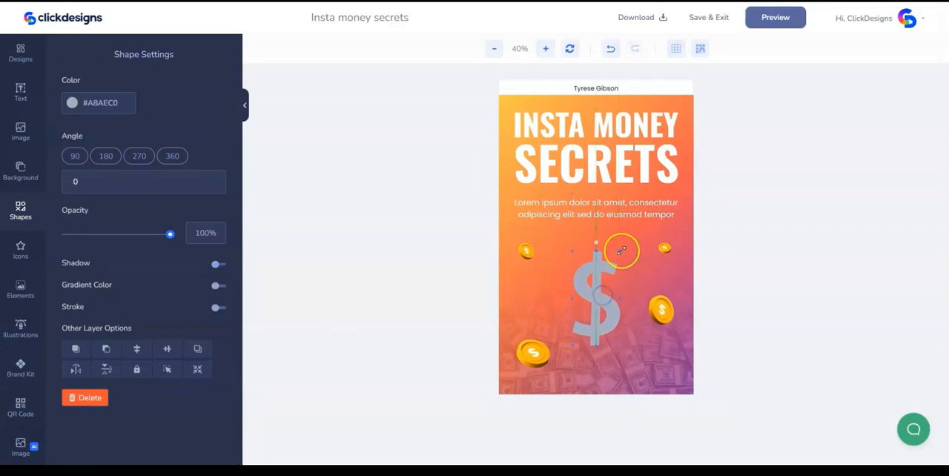
drag(621, 251, 626, 246)
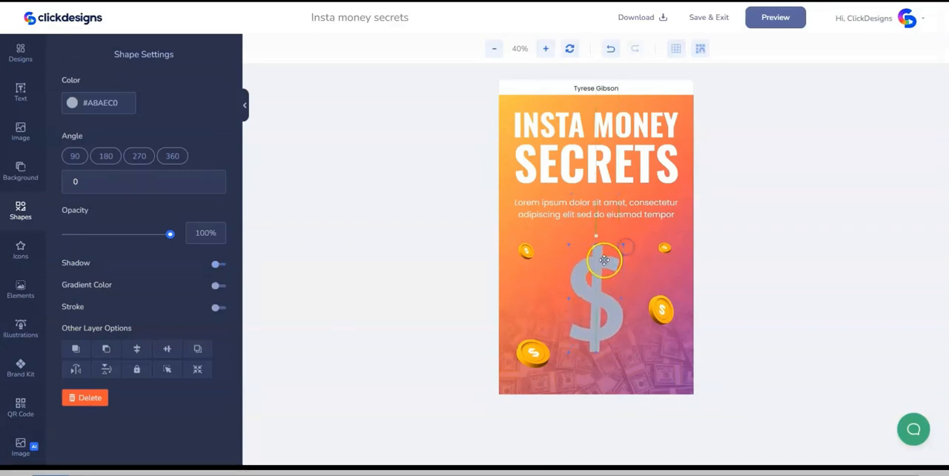
key(Delete)
- Add the thick rounded-square outline shape and enlarge it into a frame around the dollar sign
scroll(135, 249, down, 3)
scroll(134, 249, down, 5)
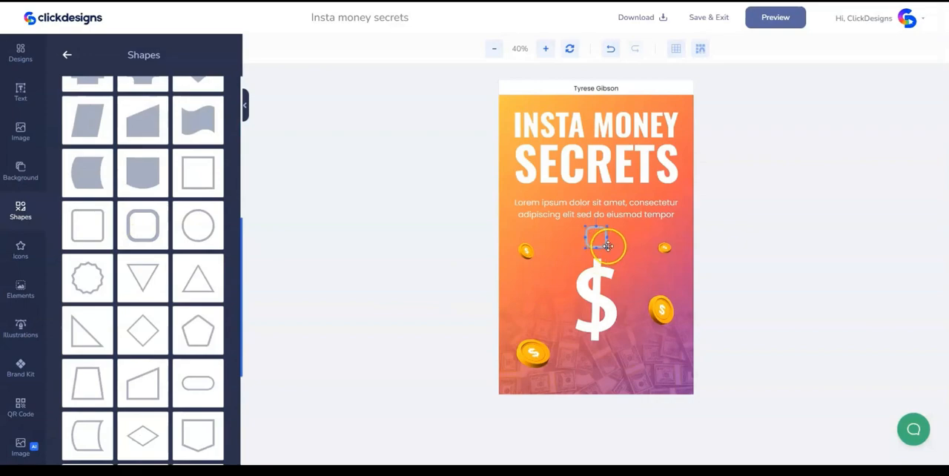
click(607, 246)
drag(607, 249, 655, 356)
click(545, 48)
click(544, 48)
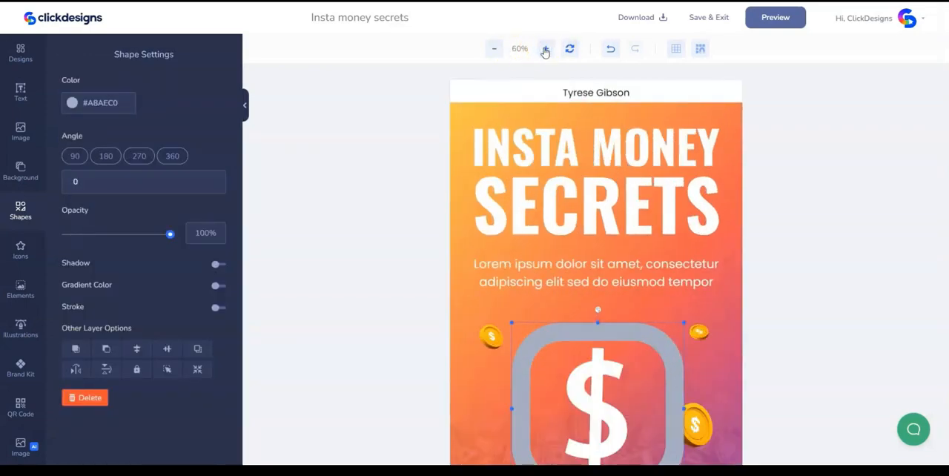
scroll(613, 248, down, 2)
- Color the rounded-square frame white (#FFFFFF) and center the dollar sign inside it
click(602, 215)
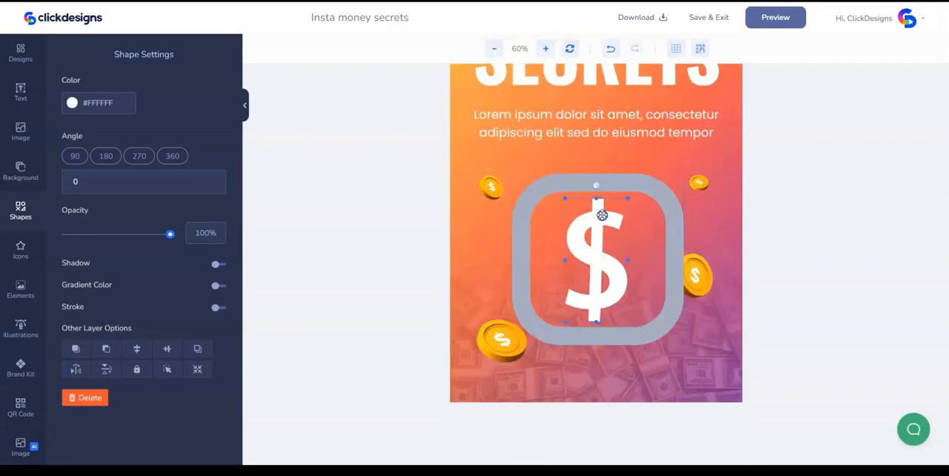
click(646, 181)
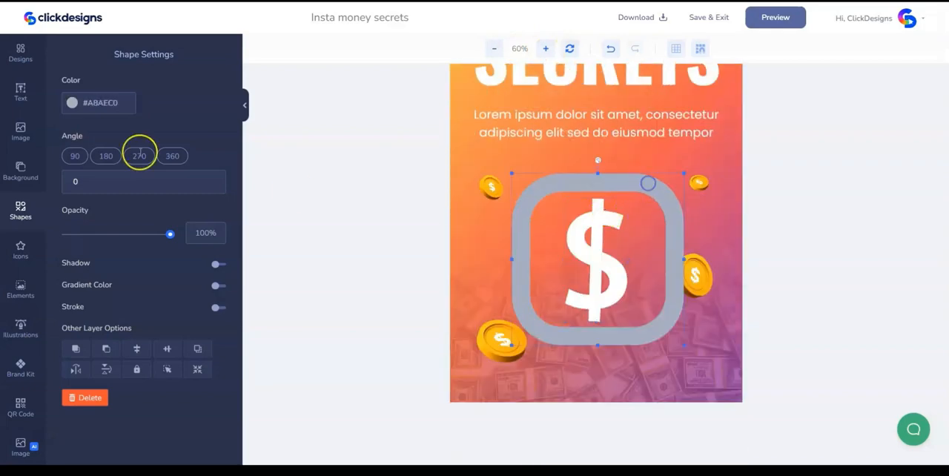
click(91, 102)
drag(84, 137, 51, 115)
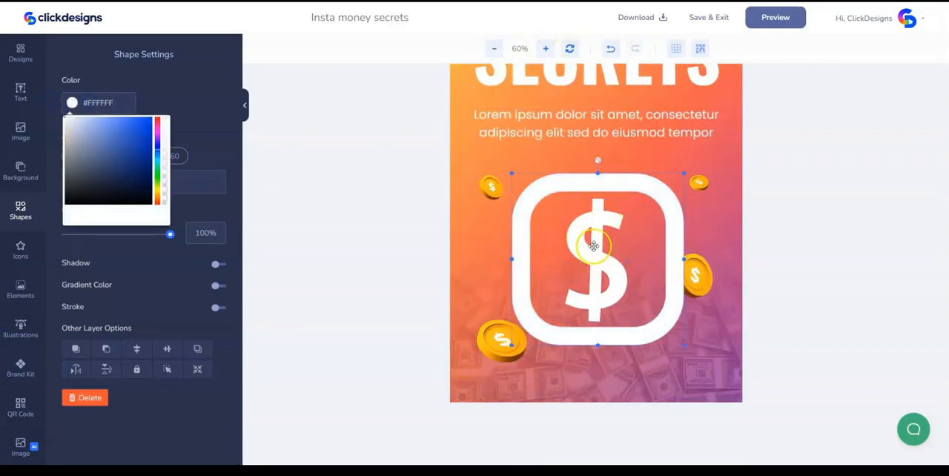
drag(602, 259, 605, 260)
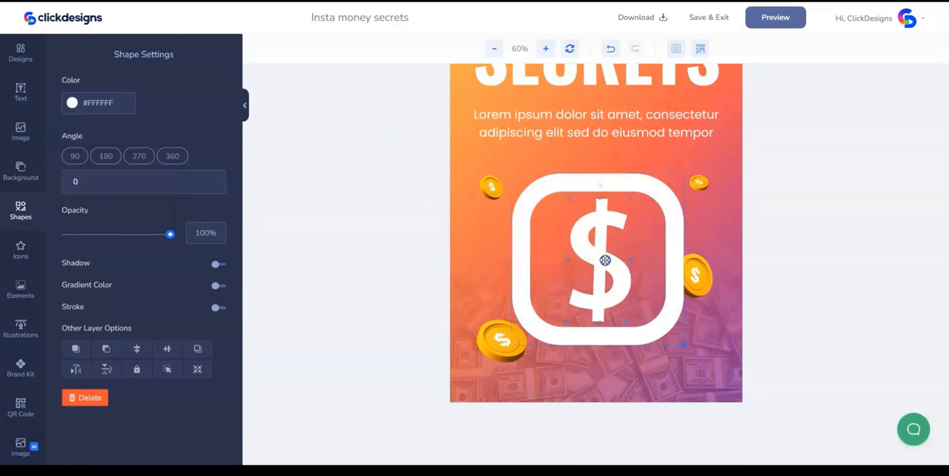
- Add the curved dots doodle and place it inside the frame beside the dollar sign's upper left curve
click(20, 210)
scroll(67, 211, up, 10)
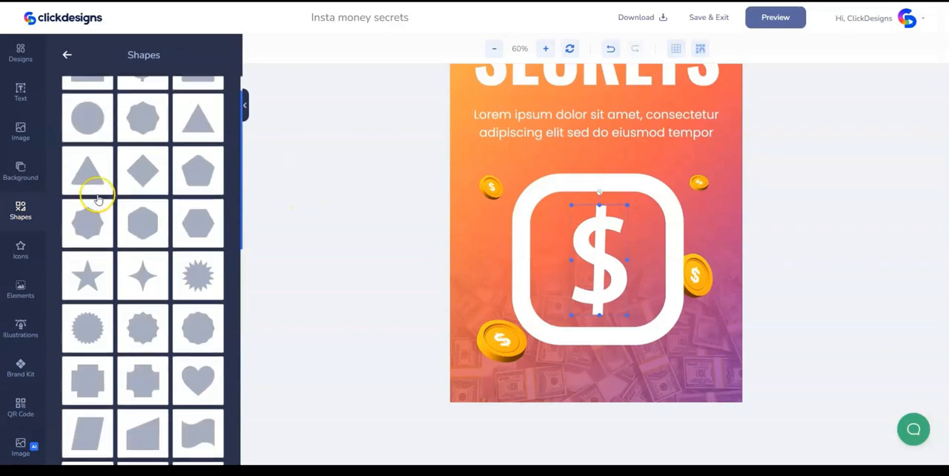
click(66, 55)
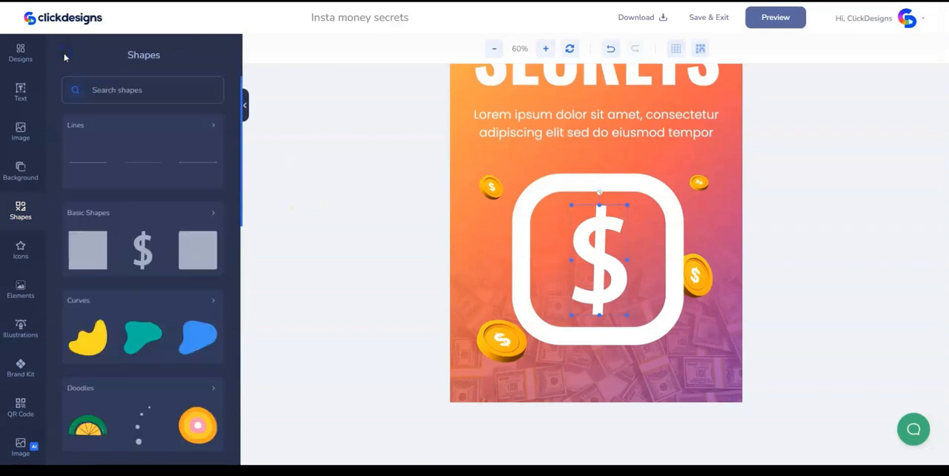
click(140, 434)
click(597, 179)
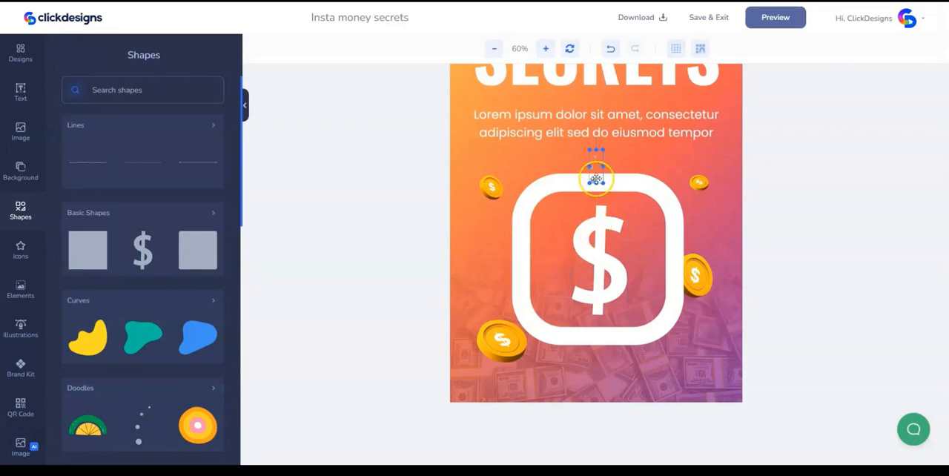
drag(596, 179, 571, 236)
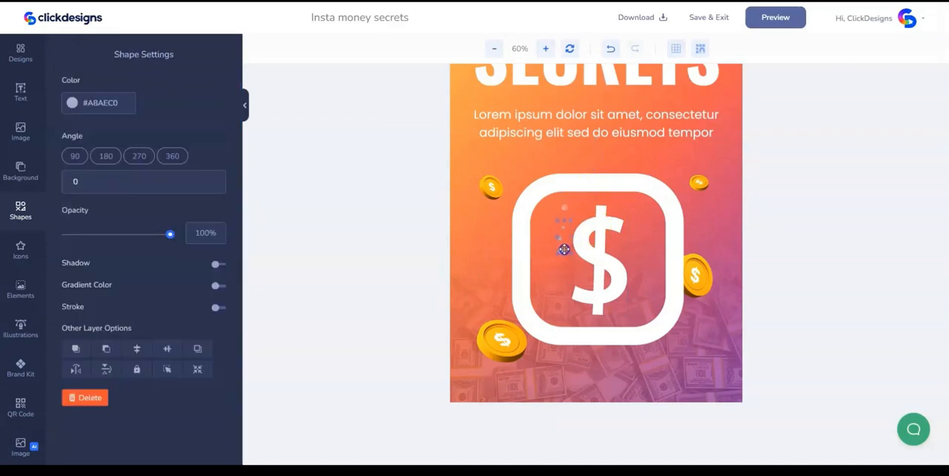
- Color the dots doodle white (#FFFFFF) and enlarge it slightly
click(90, 102)
drag(84, 139, 65, 118)
click(567, 272)
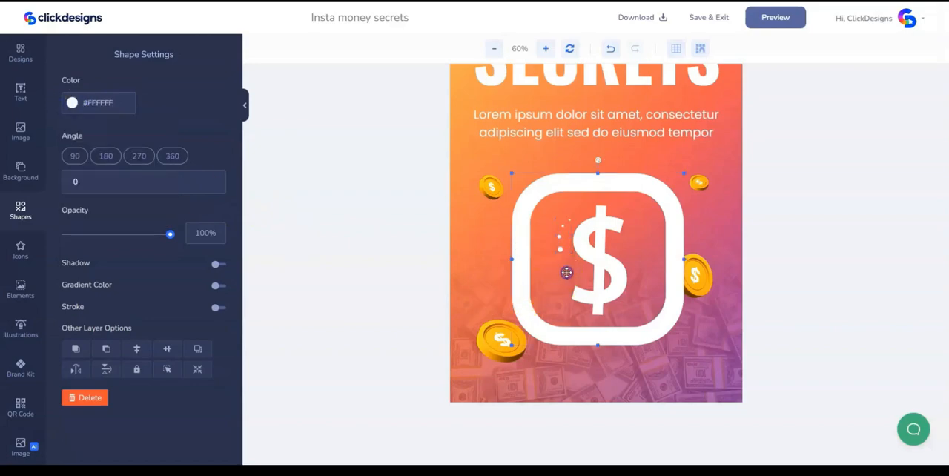
click(560, 250)
drag(558, 218, 554, 212)
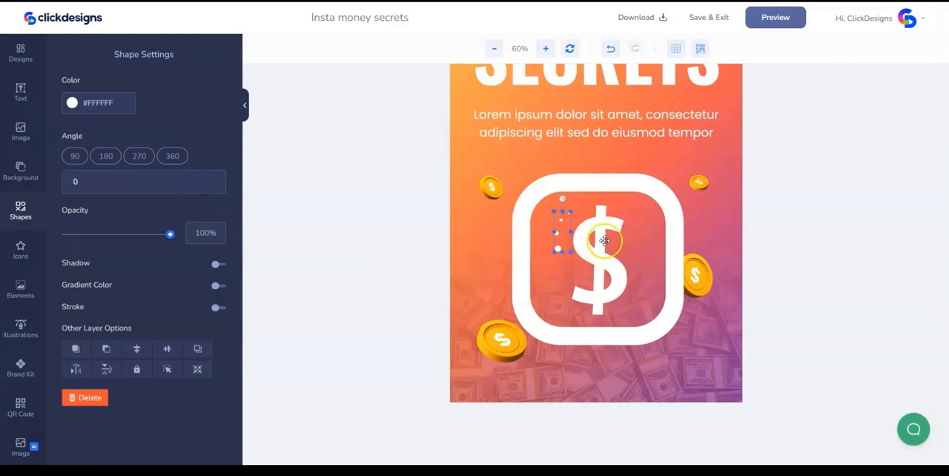
- Duplicate the white dots doodle and move the copy to the dollar sign's upper right side
scroll(604, 240, up, 1)
click(546, 49)
right_click(538, 246)
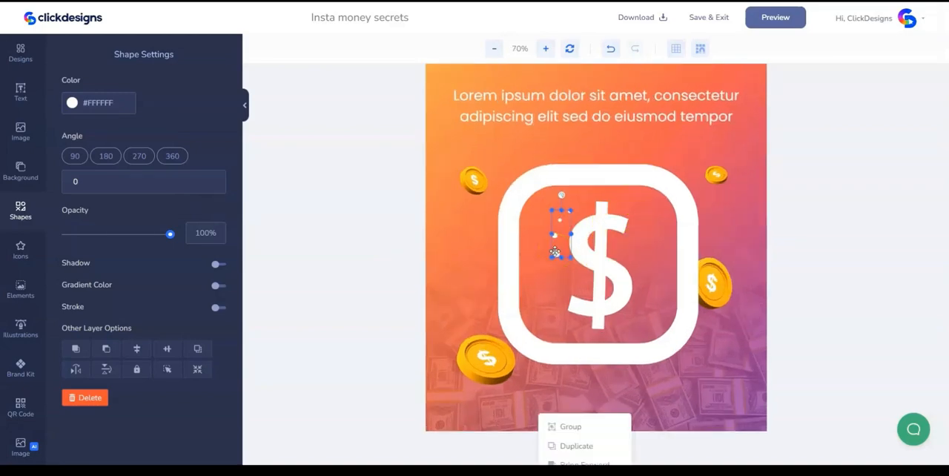
click(534, 245)
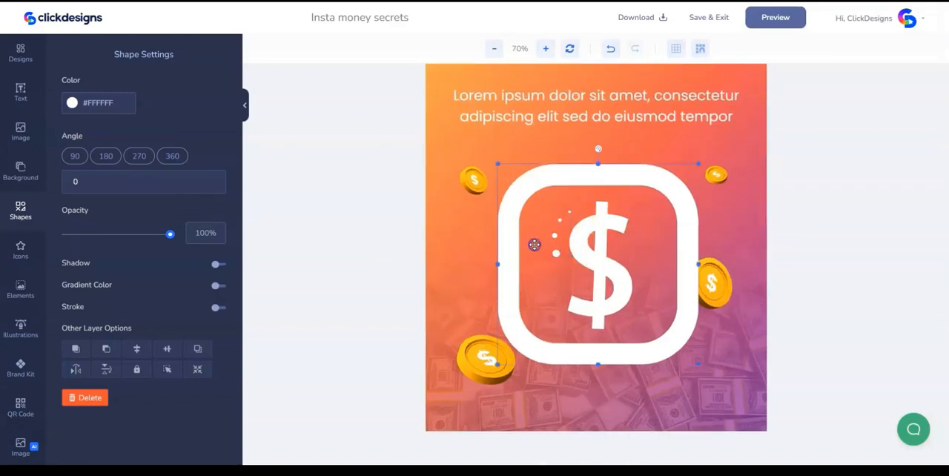
click(546, 49)
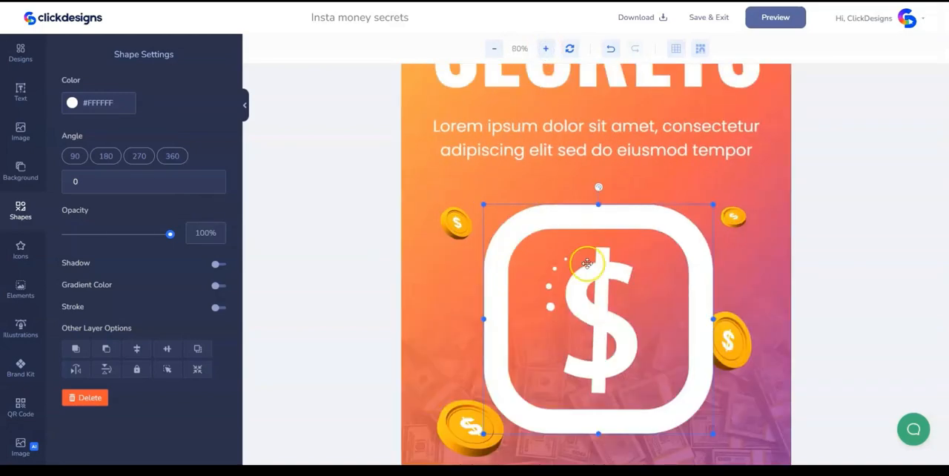
scroll(556, 258, down, 1)
scroll(549, 260, up, 1)
click(551, 304)
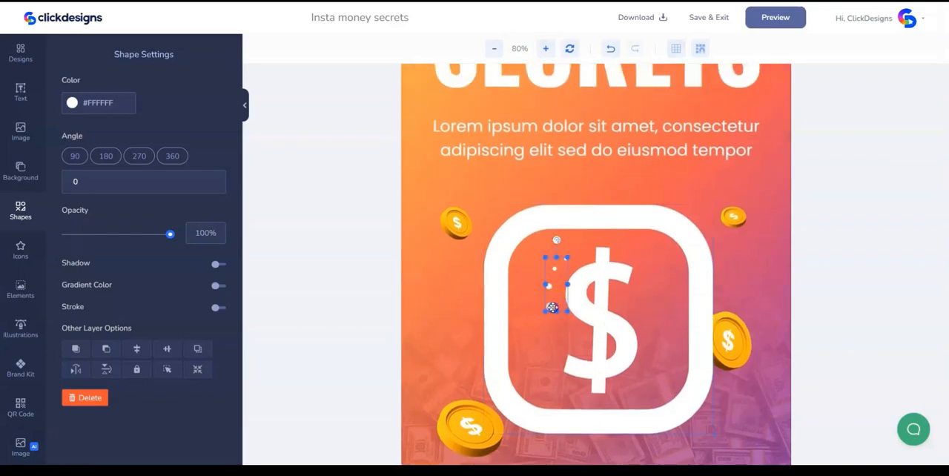
right_click(552, 306)
click(581, 444)
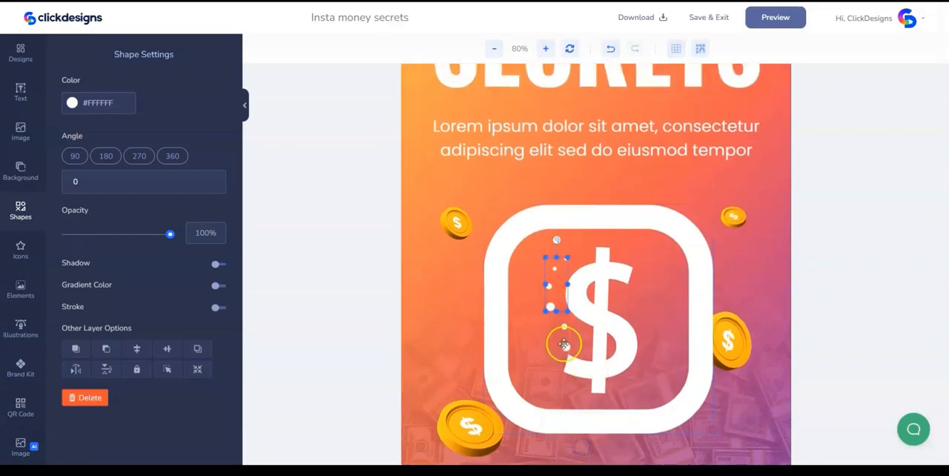
drag(562, 341, 564, 347)
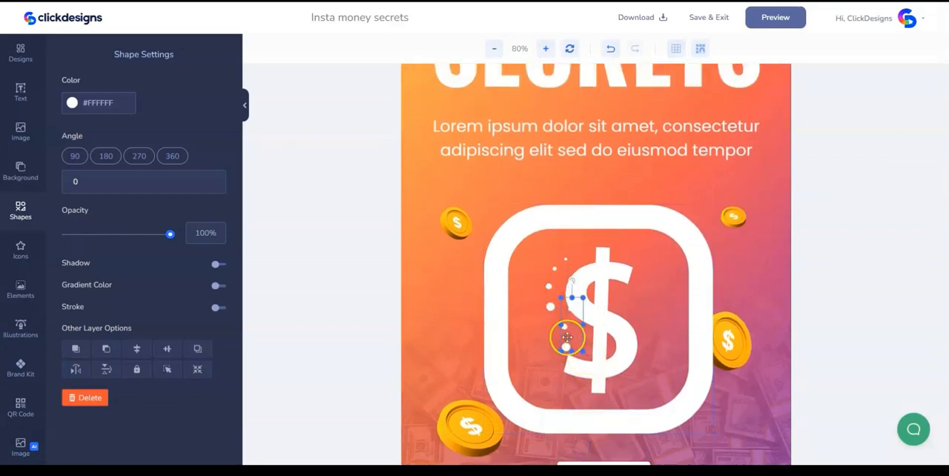
drag(565, 347, 642, 309)
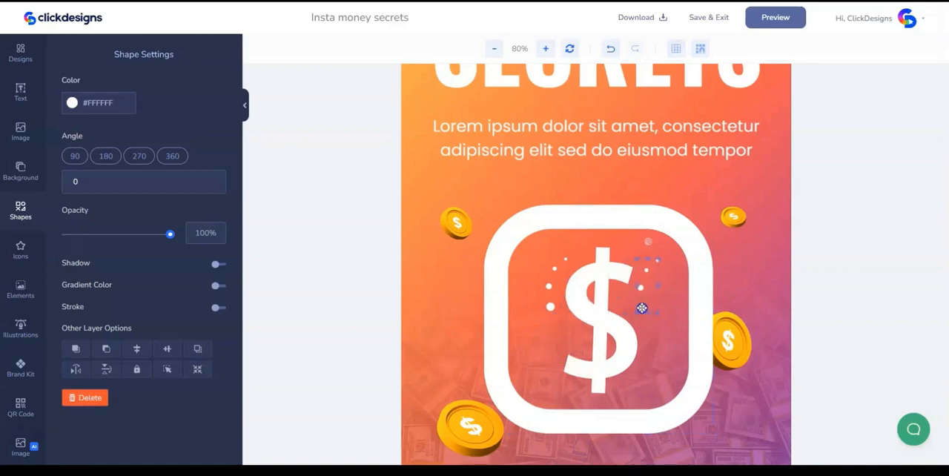
- Flip the copied dots horizontally and vertically, and move them beside the dollar sign's lower right curve
click(75, 369)
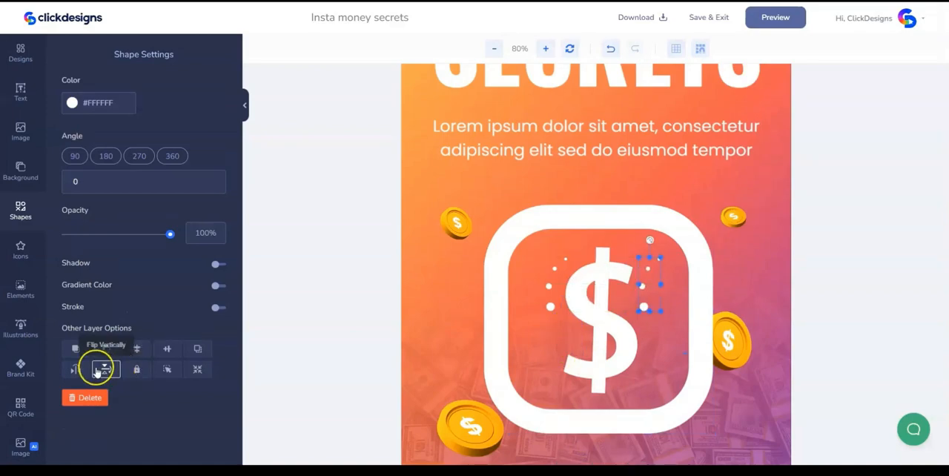
click(108, 373)
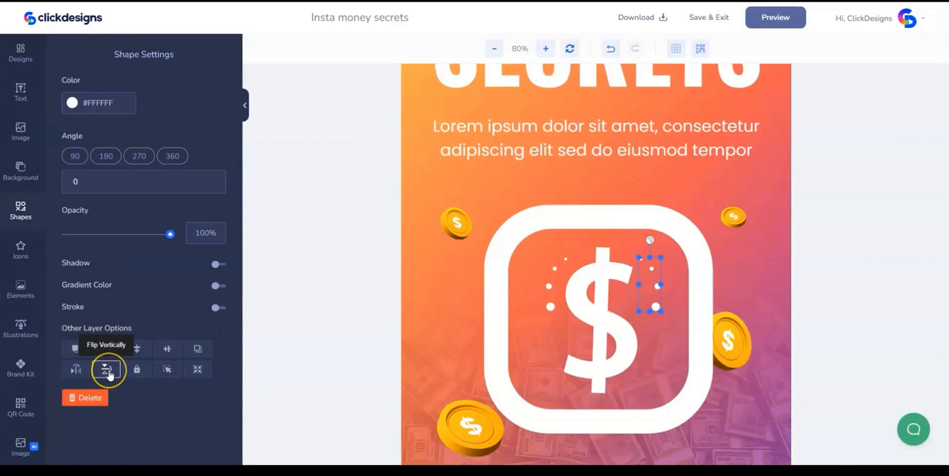
drag(655, 304, 655, 370)
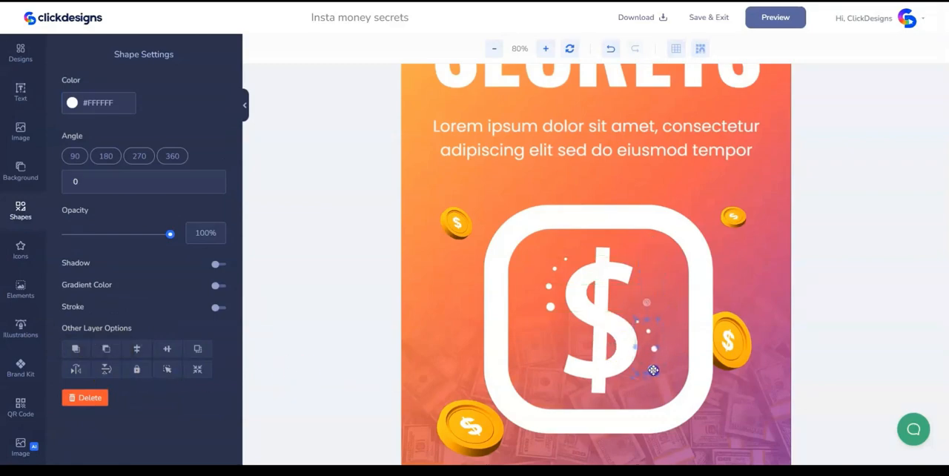
- Bring the gold coin at the frame's right edge forward so that it overlaps the white frame
click(659, 231)
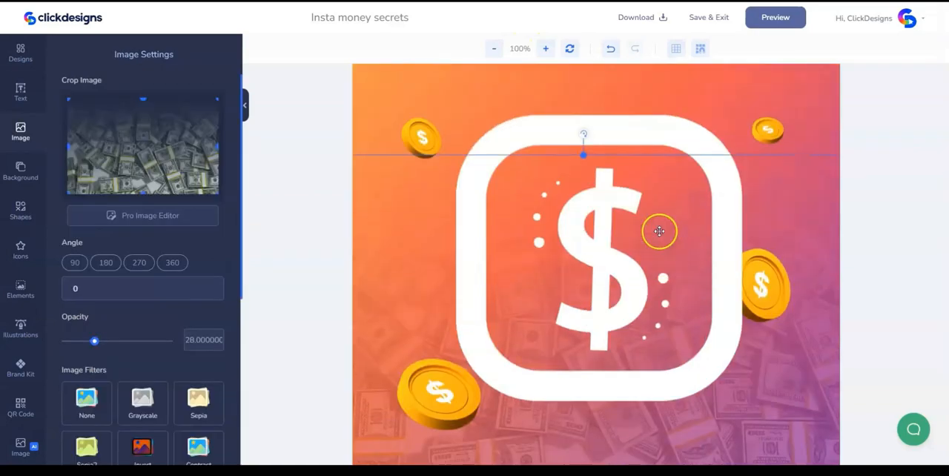
scroll(659, 231, up, 1)
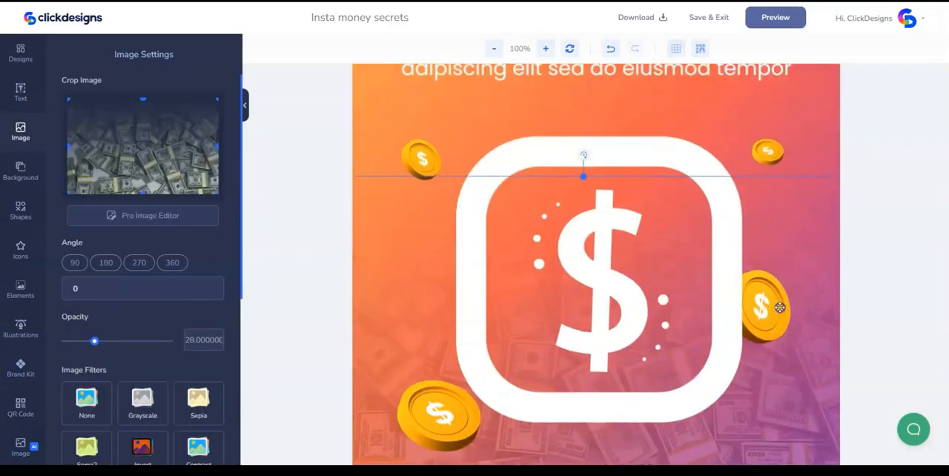
click(779, 309)
right_click(777, 302)
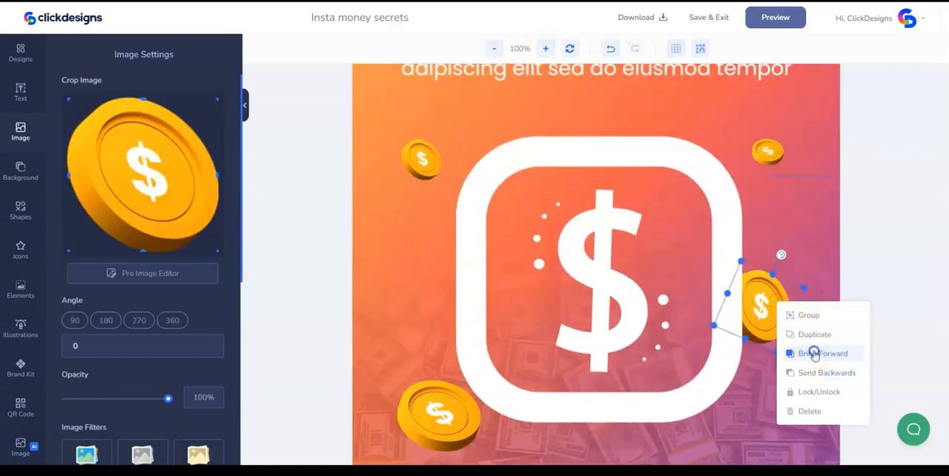
click(815, 354)
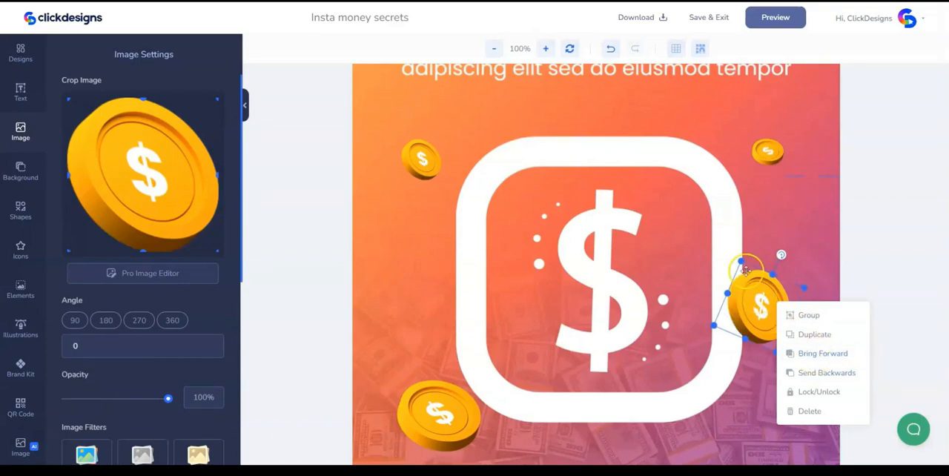
click(752, 219)
- Add a circle basic shape and place it, scaled down, in the frame's inner upper right corner
scroll(732, 299, up, 1)
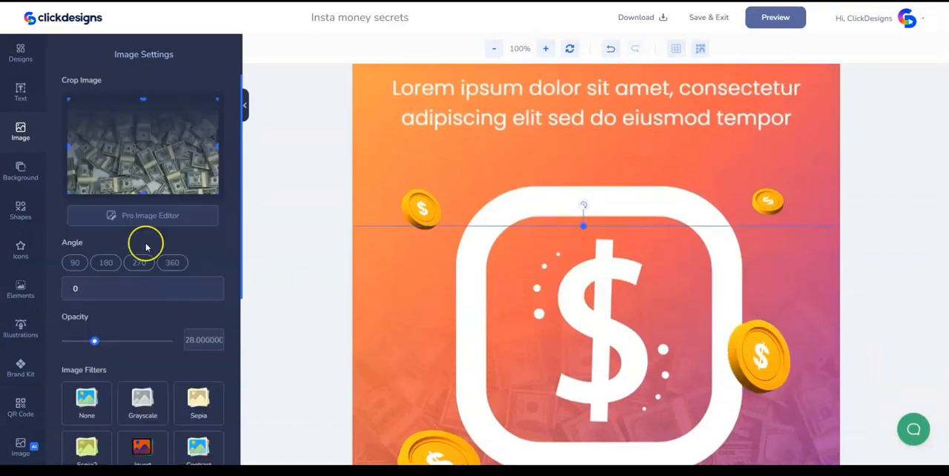
click(21, 213)
click(110, 222)
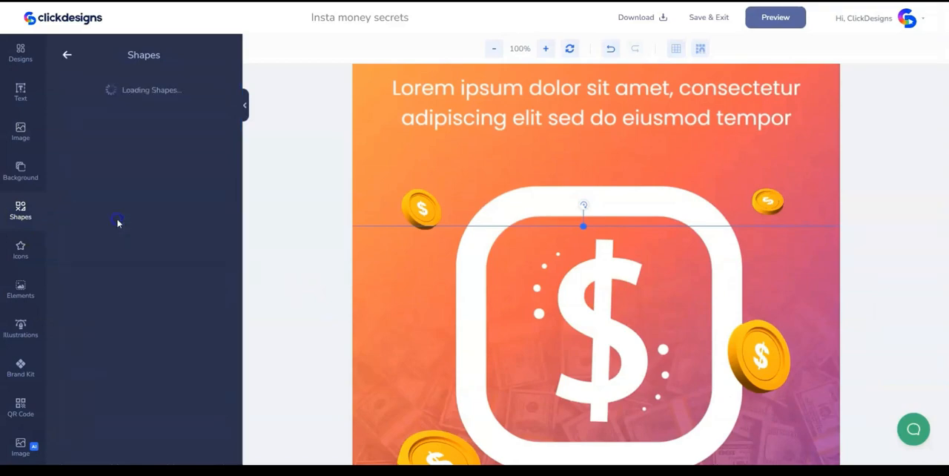
click(79, 147)
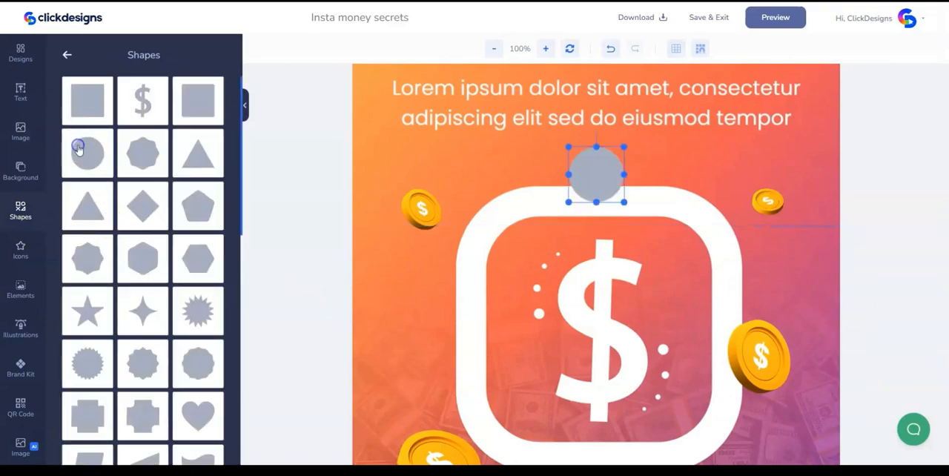
drag(624, 202, 689, 267)
- Color the small circle in the frame's corner white (#FFFFFF) and shrink it slightly
click(71, 101)
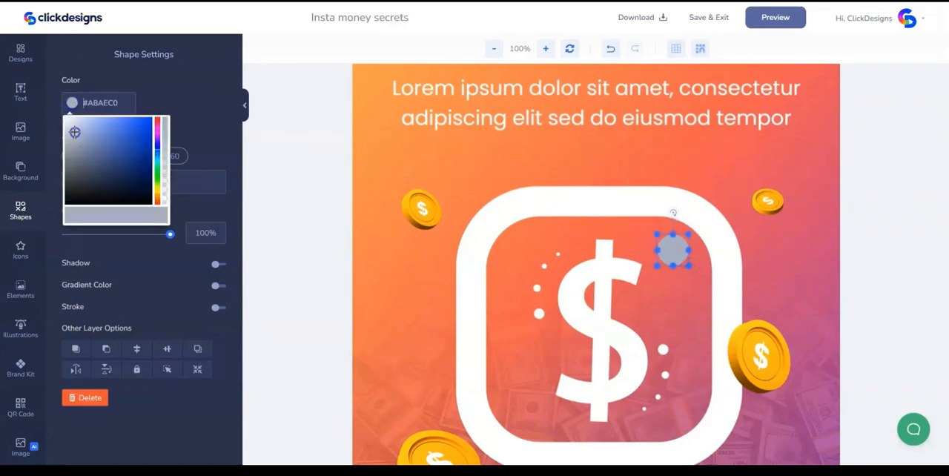
click(65, 118)
click(591, 195)
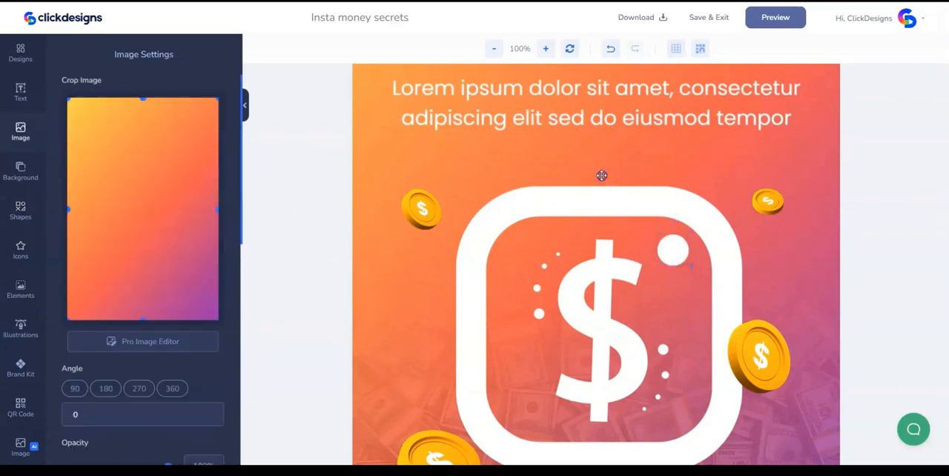
click(674, 257)
drag(688, 234, 684, 238)
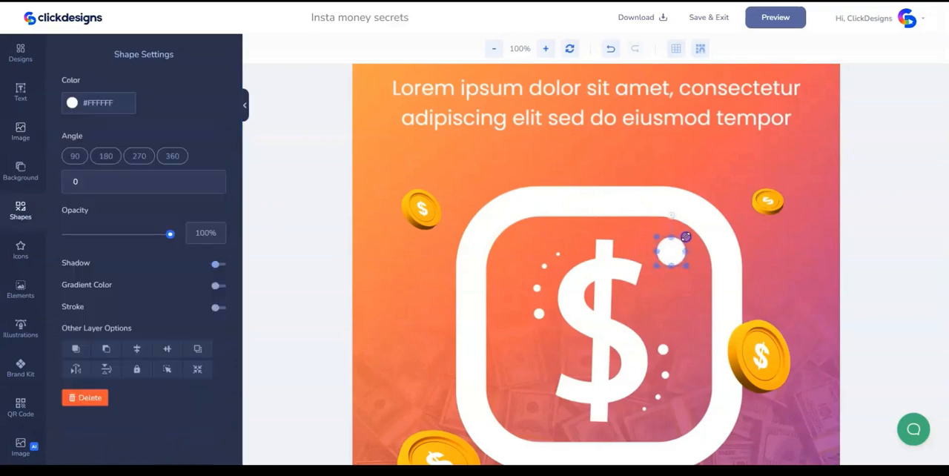
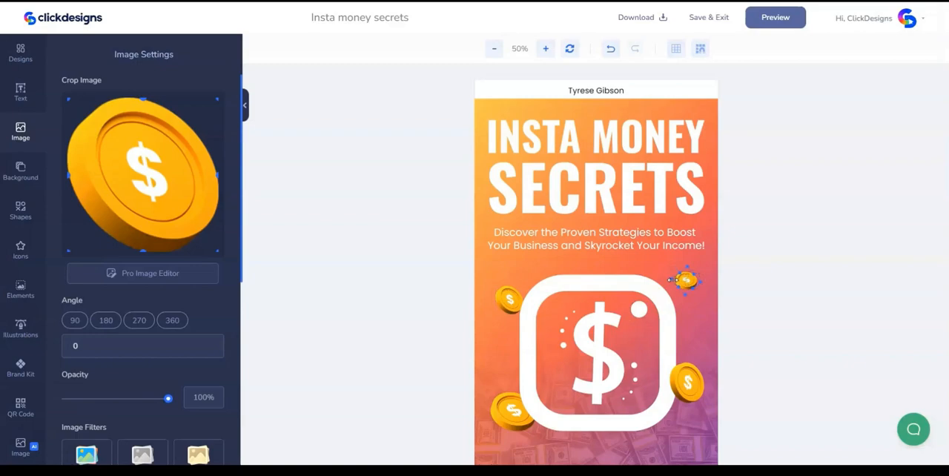
- Reposition the coin above the frame's upper right corner, and duplicate the small coin beside the frame's upper left corner
drag(671, 280, 682, 274)
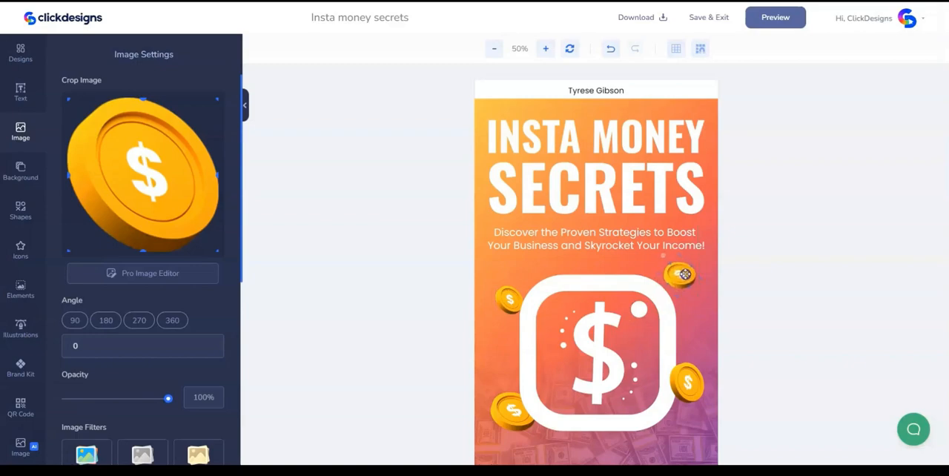
click(424, 272)
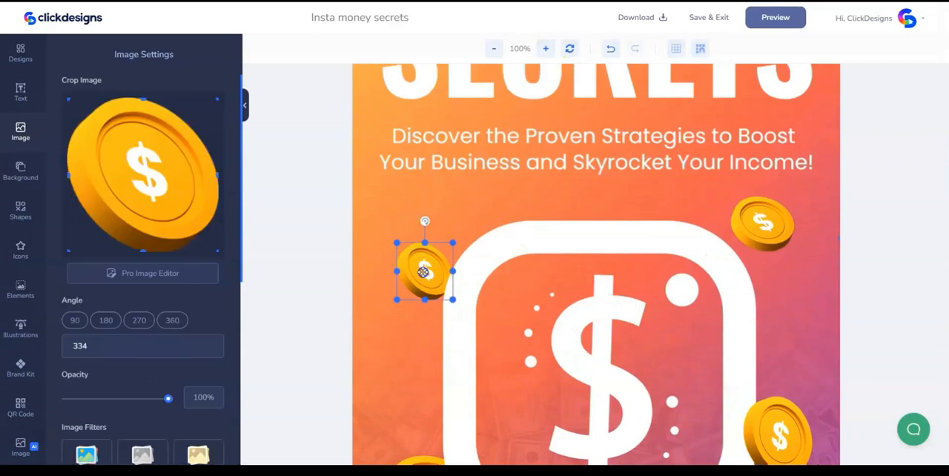
right_click(424, 272)
click(461, 307)
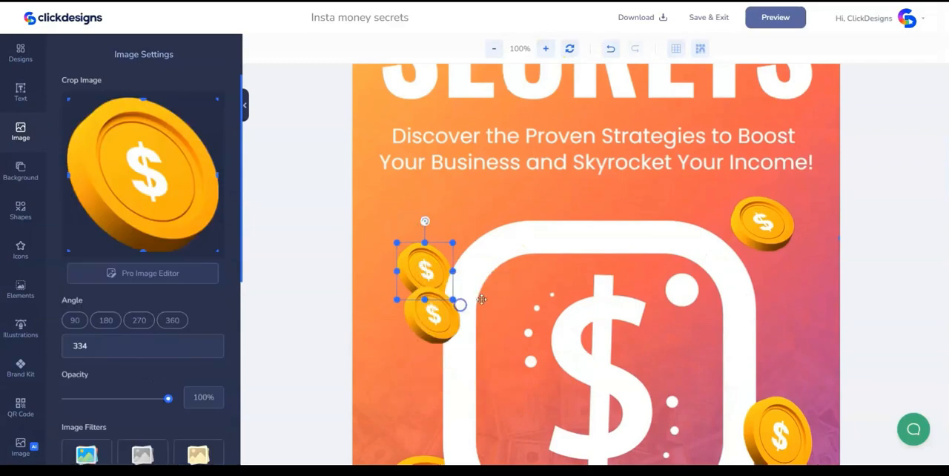
- Place the copied coin, scaled down, over the frame's lower right edge and rotate it to about 337 degrees
drag(440, 323, 515, 347)
scroll(515, 347, down, 3)
drag(512, 198, 717, 379)
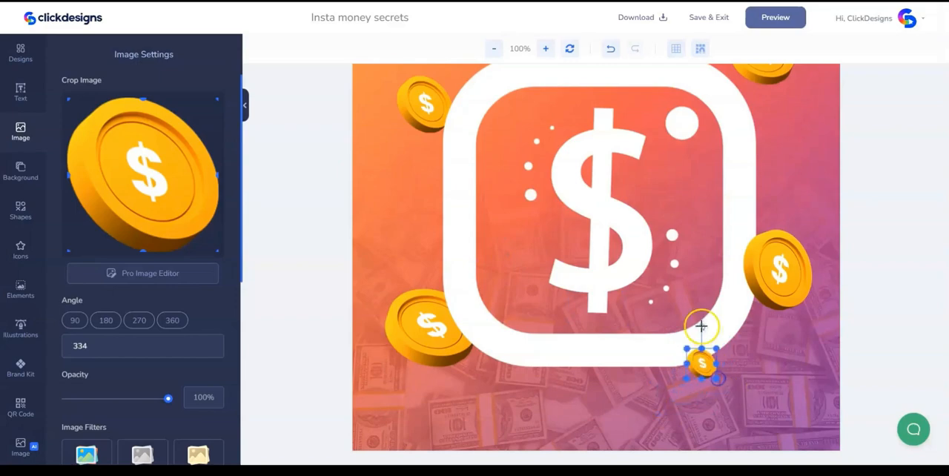
drag(702, 327, 691, 327)
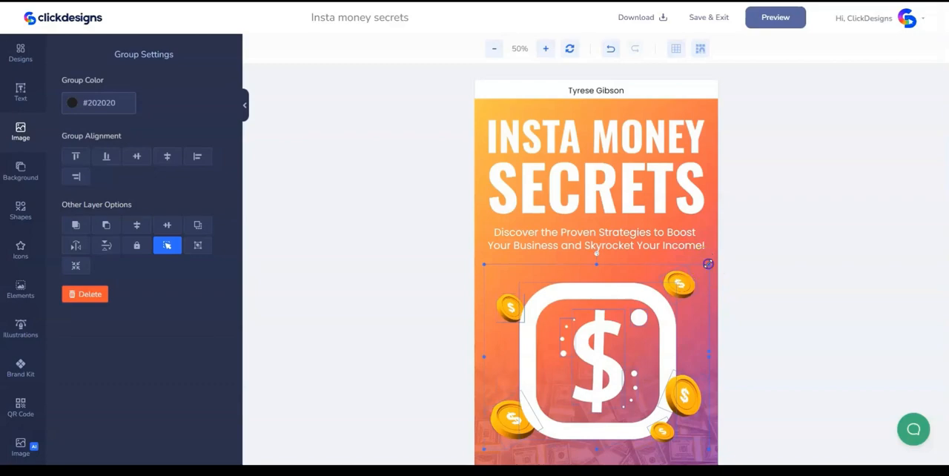
drag(708, 264, 714, 258)
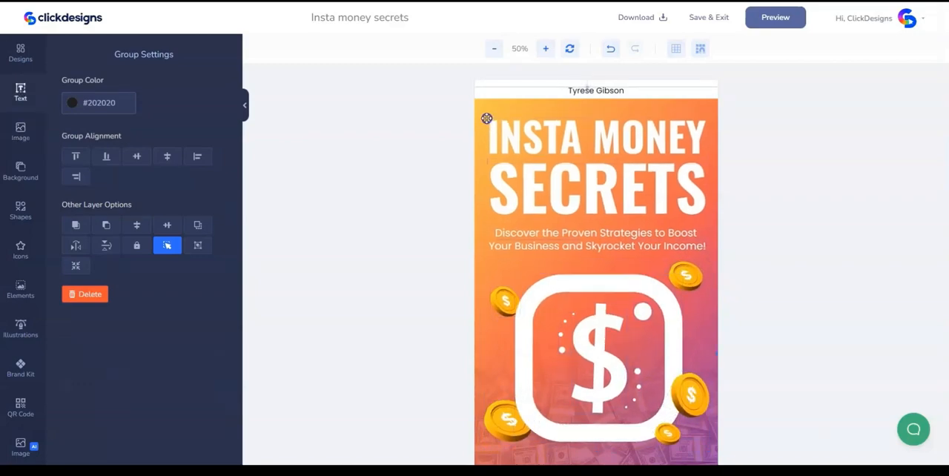
- Replace the author name in the white strip above the book title with the new author's name
click(521, 90)
click(516, 133)
click(619, 90)
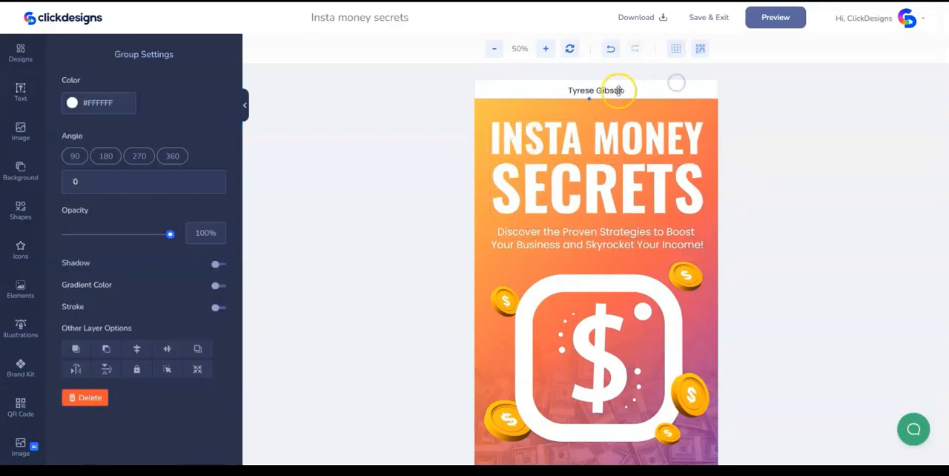
click(618, 91)
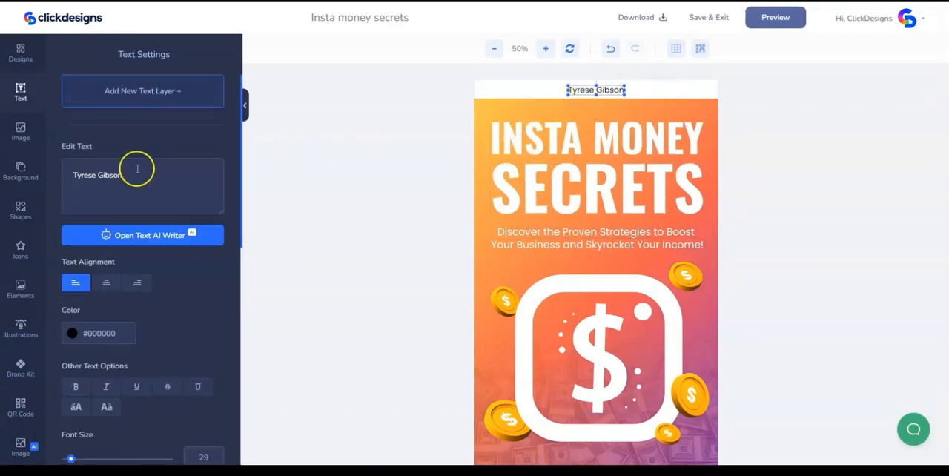
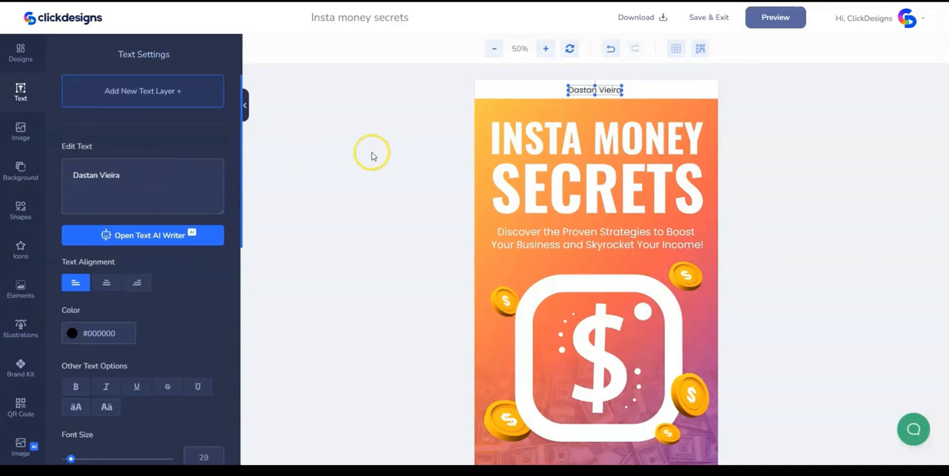
click(509, 94)
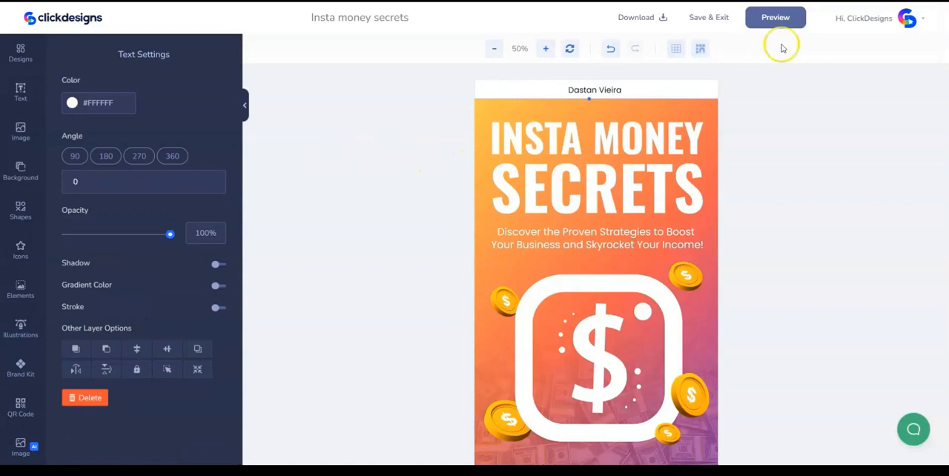
- Preview the front cover on the 3D book, and save and exit the cover editing
click(784, 17)
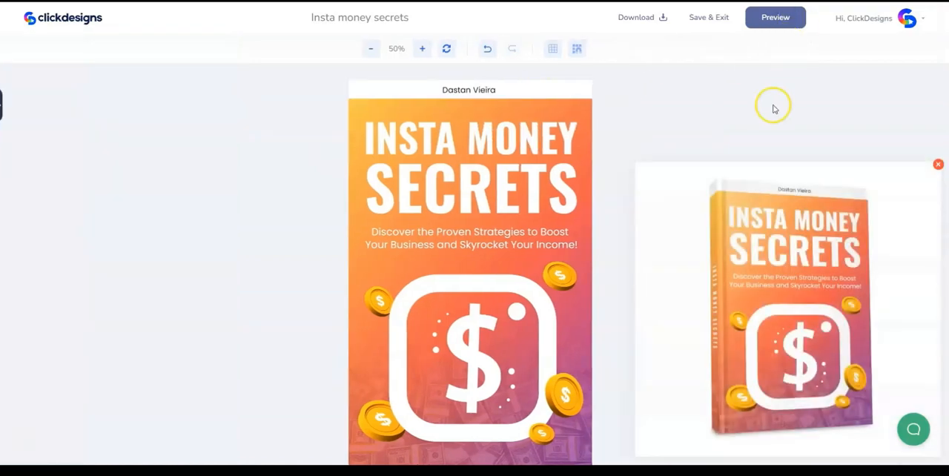
click(938, 164)
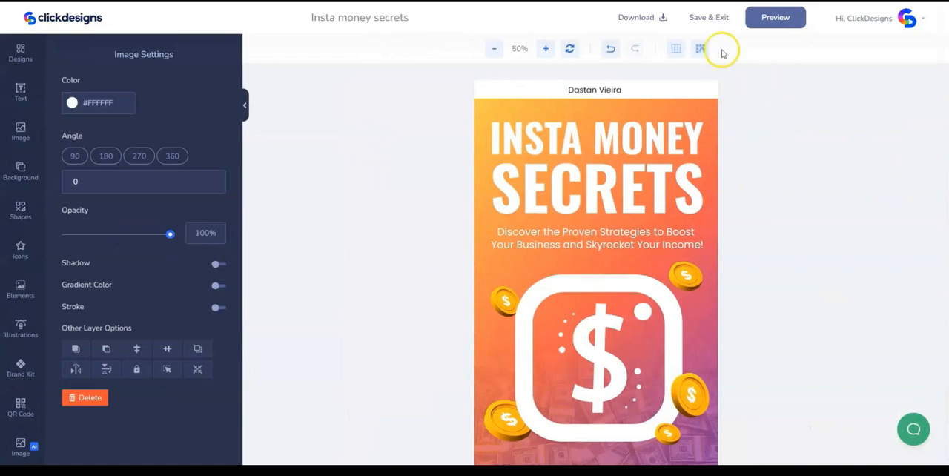
click(723, 20)
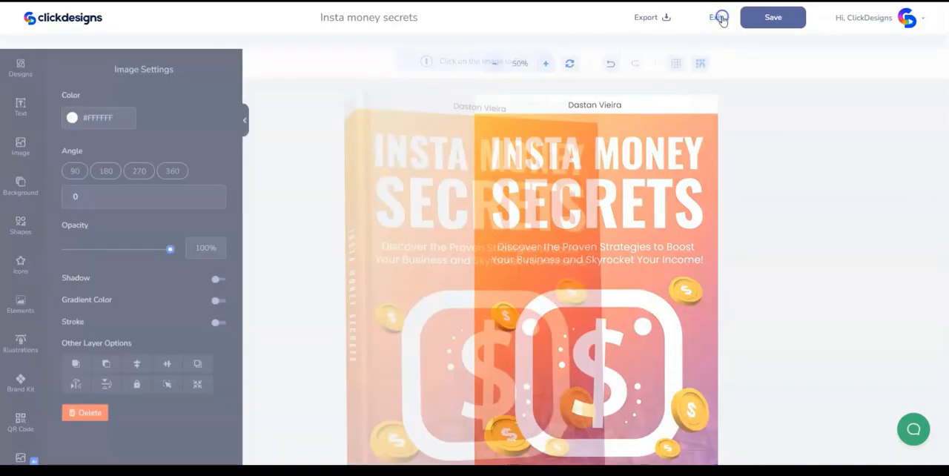
- Save the finished Insta money secrets book design and exit to the saved designs
click(656, 18)
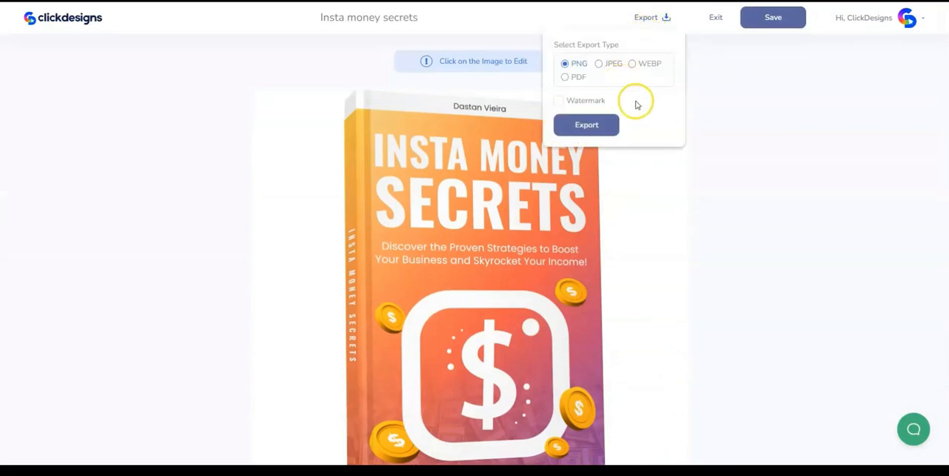
click(752, 17)
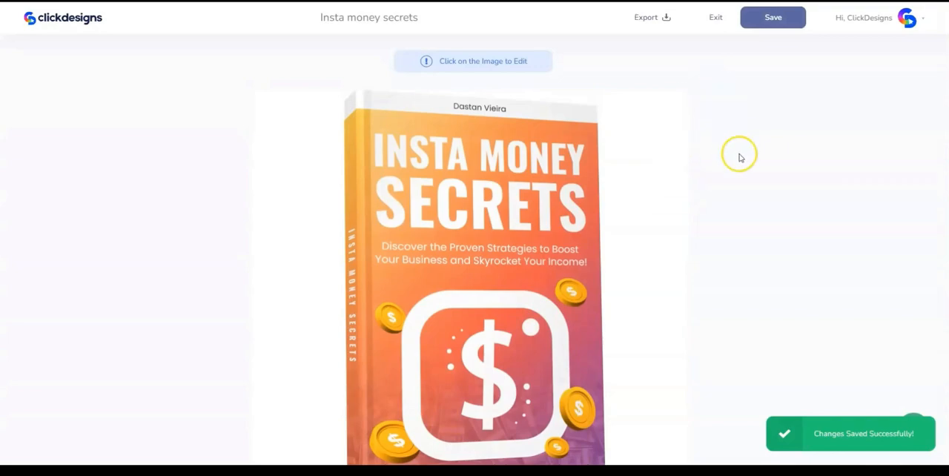
click(716, 17)
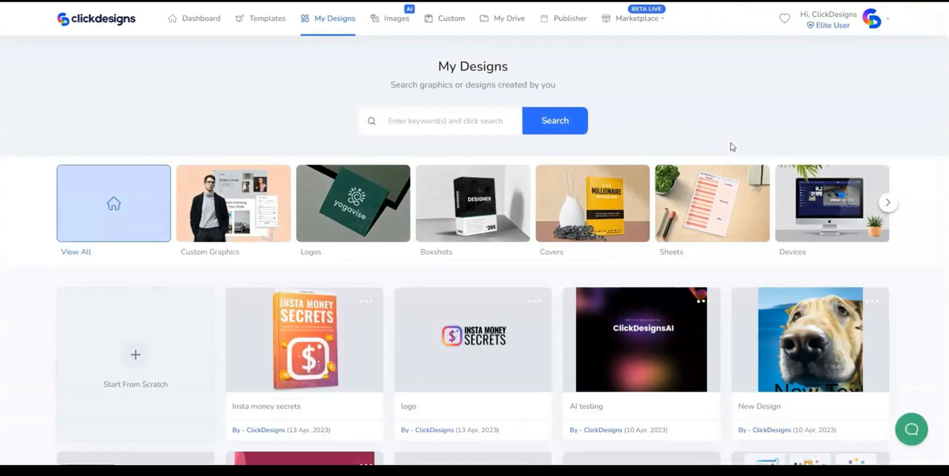
- Open the Backgrounds template category and start a new design from scratch
click(267, 23)
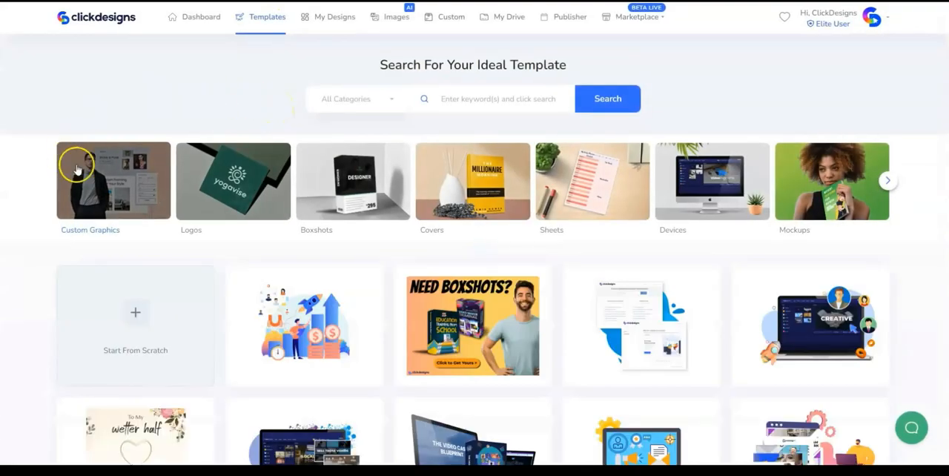
click(888, 182)
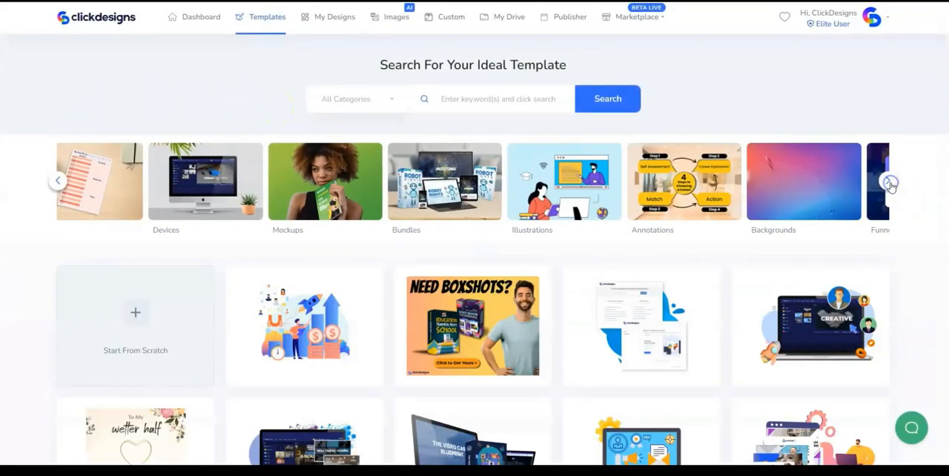
click(470, 187)
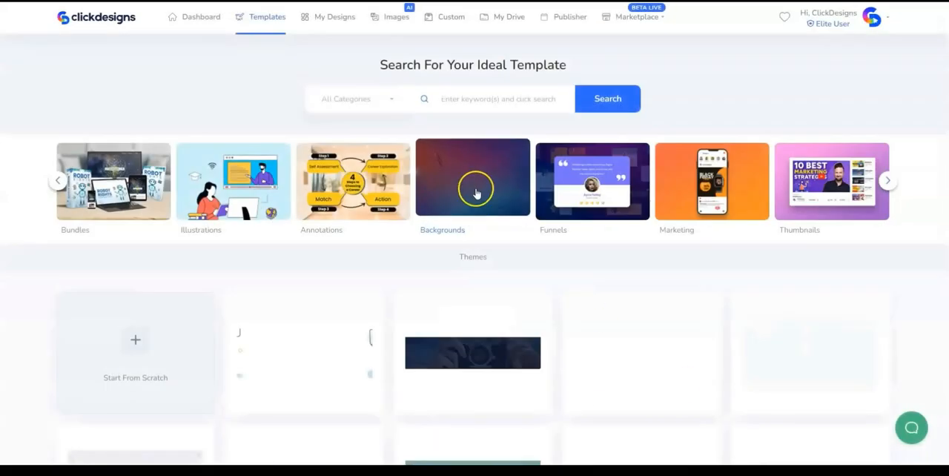
scroll(478, 197, down, 2)
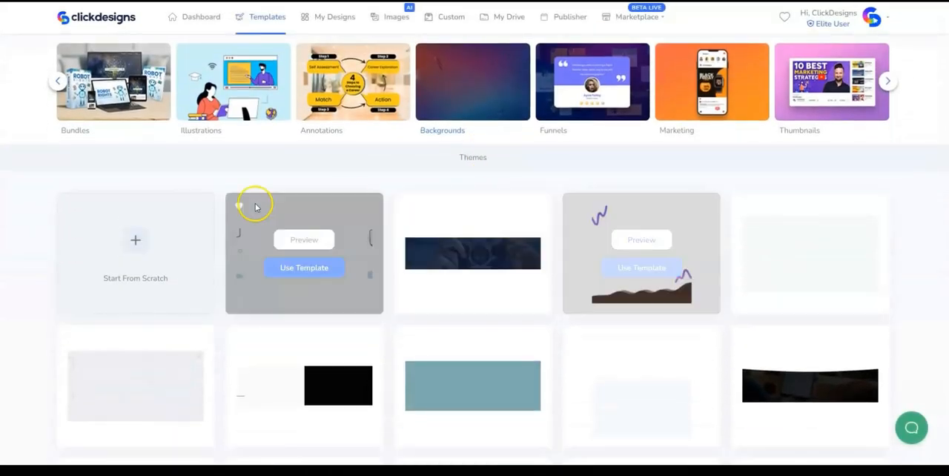
click(142, 242)
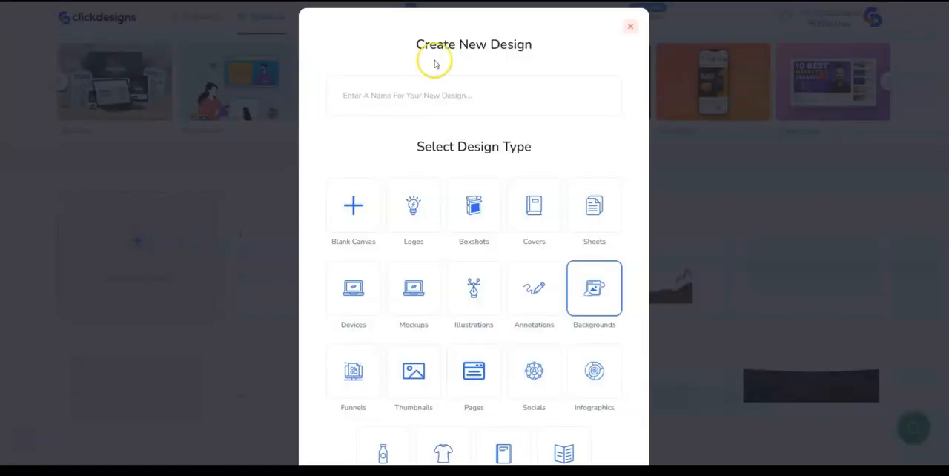
- Name the new background design Insta Page BG 1 and create it with a canvas 800 px wide and 875 px high
click(435, 91)
text(Insta)
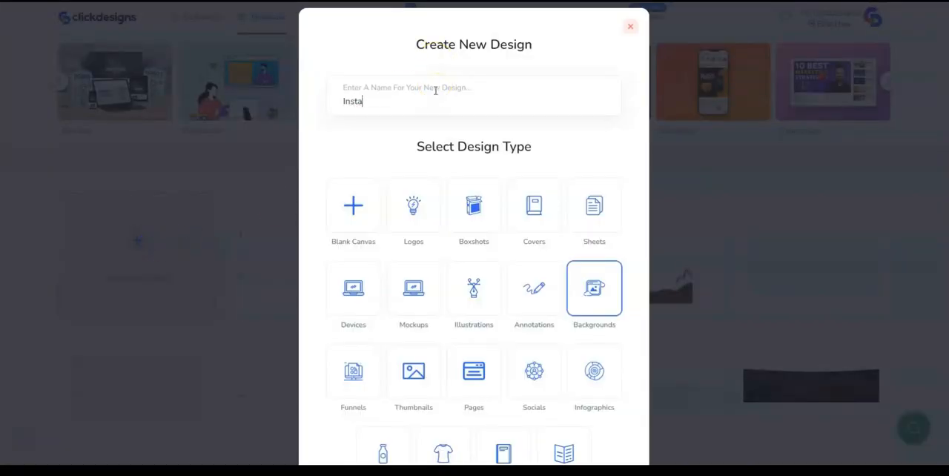
text( Page BG 1)
scroll(435, 91, down, 3)
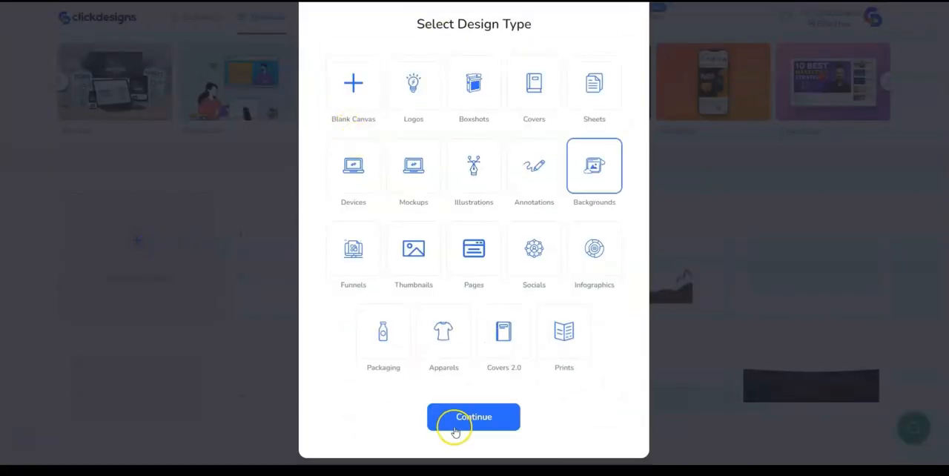
click(450, 417)
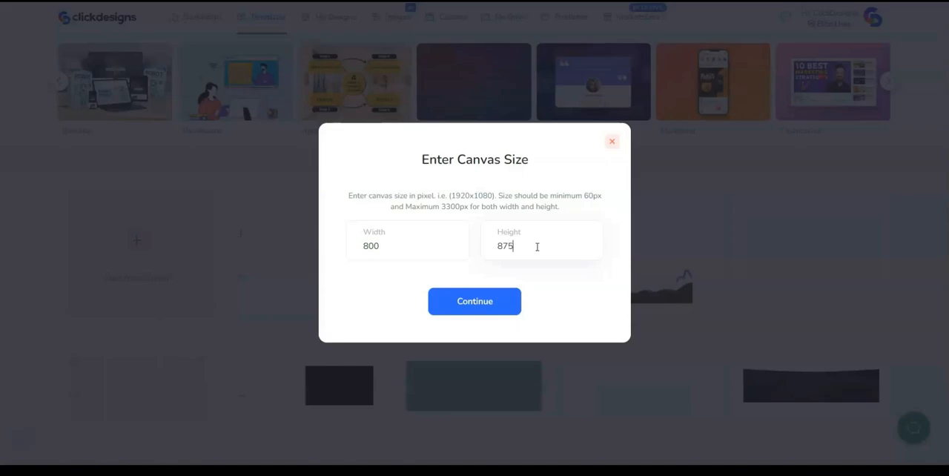
click(462, 302)
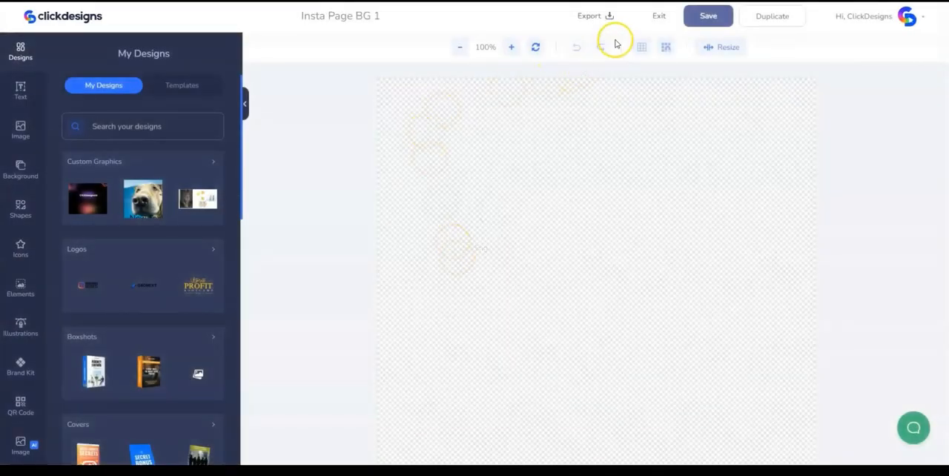
- Resize the canvas to a wide landscape format with a height of 875 px
click(728, 48)
double_click(659, 84)
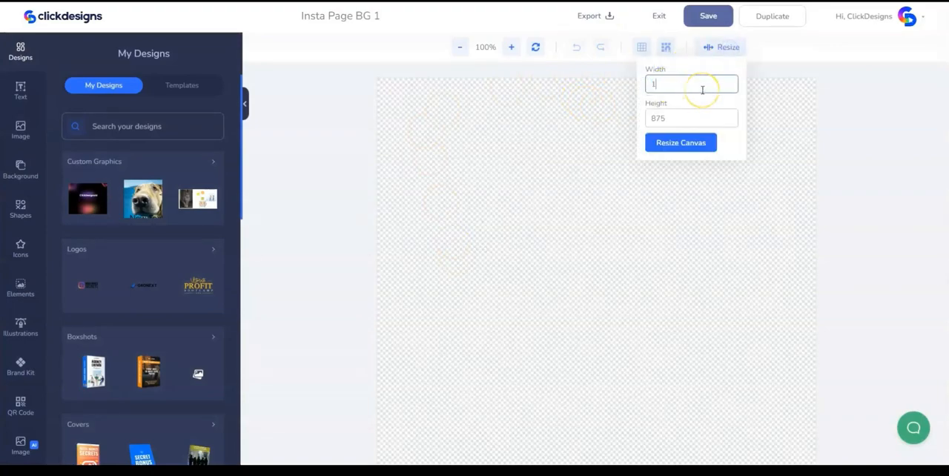
click(679, 145)
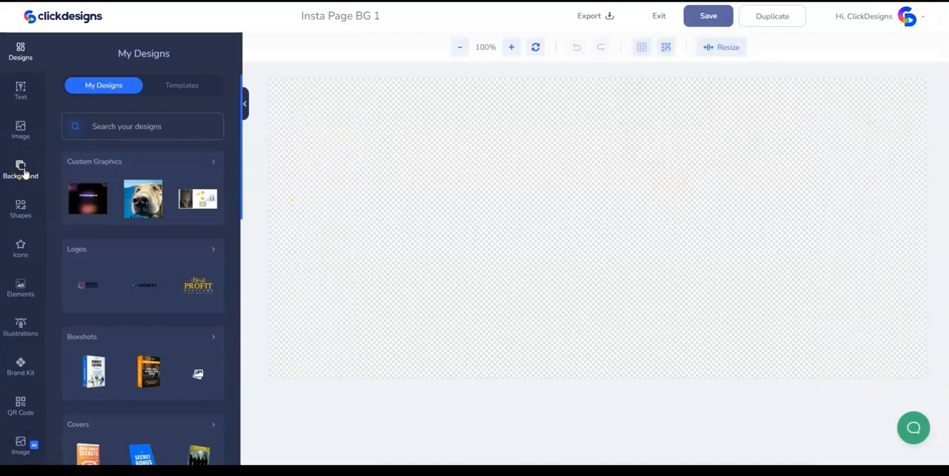
- Set the canvas background color to the pale pink #FFF2FA
click(21, 169)
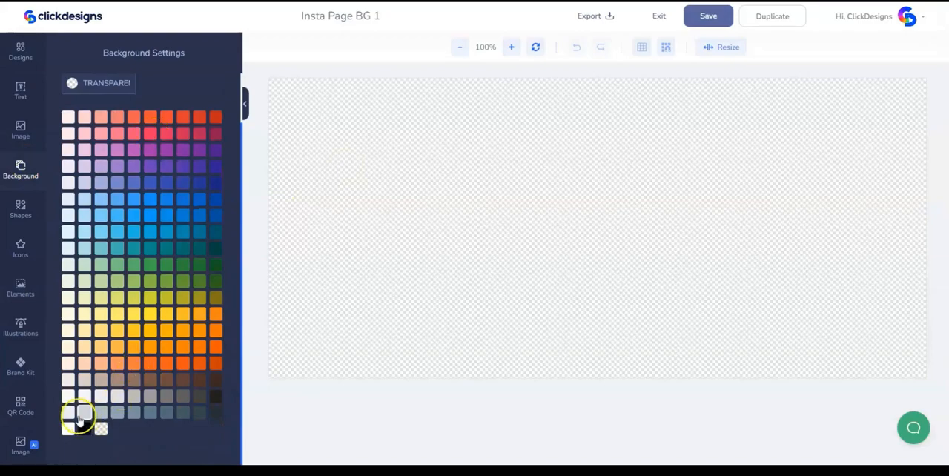
click(68, 429)
click(106, 84)
text(#FFF2FA)
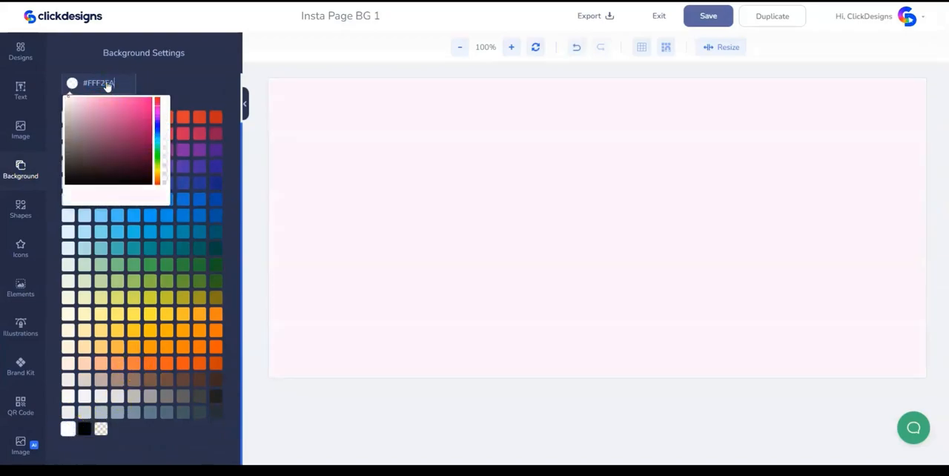
click(334, 227)
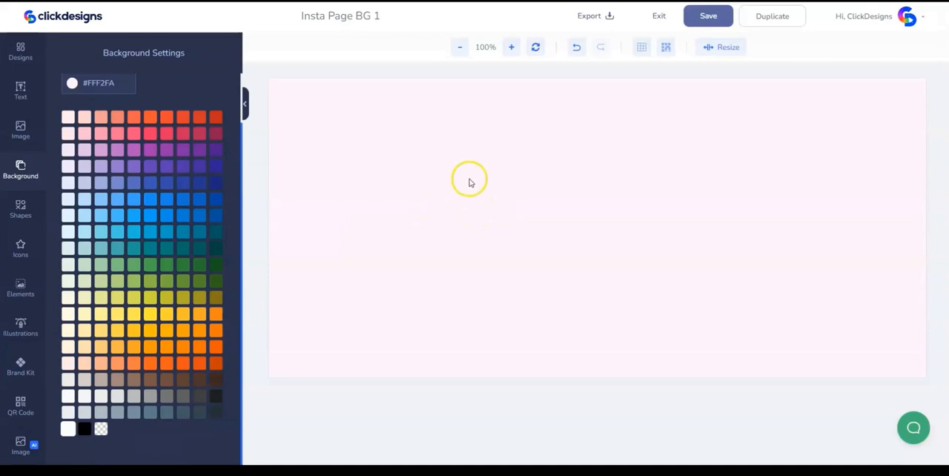
- Add a square basic shape and enlarge it to span the full height of the canvas
click(21, 209)
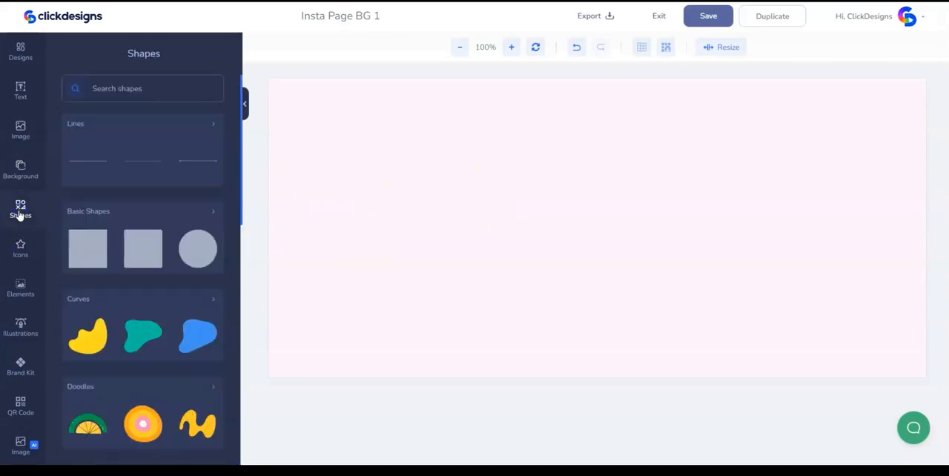
click(95, 212)
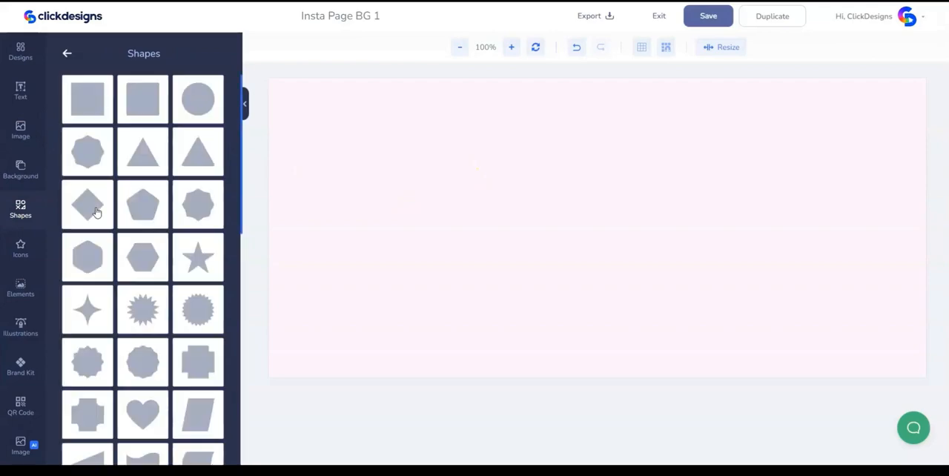
scroll(95, 212, down, 3)
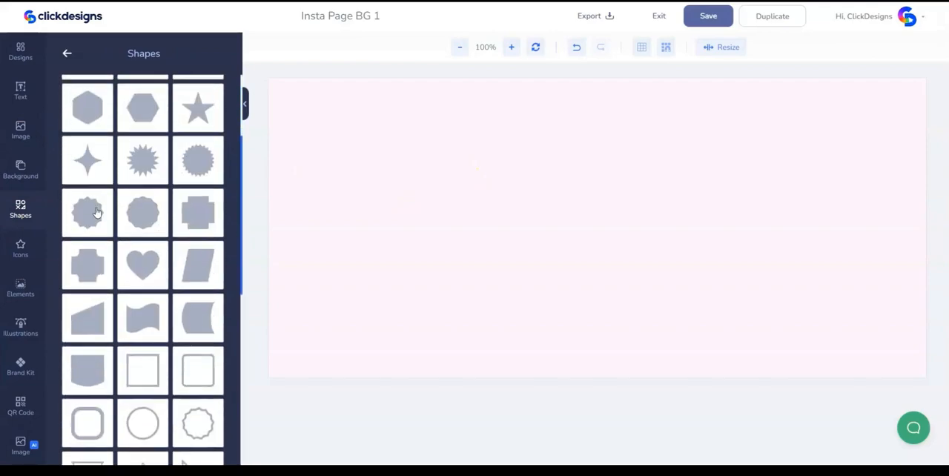
scroll(96, 212, up, 3)
click(84, 99)
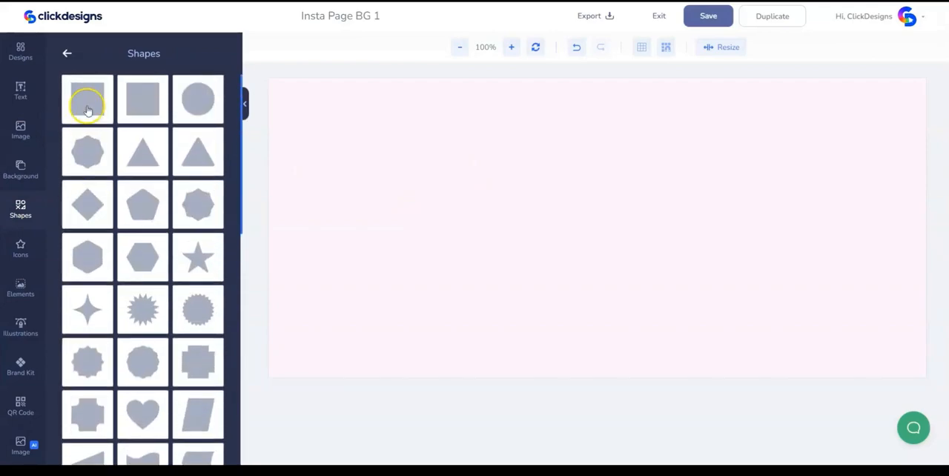
click(598, 233)
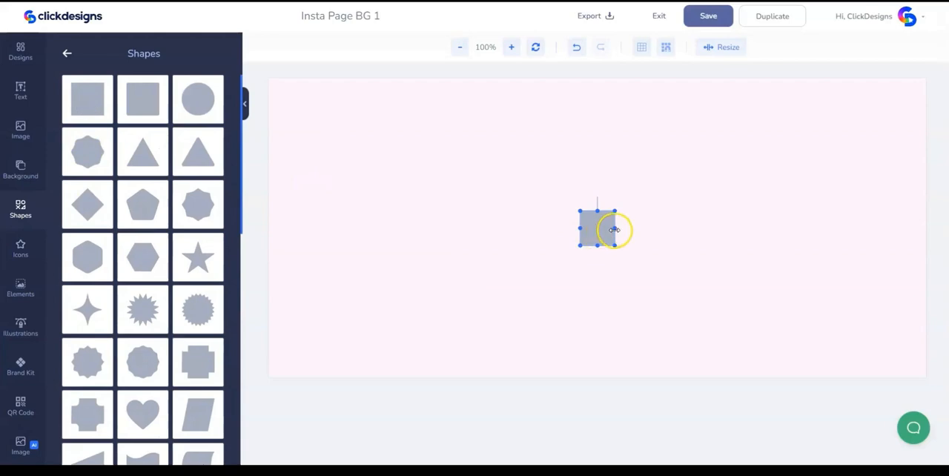
drag(612, 230, 794, 376)
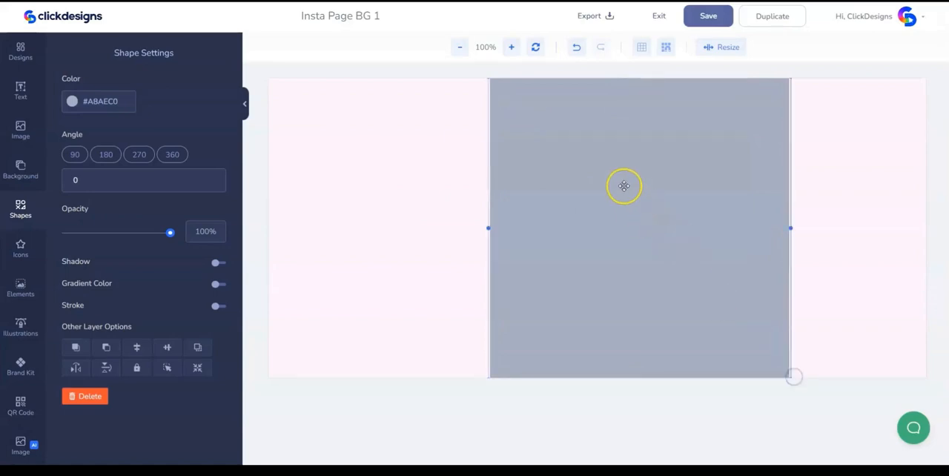
- Stretch the square across the right half of the canvas and recolor it with the copied purple
drag(595, 201, 734, 201)
drag(628, 226, 590, 243)
drag(648, 238, 638, 240)
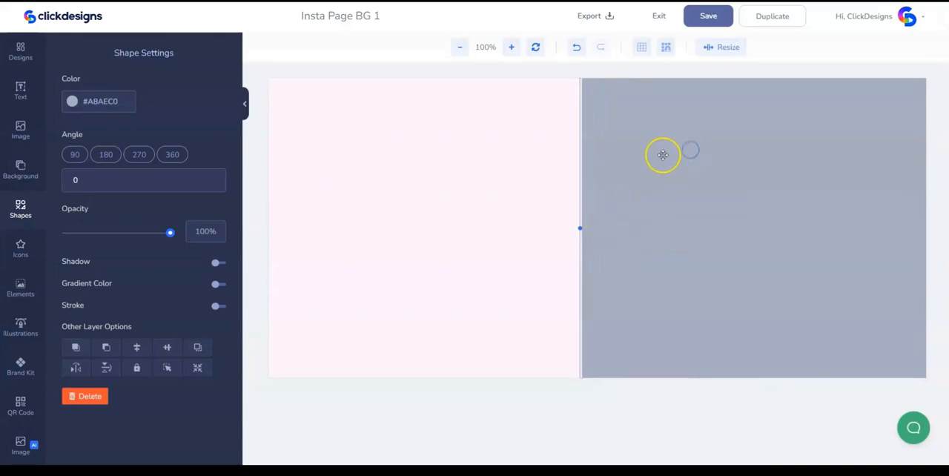
double_click(105, 104)
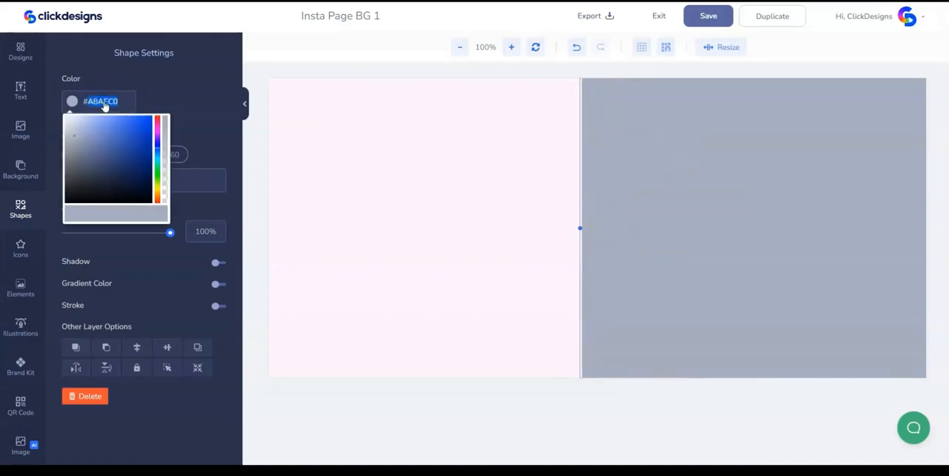
text(#AF5AAE)
click(472, 189)
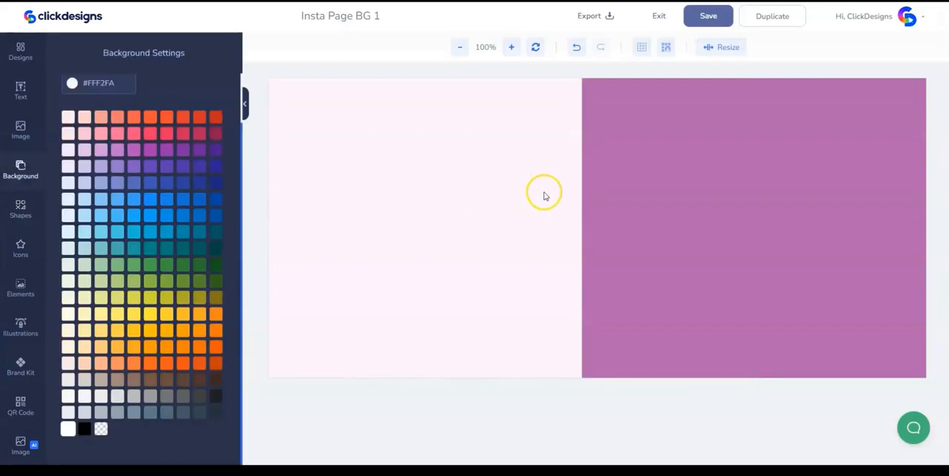
- Add the violet stroke from the Brushes shapes, enlarge it and place it in the upper part of the pink half
click(23, 210)
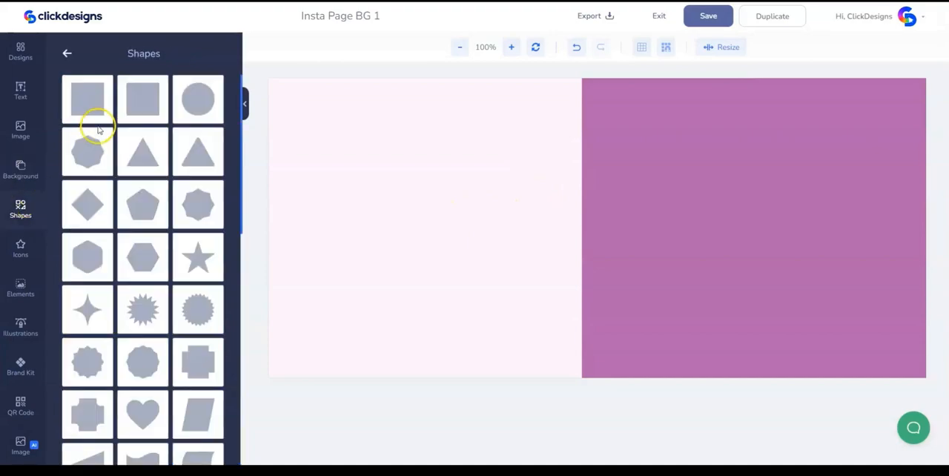
click(67, 55)
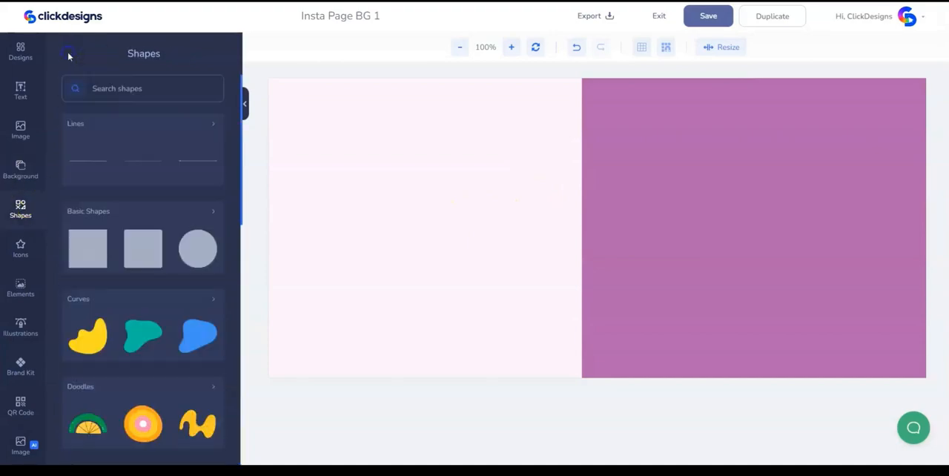
scroll(159, 209, down, 3)
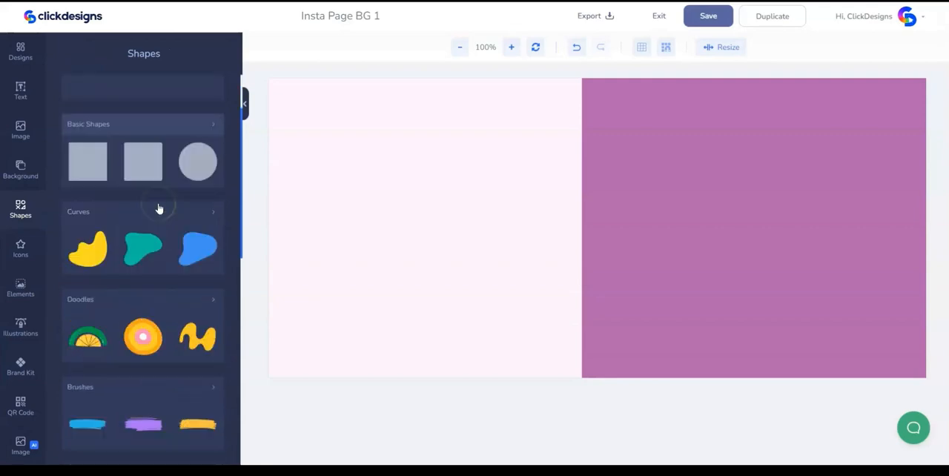
click(153, 229)
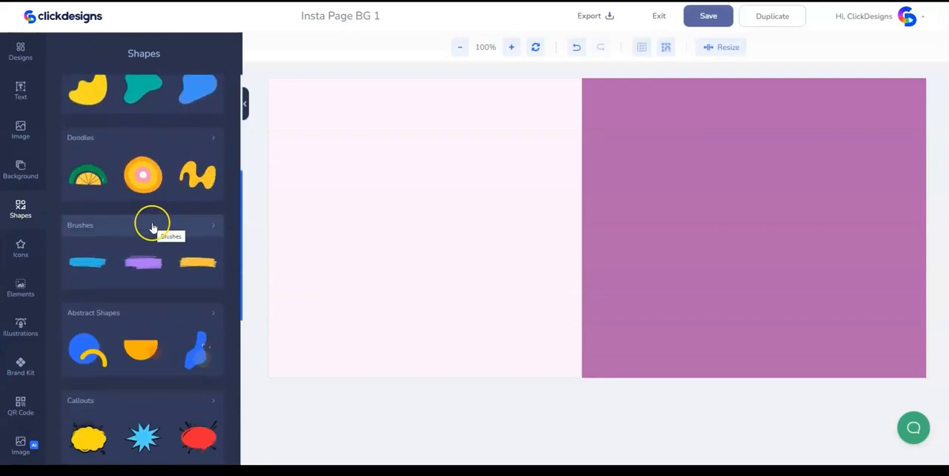
click(154, 227)
click(88, 104)
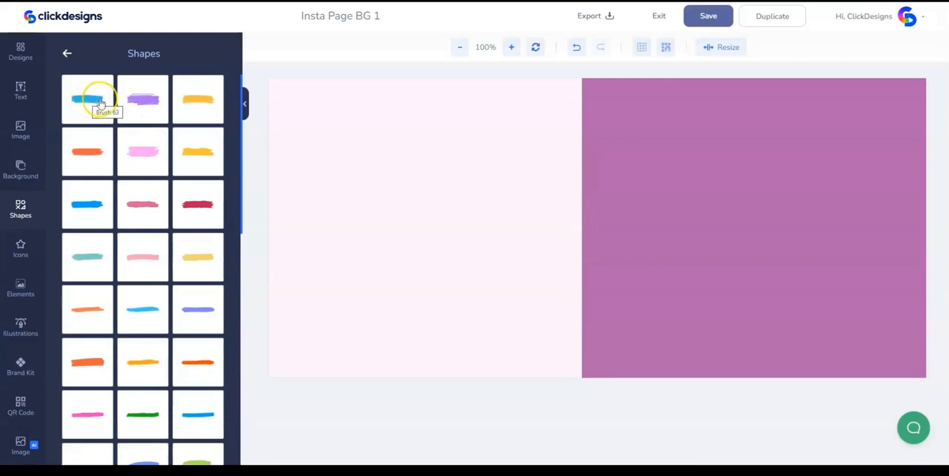
scroll(215, 171, down, 2)
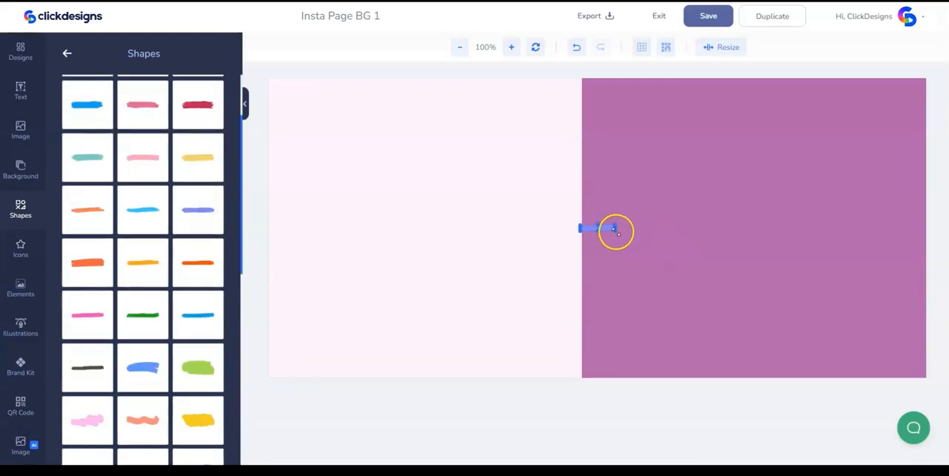
drag(616, 232, 618, 232)
drag(732, 260, 450, 138)
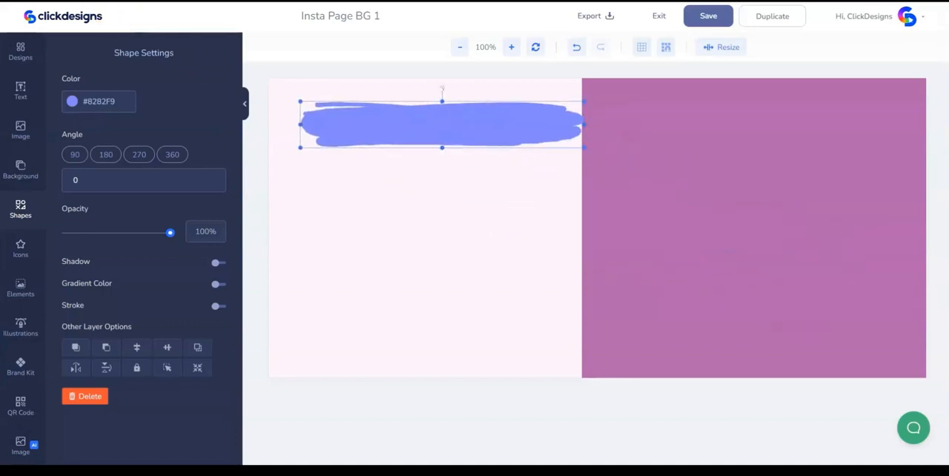
- Recolor the brush stroke to the light pink #F2D6F2
click(106, 101)
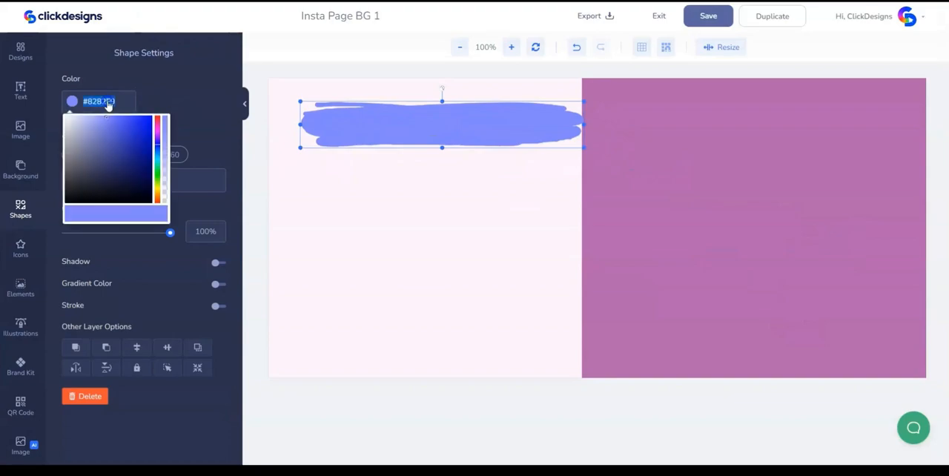
text(F2D6F2)
click(480, 199)
- Rotate the pink brush stroke to 177° and tuck it partly off-canvas into the design's upper-left corner
drag(474, 132, 479, 161)
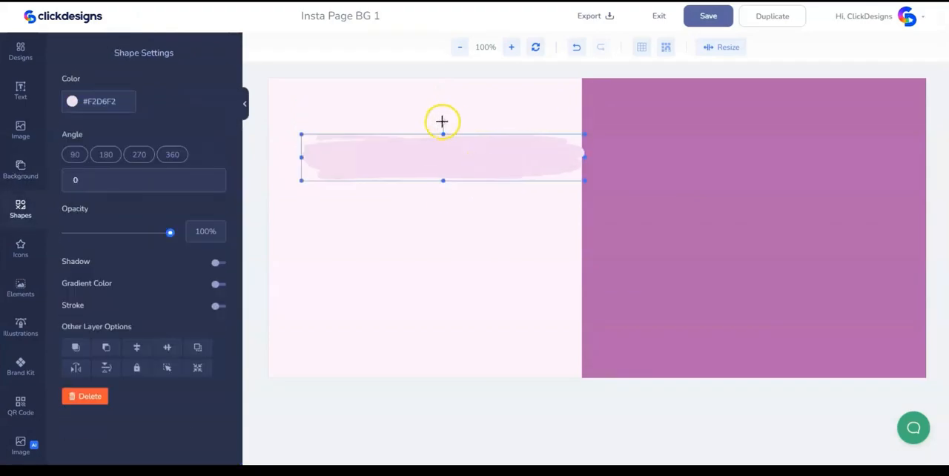
mouse_move(442, 121)
mouse_down()
mouse_move(497, 127)
mouse_move(494, 227)
mouse_move(447, 258)
mouse_up()
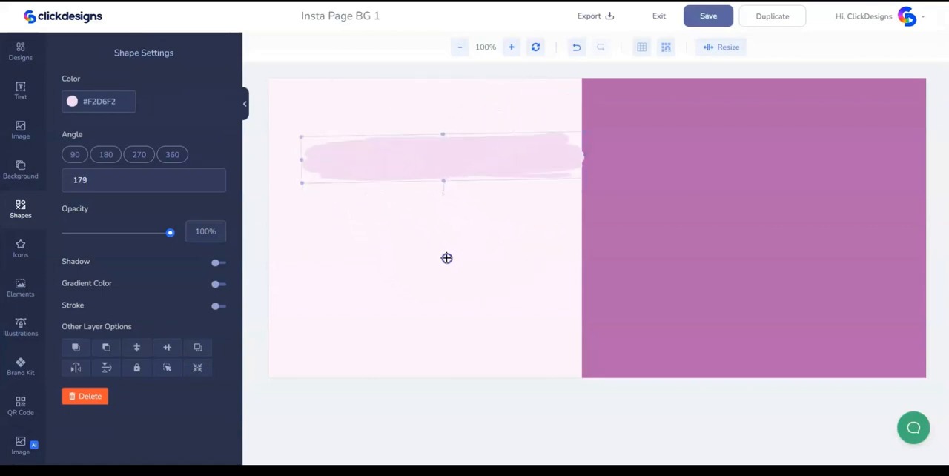
click(490, 169)
mouse_move(492, 166)
mouse_down()
mouse_move(400, 91)
mouse_move(302, 85)
mouse_move(355, 87)
mouse_move(319, 84)
mouse_move(331, 87)
mouse_up()
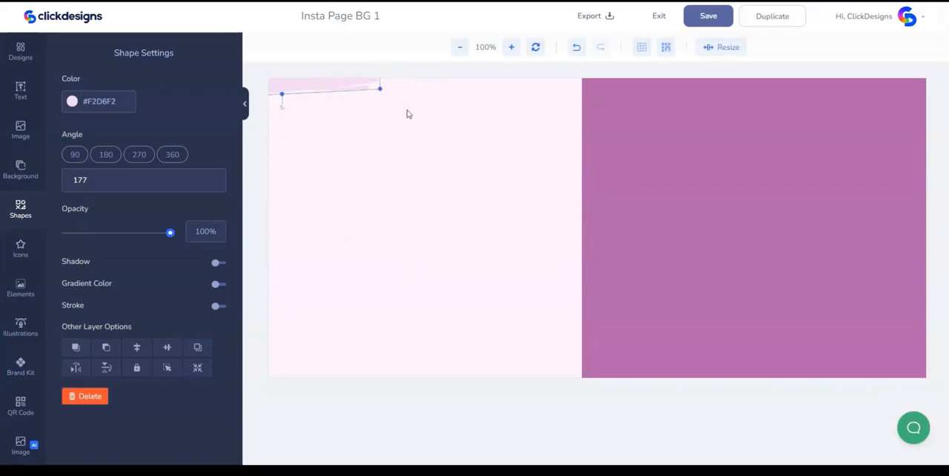
click(407, 111)
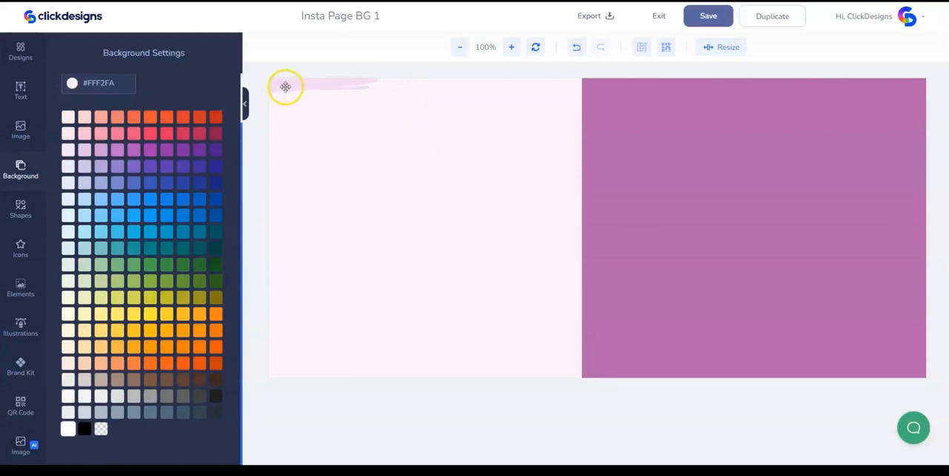
- Duplicate the corner brush stroke, rotate the copy to 356° and tuck it into the purple block's lower-right corner
right_click(285, 87)
click(329, 121)
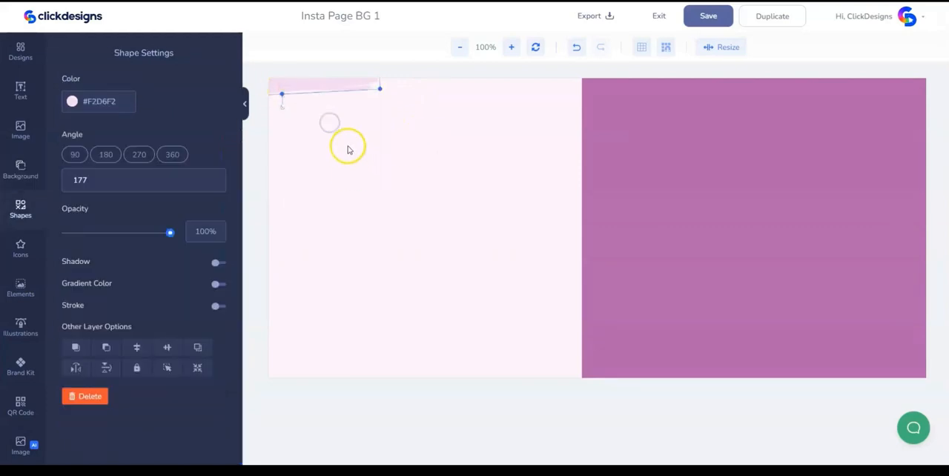
mouse_move(314, 86)
mouse_down()
mouse_move(396, 205)
mouse_move(455, 259)
mouse_move(622, 273)
mouse_up()
mouse_move(677, 297)
mouse_down()
mouse_move(631, 271)
mouse_move(654, 223)
mouse_move(672, 212)
mouse_up()
mouse_move(711, 240)
mouse_down()
mouse_move(778, 322)
mouse_move(862, 383)
mouse_move(918, 374)
mouse_up()
mouse_move(860, 366)
mouse_down()
mouse_move(895, 368)
mouse_move(879, 369)
mouse_up()
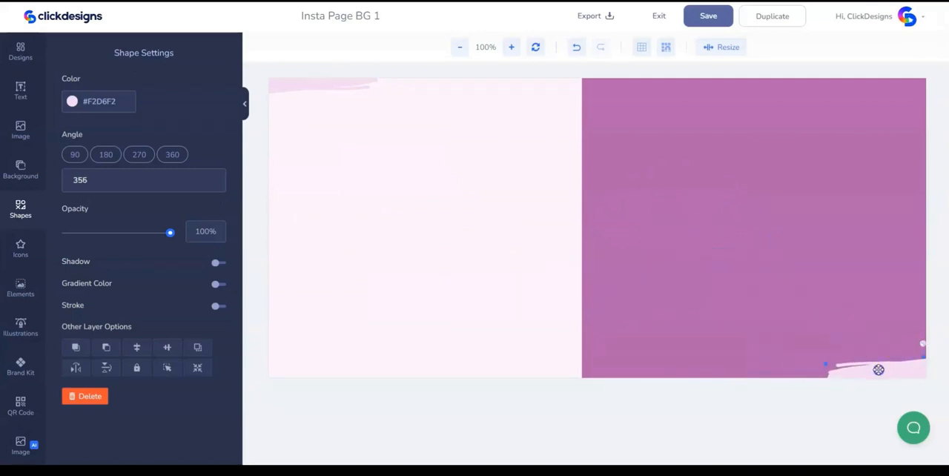
- Recolor the duplicated brush stroke to #C36CC2
click(103, 101)
text(#C36CC2)
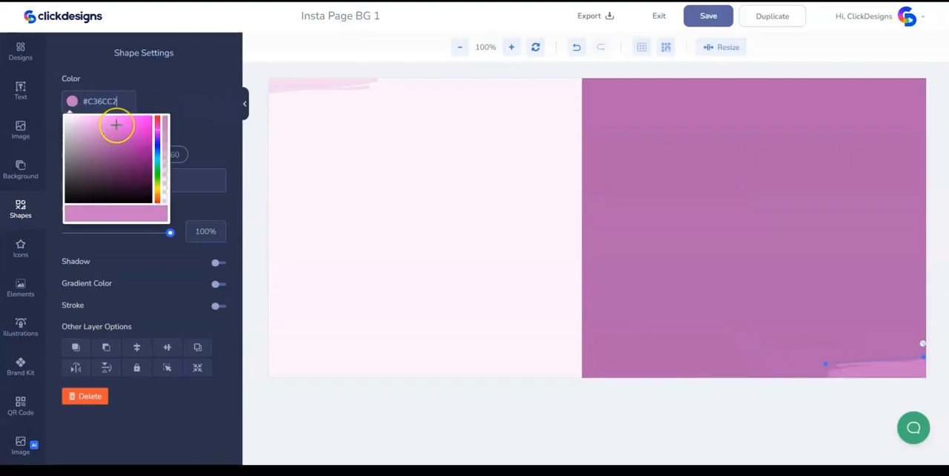
click(542, 273)
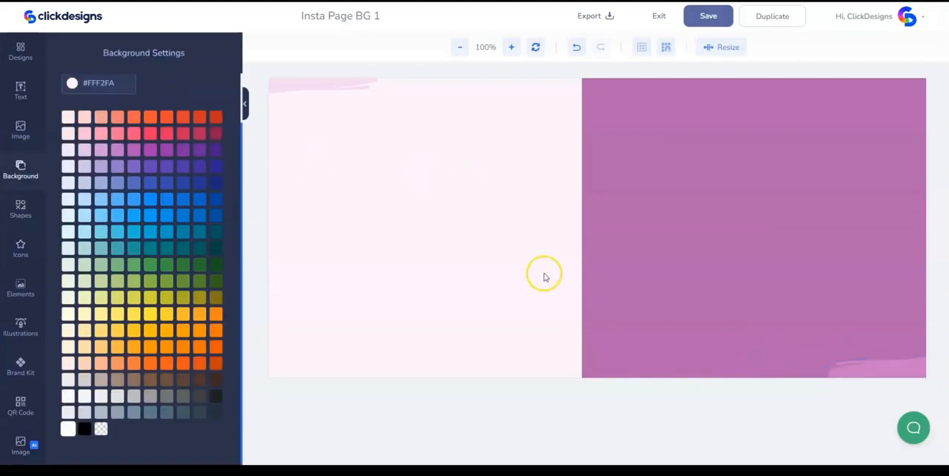
- Add the yellow curved line from Abstract Shapes at the purple block's upper-right corner and set its opacity to 55%
click(20, 210)
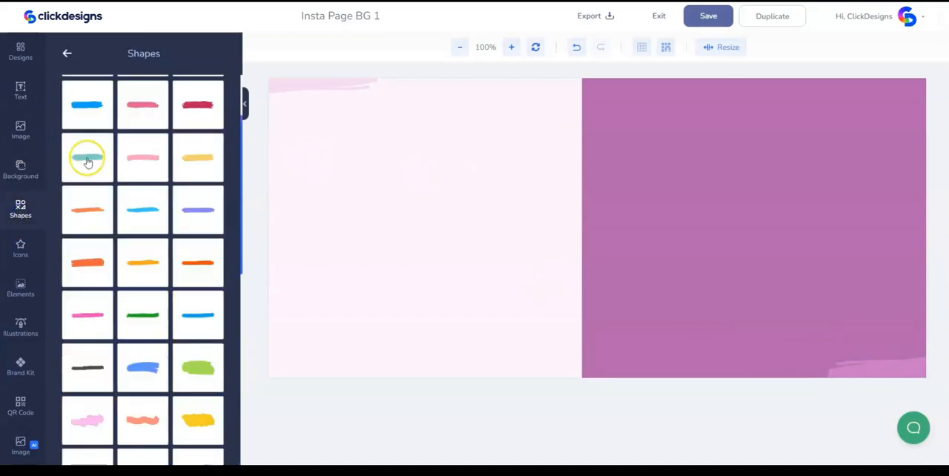
click(69, 55)
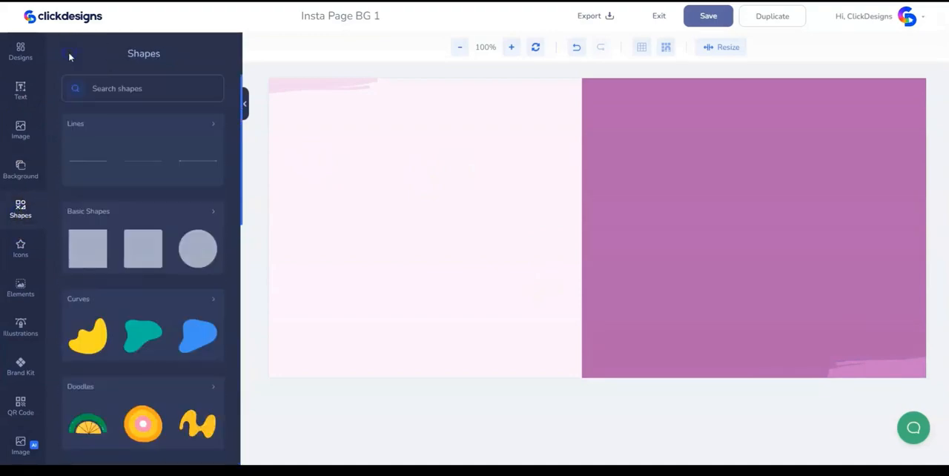
scroll(140, 226, down, 5)
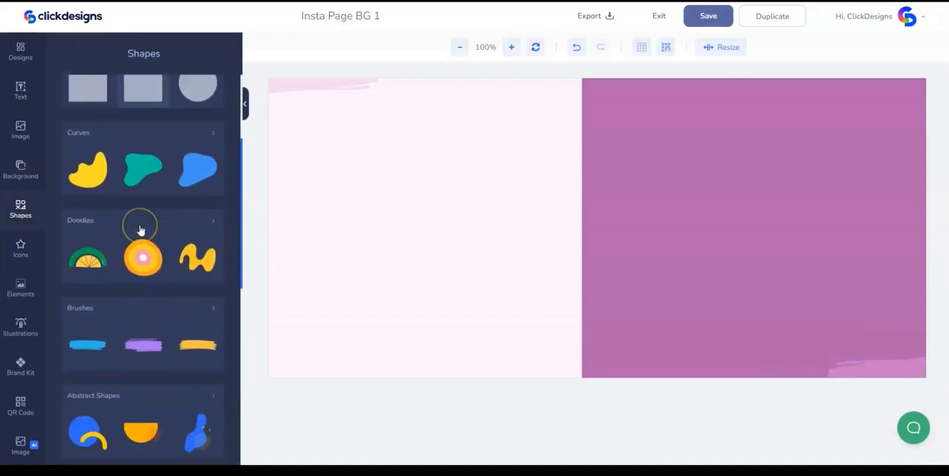
scroll(147, 284, down, 2)
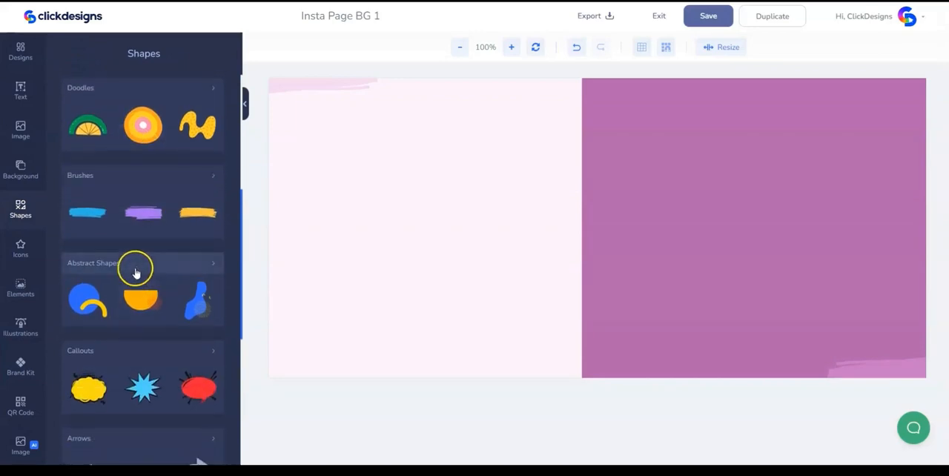
click(136, 267)
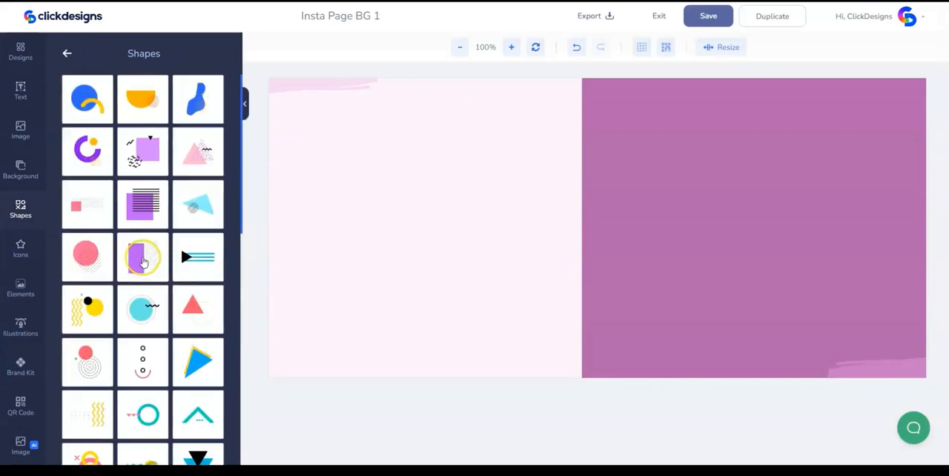
click(569, 215)
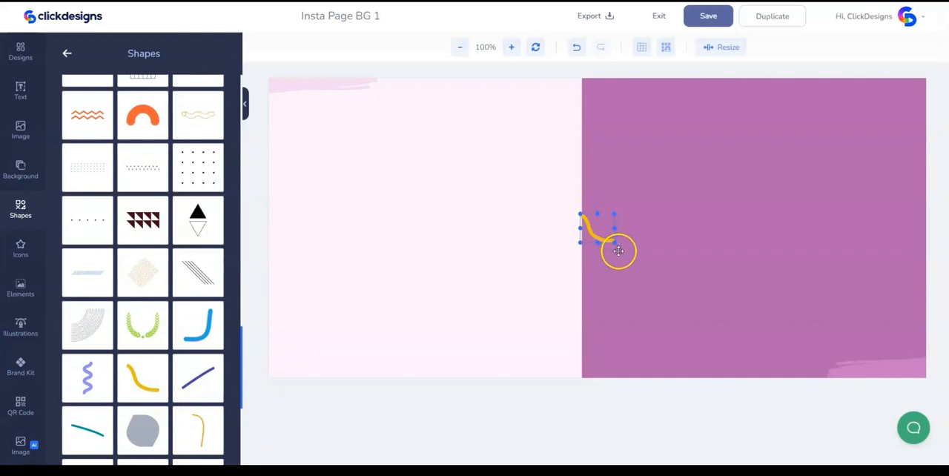
click(615, 241)
drag(621, 246, 888, 104)
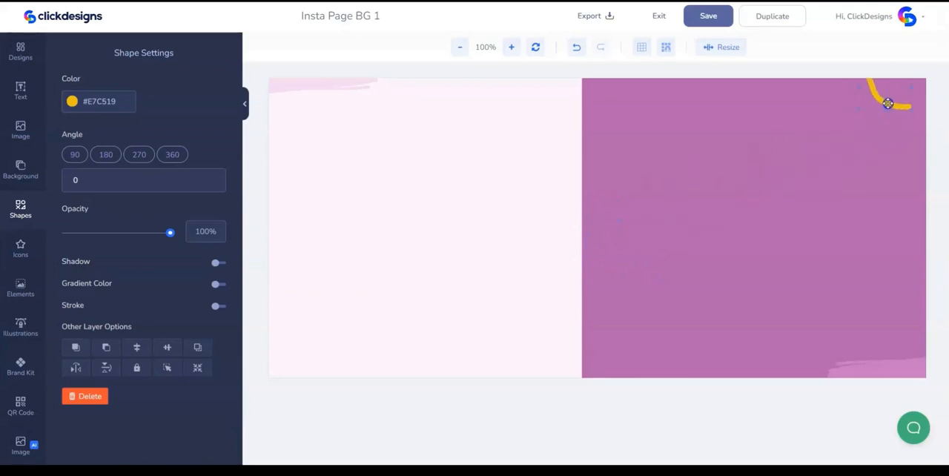
click(141, 234)
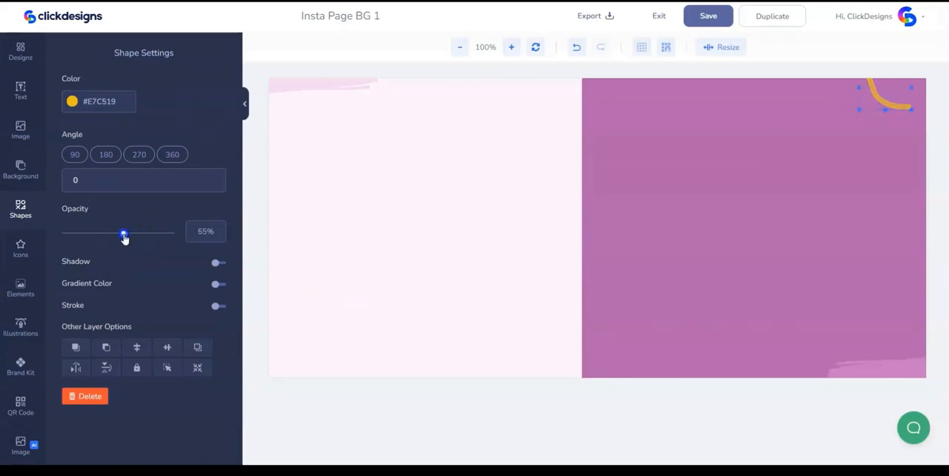
- Add the pink curved doodle with the dark outline at the lower part of the canvas's left edge
click(22, 210)
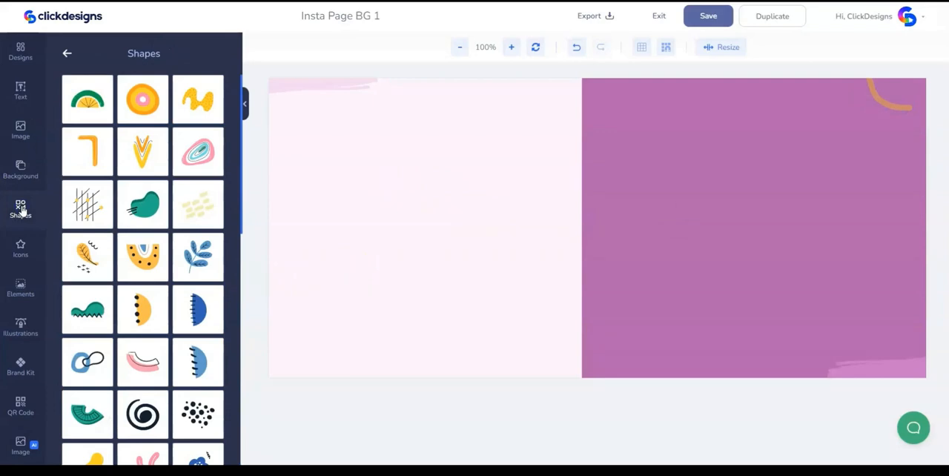
scroll(138, 337, down, 1)
mouse_move(141, 310)
mouse_down()
mouse_move(598, 233)
mouse_move(598, 225)
mouse_move(455, 237)
mouse_move(511, 267)
mouse_move(424, 250)
mouse_move(296, 258)
mouse_move(295, 297)
mouse_up()
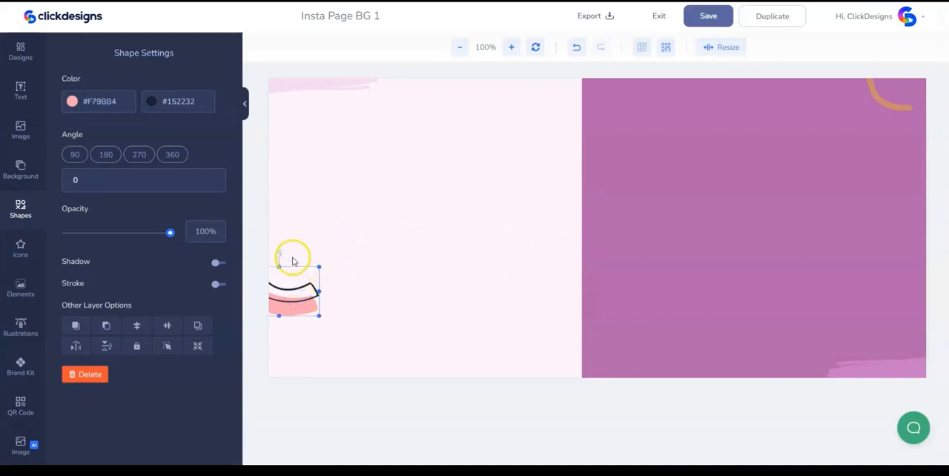
- Rotate the pink doodle to 328°, shift it slightly lower and reduce its opacity to 25%
drag(279, 254, 257, 250)
mouse_move(296, 282)
mouse_down()
mouse_move(288, 279)
mouse_move(287, 315)
mouse_up()
drag(170, 233, 105, 234)
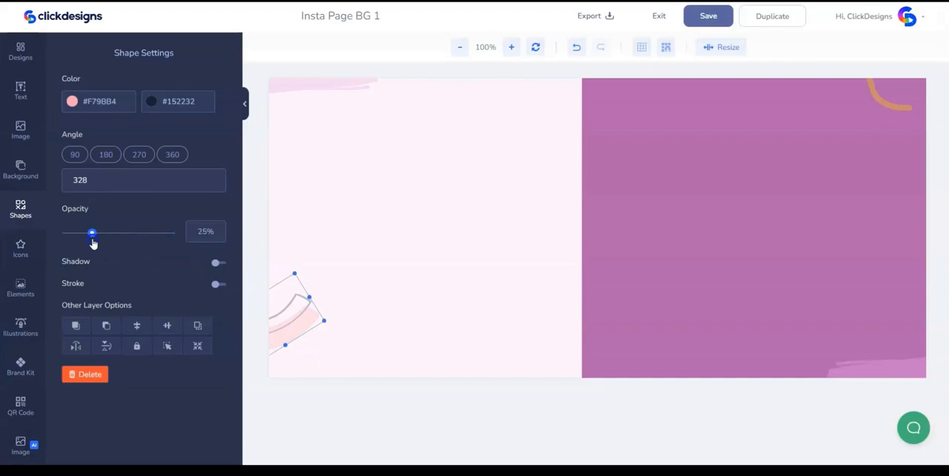
click(410, 173)
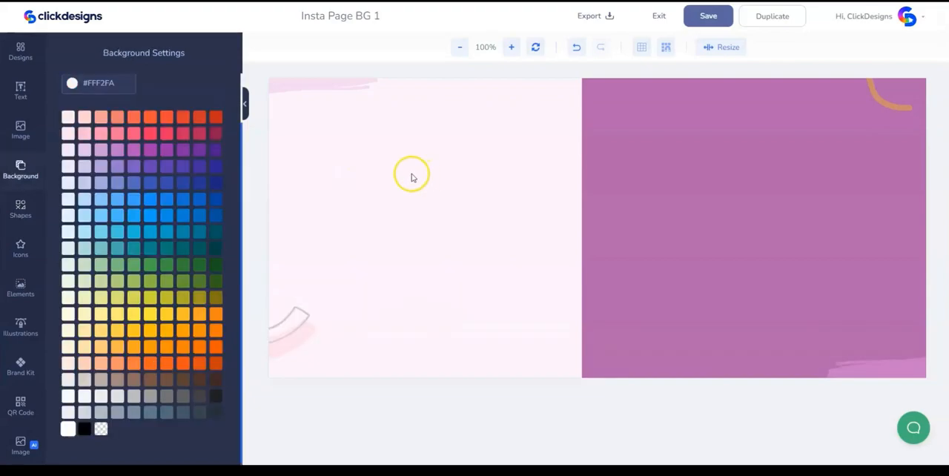
- Export the background as a PNG at 96 DPI without a watermark and save the design
click(606, 19)
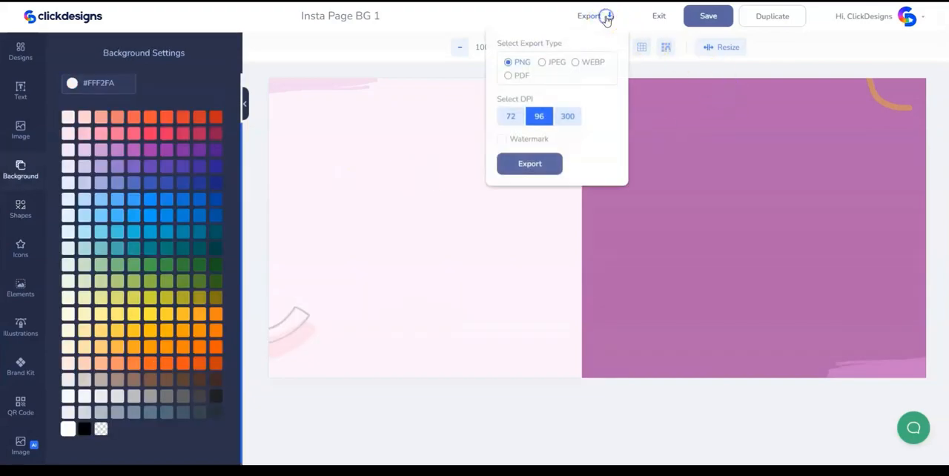
click(529, 164)
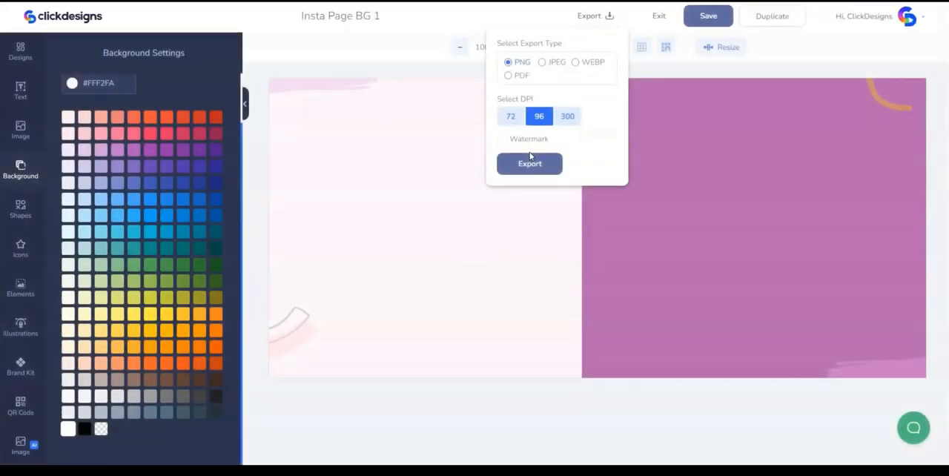
click(709, 18)
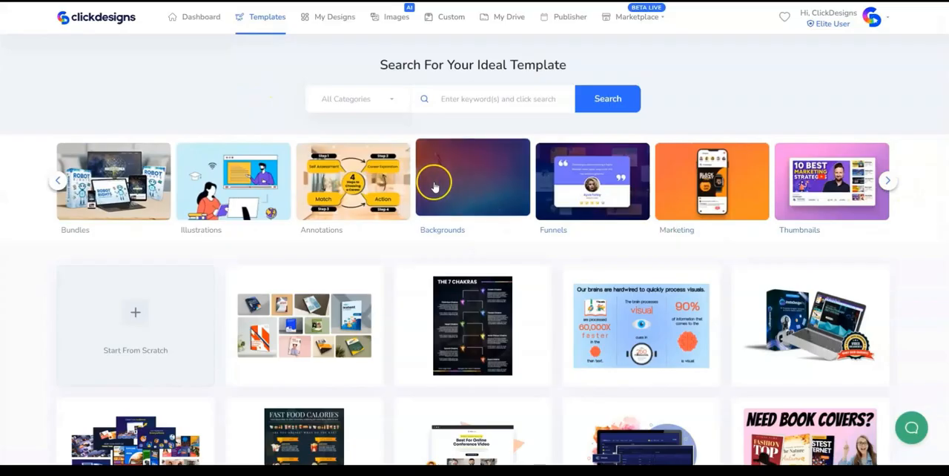
- Create a new Backgrounds design from scratch named "Insta Page BG 2" with a canvas width of 1920 px
click(434, 186)
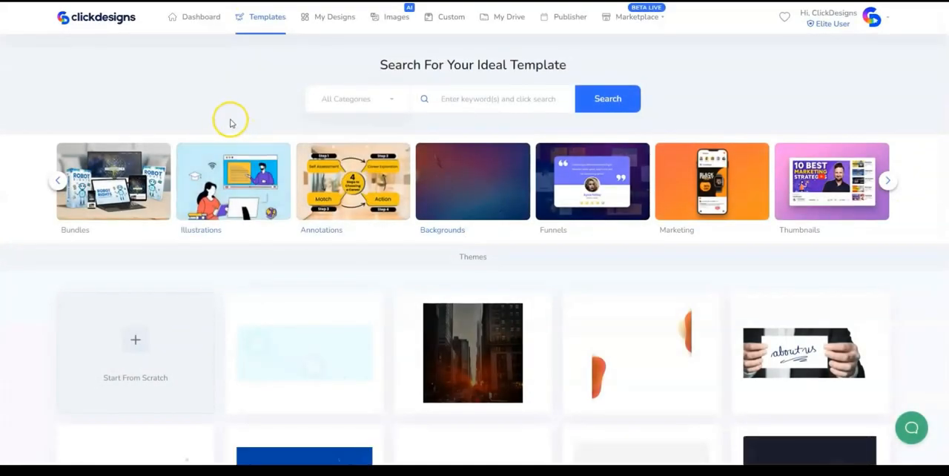
click(135, 375)
click(383, 94)
text(Insta Page BG)
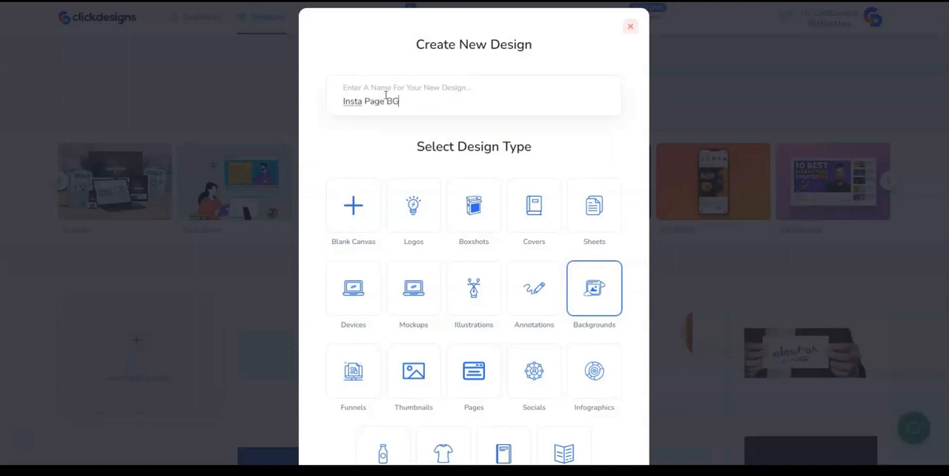
text( 2)
scroll(551, 322, down, 3)
click(452, 416)
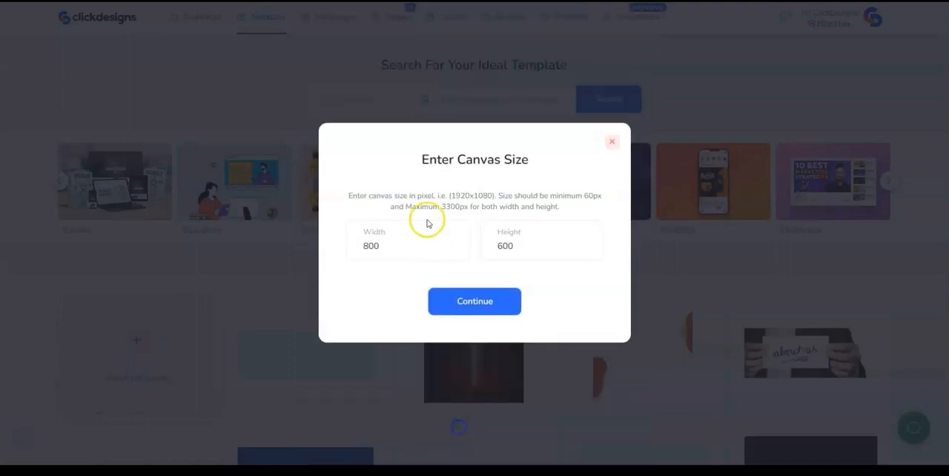
drag(379, 245, 346, 244)
text(1080)
click(475, 308)
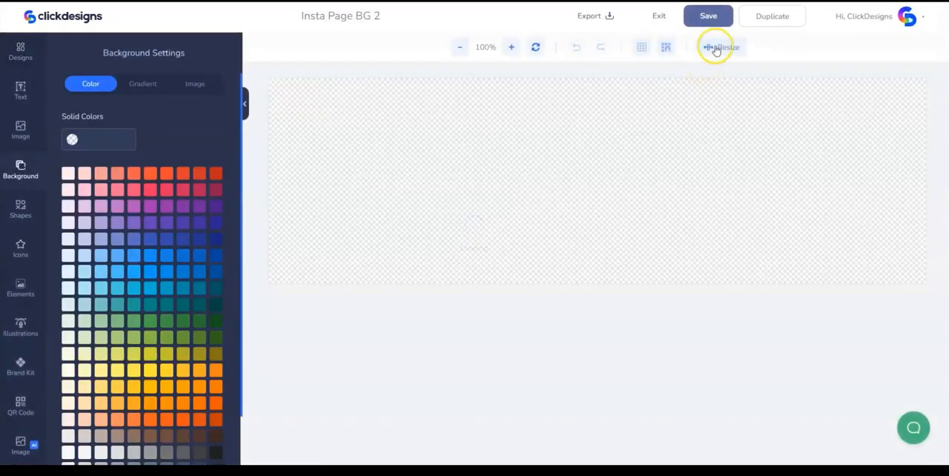
- Resize the canvas height to 852 px and fill the background with white (#FFFFFF)
click(715, 48)
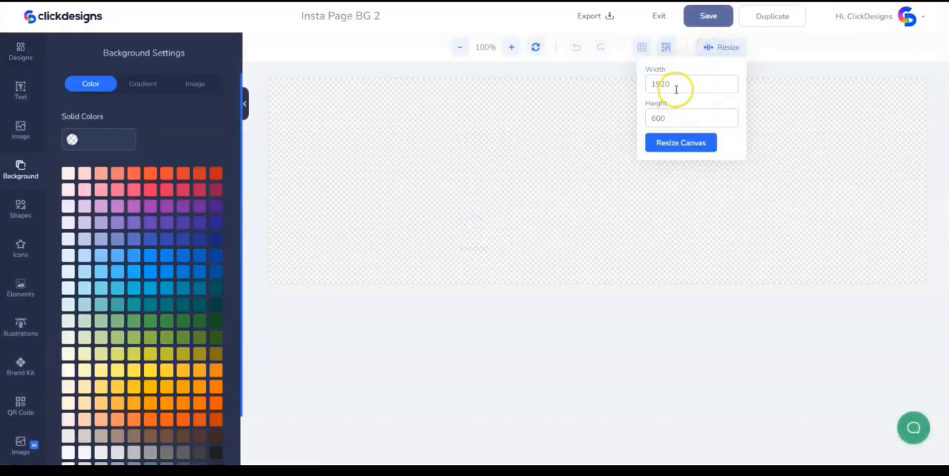
mouse_move(664, 117)
mouse_down()
mouse_move(625, 130)
mouse_move(651, 121)
mouse_up()
click(717, 47)
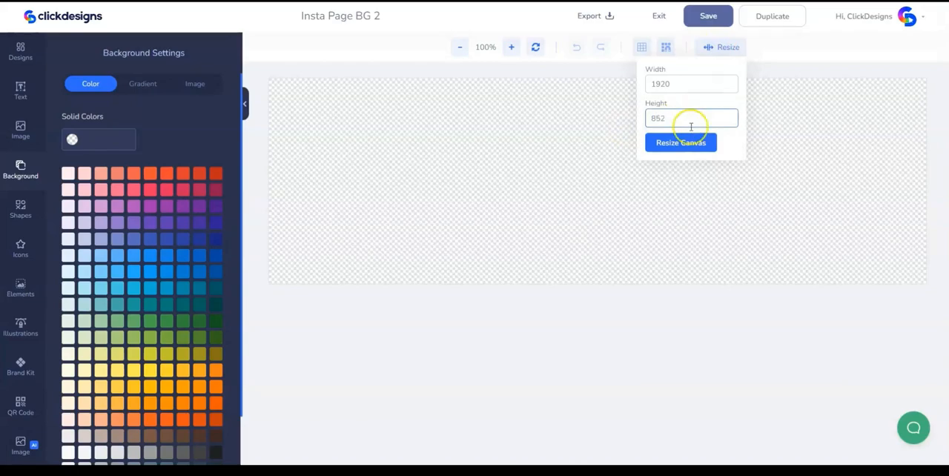
click(674, 144)
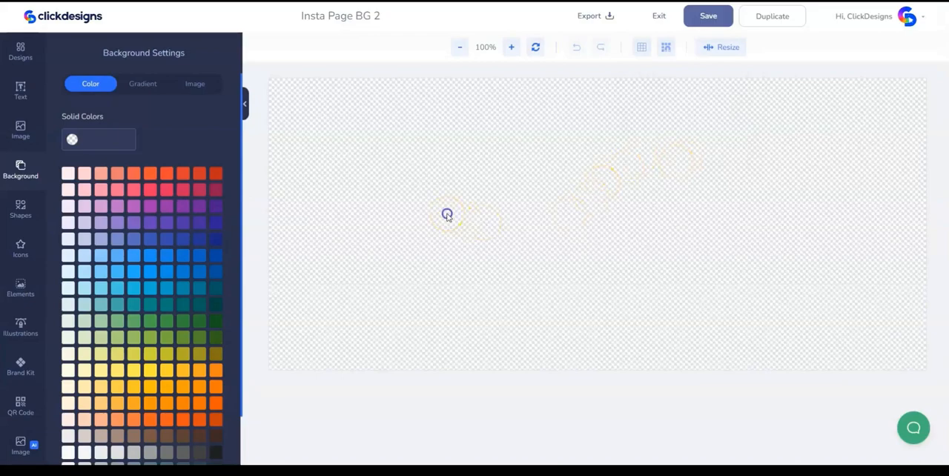
scroll(133, 311, down, 1)
click(69, 429)
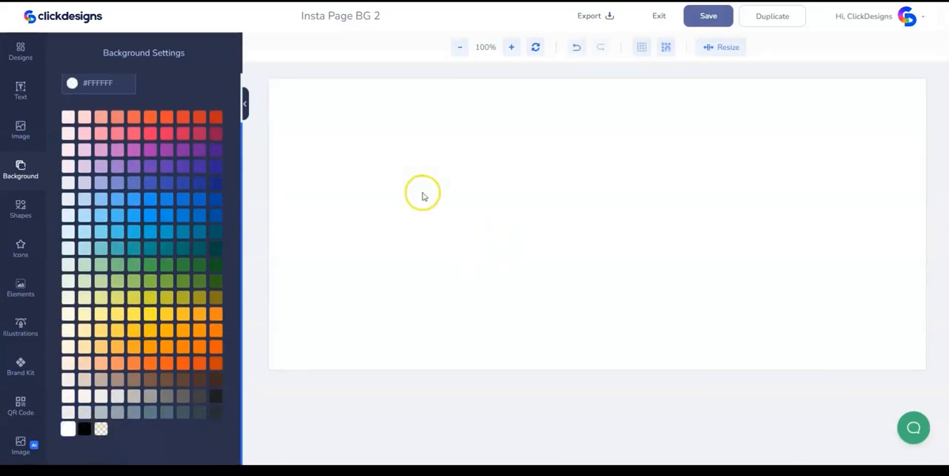
- Add the peach curved shape with the column of black chevrons from Abstract Shapes to the canvas
click(31, 205)
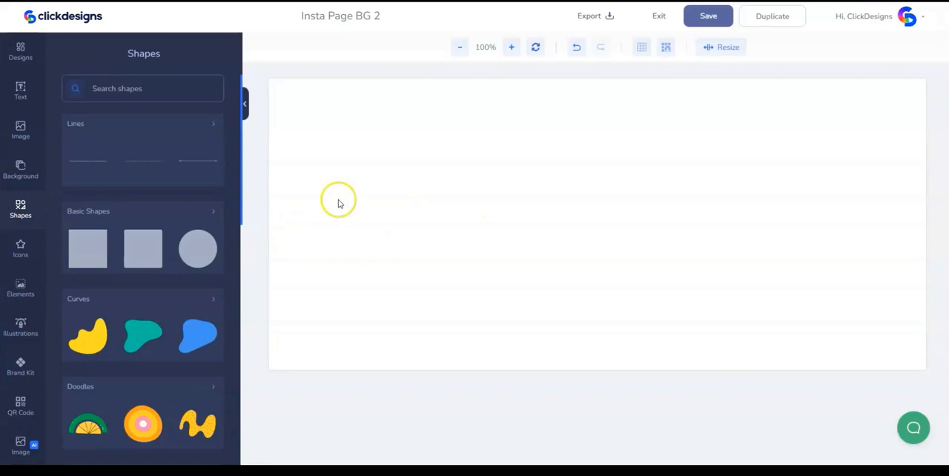
scroll(199, 243, down, 2)
scroll(200, 242, down, 4)
scroll(156, 256, up, 3)
click(155, 263)
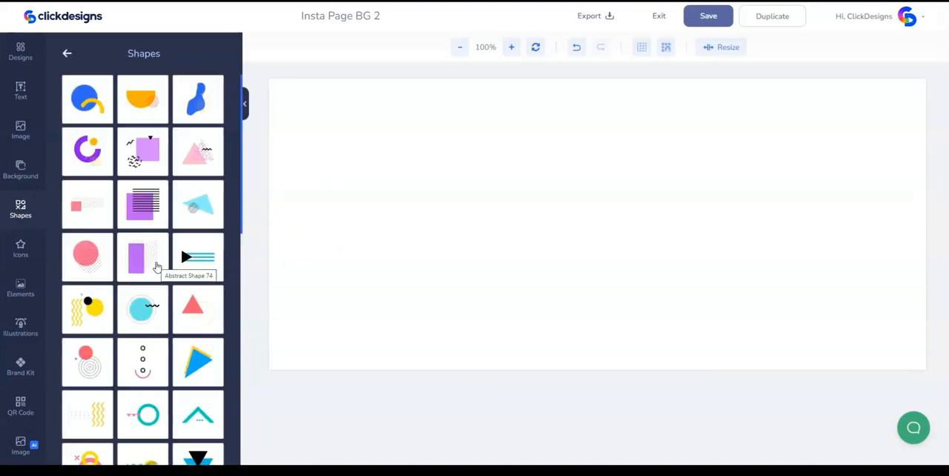
scroll(156, 265, down, 6)
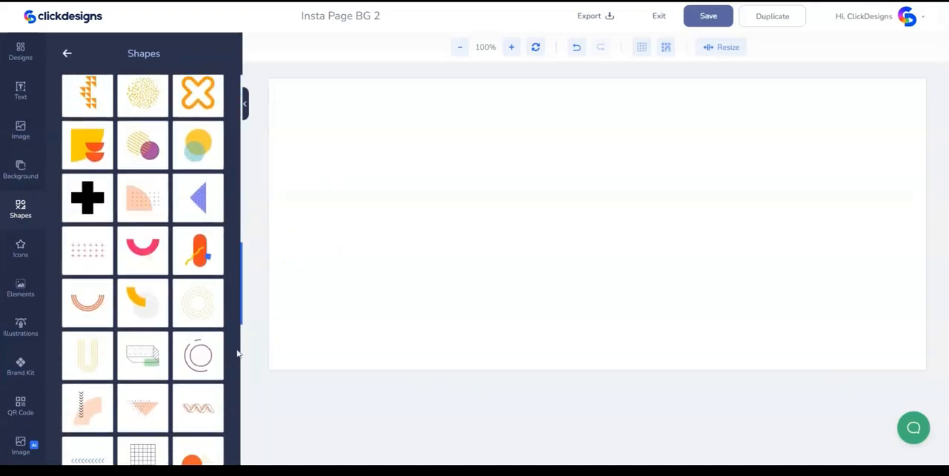
scroll(237, 353, down, 1)
scroll(237, 354, down, 2)
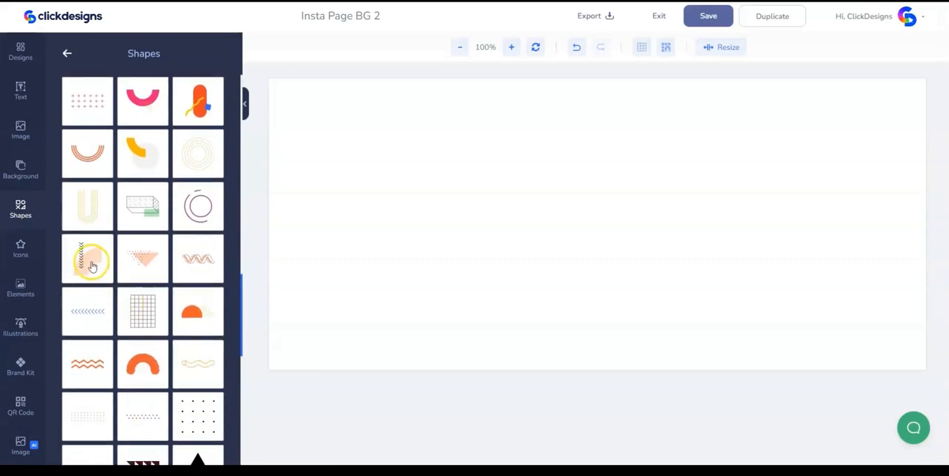
click(91, 263)
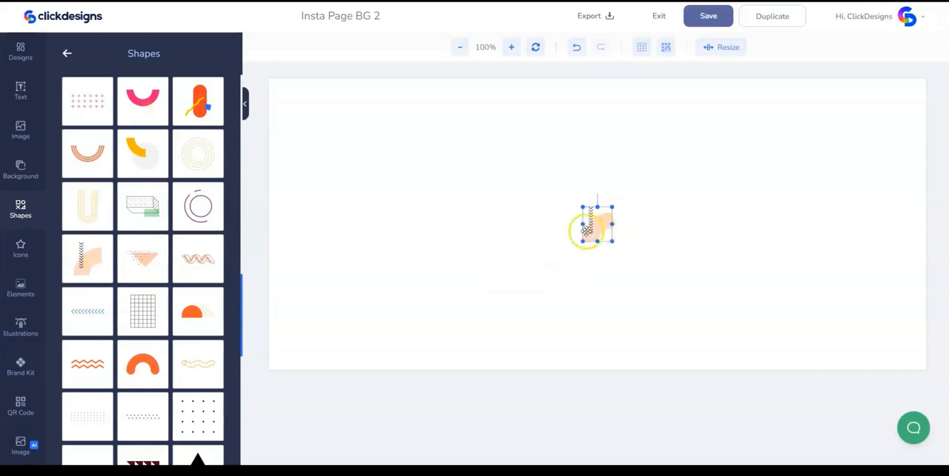
- Enlarge the peach chevron shape, place it near the canvas's lower-right corner and reduce its opacity to 26%
drag(612, 241, 897, 321)
click(650, 286)
click(93, 234)
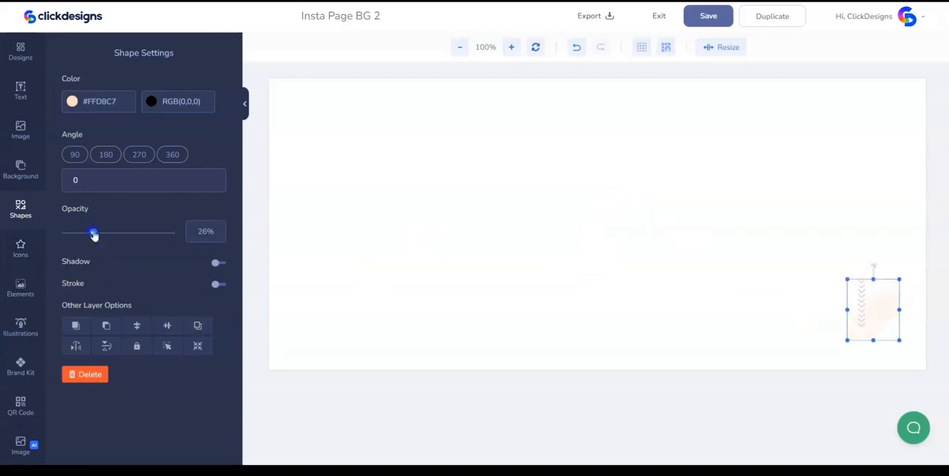
click(524, 272)
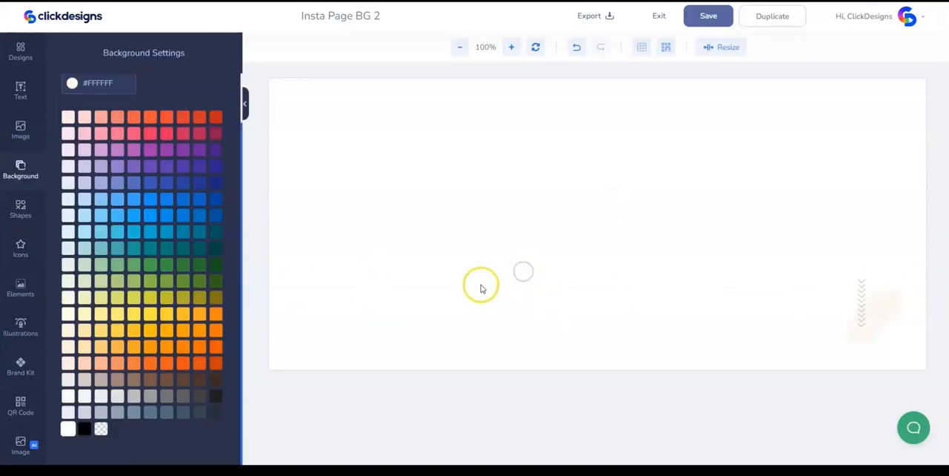
- Add the orange double zigzag near the canvas's upper-left corner, slightly enlarged, with its opacity set to 31%
click(21, 213)
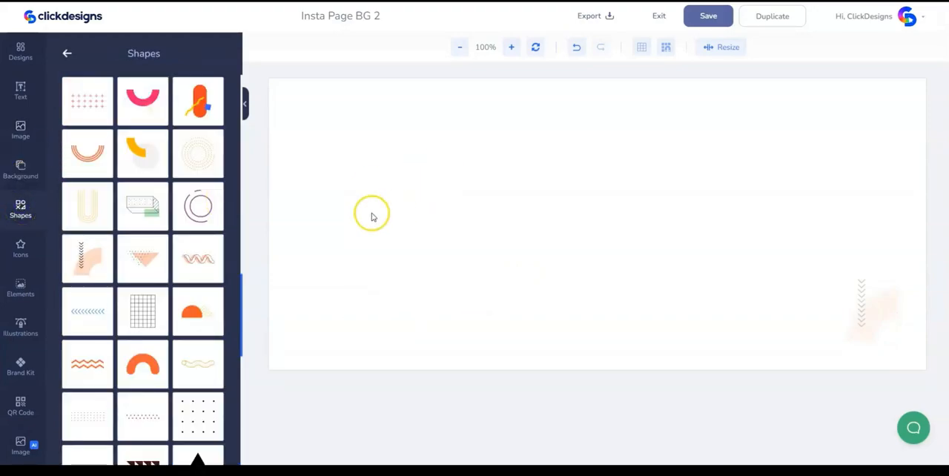
scroll(169, 346, down, 2)
click(96, 300)
click(601, 222)
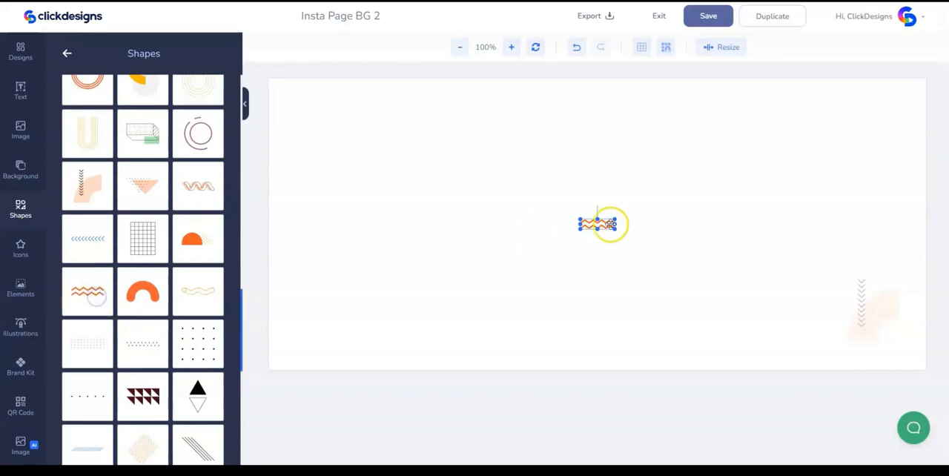
drag(601, 222, 343, 132)
click(104, 234)
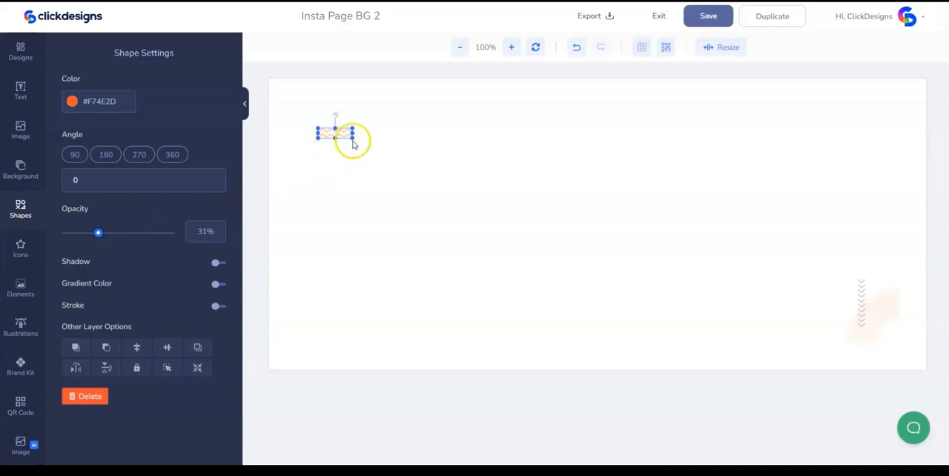
drag(355, 139, 361, 144)
- Add the red dotted pattern near the canvas's lower-left corner, rotated to 90° and enlarged, with 35% opacity
click(21, 214)
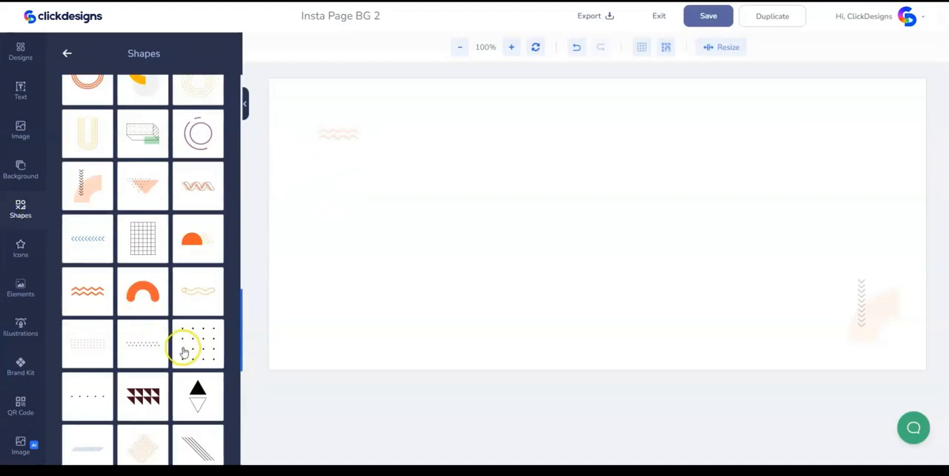
click(77, 342)
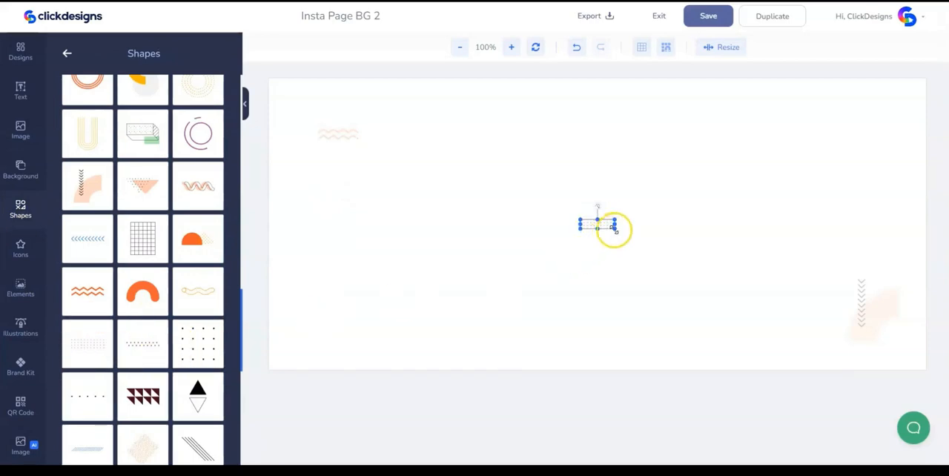
drag(598, 205, 644, 288)
drag(607, 261, 327, 263)
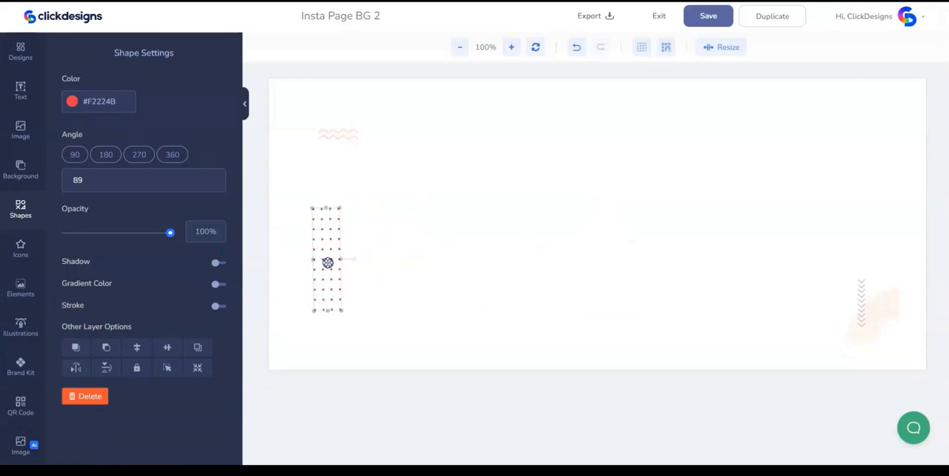
drag(341, 209, 339, 210)
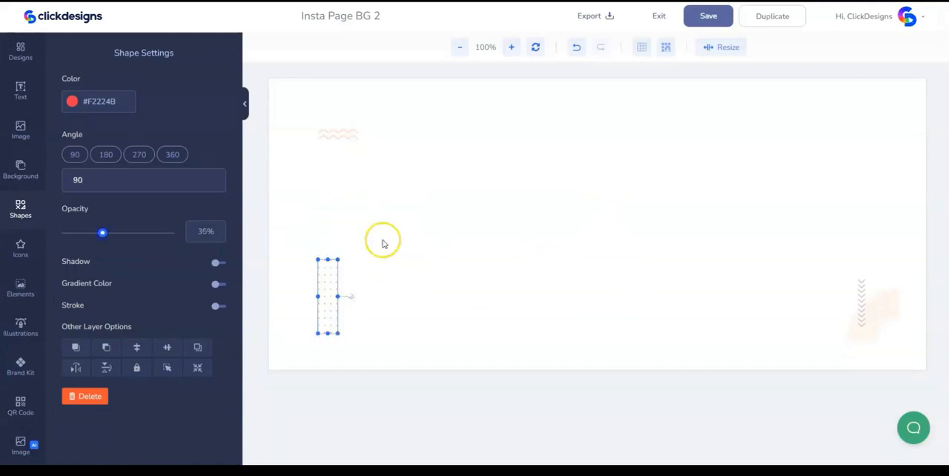
- Select the zigzag and the dotted pattern together and nudge them slightly closer to the canvas's left edge
drag(303, 121, 380, 312)
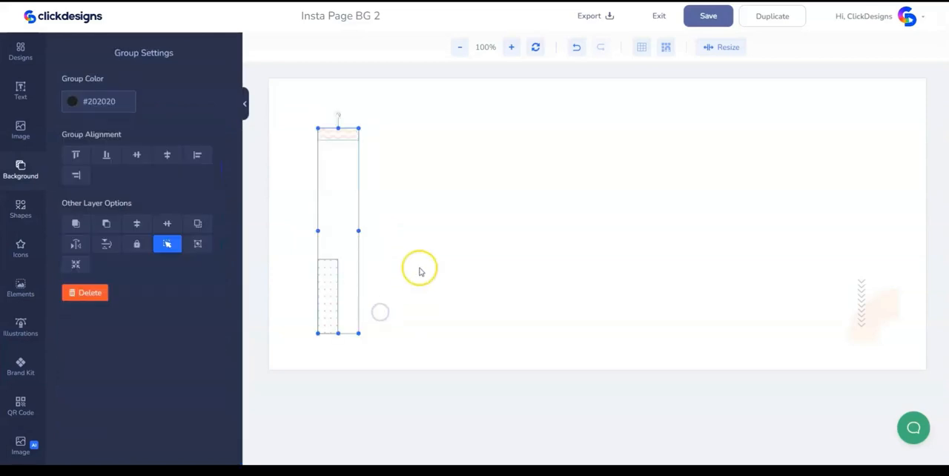
key(Left)
key(Left)
key(Left)
key(Left)
key(Left)
key(Left)
key(Left)
key(Left)
key(Left)
key(Left)
key(Left)
key(Left)
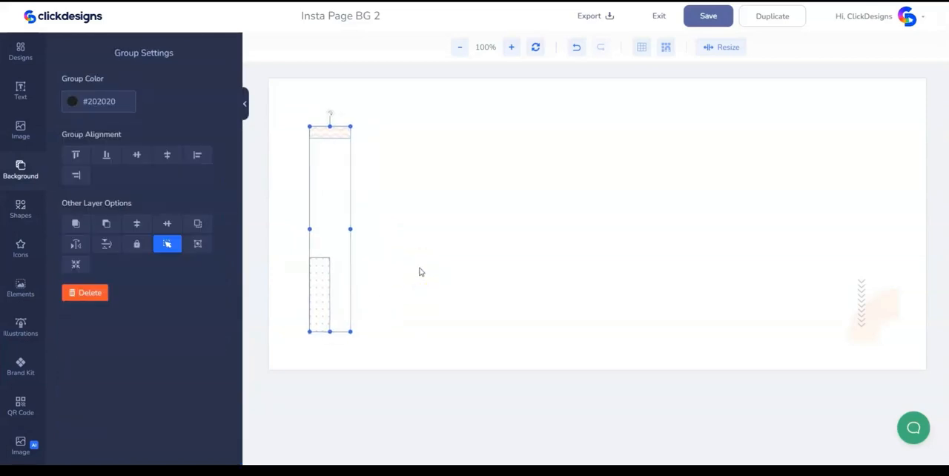
- Save the design and export it as a PNG at 96 DPI without a watermark
click(709, 110)
click(708, 16)
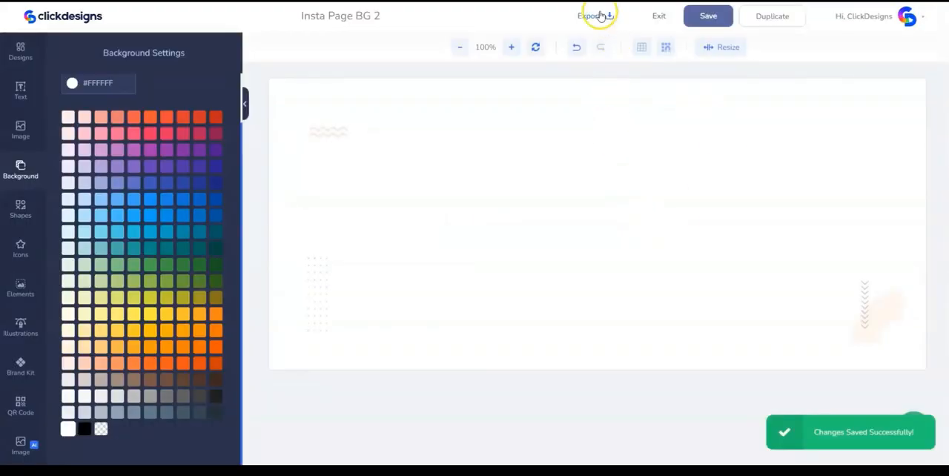
click(600, 15)
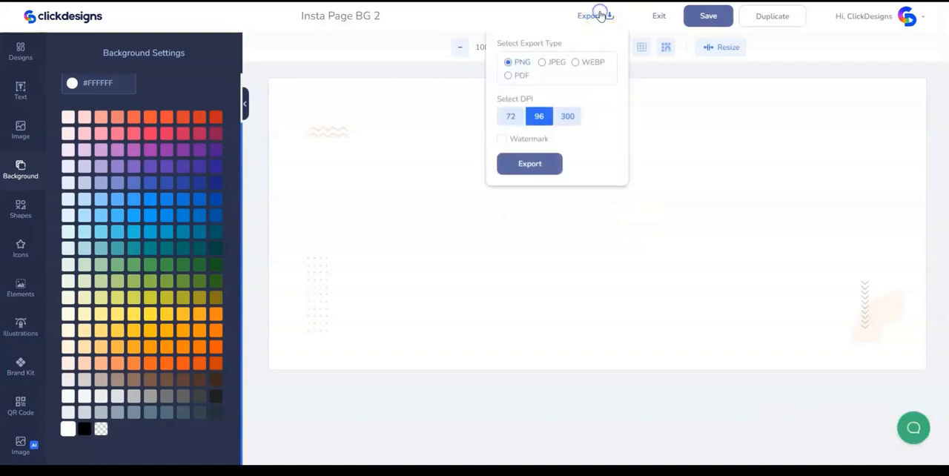
click(527, 162)
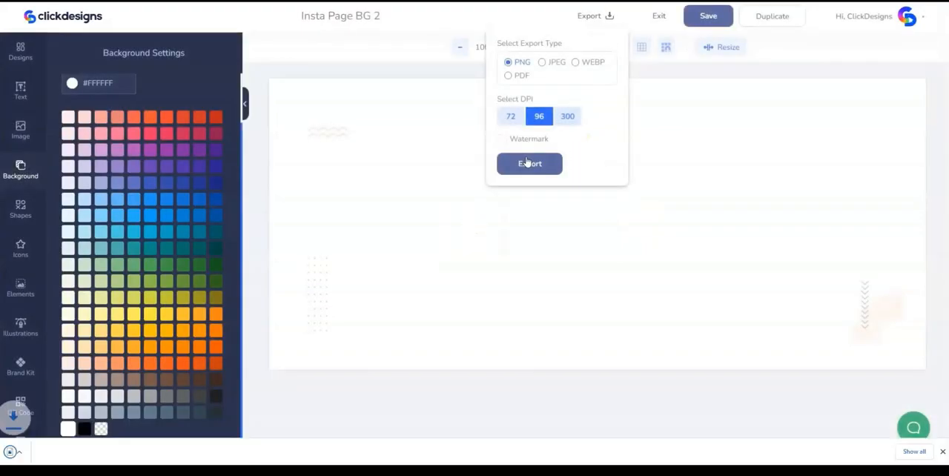
click(659, 16)
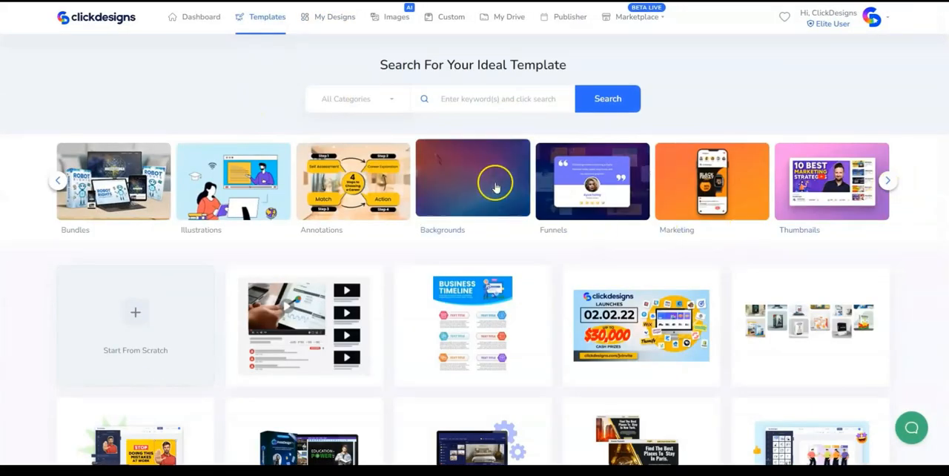
- Create a new Backgrounds design from scratch named "Insta Page BG 3" with a canvas width of 1920 px
click(494, 184)
click(161, 324)
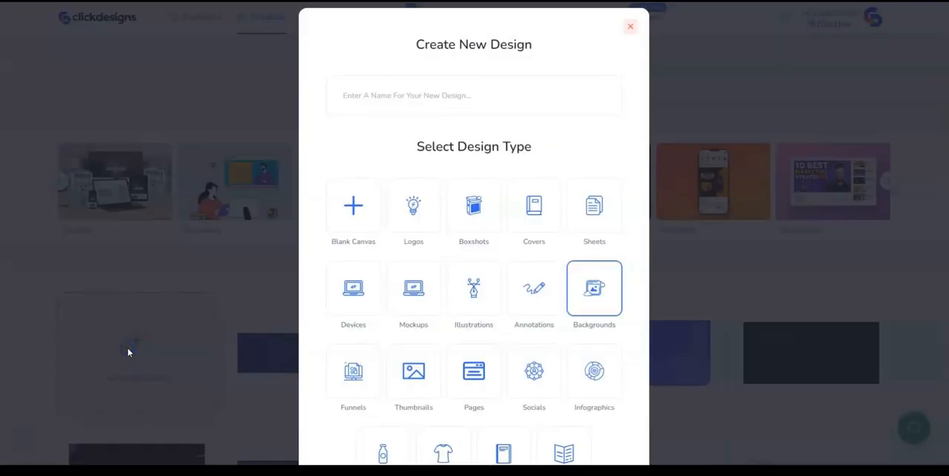
click(361, 120)
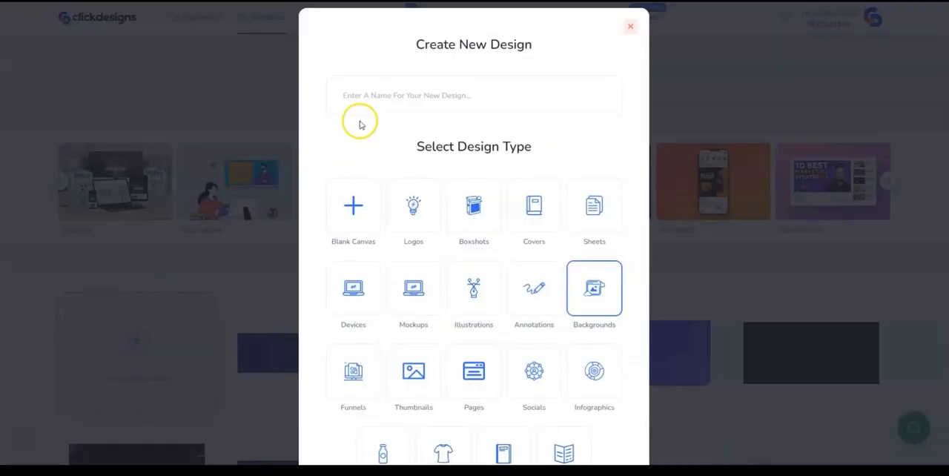
text(Insta Page BG 3)
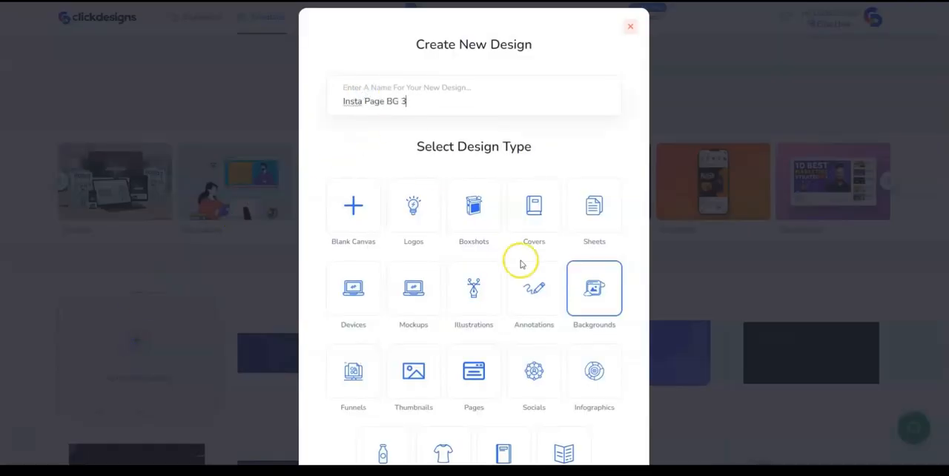
scroll(521, 282, down, 3)
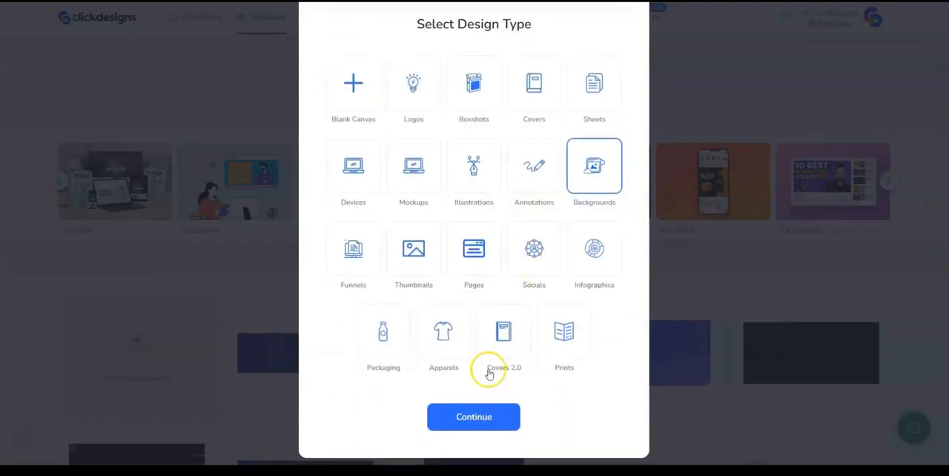
click(469, 424)
double_click(385, 245)
text(1920)
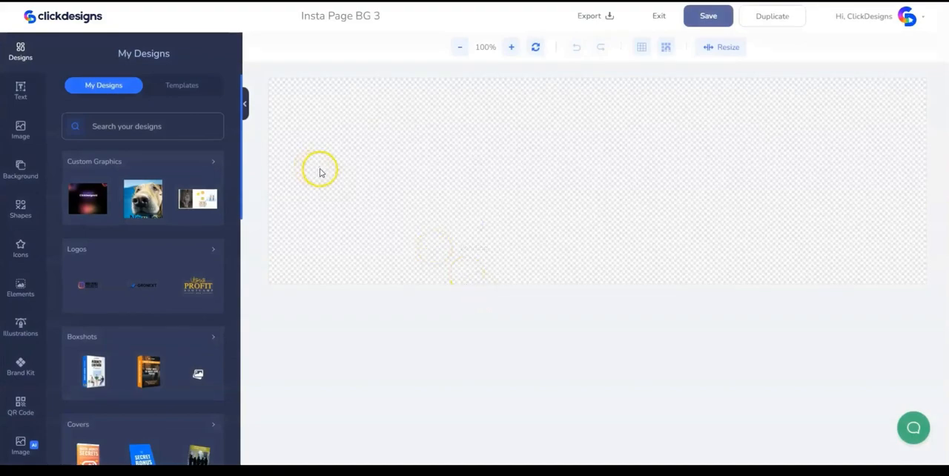
- Resize the canvas height to 807 px and open the canvas's background colour settings
click(720, 47)
double_click(648, 119)
text(807)
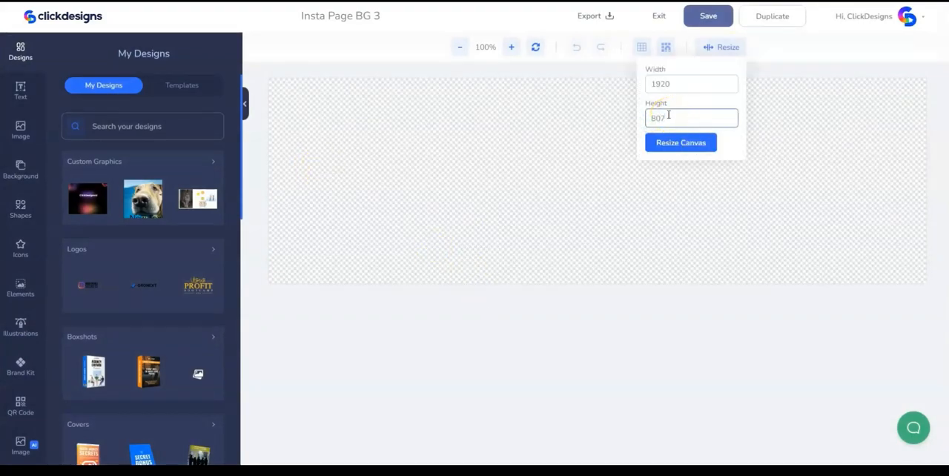
click(692, 146)
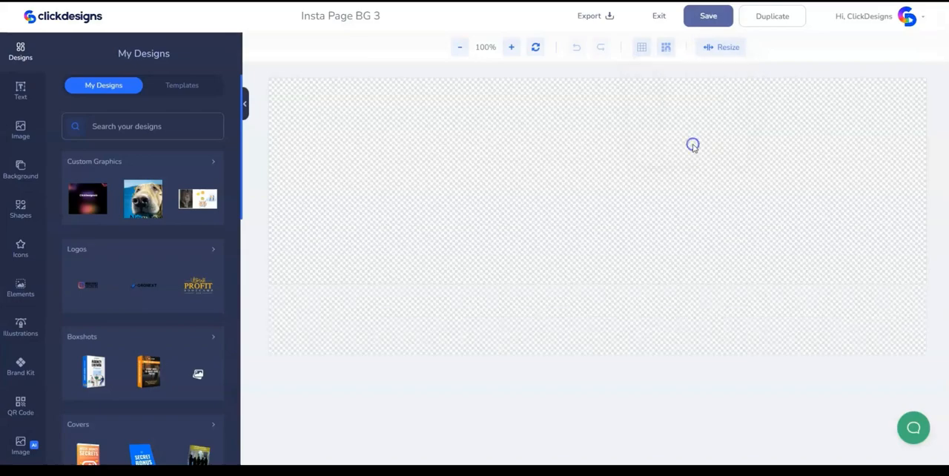
click(373, 241)
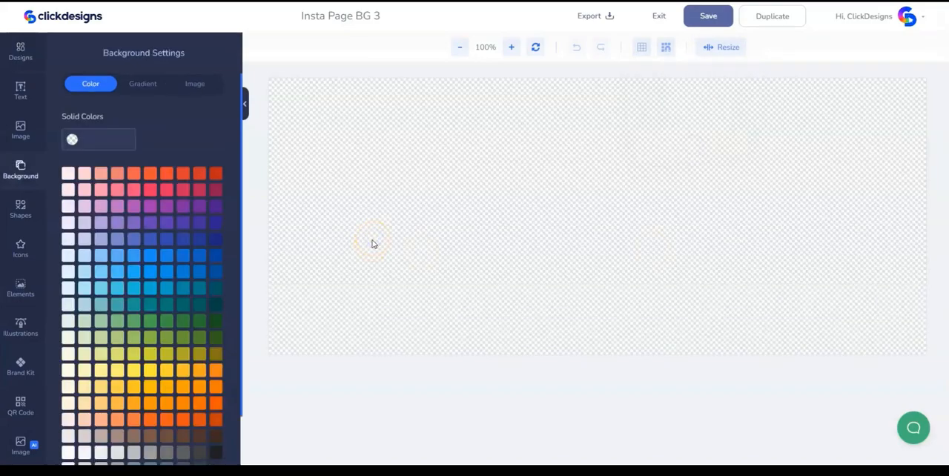
- Set the canvas background colour to #FFF2FA
scroll(77, 430, down, 1)
click(68, 428)
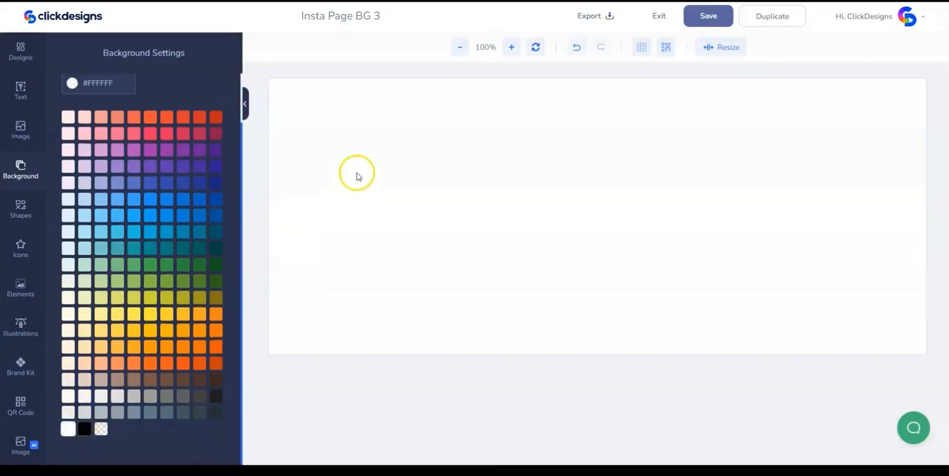
click(102, 84)
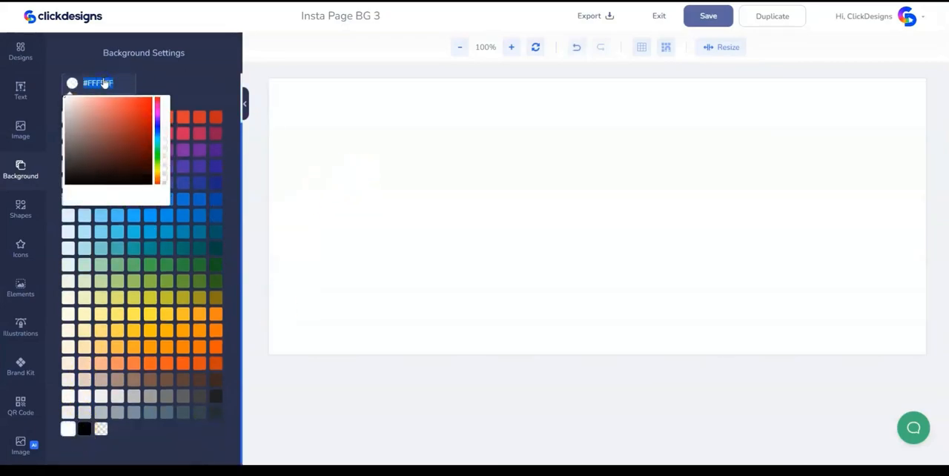
text(#FFF2FA)
click(483, 137)
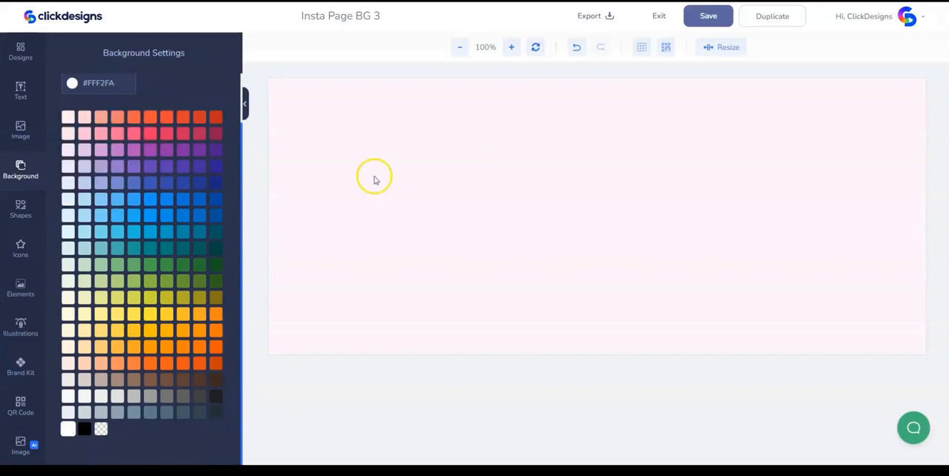
- Add a brush-stroke shape, enlarge it, rotate it about 178° and place it partly off the canvas's upper-left corner
click(26, 209)
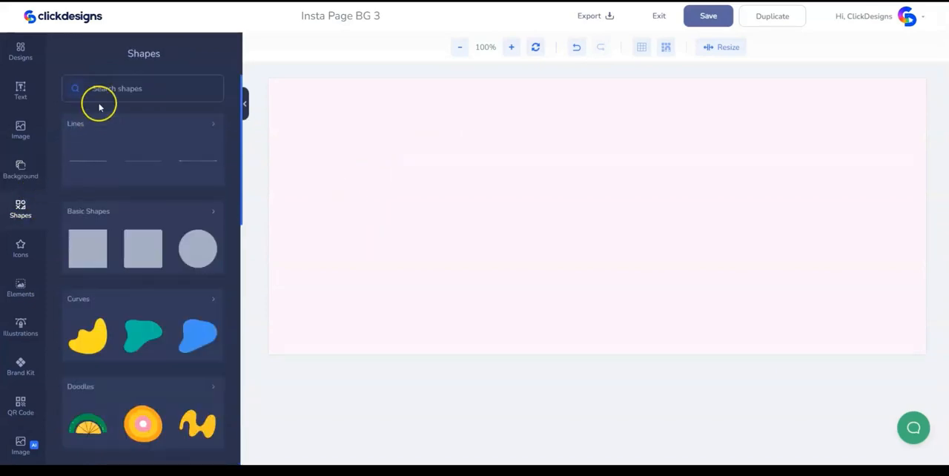
scroll(143, 173, down, 2)
scroll(114, 245, down, 1)
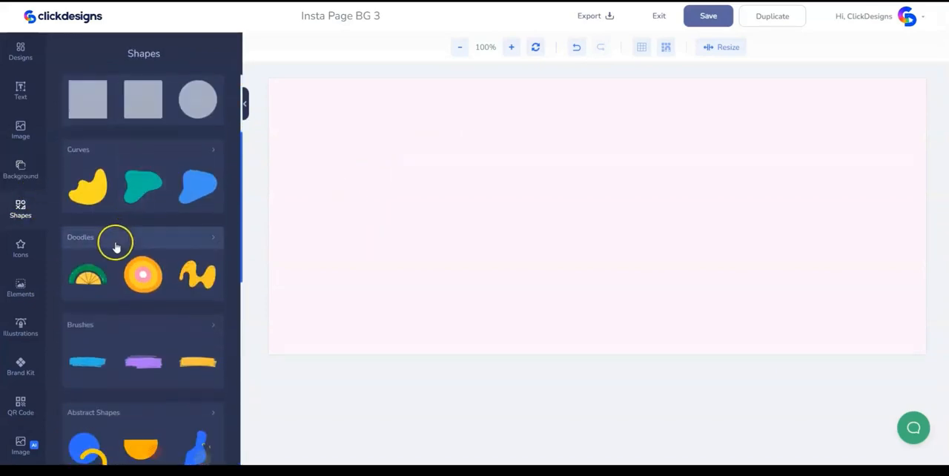
click(116, 324)
click(197, 308)
click(598, 216)
drag(615, 221, 727, 307)
drag(719, 247, 525, 183)
mouse_move(477, 155)
mouse_down()
mouse_move(536, 210)
mouse_move(476, 216)
mouse_up()
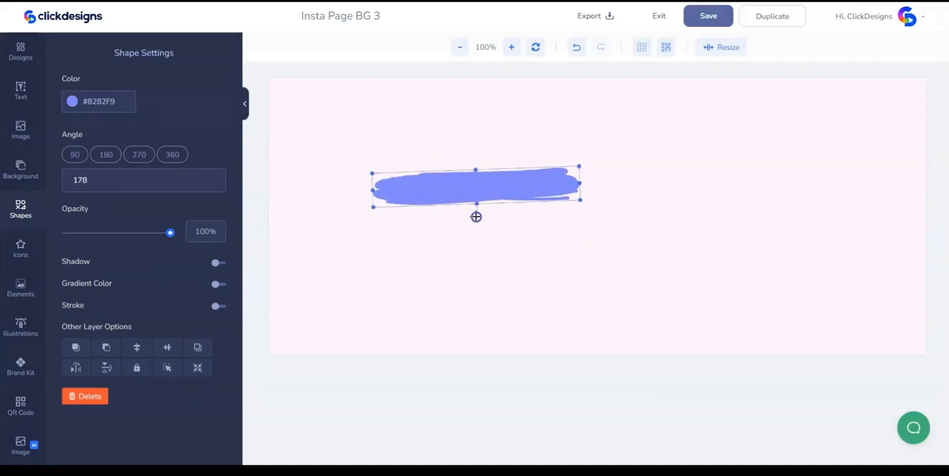
drag(579, 200, 597, 214)
mouse_move(578, 186)
mouse_down()
mouse_move(504, 153)
mouse_move(428, 83)
mouse_move(411, 83)
mouse_up()
click(403, 155)
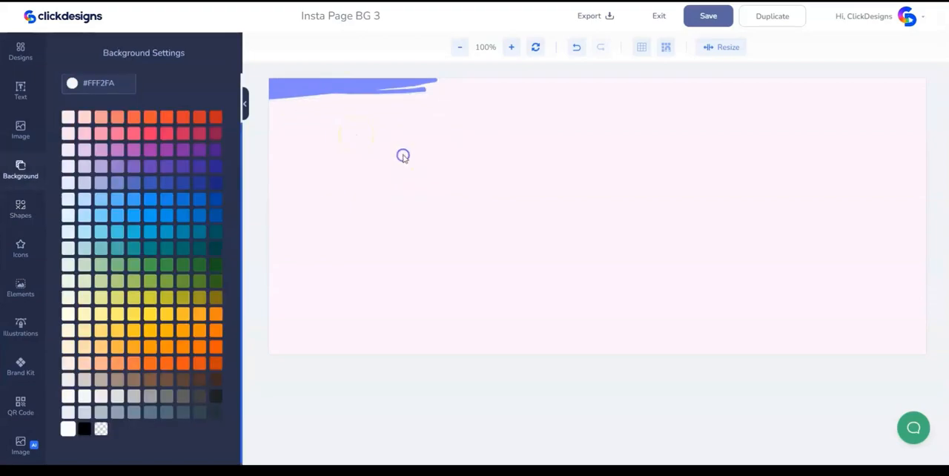
- Recolour the brush stroke in the canvas's upper-left corner to F2D6F2
click(322, 82)
click(97, 101)
text(F2D6F2)
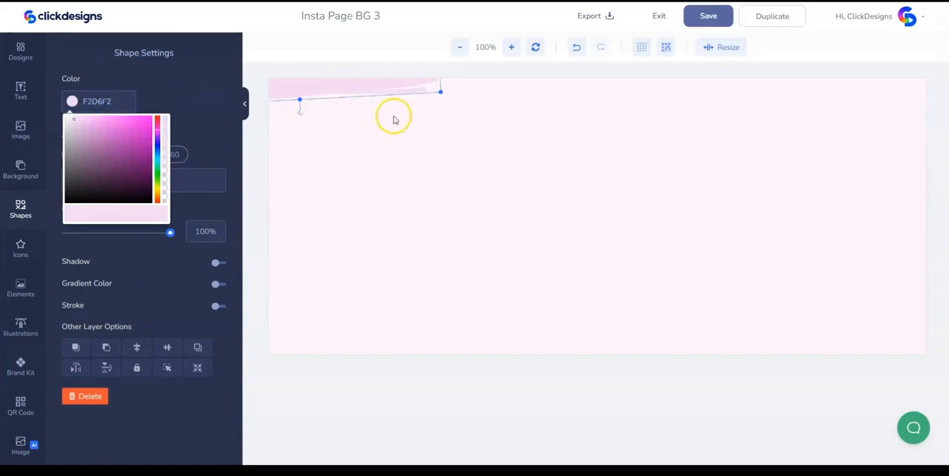
click(470, 140)
- Duplicate the pale brush stroke, rotate the copy and place it partly off the canvas's lower-right corner
click(333, 81)
right_click(334, 80)
click(371, 113)
drag(396, 97, 533, 180)
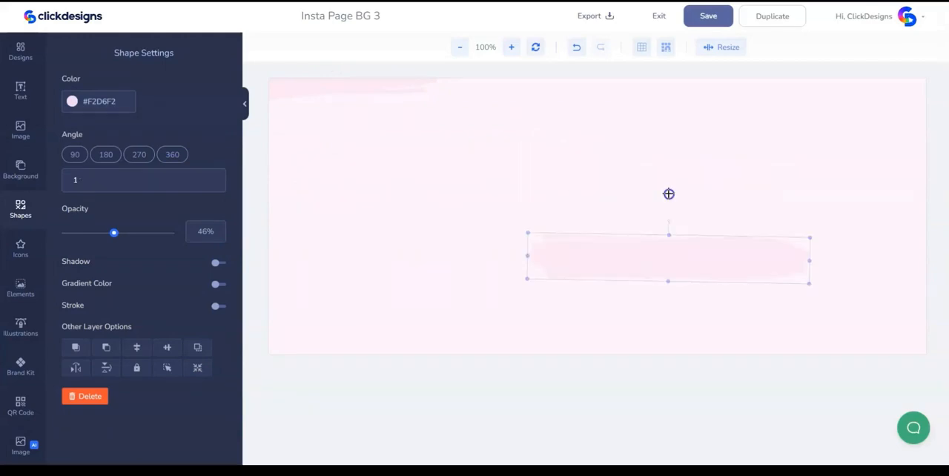
drag(668, 194, 663, 192)
drag(637, 274, 855, 348)
- Add the abstract shape of yellow waves with dots, rotate it to 270°, place it near the canvas's upper-right edge and lower its opacity
scroll(165, 235, down, 3)
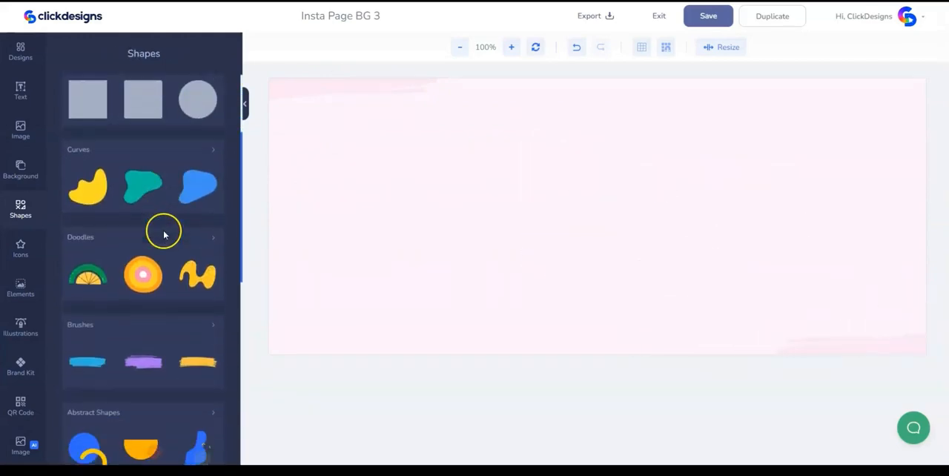
scroll(165, 235, down, 2)
click(140, 271)
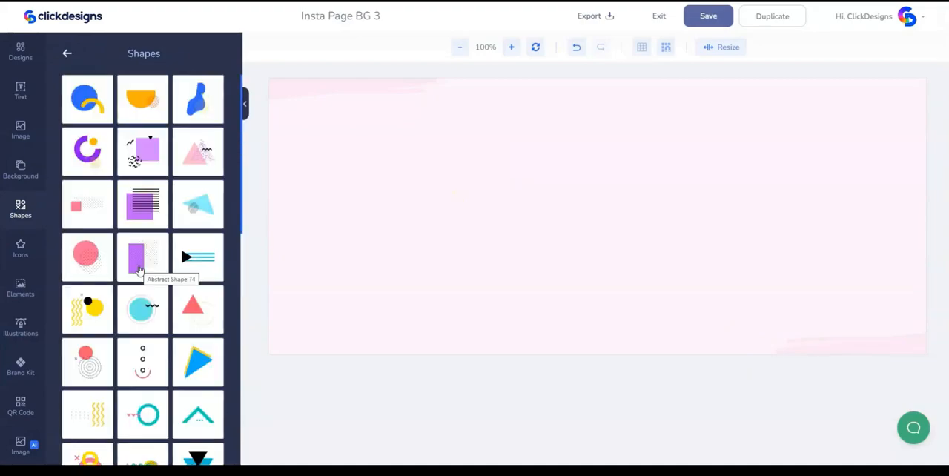
scroll(228, 208, down, 3)
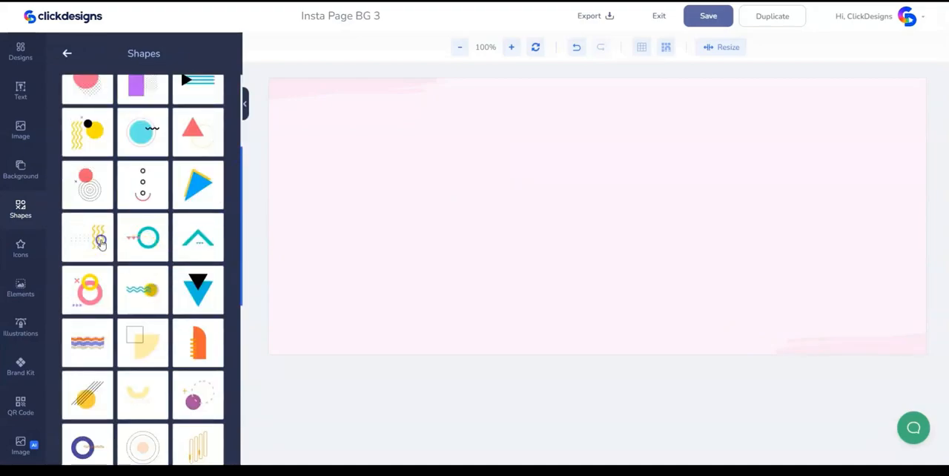
click(102, 244)
drag(614, 230, 604, 252)
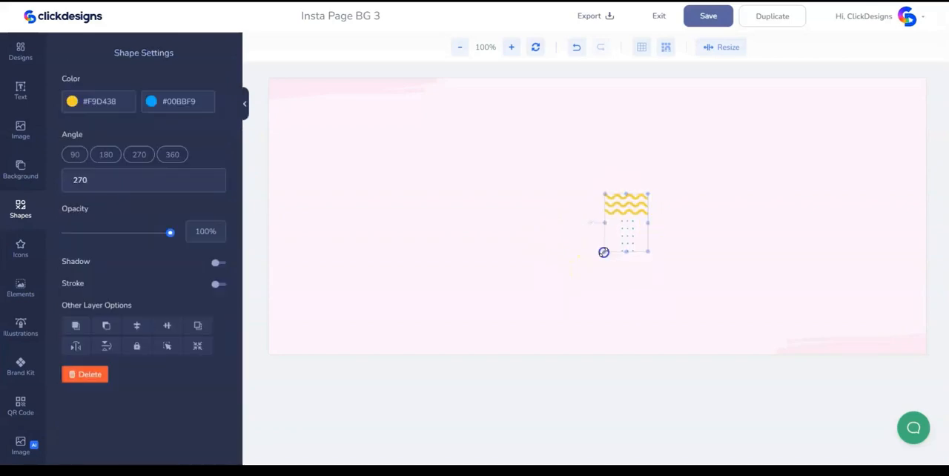
drag(635, 218, 885, 137)
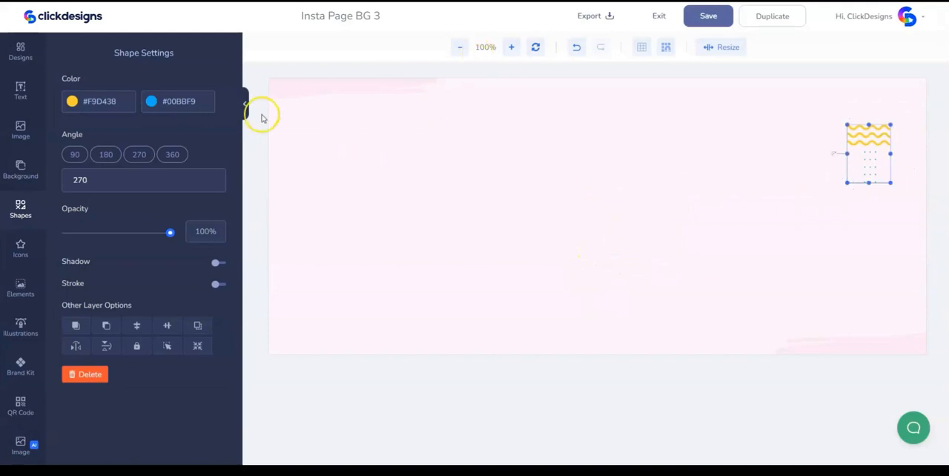
click(790, 178)
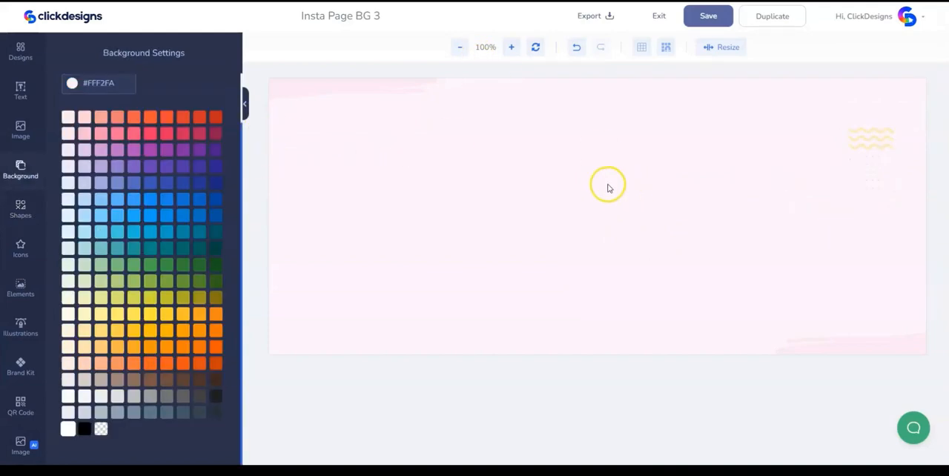
- Add the abstract outlined-squares shape at the canvas's lower-left edge, rotated 180° and with 24% opacity
click(21, 211)
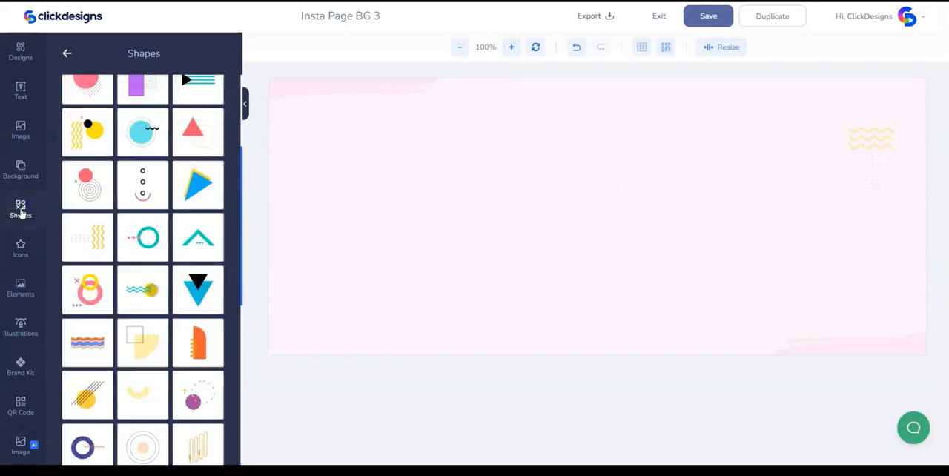
scroll(175, 280, down, 1)
scroll(175, 280, down, 5)
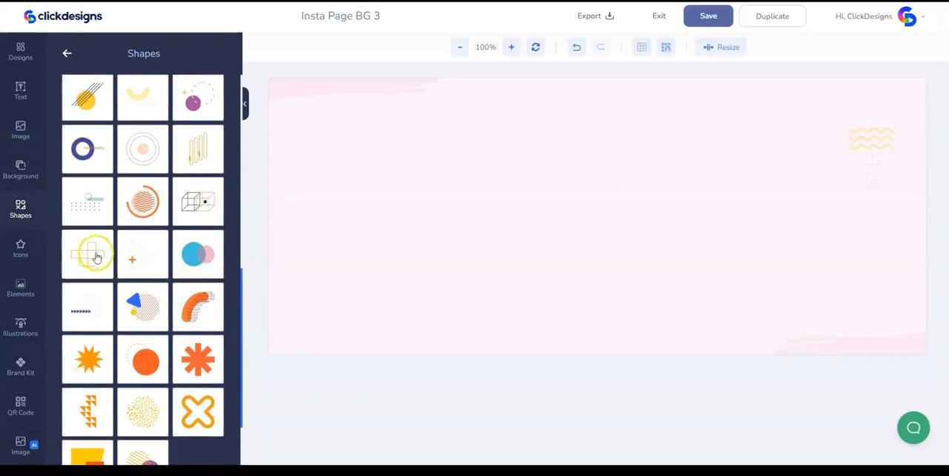
click(93, 255)
drag(615, 232, 415, 268)
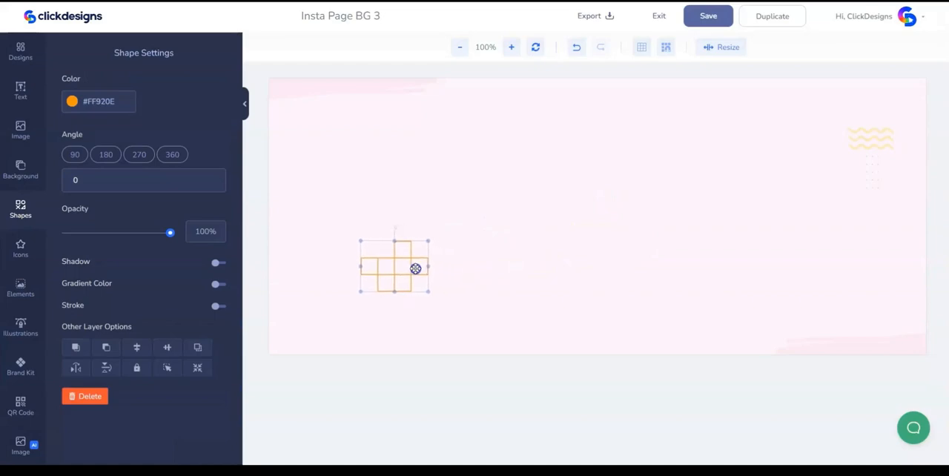
drag(393, 225, 391, 324)
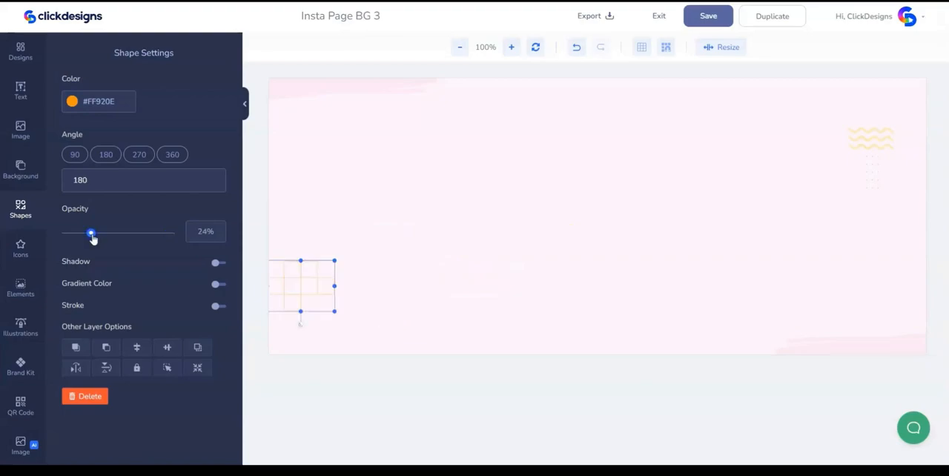
click(535, 247)
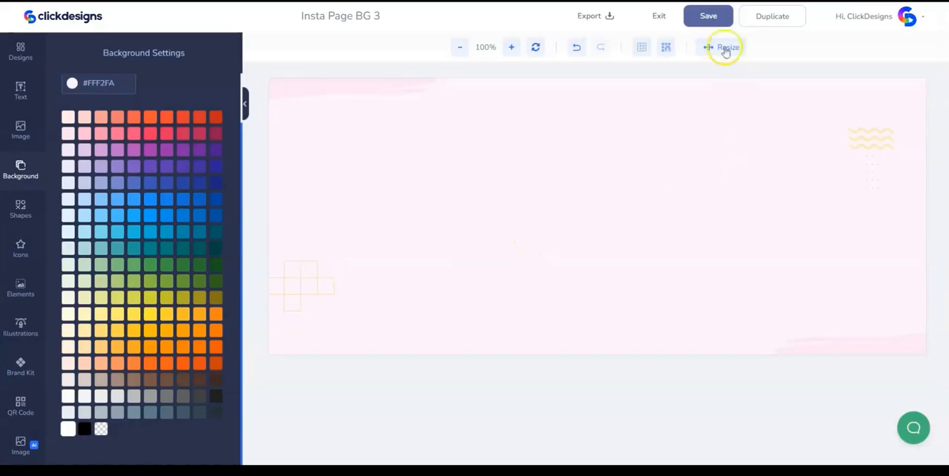
- Save the design and export it as a PNG at 96 DPI without a watermark
click(712, 16)
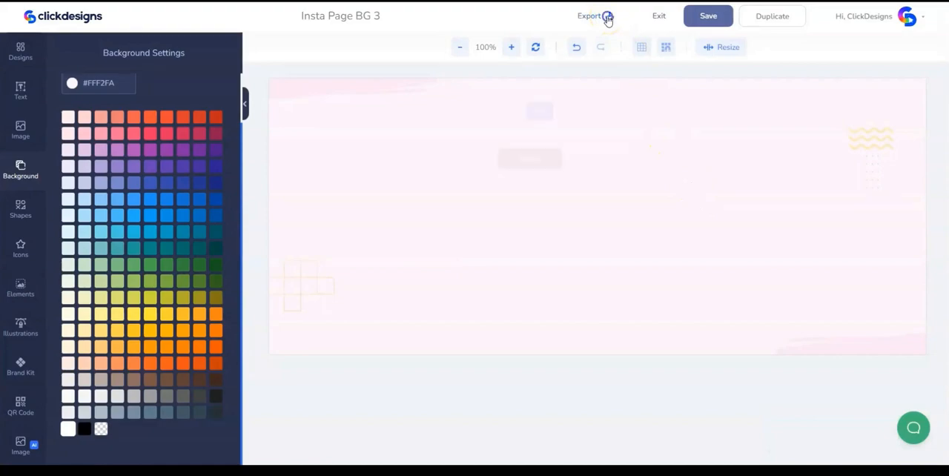
click(607, 16)
click(546, 172)
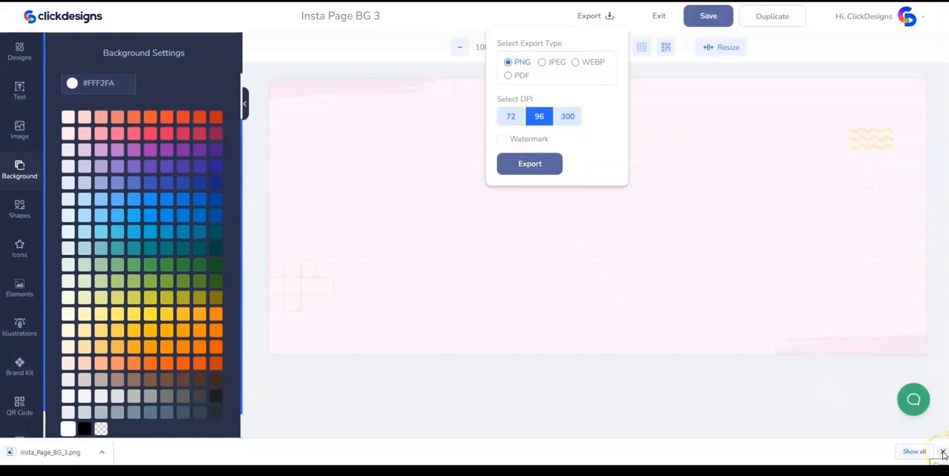
click(942, 453)
click(673, 210)
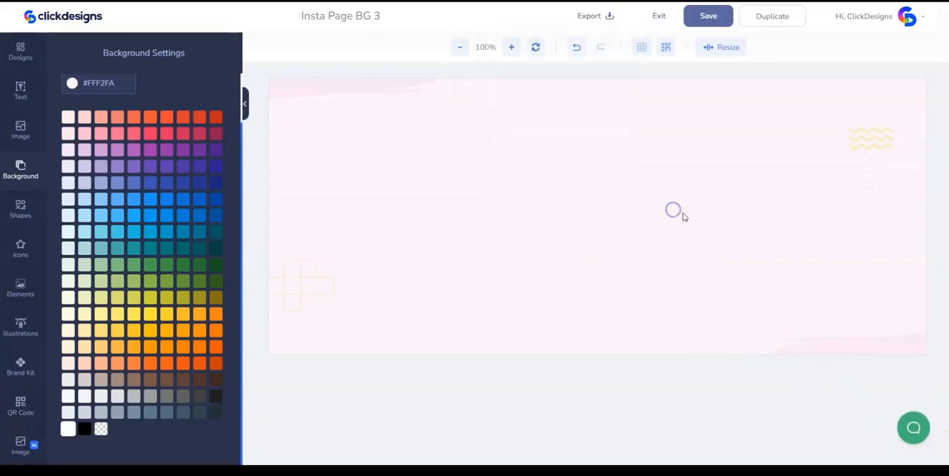
- Exit the design and create a new Backgrounds design from scratch named "Insta Page BG 4" with a canvas width of 1920 px
click(660, 16)
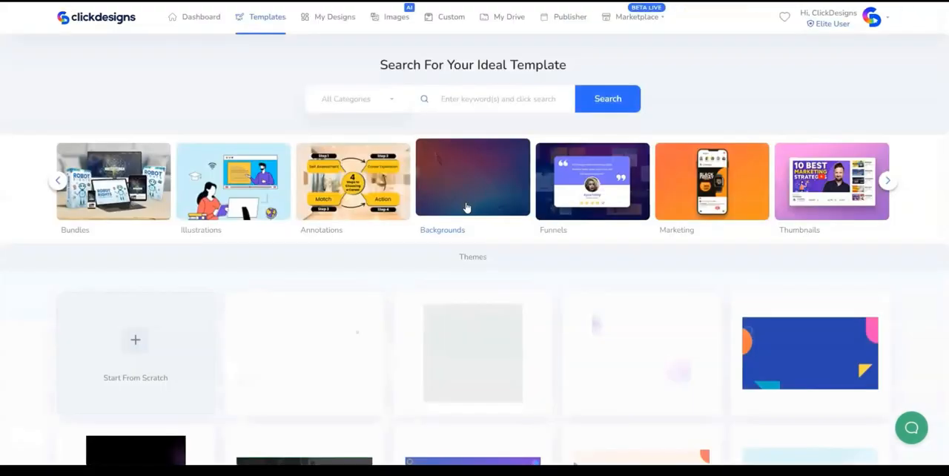
click(136, 349)
click(371, 95)
text(Insta Pag)
scroll(571, 275, down, 3)
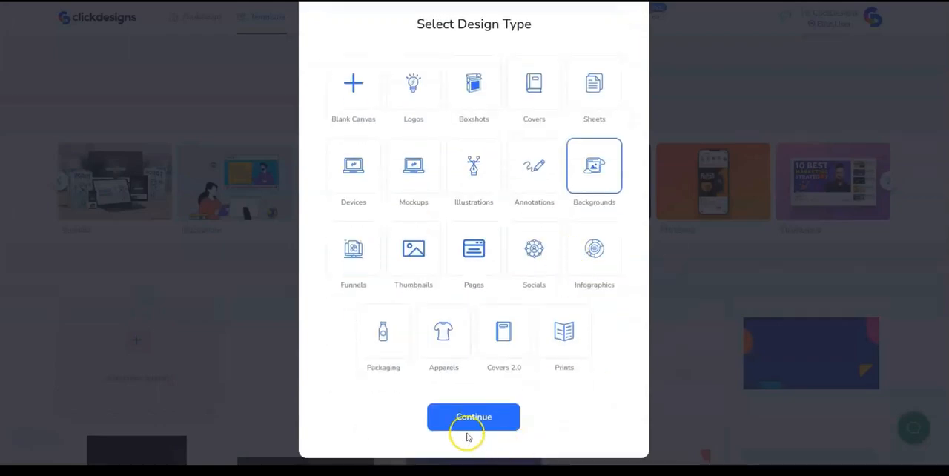
click(470, 422)
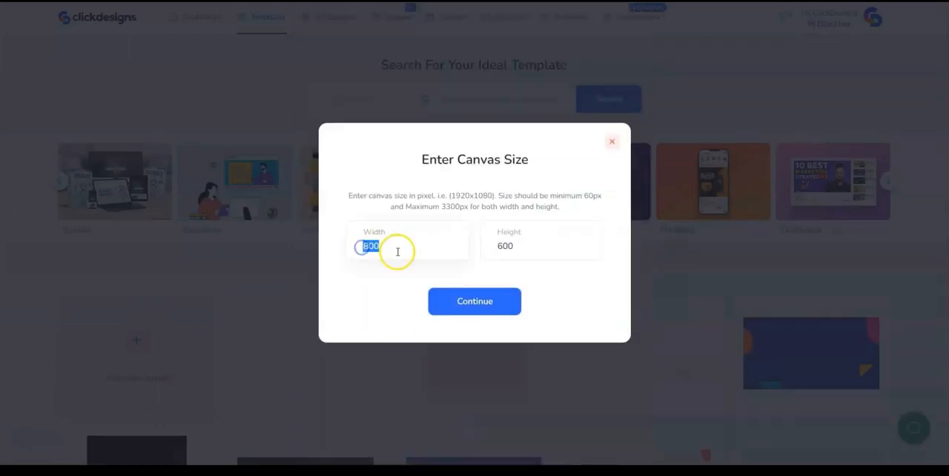
click(454, 298)
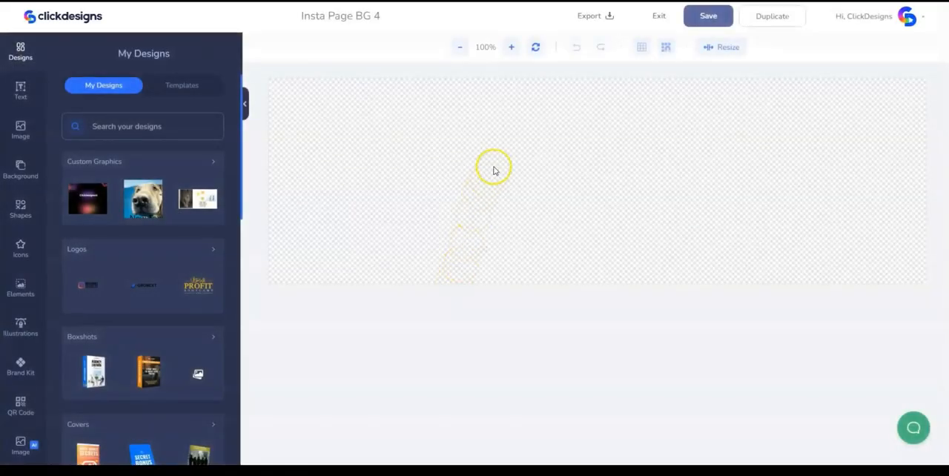
- Set the canvas background of the new design to white, #FFFFFF
click(493, 168)
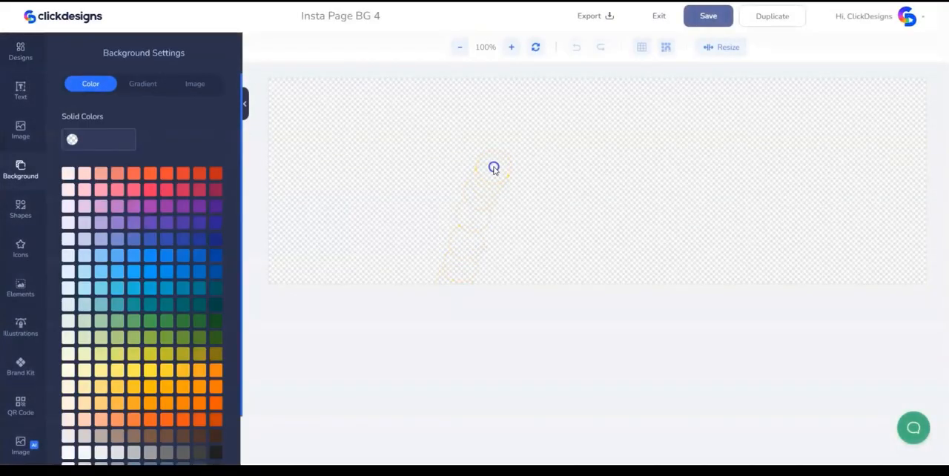
scroll(234, 344, down, 2)
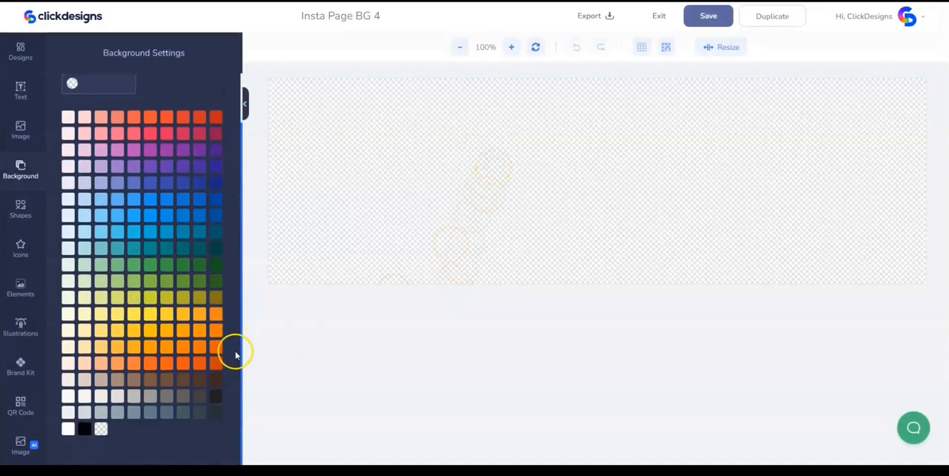
click(66, 427)
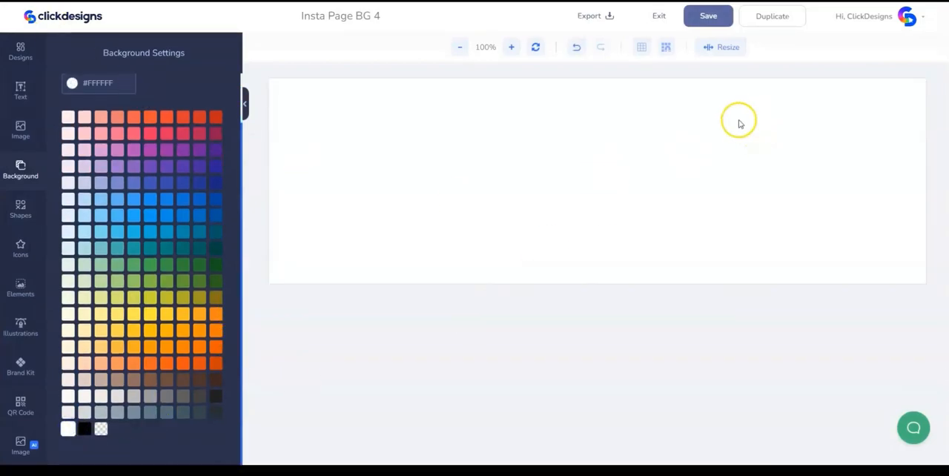
- Resize the canvas height to 828 px
click(723, 46)
double_click(658, 119)
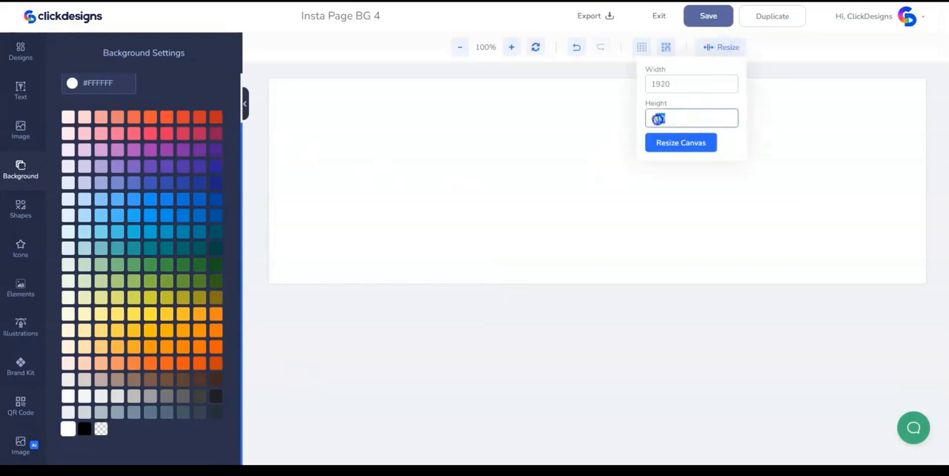
text(828)
click(671, 143)
- Add the purple triangle abstract shape near the canvas's upper-right edge and set its opacity to 27%
click(20, 209)
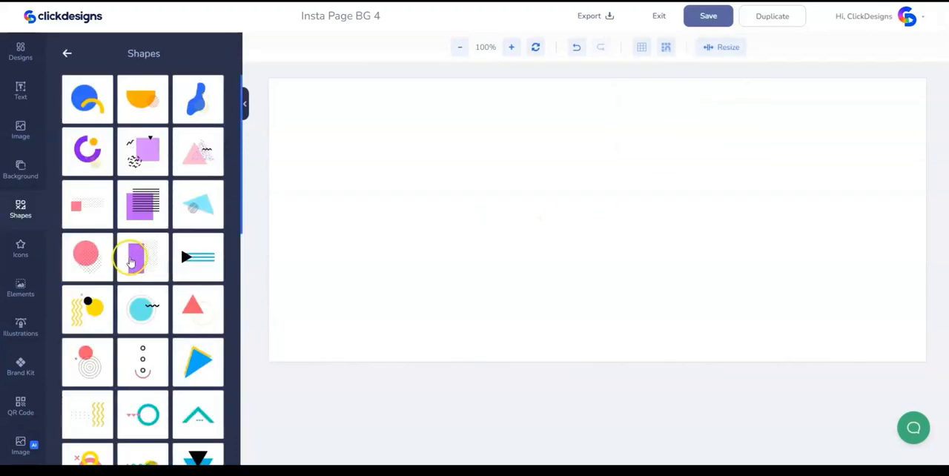
scroll(223, 226, down, 2)
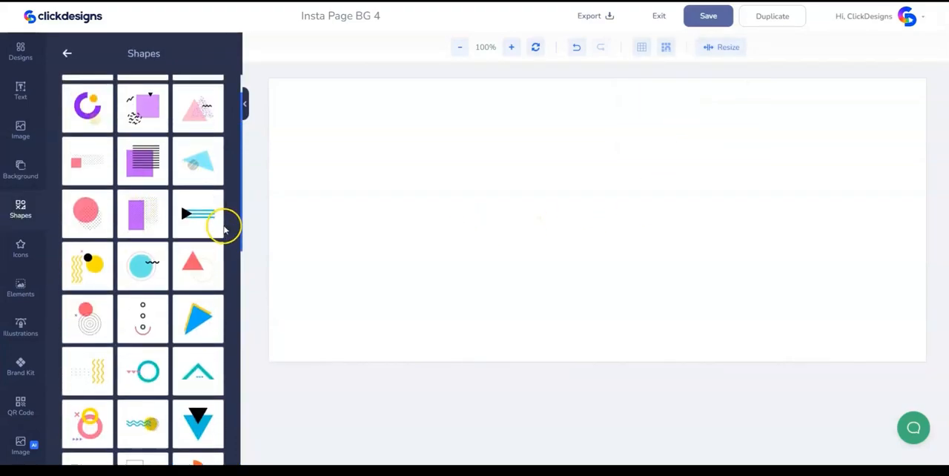
click(221, 228)
drag(602, 218, 750, 174)
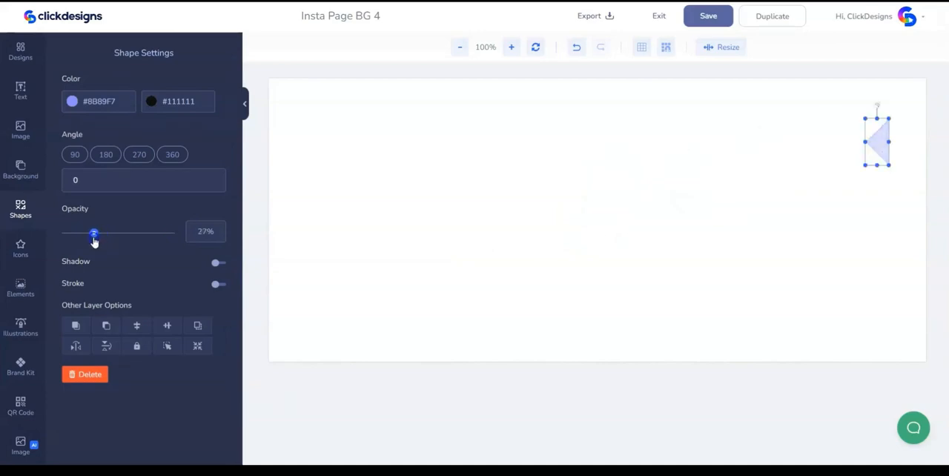
click(453, 241)
- Add the peach dotted quarter-circle abstract shape near the canvas's lower-left corner, enlarge it slightly and set its opacity to 26%
click(143, 248)
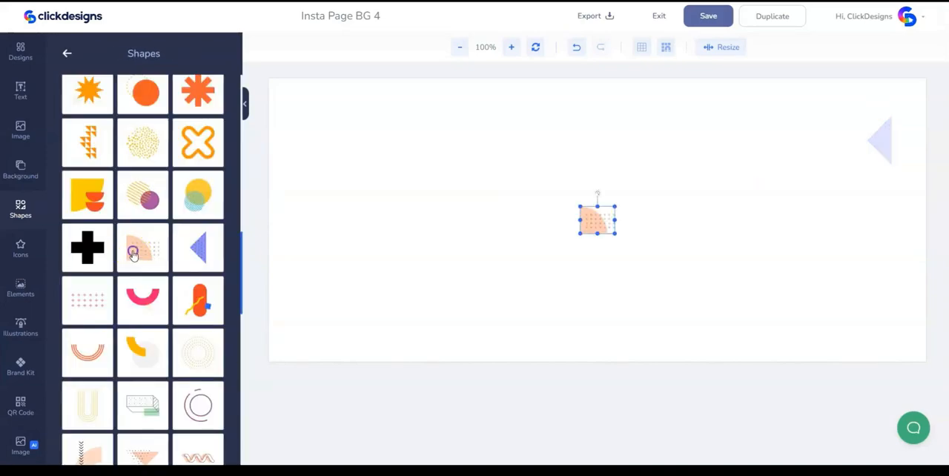
drag(581, 235, 347, 279)
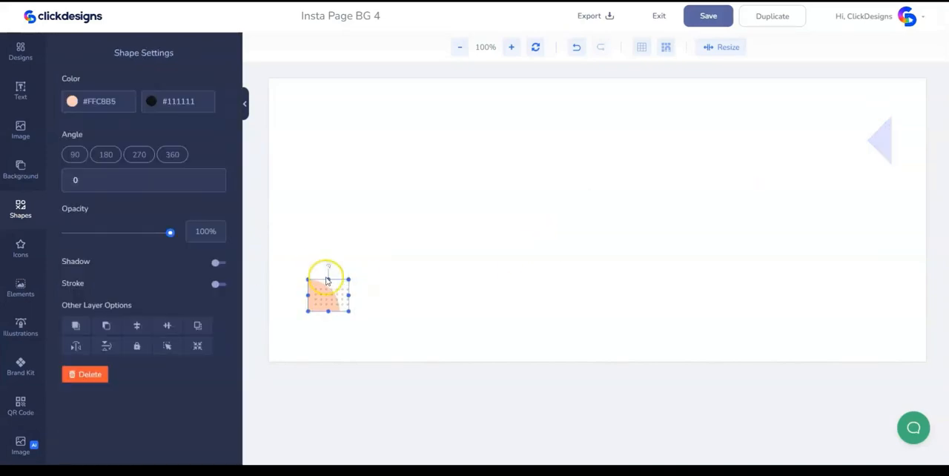
click(94, 233)
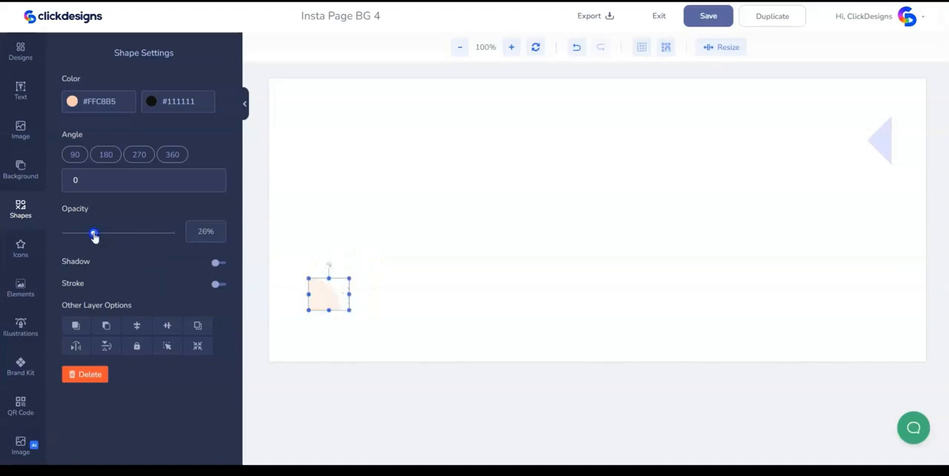
- Add the orange intertwined wave abstract shape near the canvas's upper-left corner and lower its opacity to 23%
click(23, 227)
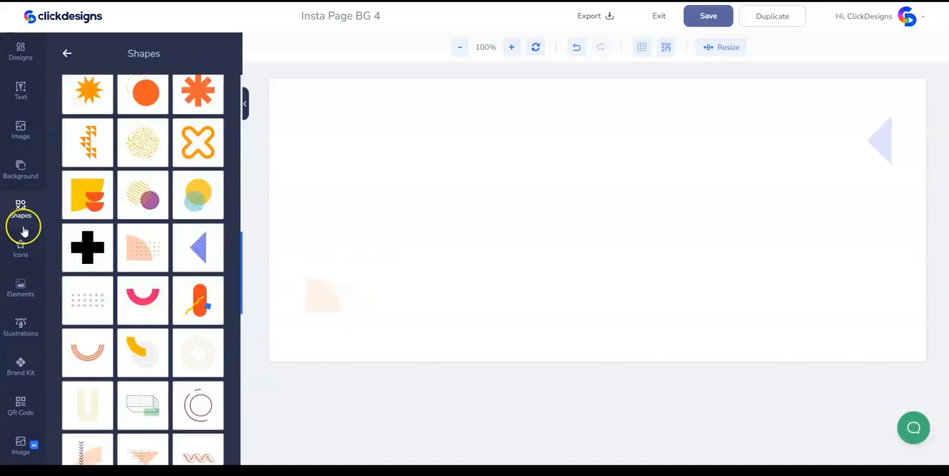
scroll(141, 266, down, 3)
scroll(231, 371, up, 1)
click(199, 335)
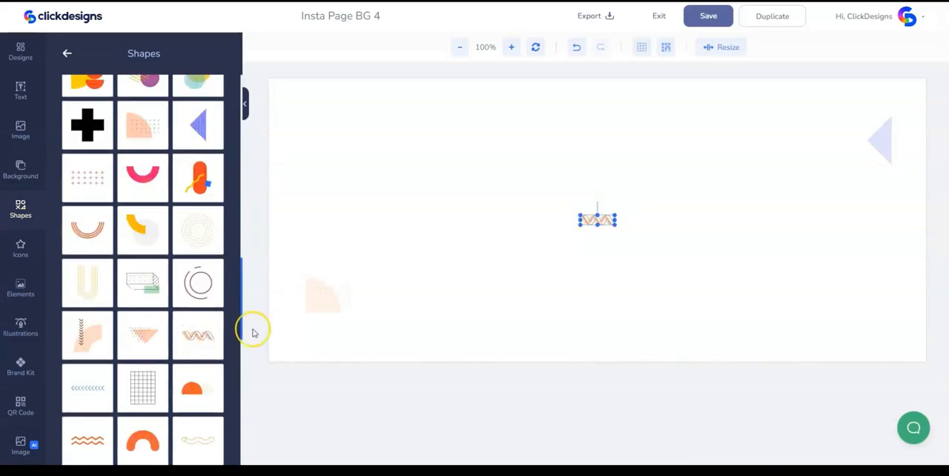
drag(610, 232, 375, 137)
drag(170, 232, 95, 234)
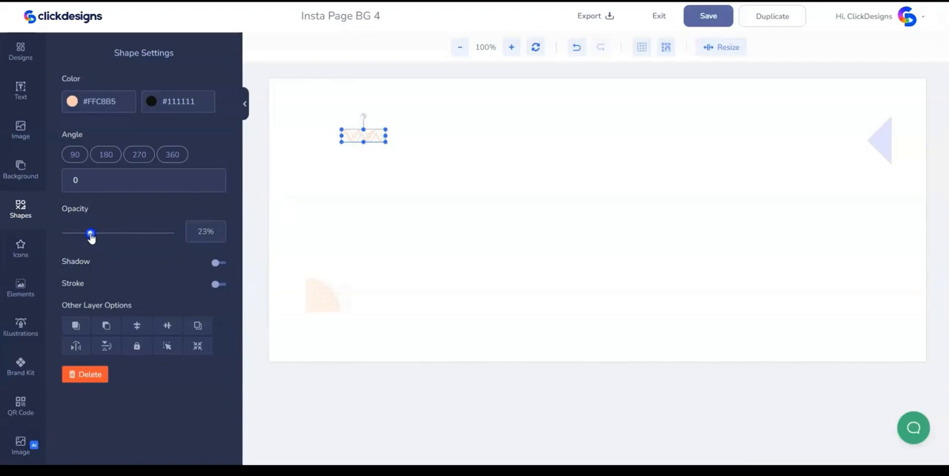
click(428, 208)
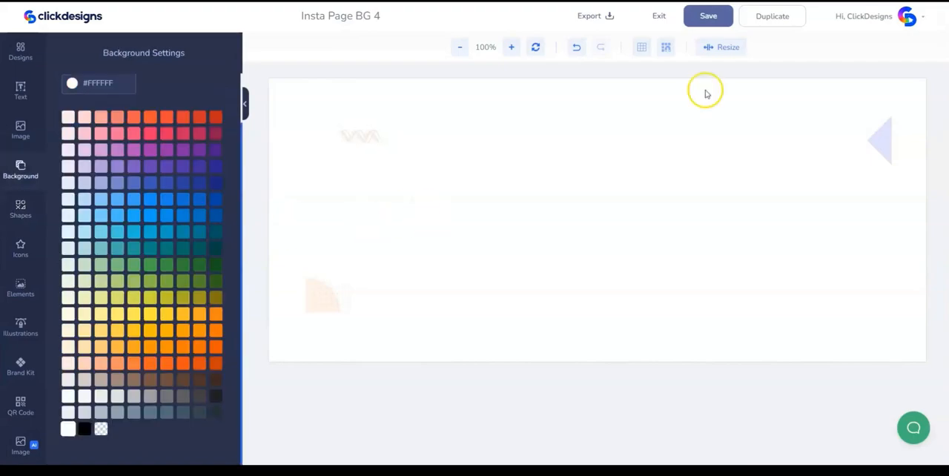
- Save the Insta Page BG 4 design and export it
click(706, 28)
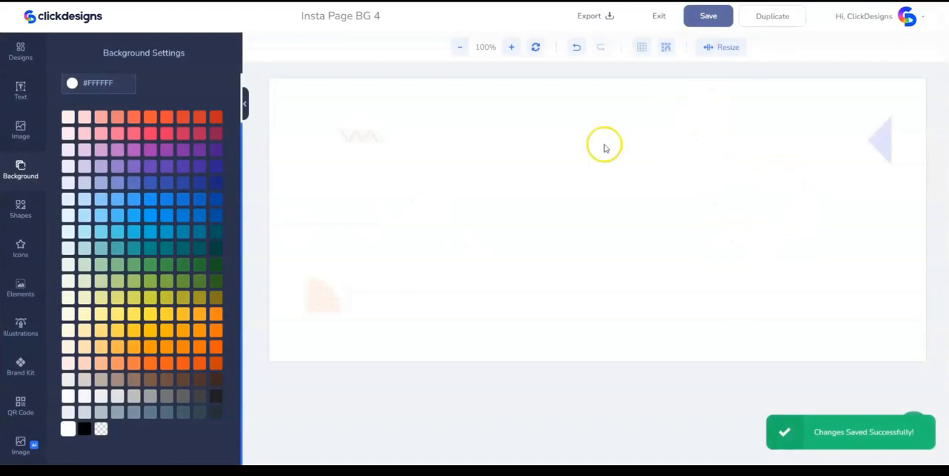
click(589, 16)
click(537, 163)
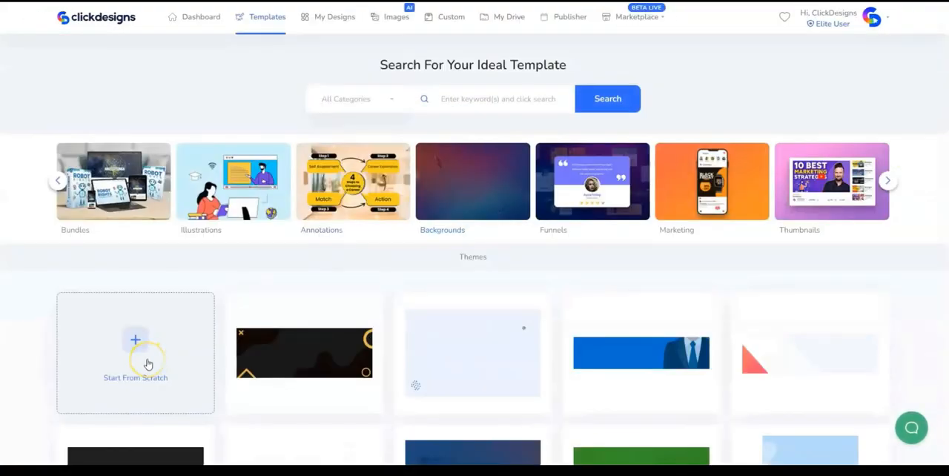
- Create a new Backgrounds design from scratch named "Insta Page BG 5" with a canvas width of 1920 px and height of 600 px
click(148, 364)
click(385, 93)
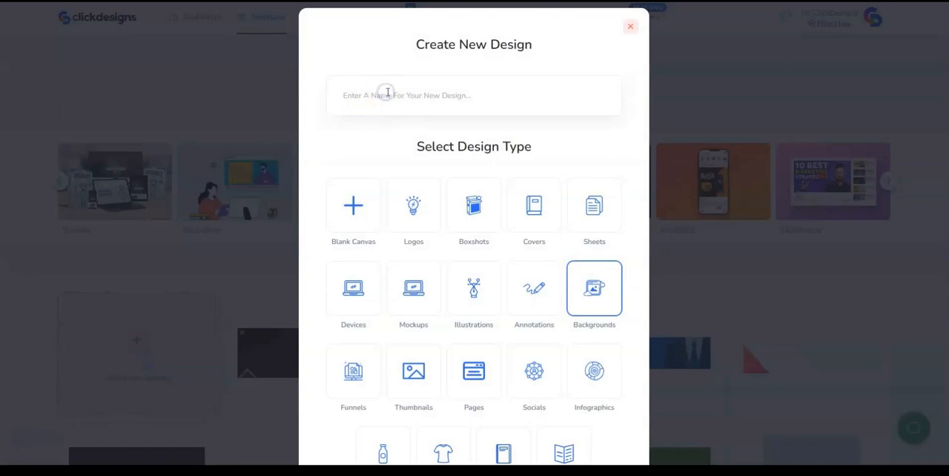
text(Insta Page BG 5)
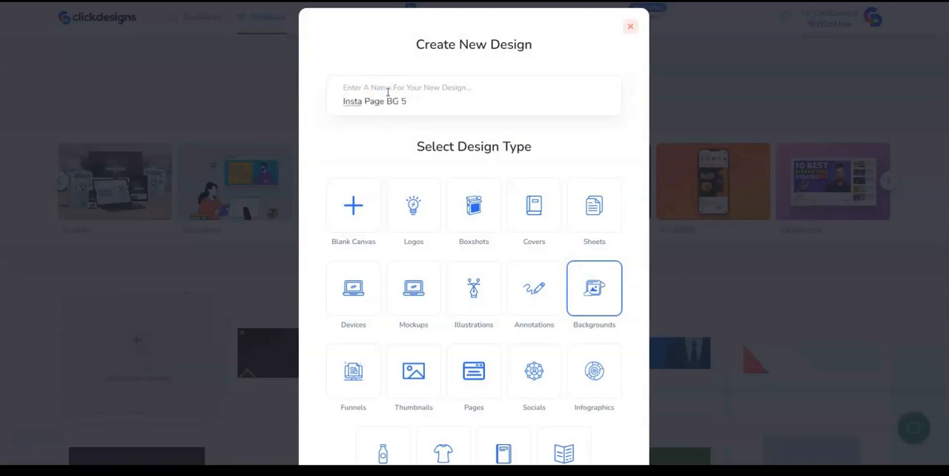
scroll(438, 215, down, 3)
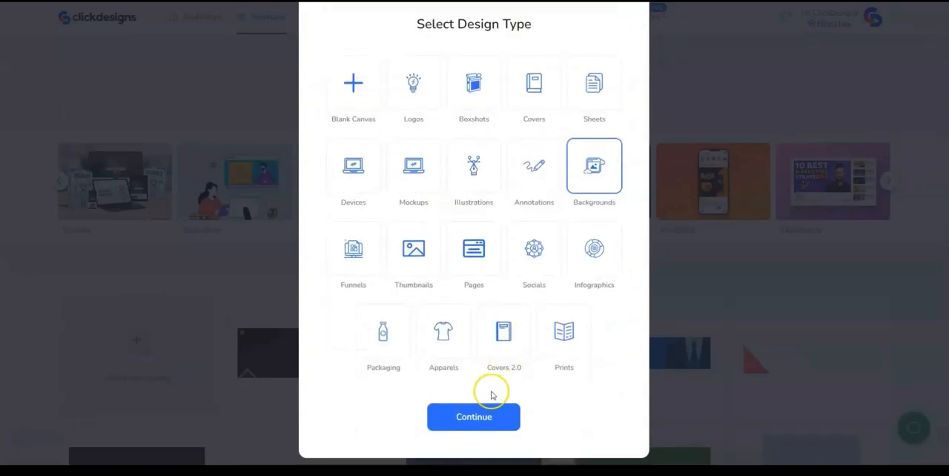
click(473, 417)
drag(377, 245, 352, 248)
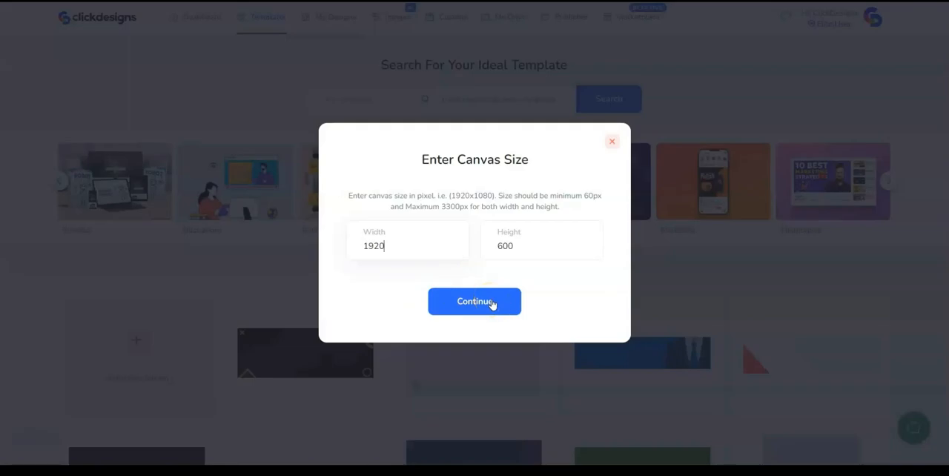
click(491, 303)
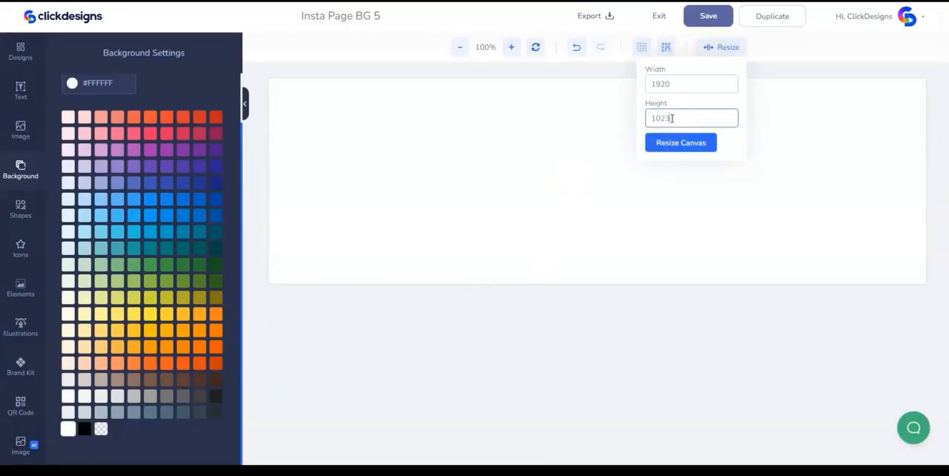
- Resize the canvas height to 1023 px and set the canvas background color to #622C61
click(671, 143)
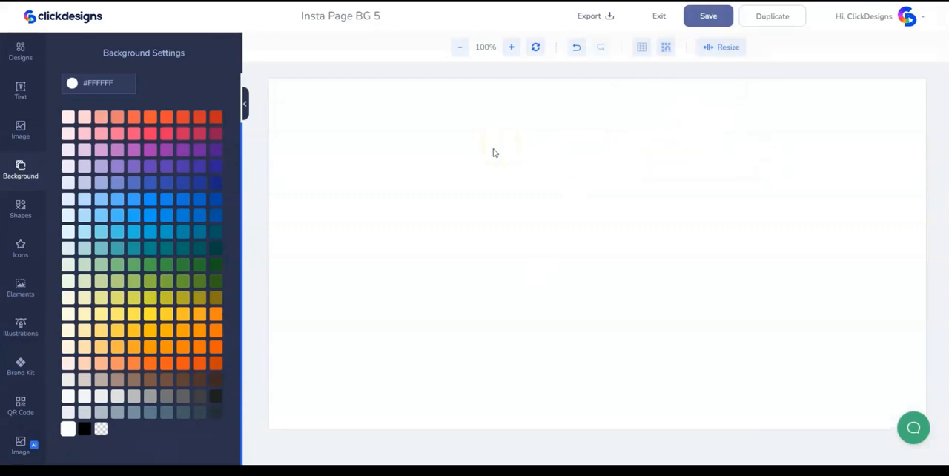
click(100, 84)
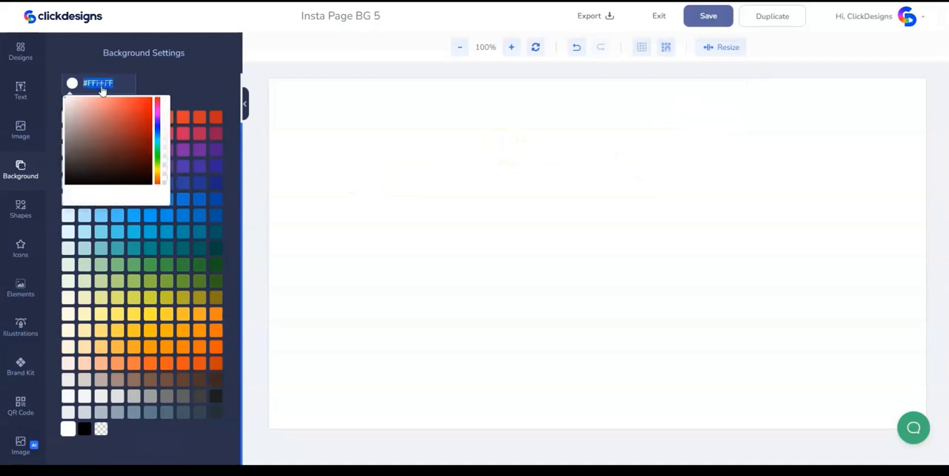
text(622C61)
click(410, 158)
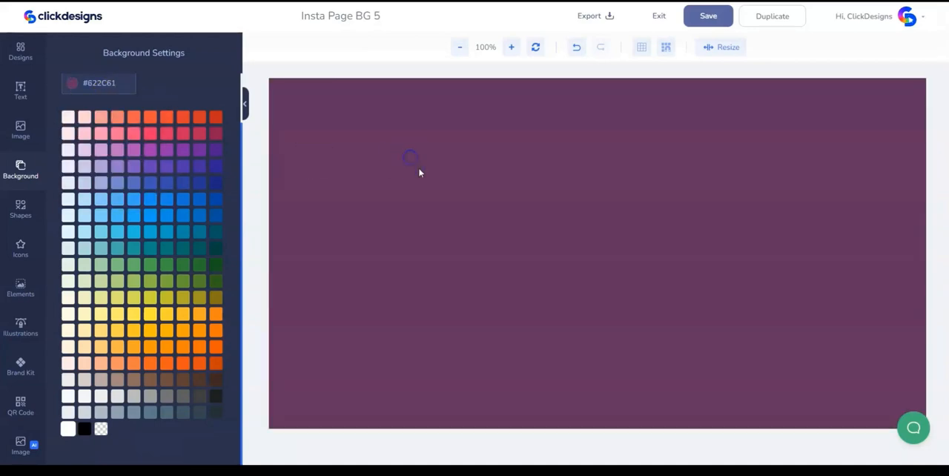
- Add an enlarged basic circle partly cut off by the canvas's top edge, left of center, and set its opacity to 8%
click(29, 213)
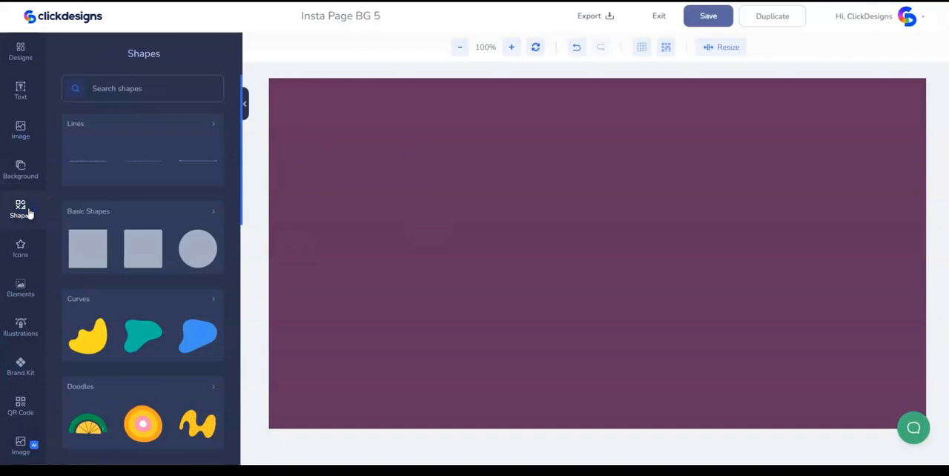
click(198, 246)
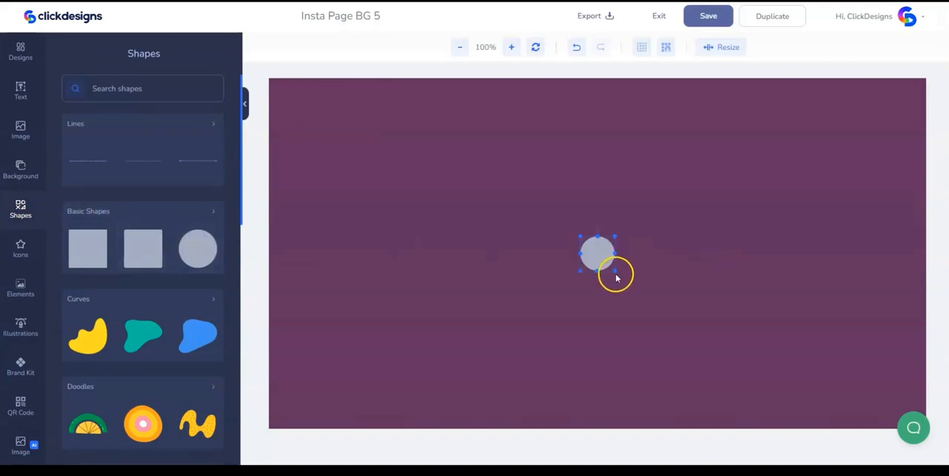
drag(615, 270, 629, 285)
drag(613, 268, 405, 83)
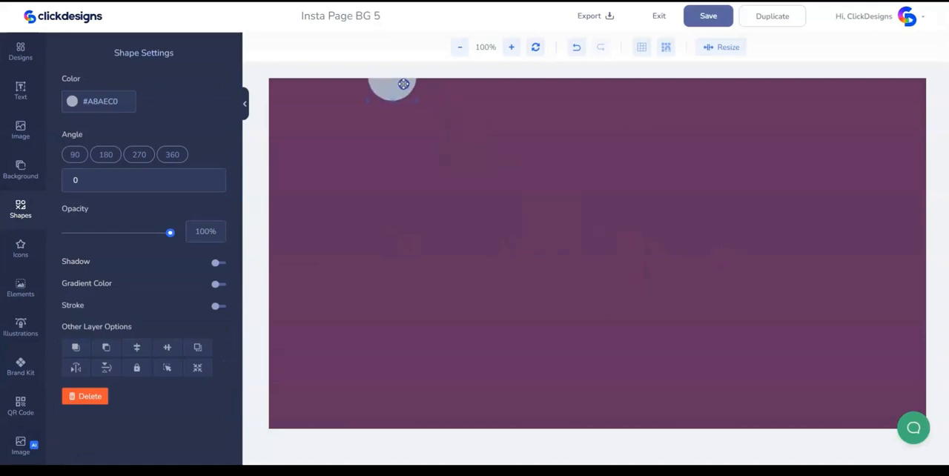
mouse_move(418, 101)
mouse_down()
mouse_move(427, 112)
mouse_move(402, 91)
mouse_up()
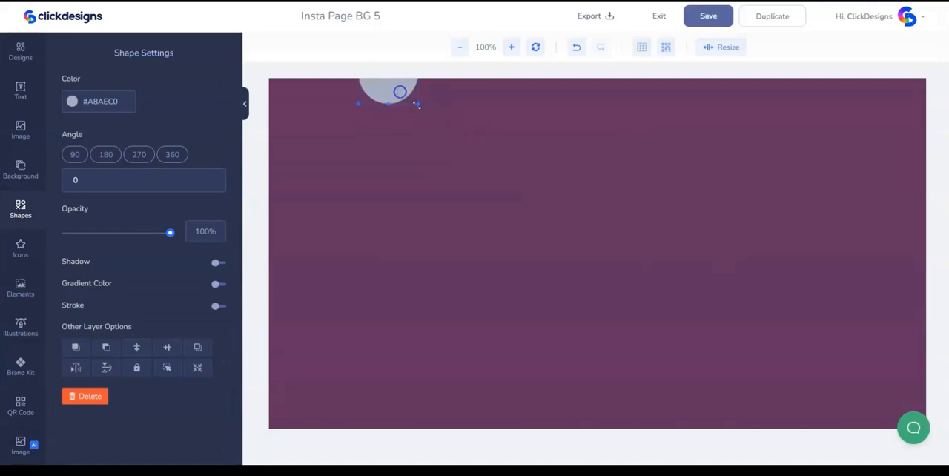
drag(403, 94, 391, 98)
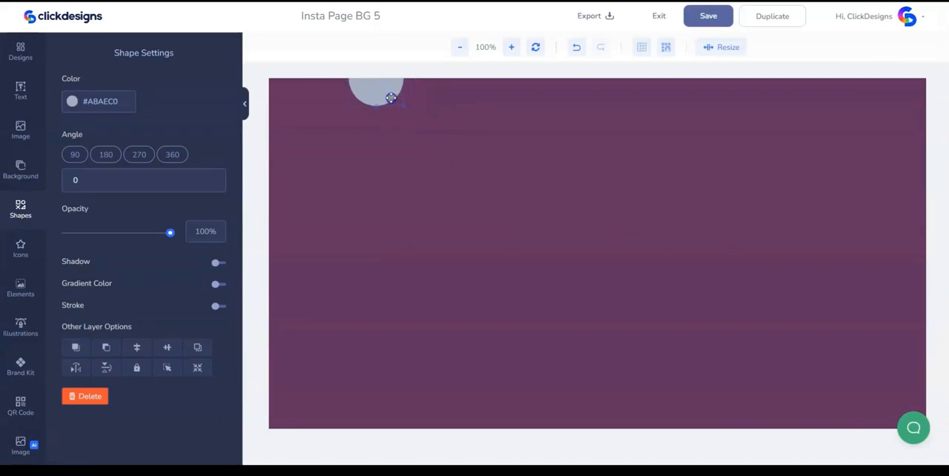
click(82, 233)
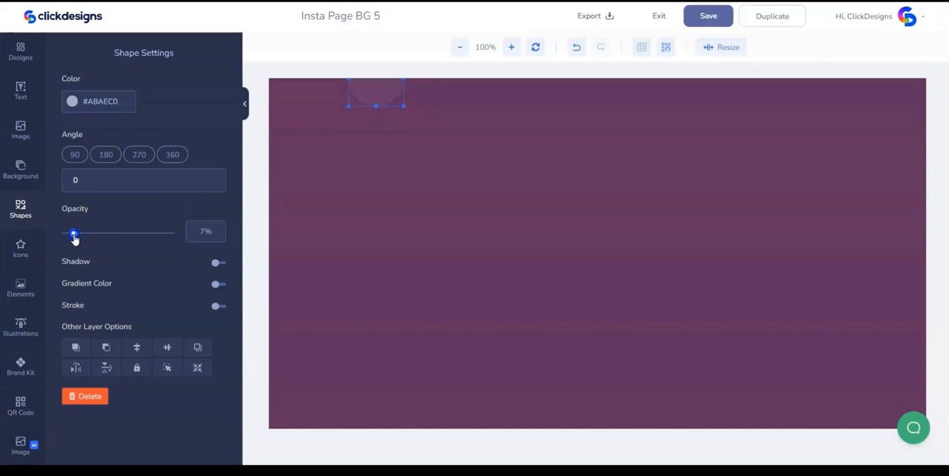
click(411, 223)
- Add the purple circle with yellow stripes abstract shape, enlarged and overlapping the canvas's lower left edge, and reduce its opacity
click(21, 209)
click(149, 393)
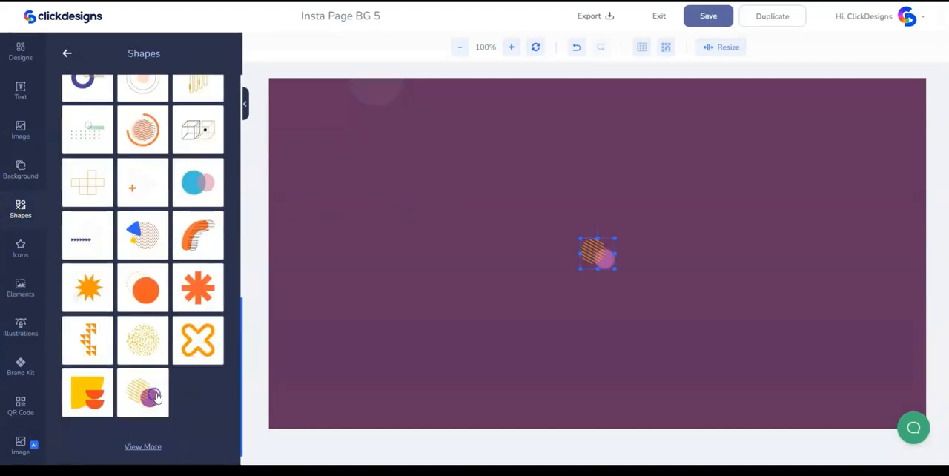
drag(614, 269, 332, 368)
drag(324, 339, 324, 370)
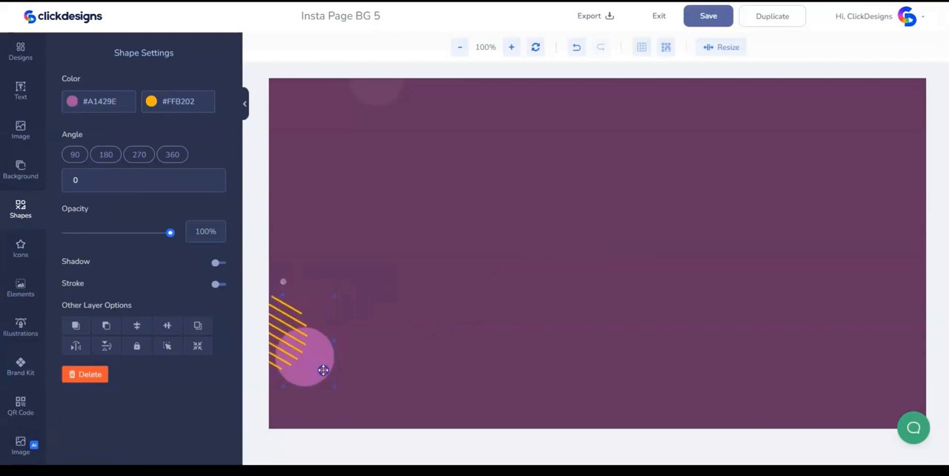
drag(324, 370, 322, 370)
- Add the orange arc abstract shape, enlarge it, rotate it about 17°, place it across the upper right canvas edge and reduce its opacity
click(20, 209)
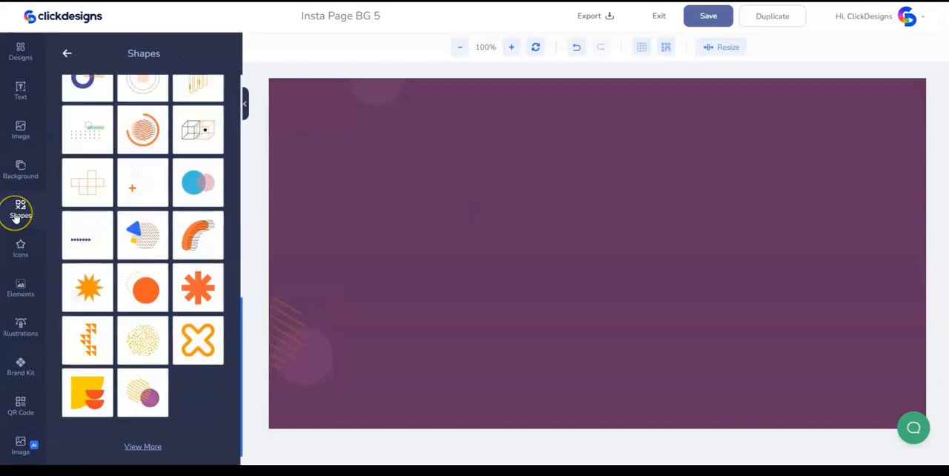
click(196, 235)
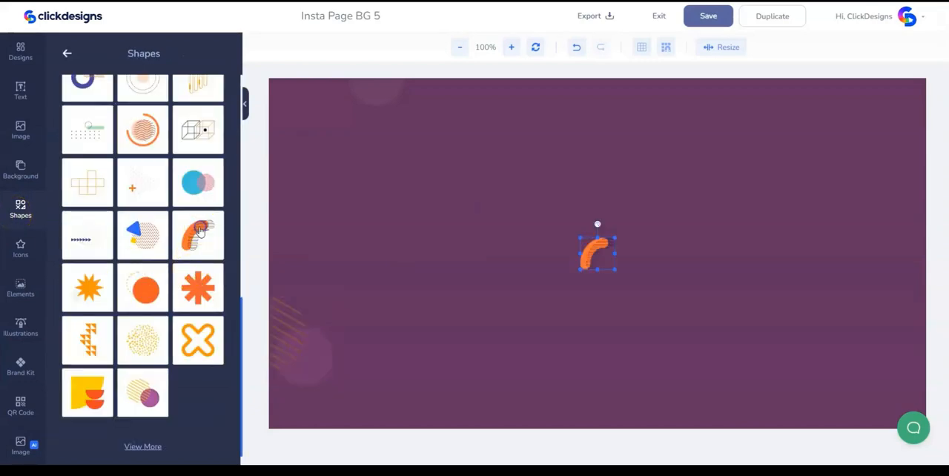
drag(613, 269, 652, 303)
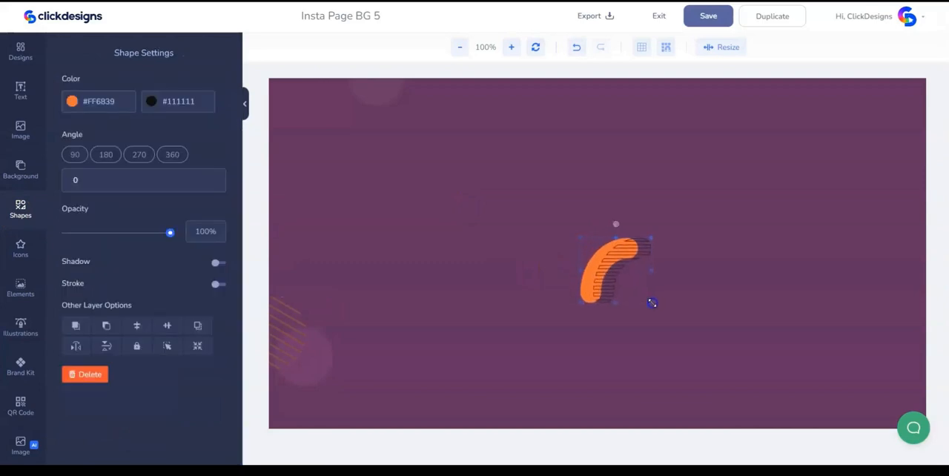
drag(616, 222, 913, 178)
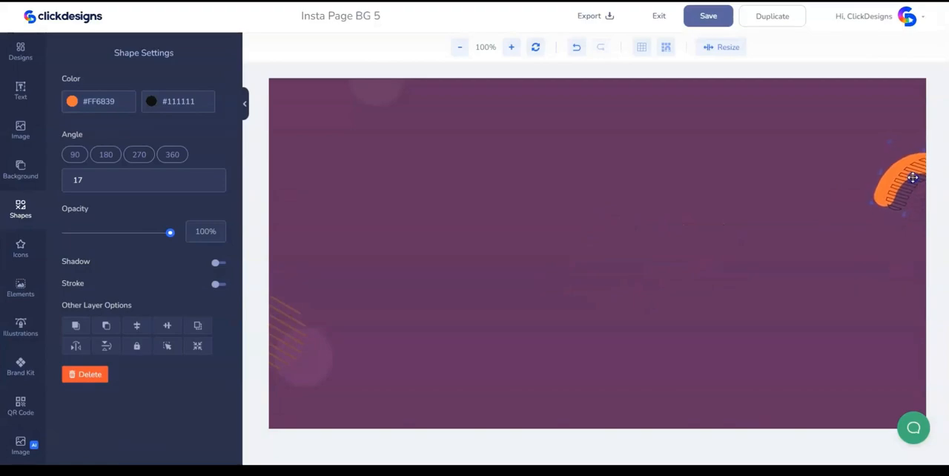
click(764, 45)
- Save the Insta Page BG 5 design and export it
click(718, 16)
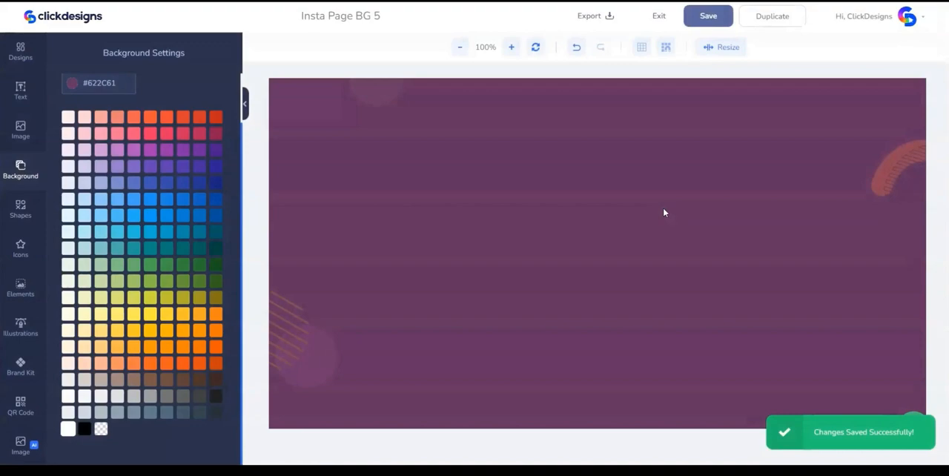
click(593, 21)
click(529, 174)
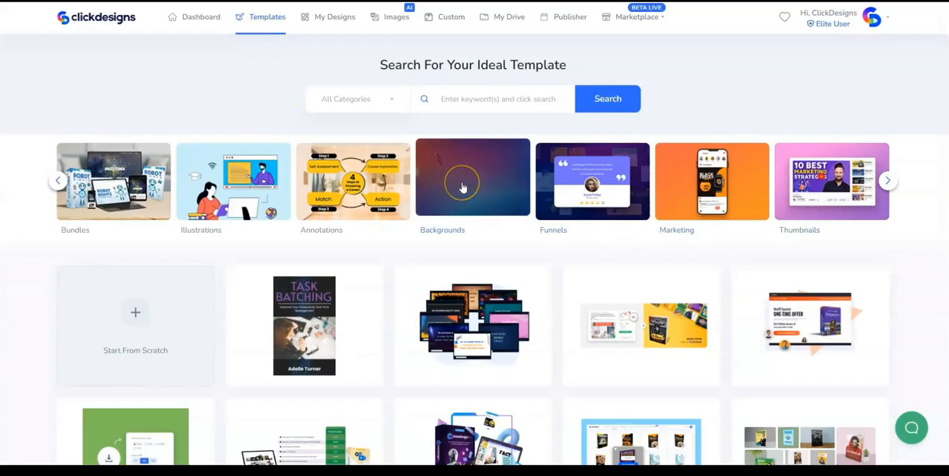
- Start a new Backgrounds design from scratch named Insta Page BG 6 with a canvas width of 1920 px
click(462, 187)
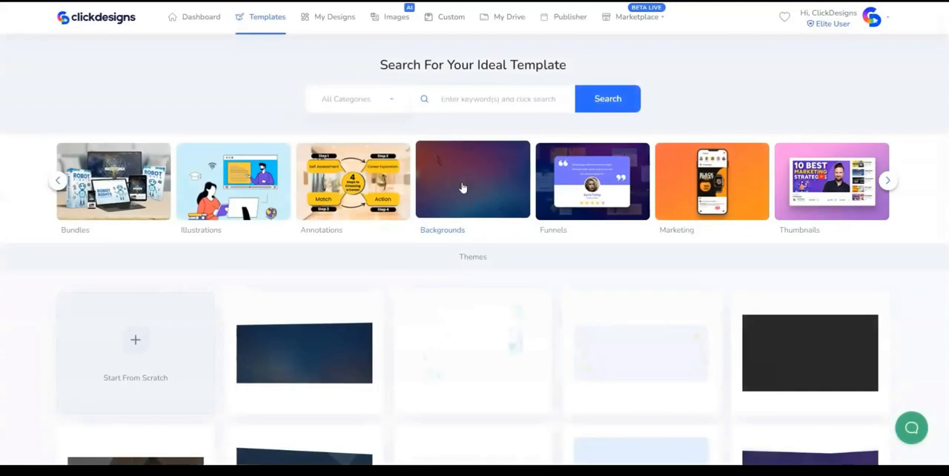
click(114, 340)
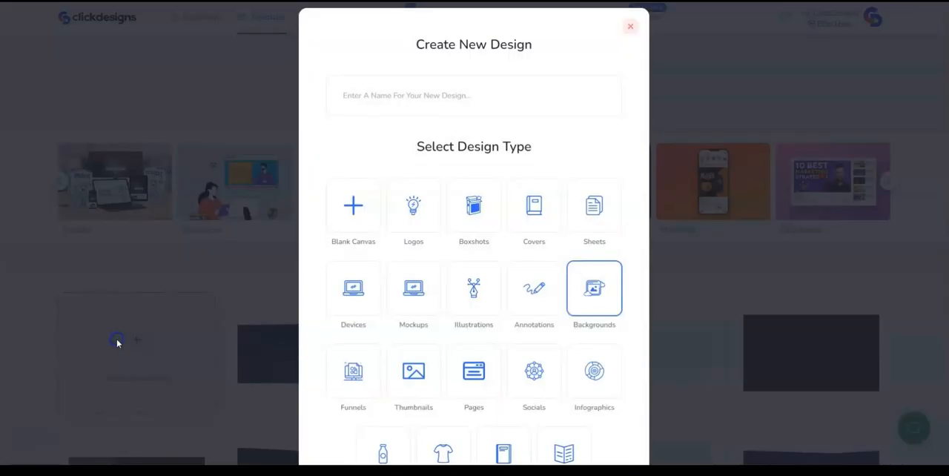
click(376, 103)
text(Ins)
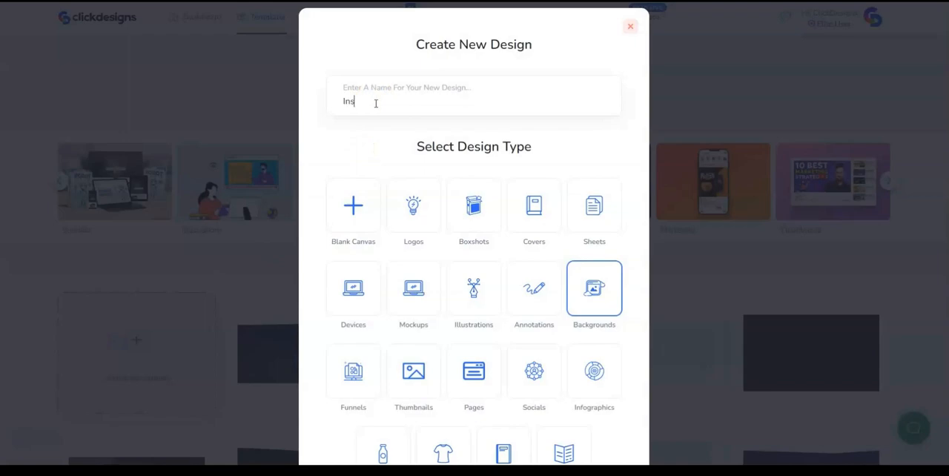
scroll(504, 282, down, 3)
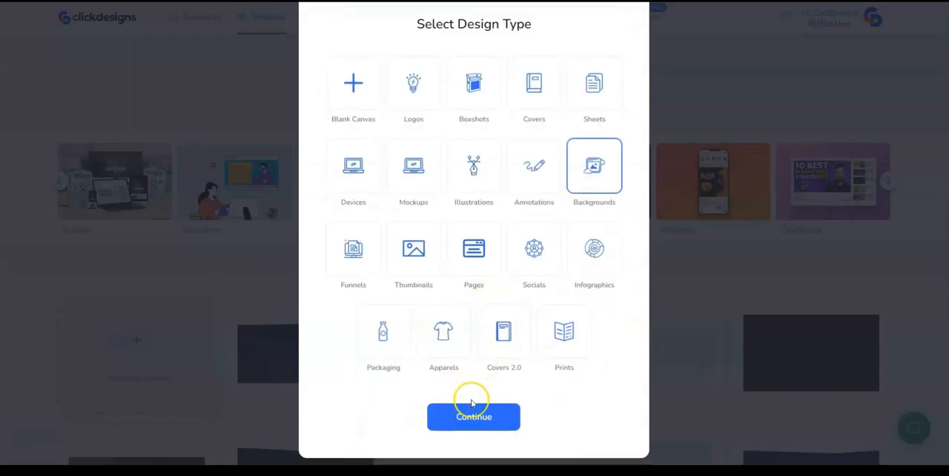
click(471, 415)
double_click(415, 248)
text(1920)
click(458, 304)
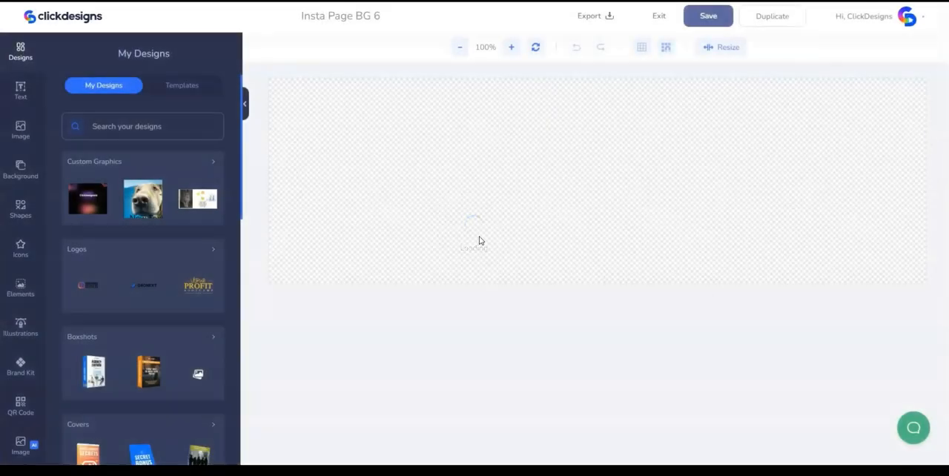
- Fill the canvas background with white (#FFFFFF) and resize the canvas height to 500 px
click(488, 189)
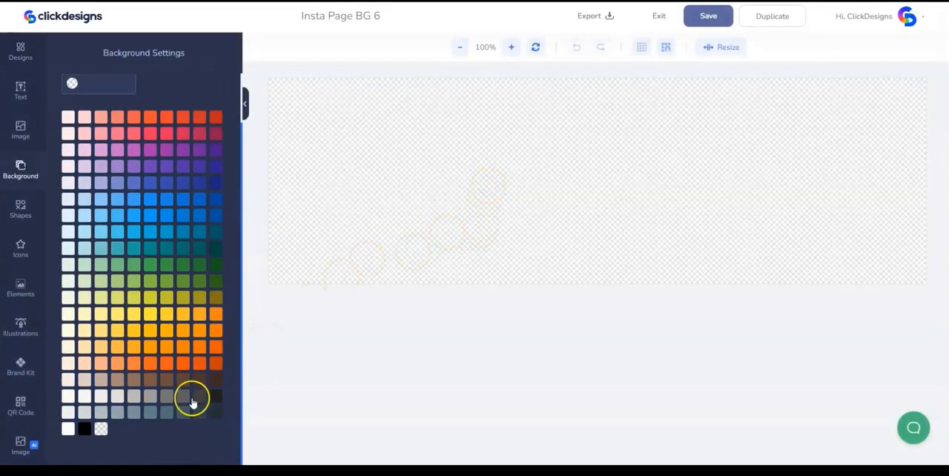
click(67, 428)
click(712, 51)
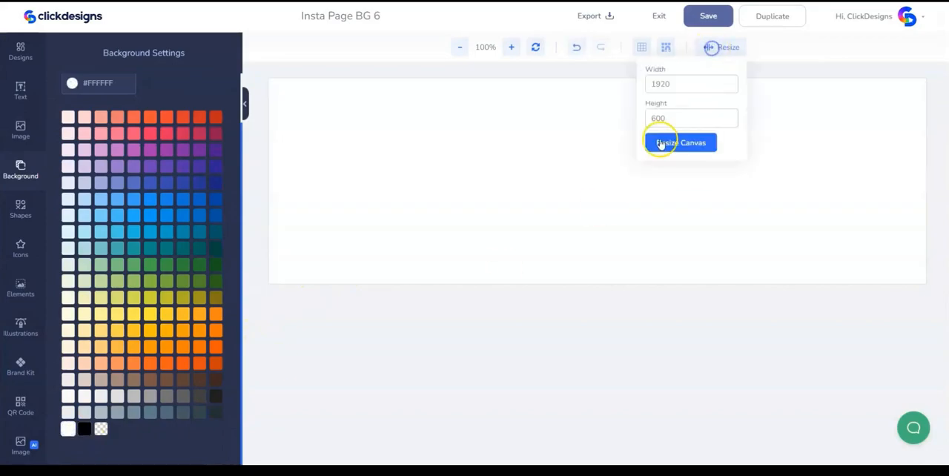
drag(648, 120, 668, 120)
text(500)
click(669, 143)
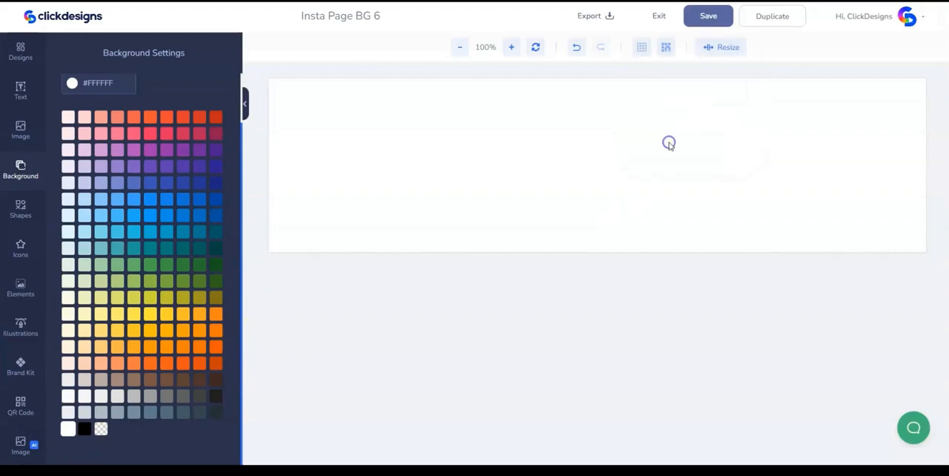
click(430, 168)
- Add the yellow curved line abstract shape, slightly enlarged and rotated 180°, overlapping the canvas's lower right edge, with opacity 19%
click(13, 212)
scroll(161, 225, down, 4)
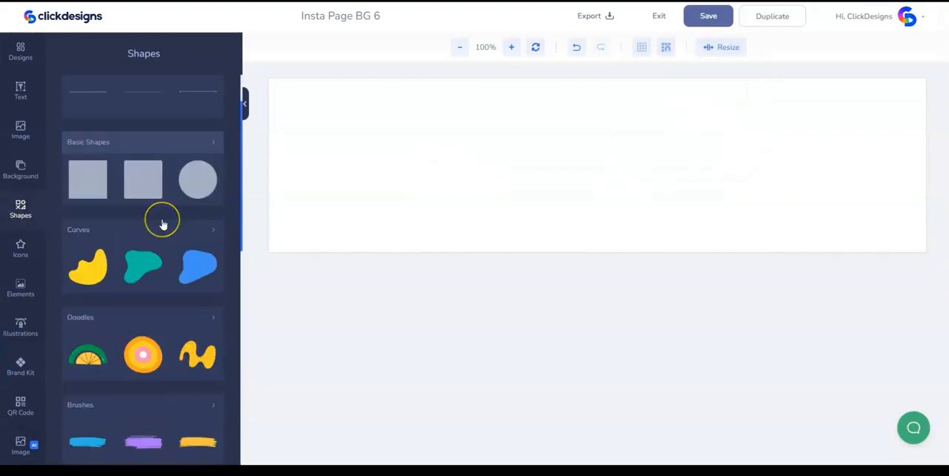
click(121, 263)
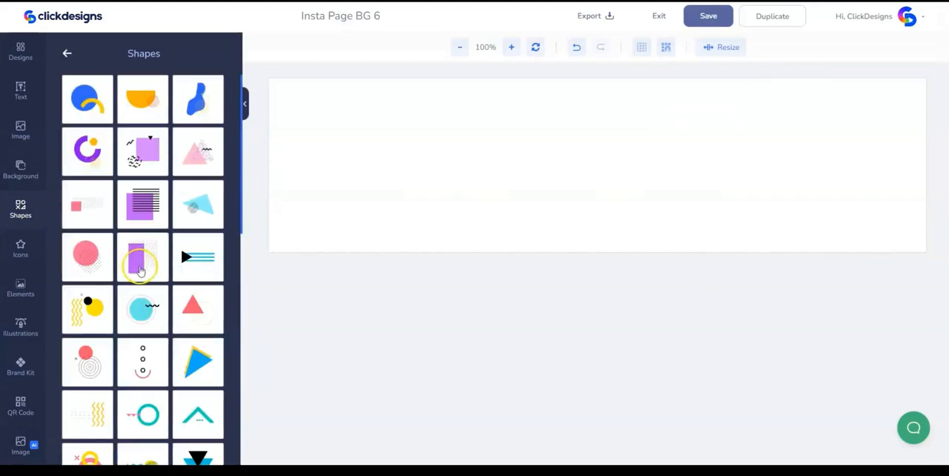
scroll(145, 273, down, 10)
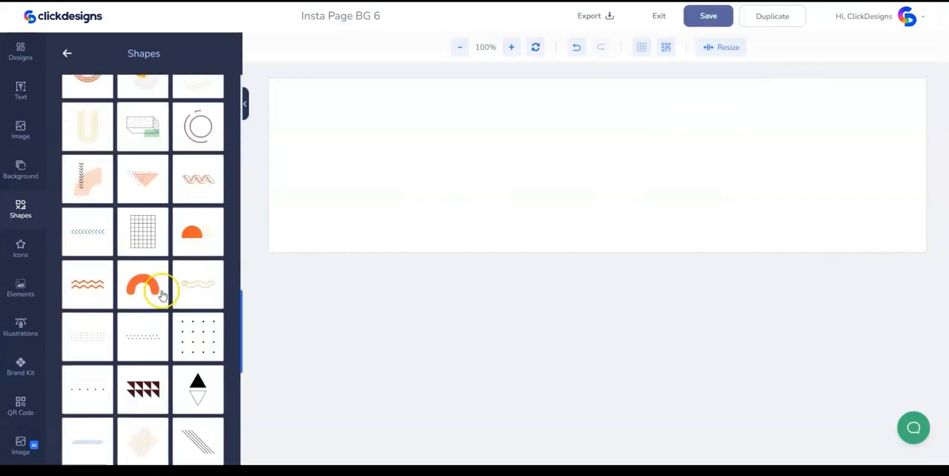
click(139, 428)
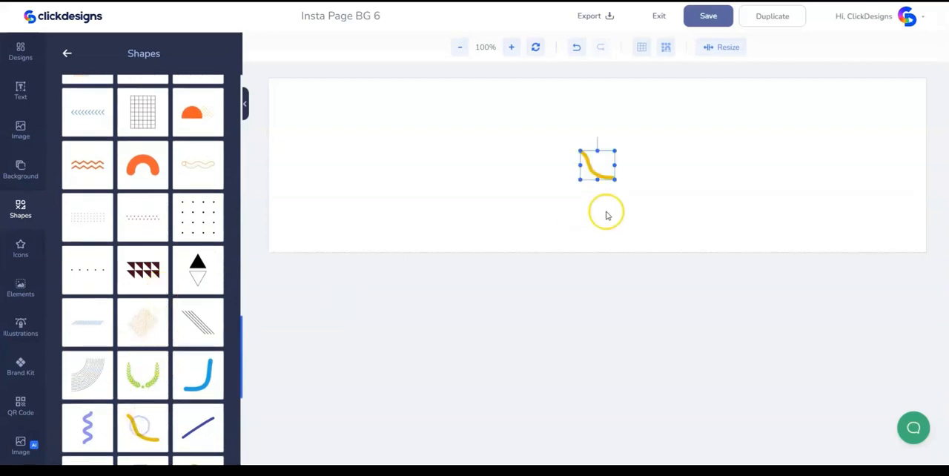
drag(615, 175, 628, 189)
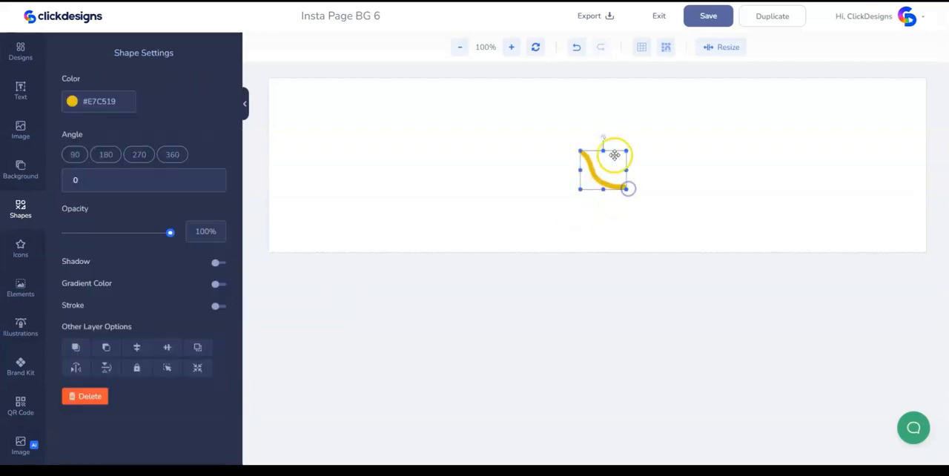
drag(604, 137, 647, 173)
drag(102, 233, 87, 233)
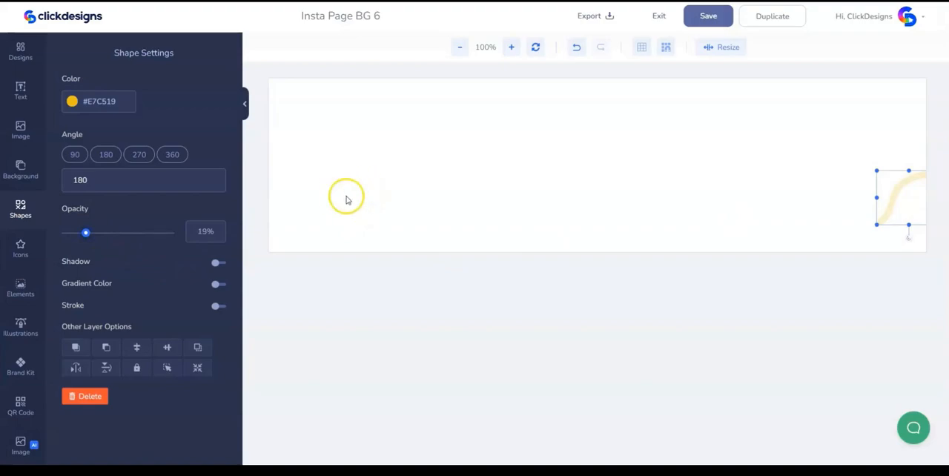
- Add the purple squiggle shape, rotate it 90°, place it near the canvas's left edge and reduce its opacity
click(25, 215)
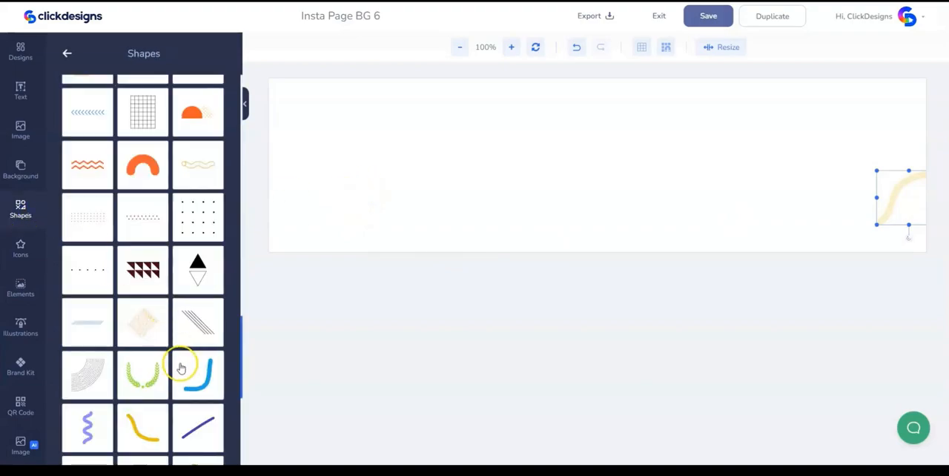
scroll(133, 370, down, 3)
click(75, 274)
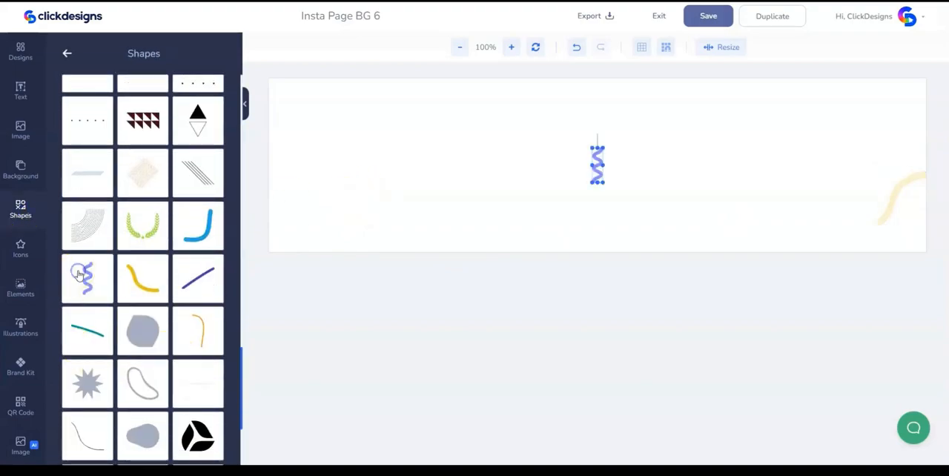
click(598, 162)
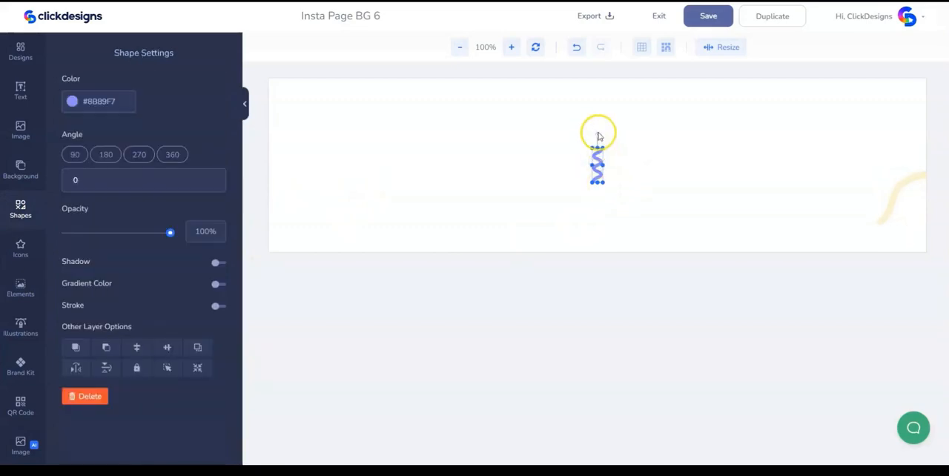
drag(600, 136, 628, 160)
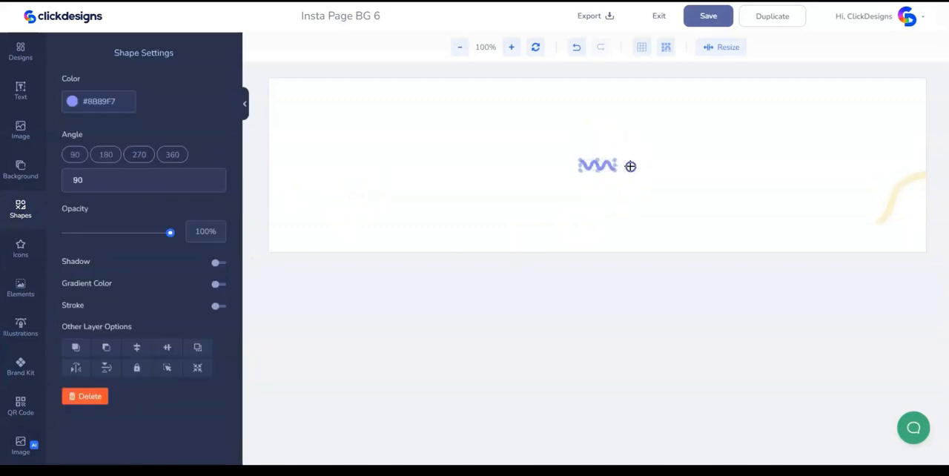
mouse_move(615, 169)
mouse_down()
mouse_move(344, 134)
mouse_move(352, 147)
mouse_up()
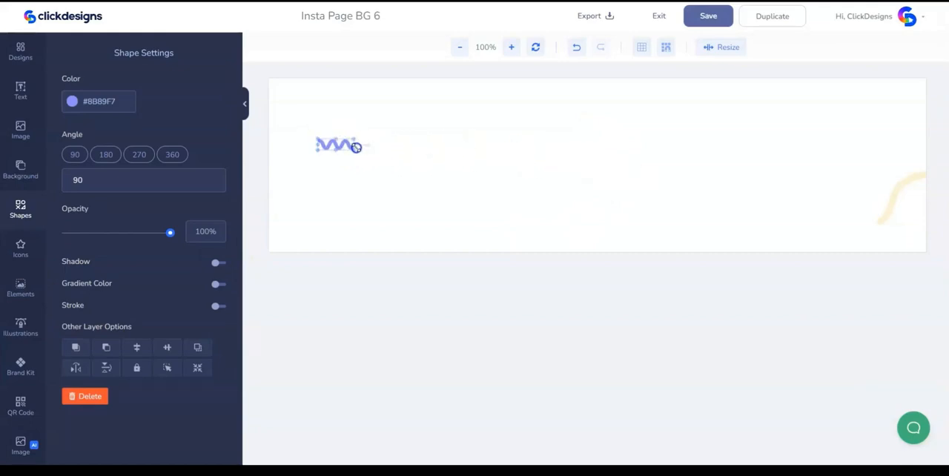
click(455, 174)
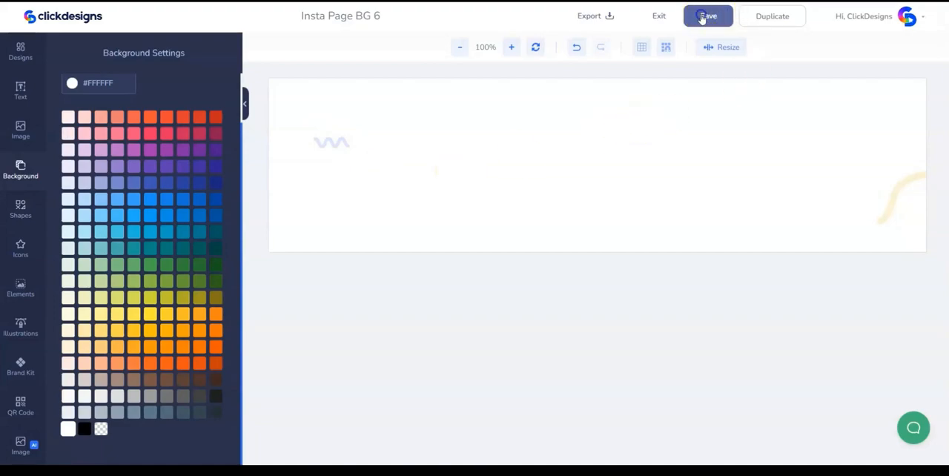
- Save the Insta Page BG 6 design and export it as a 96 DPI PNG
click(702, 17)
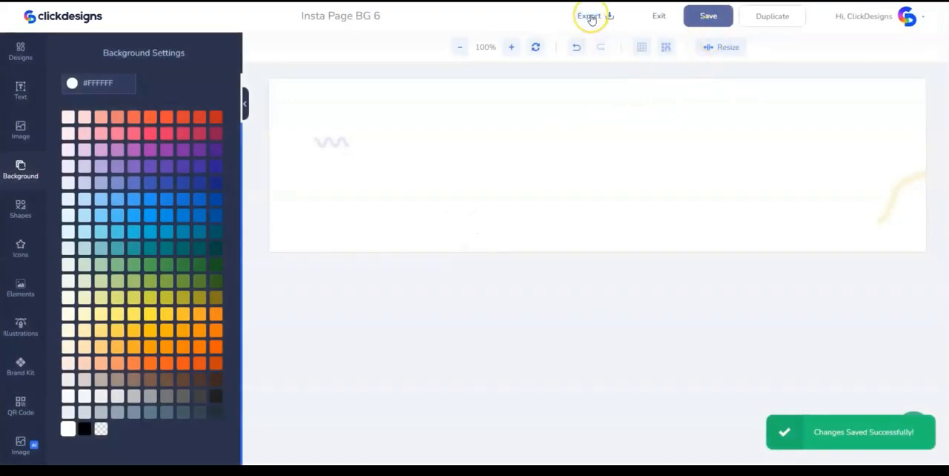
click(591, 17)
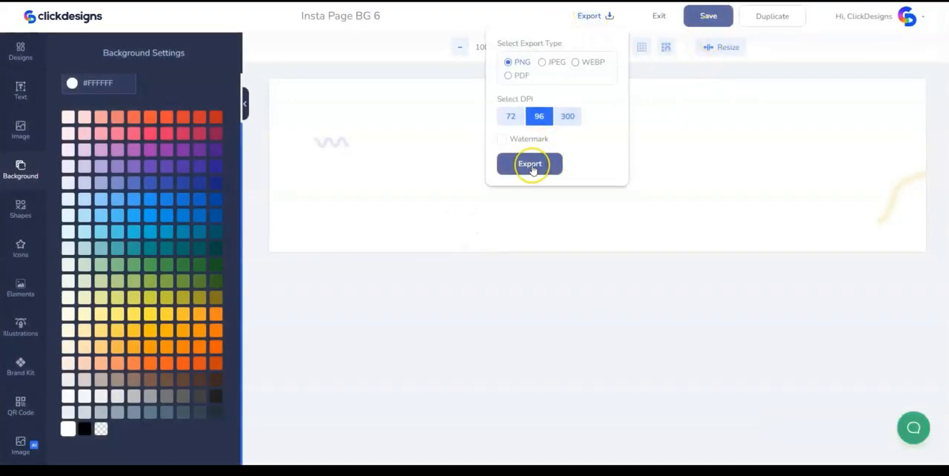
click(530, 164)
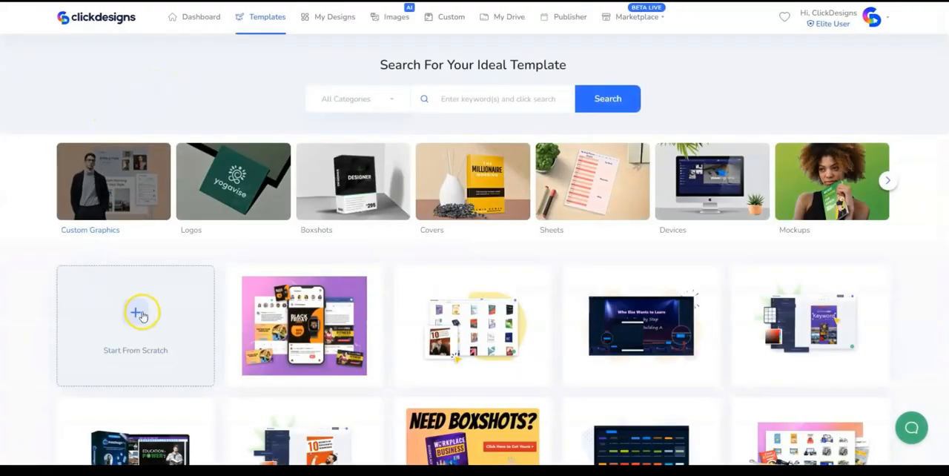
- Start a new Blank Canvas design from scratch named Image 1
click(141, 315)
click(405, 90)
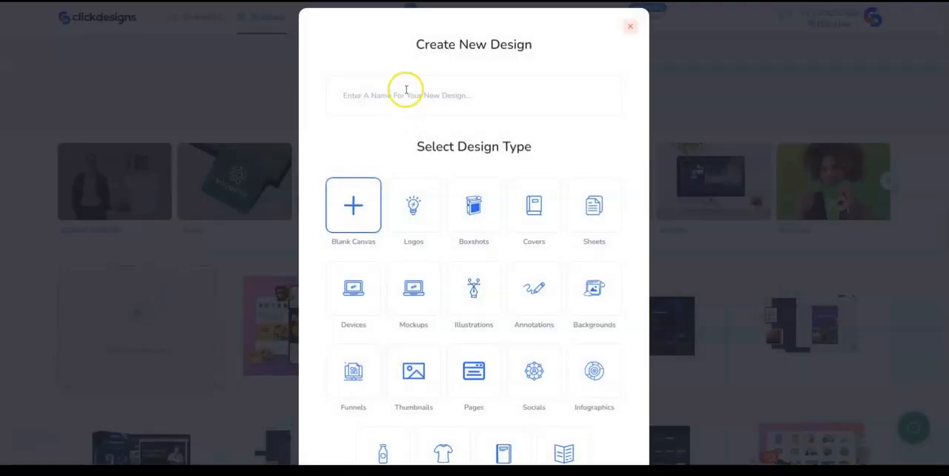
text(Image 1)
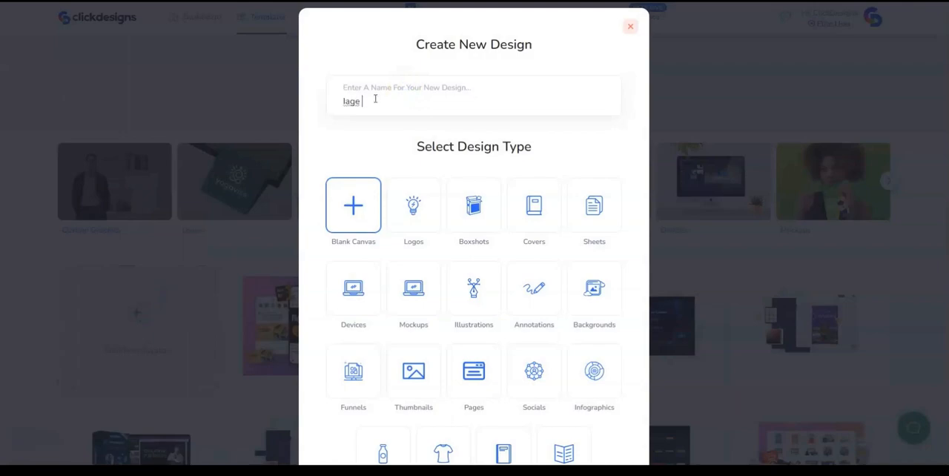
click(384, 195)
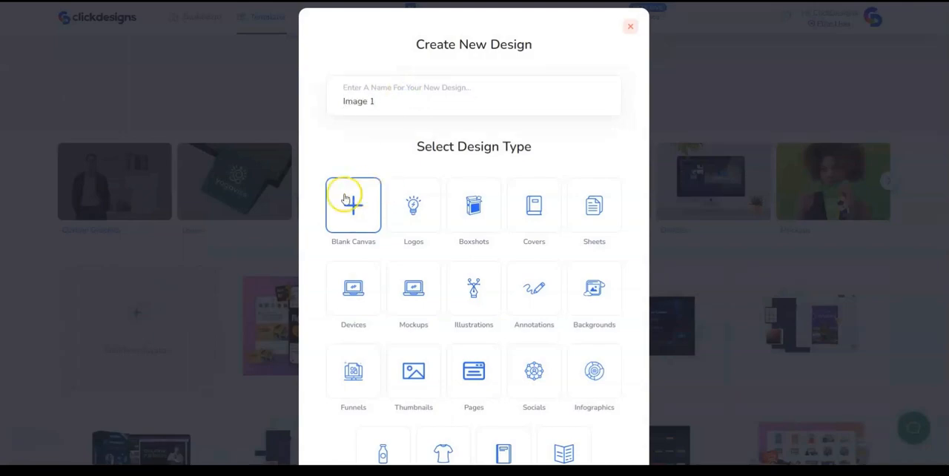
scroll(392, 212, down, 3)
click(461, 435)
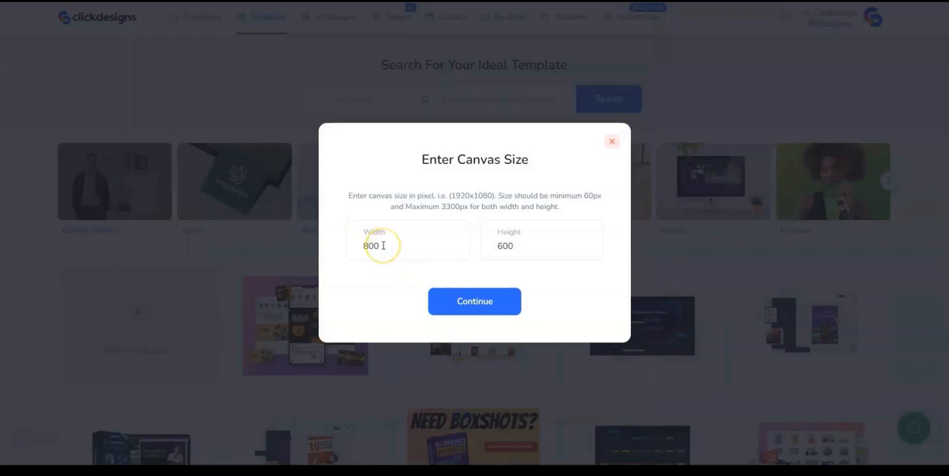
click(447, 306)
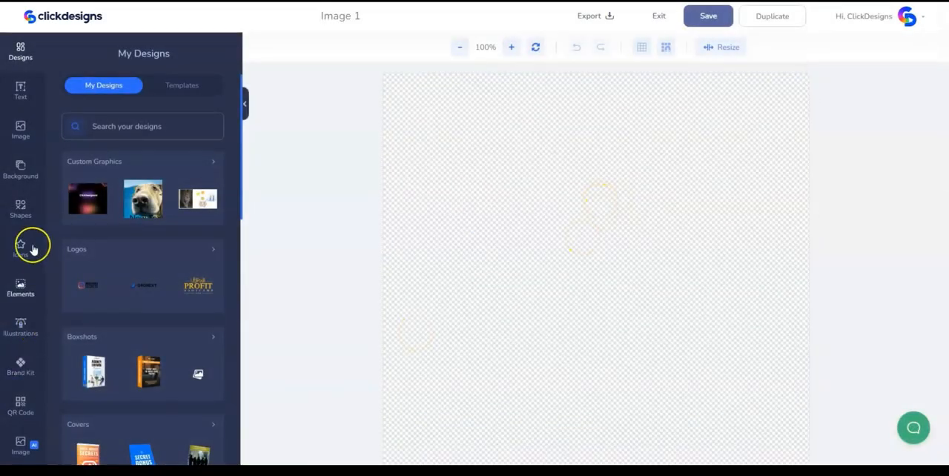
- Fill the Image 1 canvas background with white (#FFFFFF)
click(25, 185)
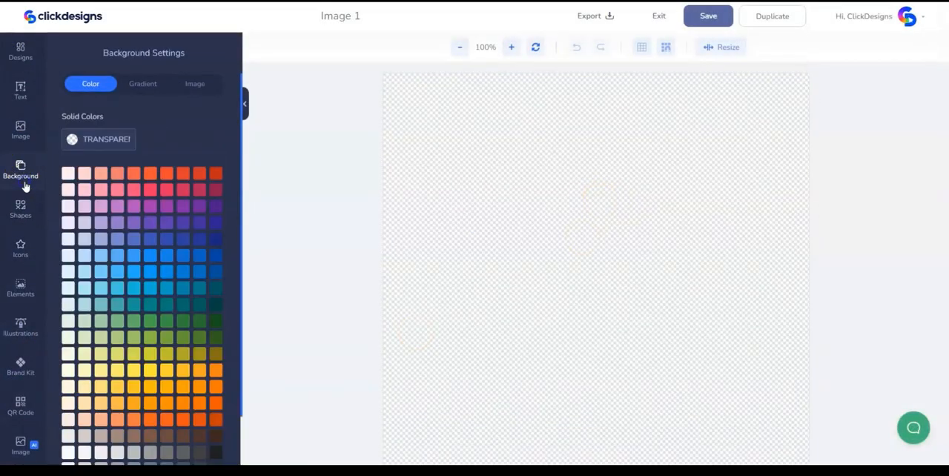
scroll(117, 297, down, 2)
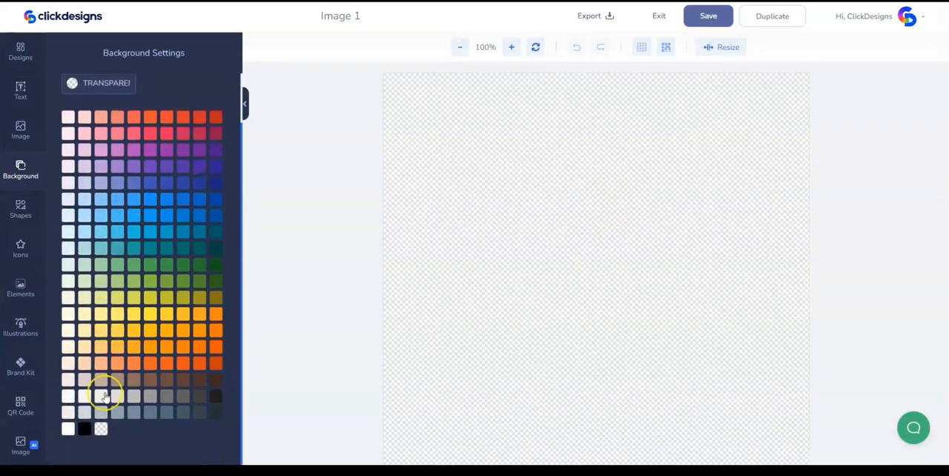
click(66, 429)
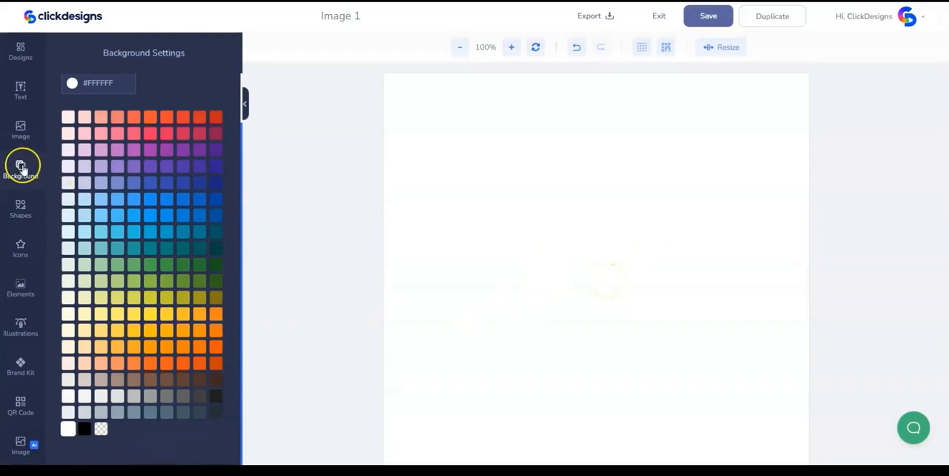
- Upload the Insta_money_secrets (1) image from the computer and place it on the canvas
click(20, 127)
click(156, 116)
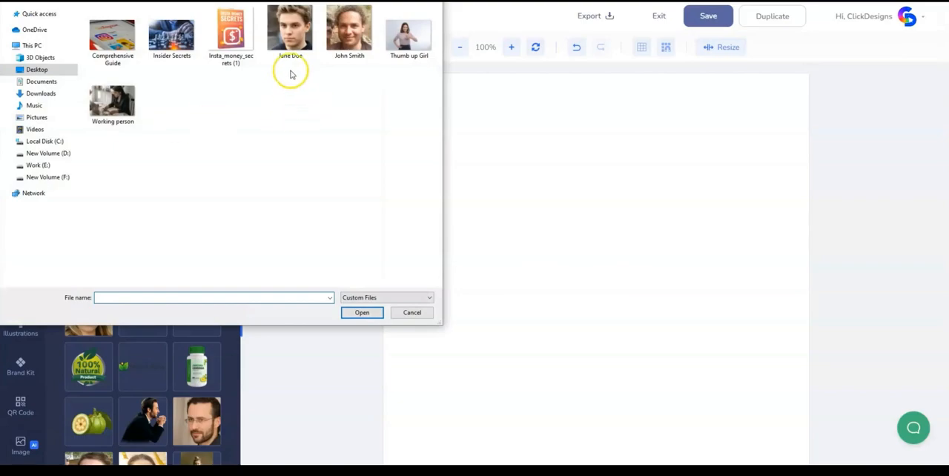
click(247, 46)
click(359, 314)
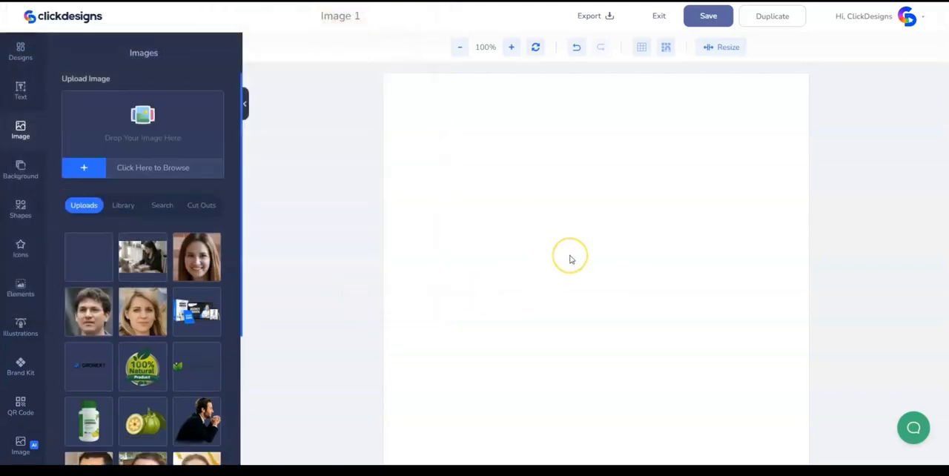
drag(89, 256, 608, 252)
- Scale down the Insta Money Secrets book image and center it horizontally on the canvas
click(602, 238)
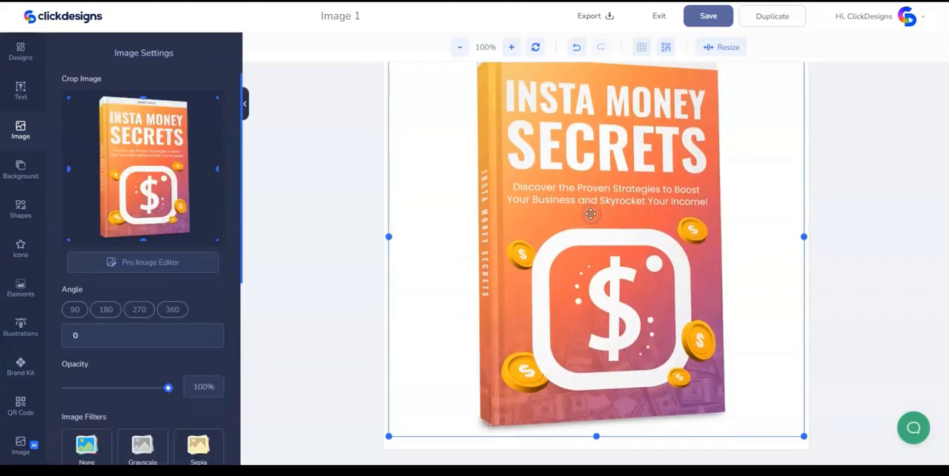
drag(803, 435, 714, 364)
drag(588, 305, 622, 294)
scroll(598, 312, up, 1)
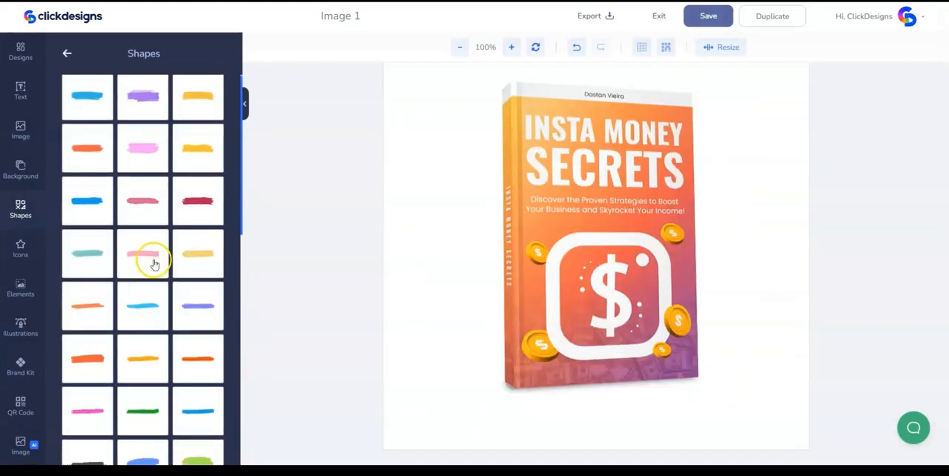
- Add the round turquoise paint-brush shape from the Brushes shapes to the canvas
scroll(153, 260, down, 5)
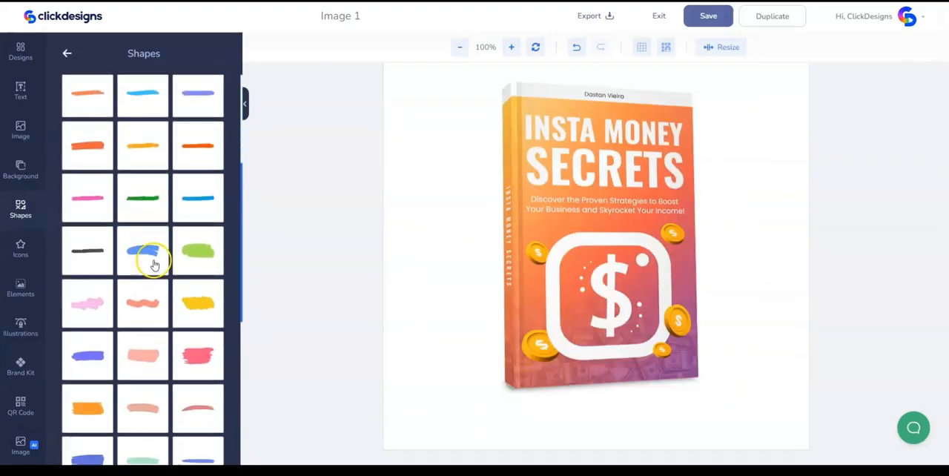
scroll(169, 345, down, 3)
click(141, 422)
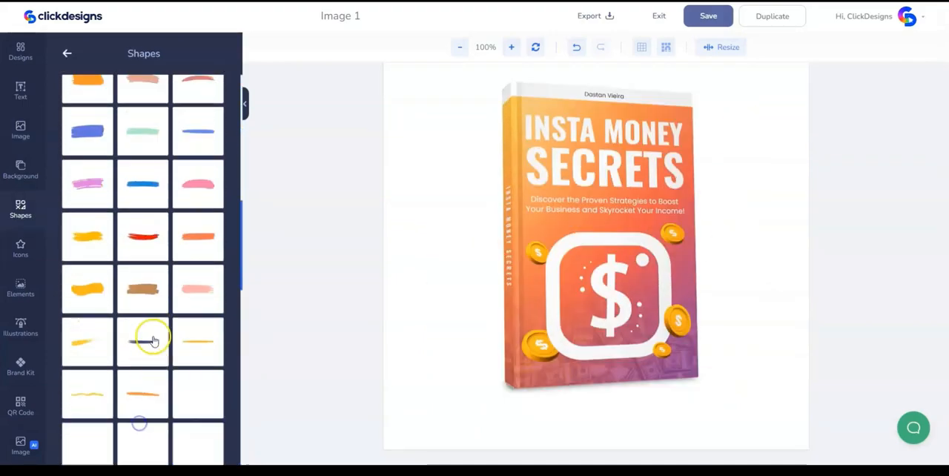
scroll(152, 315, down, 5)
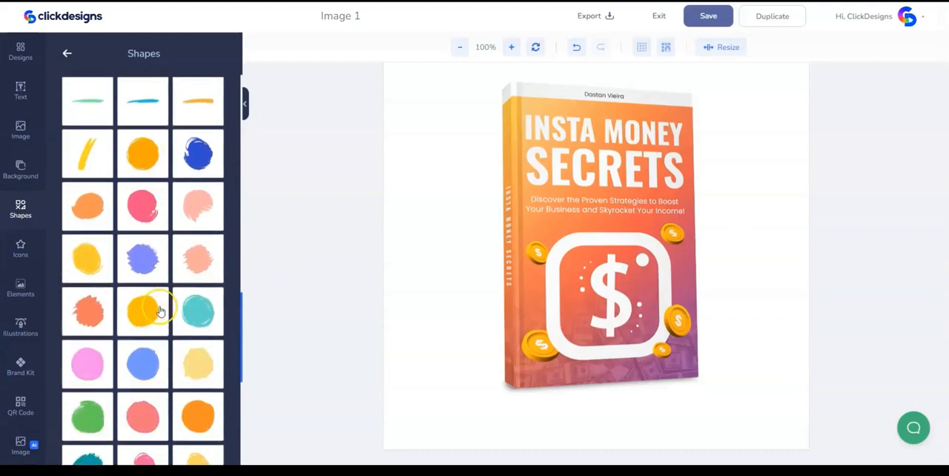
click(198, 312)
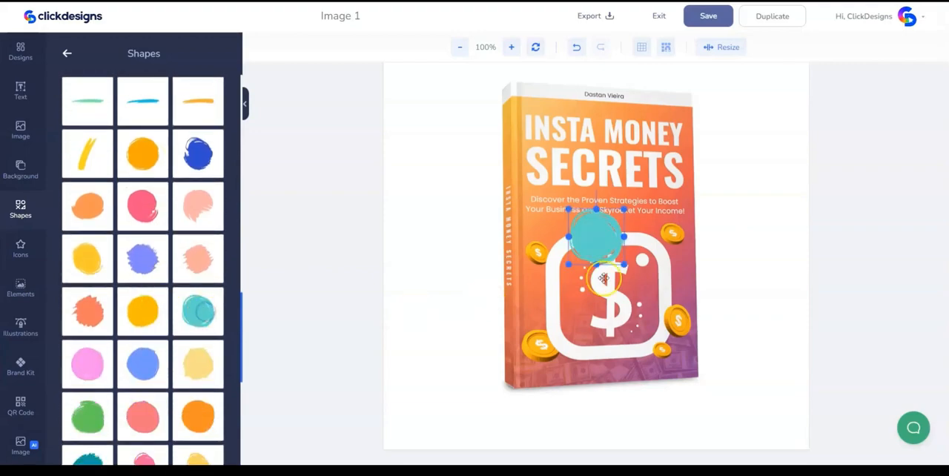
- Enlarge the round brush shape to nearly the book's height and position it over the book image
drag(624, 263, 771, 409)
drag(691, 331, 607, 221)
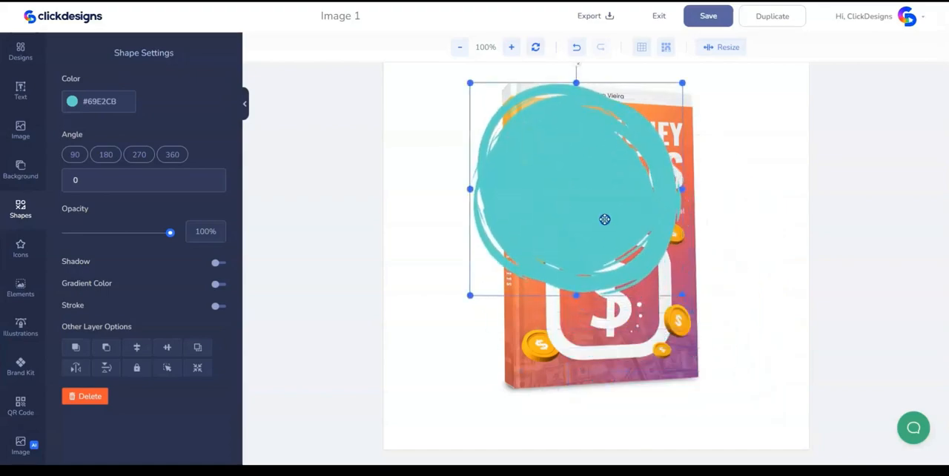
drag(683, 296, 765, 395)
drag(698, 332, 682, 336)
scroll(517, 234, up, 1)
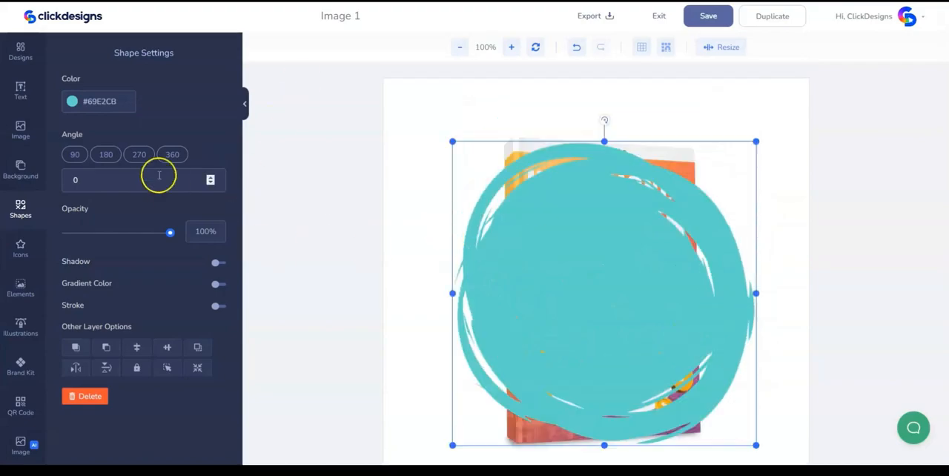
- Recolor the round brush shape to #C36CC2 and send it behind the book
click(102, 108)
text(#C36CC2)
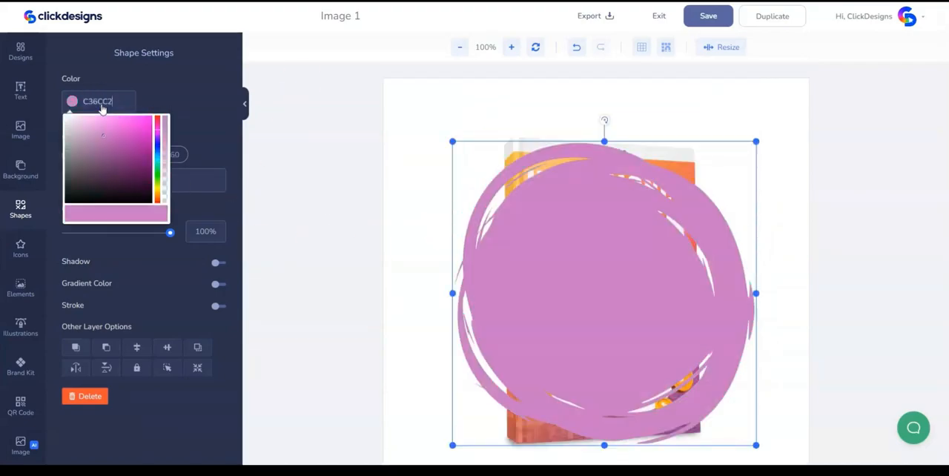
right_click(521, 204)
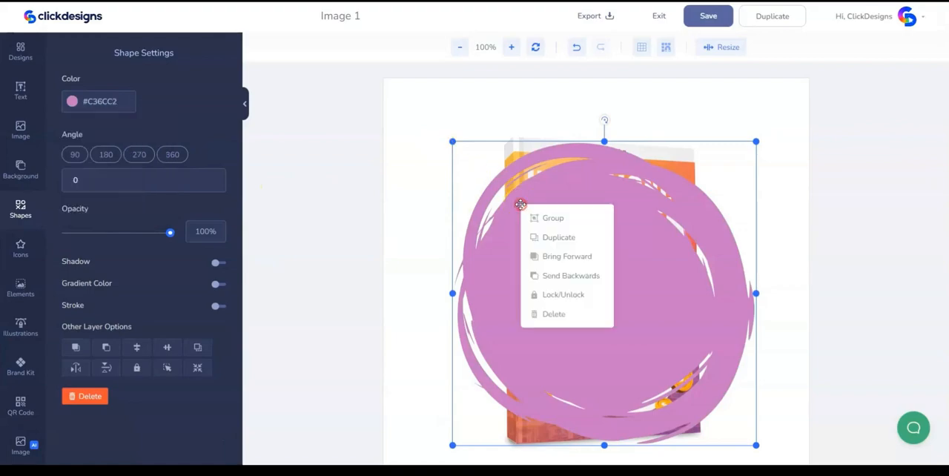
click(565, 281)
click(425, 232)
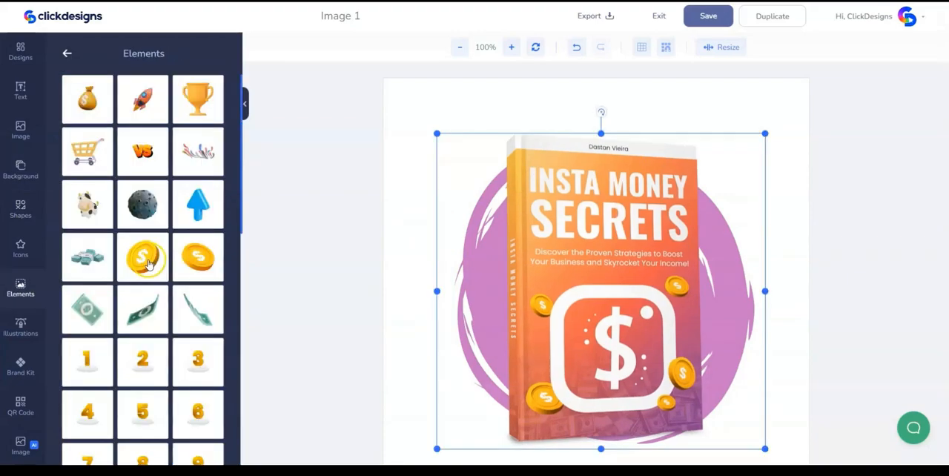
- Add the upright gold dollar coin element, shrink it and place it beside the book's spine, overlapping the brush circle
click(153, 262)
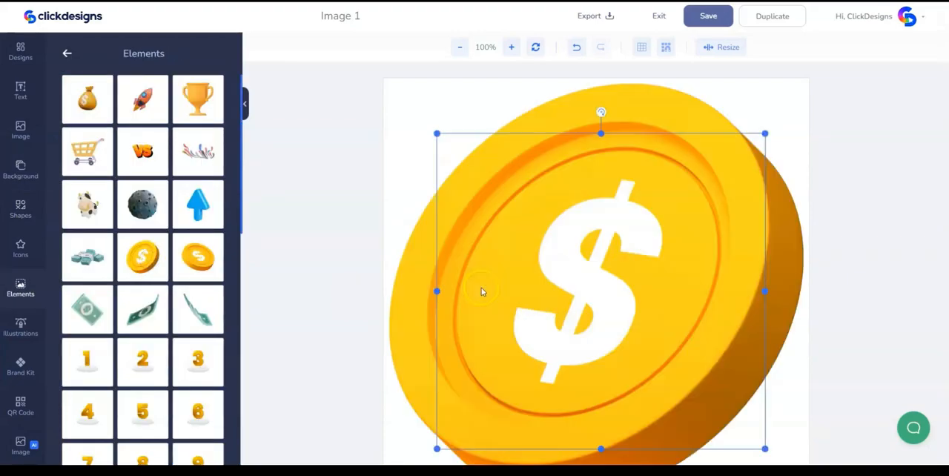
click(713, 164)
drag(805, 91, 504, 252)
drag(527, 329, 470, 266)
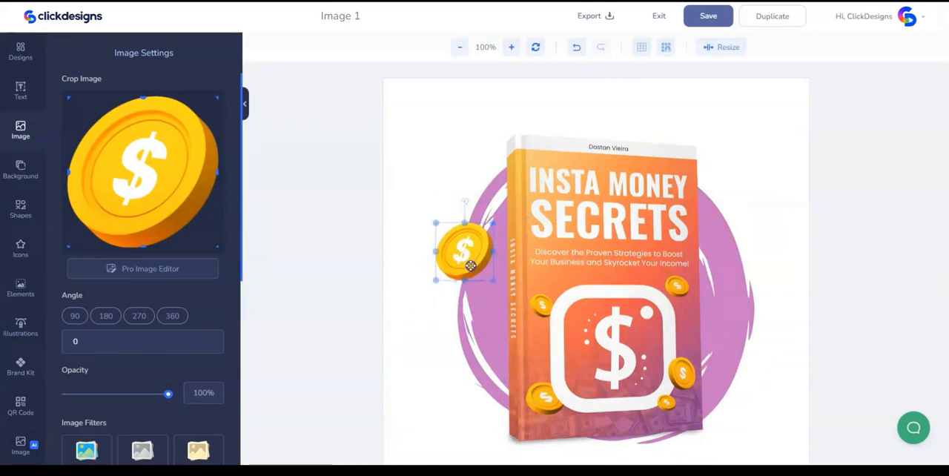
right_click(470, 266)
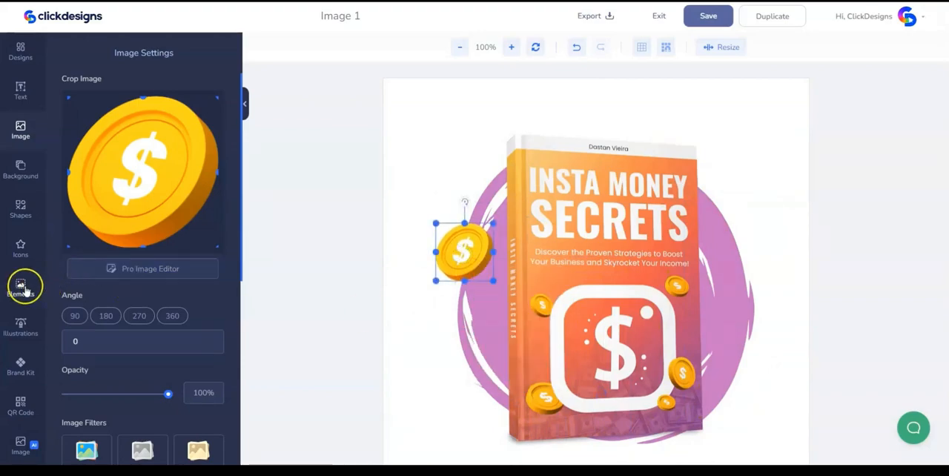
- Add the flatter gold dollar coin element, scale it down and place it beside the book's lower right edge
click(20, 287)
drag(217, 261, 531, 280)
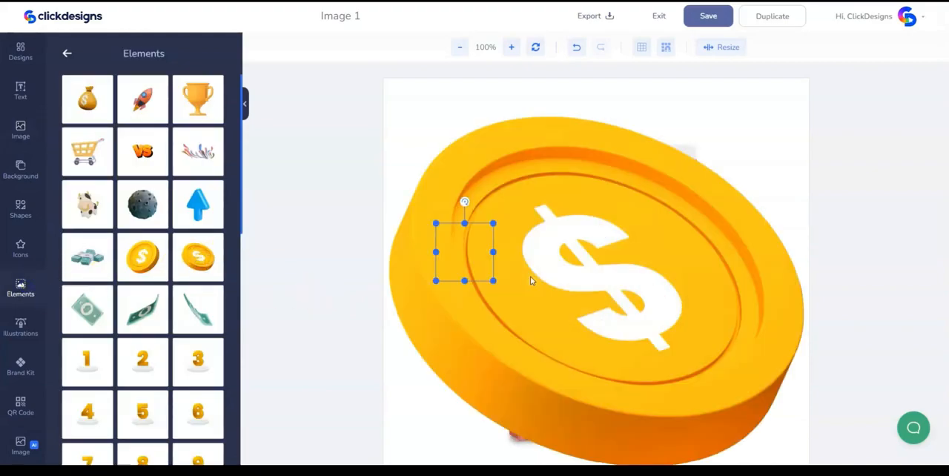
click(568, 254)
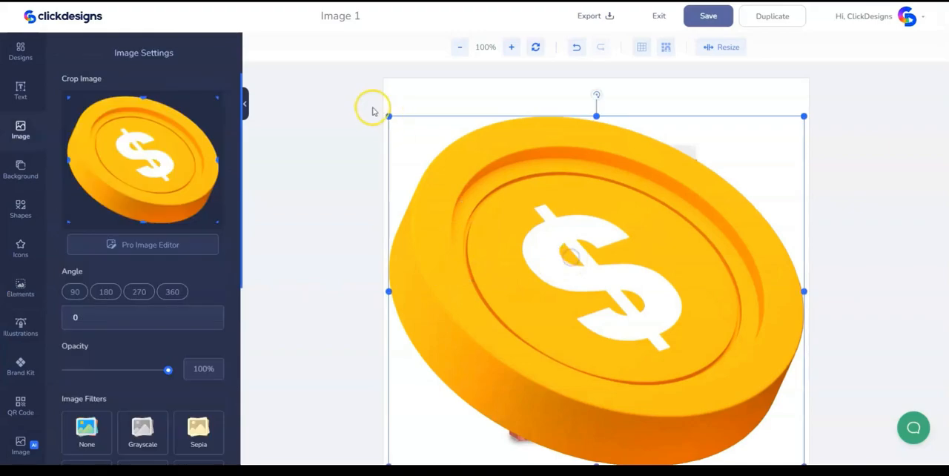
drag(387, 117, 753, 315)
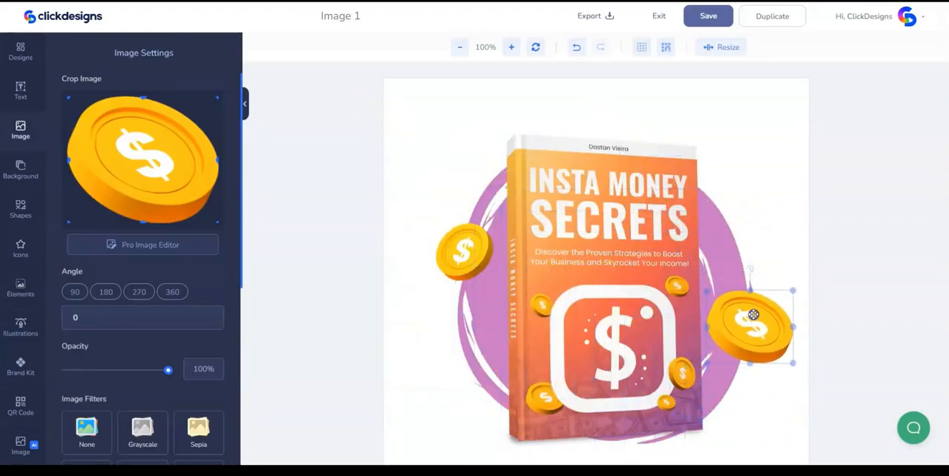
drag(792, 363, 755, 338)
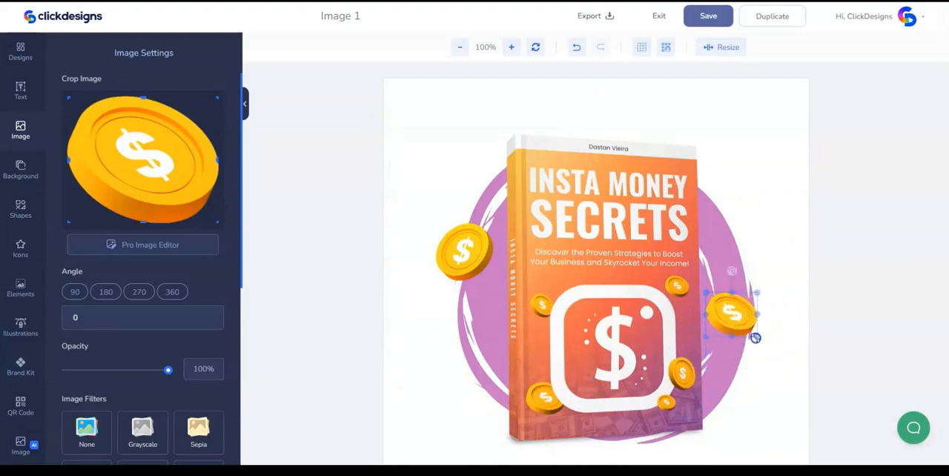
- Fill the canvas background with a solid purple using the copied color code
click(418, 117)
click(97, 90)
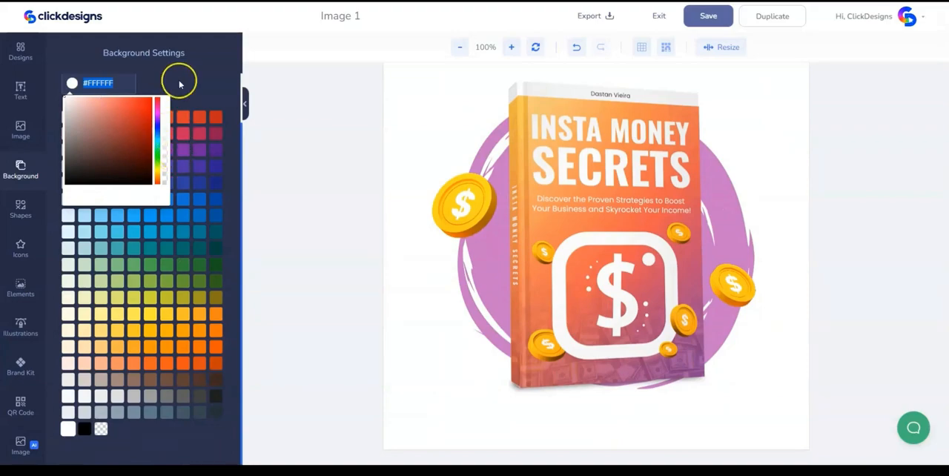
key(ctrl+v)
click(449, 130)
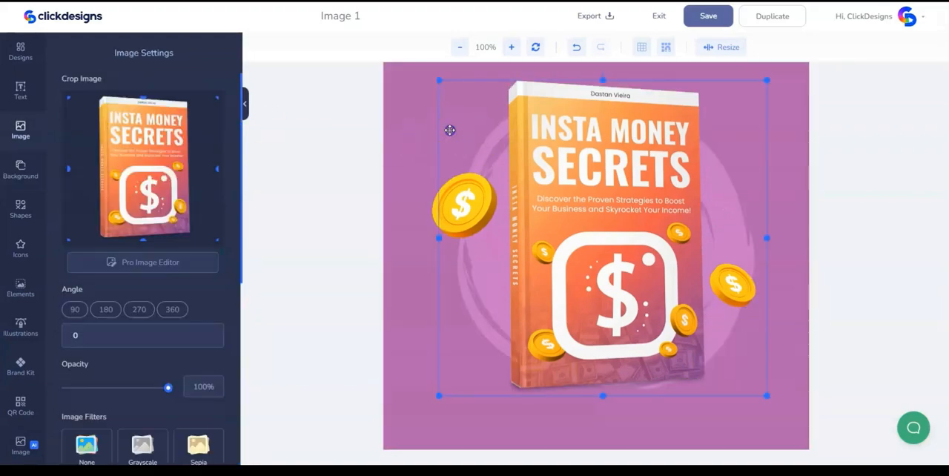
drag(557, 188, 563, 223)
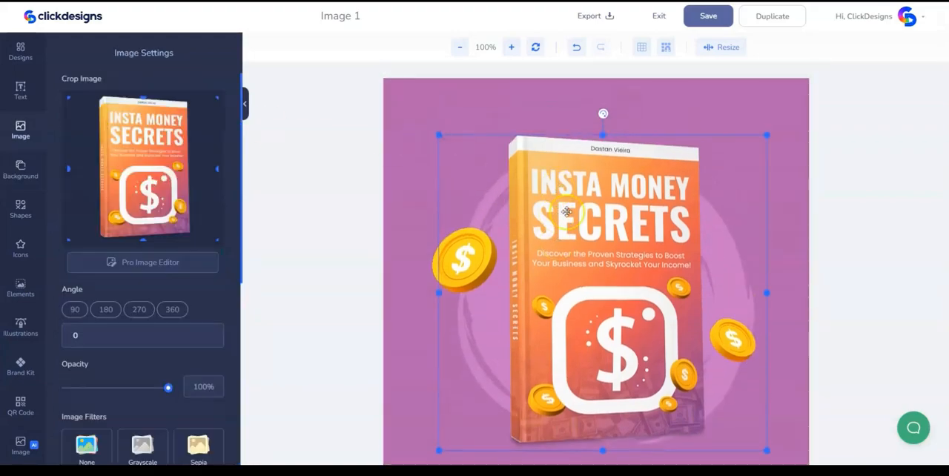
- Add the dashed-line doodle from the Doodles shapes to the canvas
click(19, 211)
scroll(83, 185, up, 10)
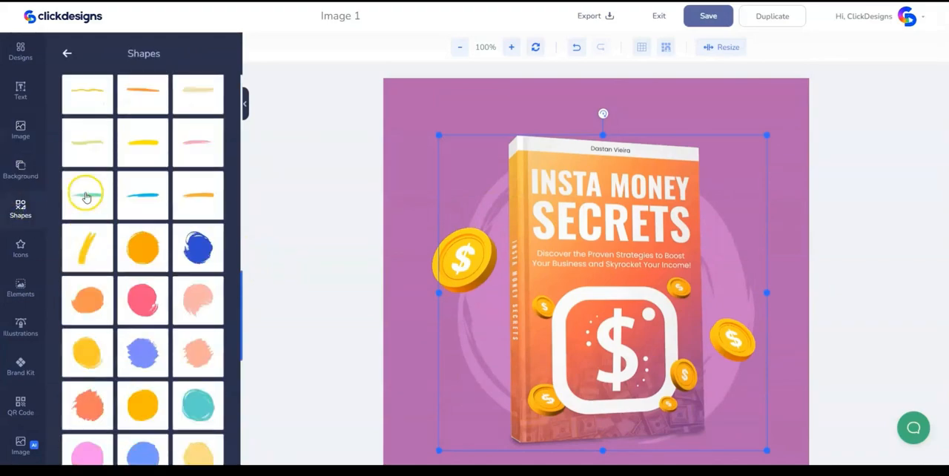
click(65, 53)
scroll(152, 317, down, 2)
scroll(152, 317, down, 1)
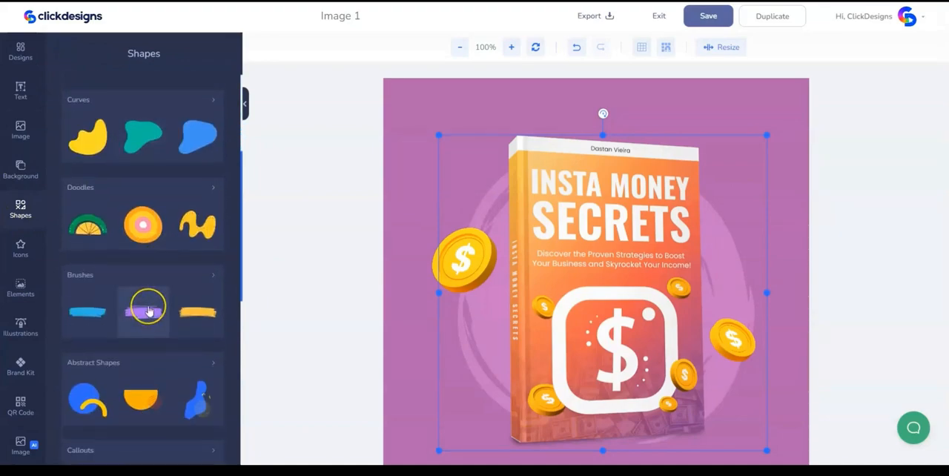
scroll(144, 307, down, 3)
scroll(148, 311, up, 1)
scroll(148, 311, up, 3)
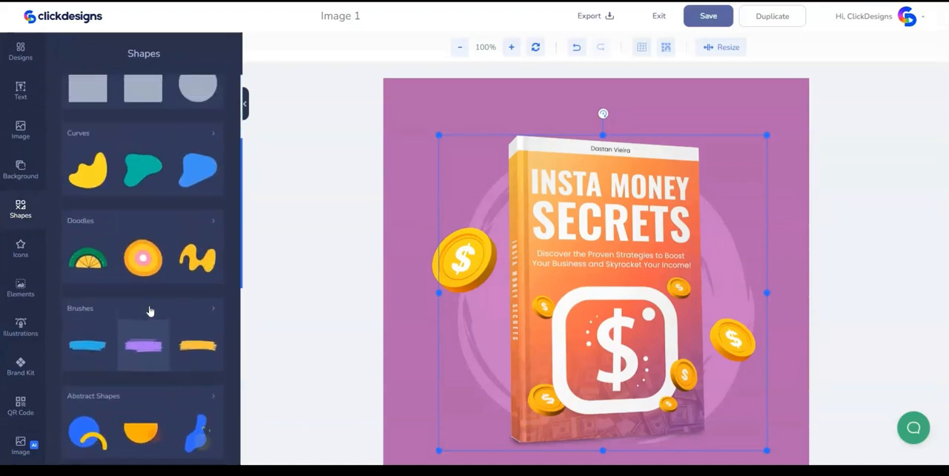
click(141, 234)
mouse_move(141, 245)
mouse_down()
mouse_move(347, 327)
mouse_move(615, 305)
mouse_move(598, 292)
mouse_up()
- Recolor the dashed-line doodle white (#FFFFFF) and place it behind the book's upper right edge
click(95, 101)
drag(91, 140, 51, 99)
mouse_move(619, 329)
mouse_down()
mouse_move(703, 200)
mouse_move(709, 220)
mouse_up()
right_click(709, 220)
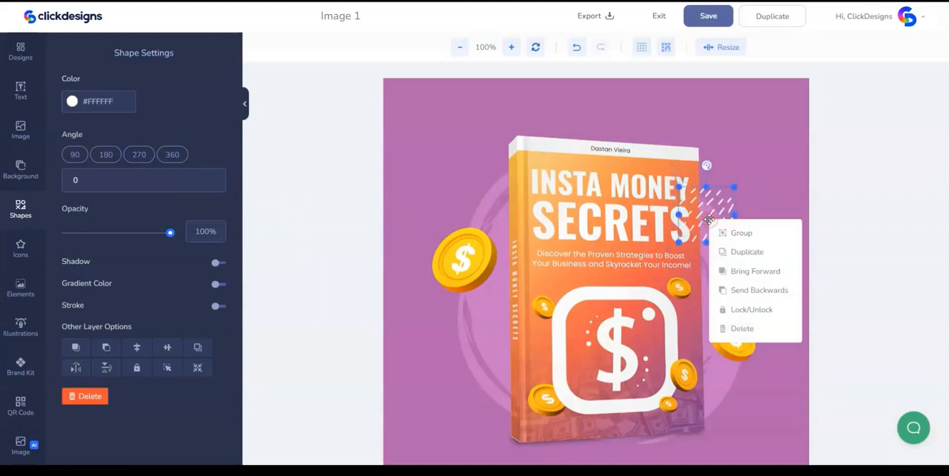
click(749, 291)
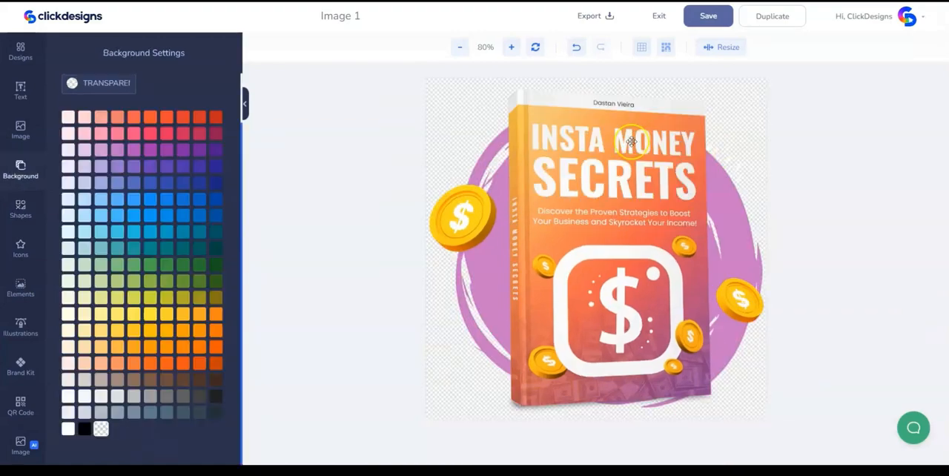
- Save the Image 1 design and export it as a PNG at 96 DPI
click(702, 22)
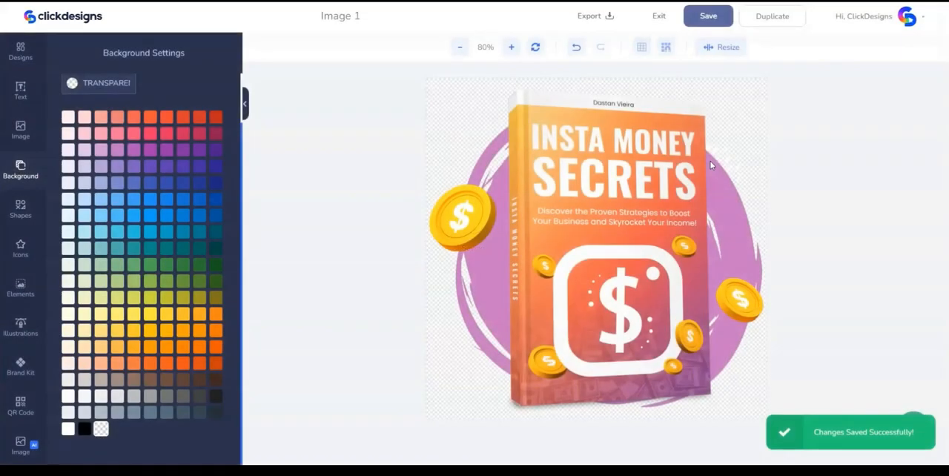
click(594, 17)
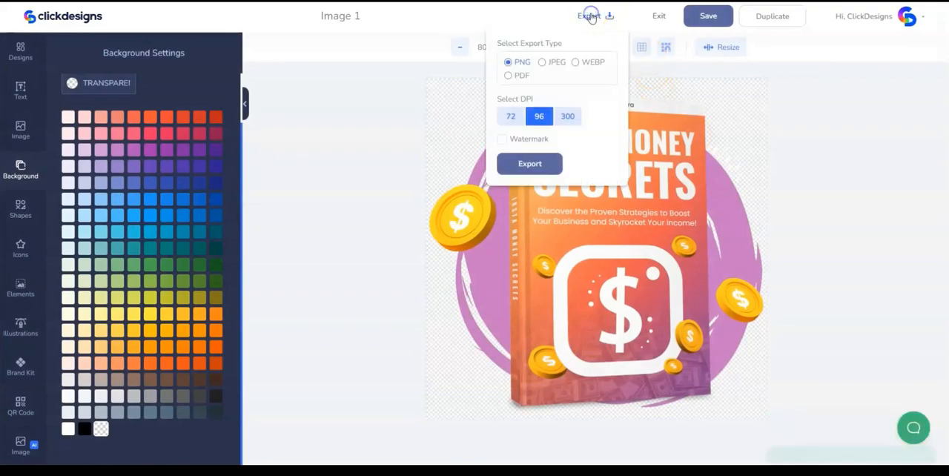
click(539, 163)
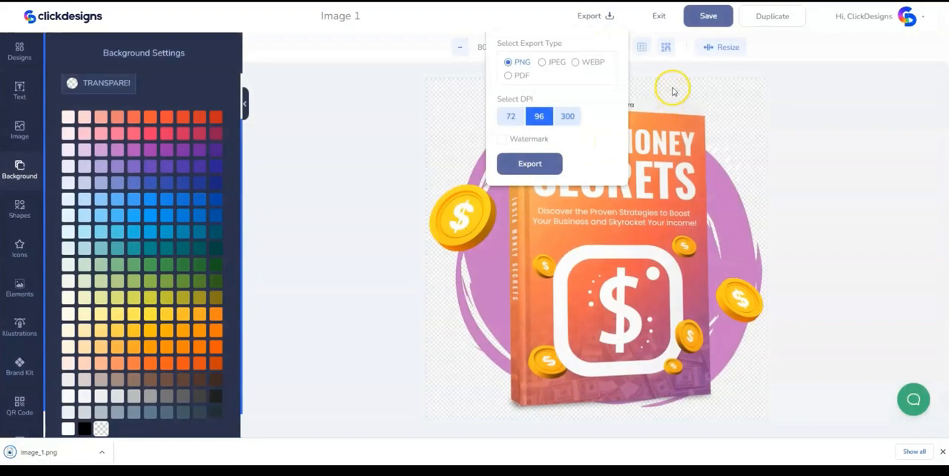
click(672, 90)
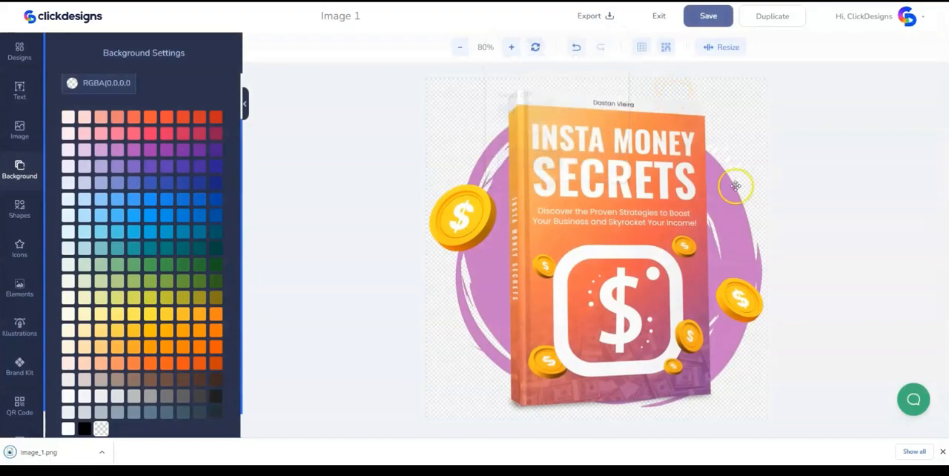
click(943, 452)
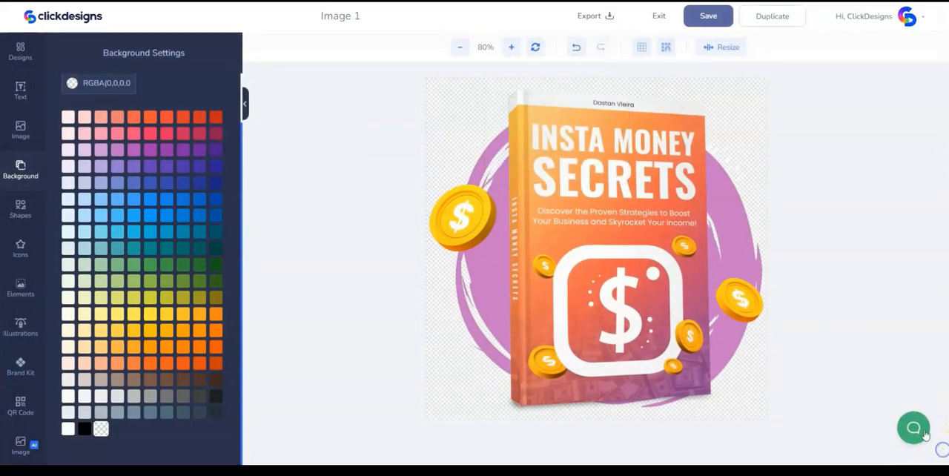
- Exit the Image 1 design and create a new Blank Canvas design from scratch named Image 2
click(657, 17)
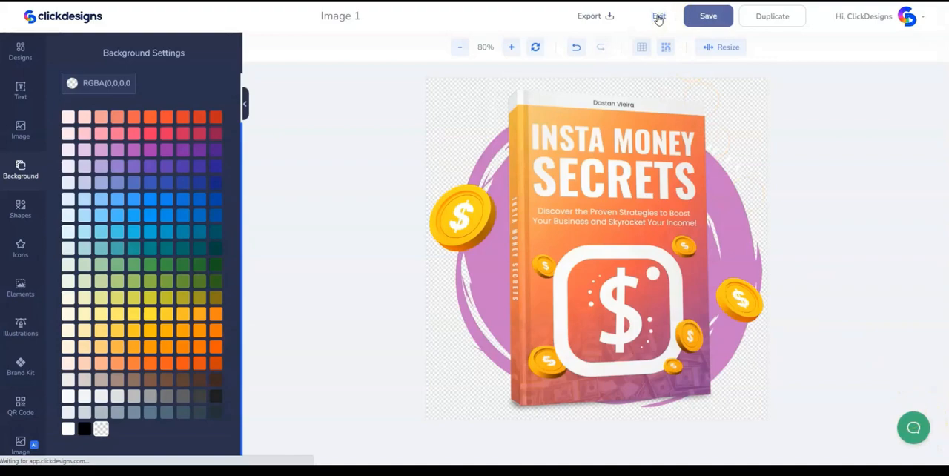
click(135, 318)
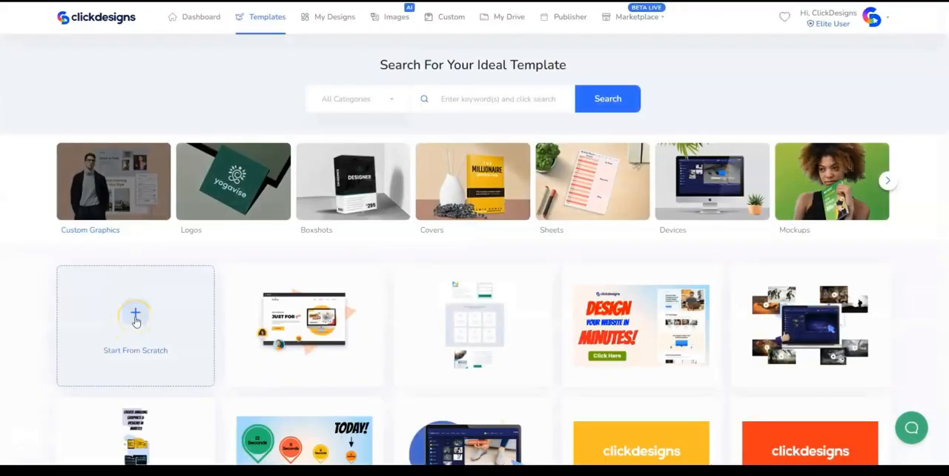
click(135, 317)
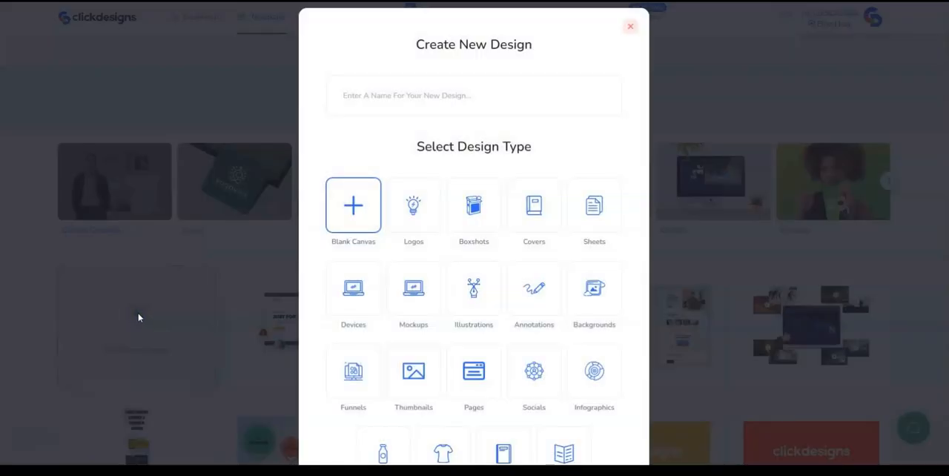
click(378, 91)
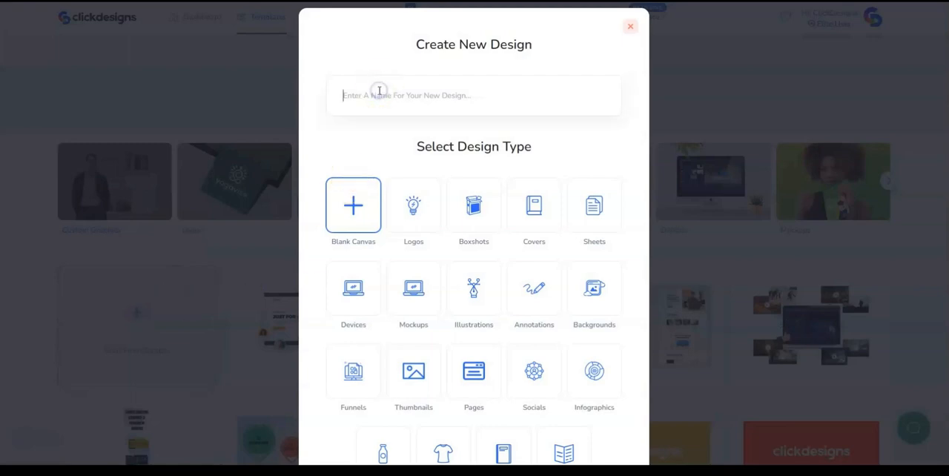
text(Image)
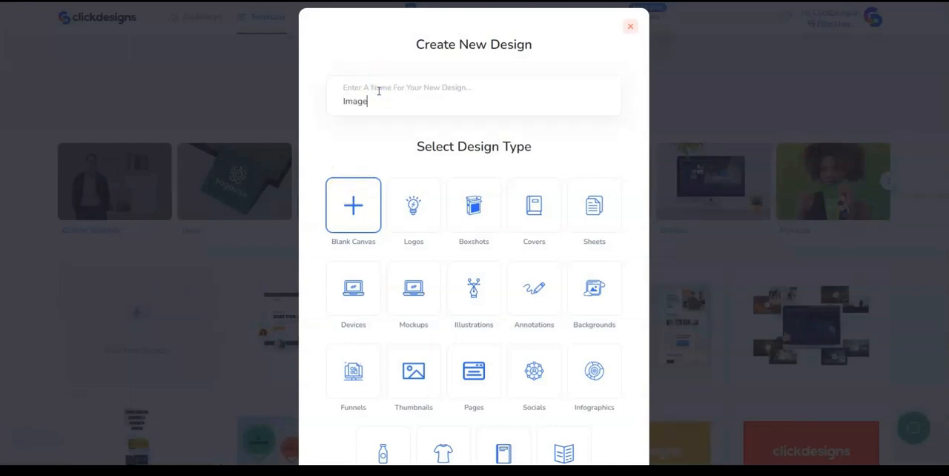
text( 2)
scroll(356, 186, down, 3)
click(474, 416)
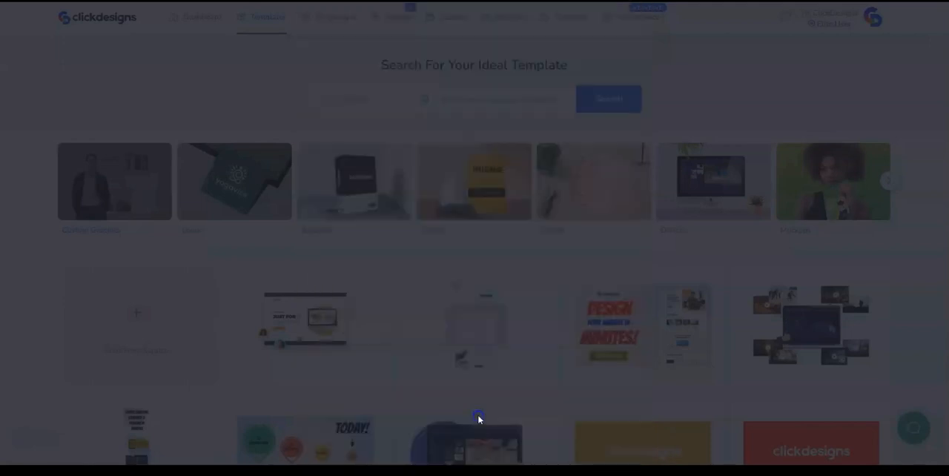
- Set the canvas width to 786 px, replace the default height, and open the blank canvas
drag(383, 249, 356, 252)
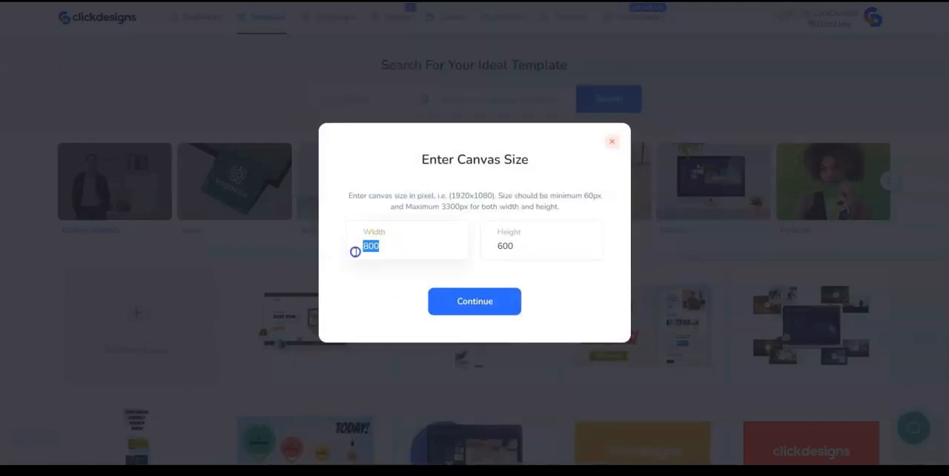
text(786)
click(524, 245)
key(BackSpace)
key(BackSpace)
key(BackSpace)
text(62)
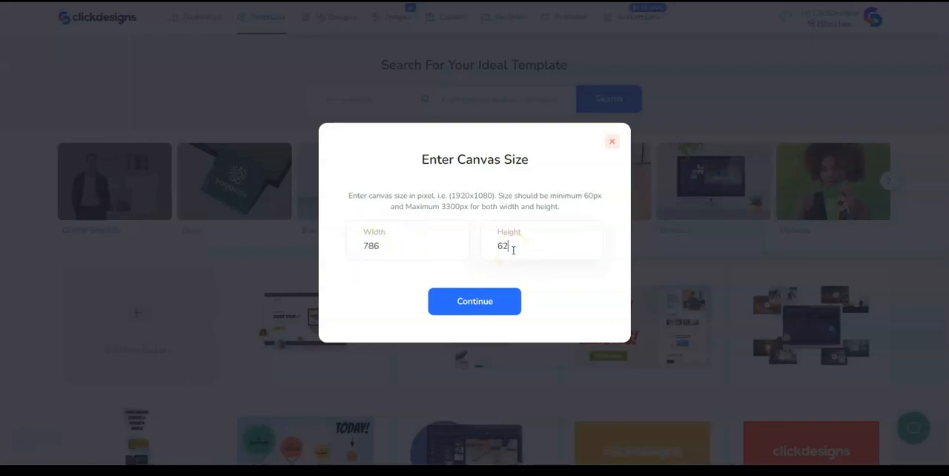
click(457, 306)
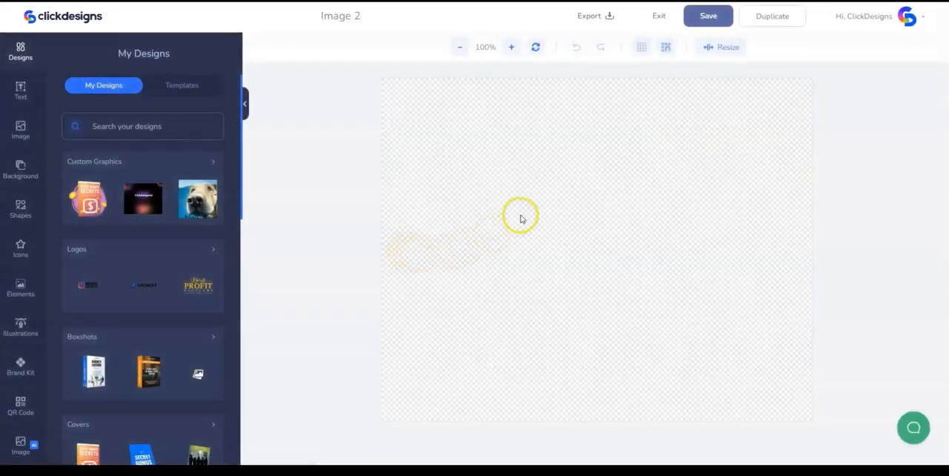
- Fill the canvas background with solid white (#FFFFFF)
click(521, 216)
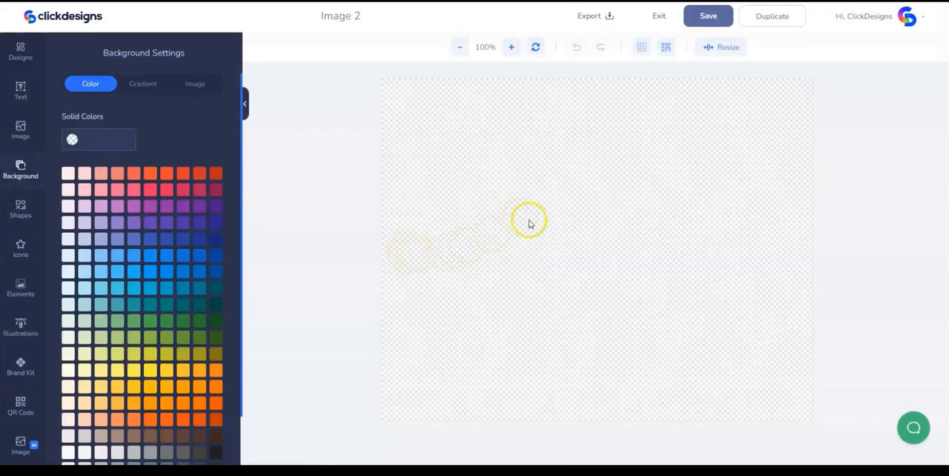
scroll(92, 449, down, 2)
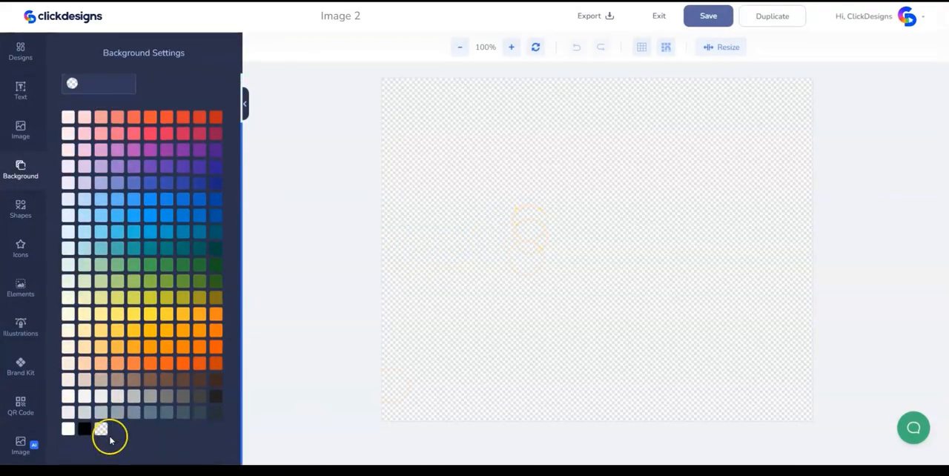
click(68, 430)
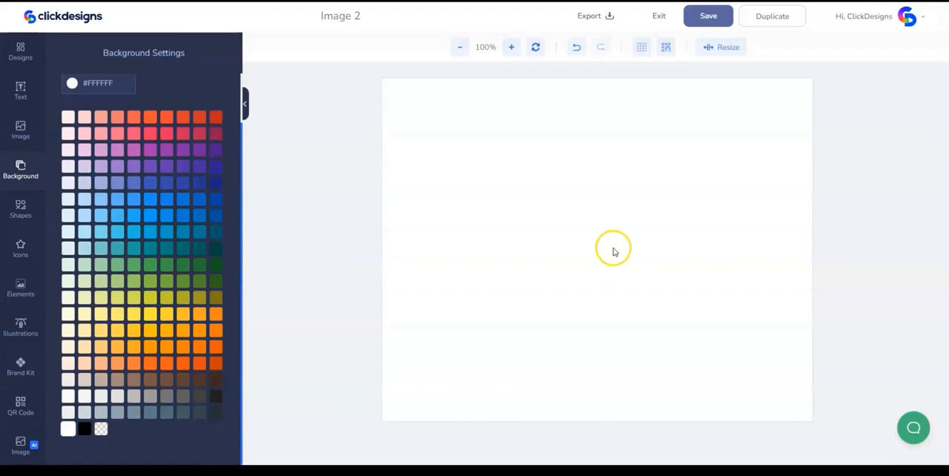
- Add the uploaded photo of the woman working at a laptop and crop a narrow strip off its left side
click(20, 129)
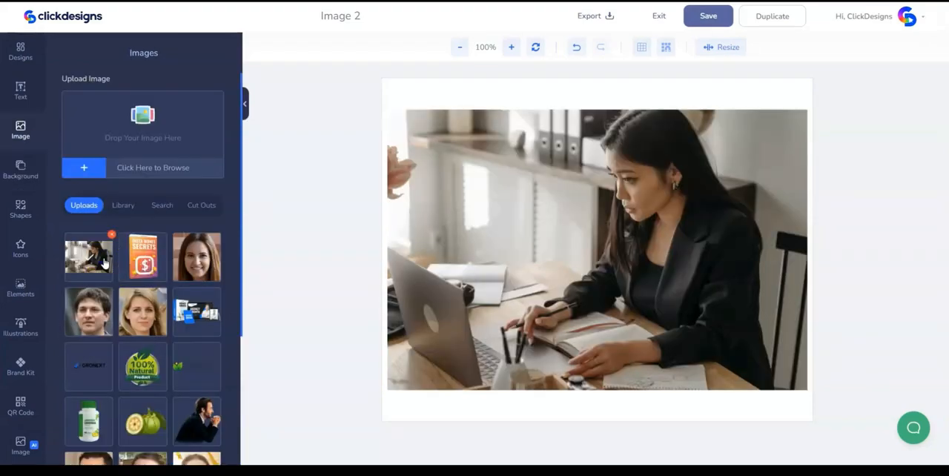
click(481, 200)
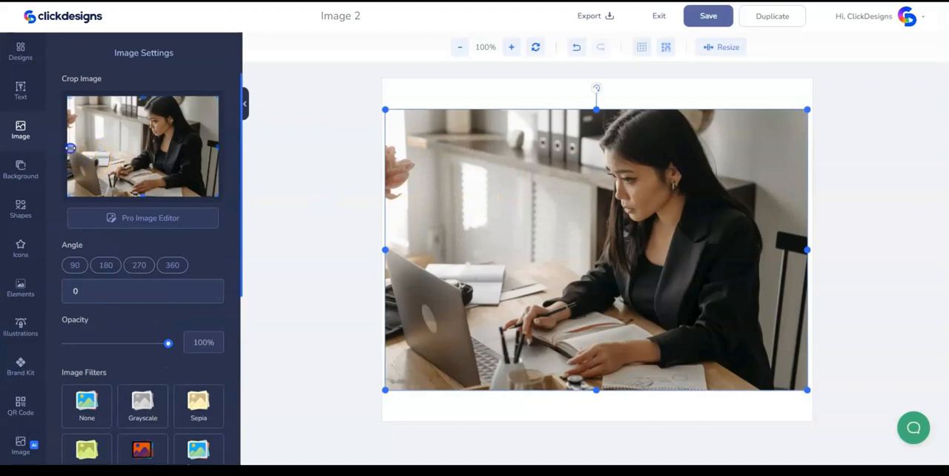
drag(75, 149, 79, 148)
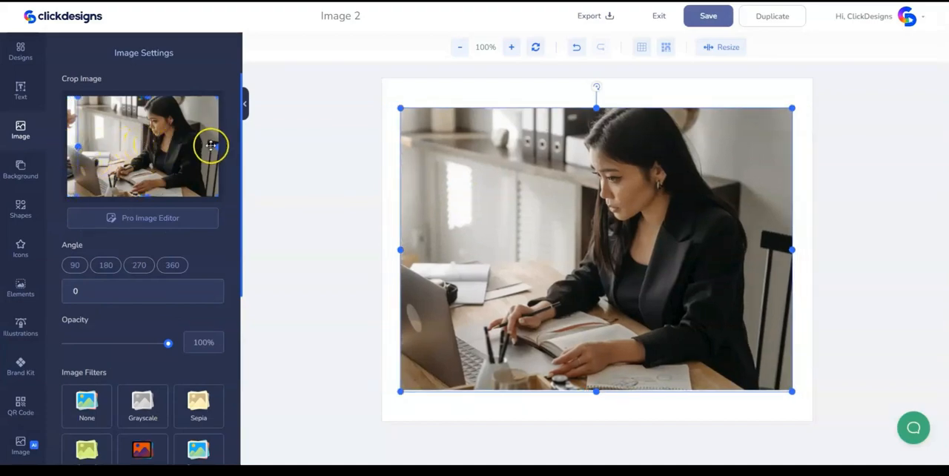
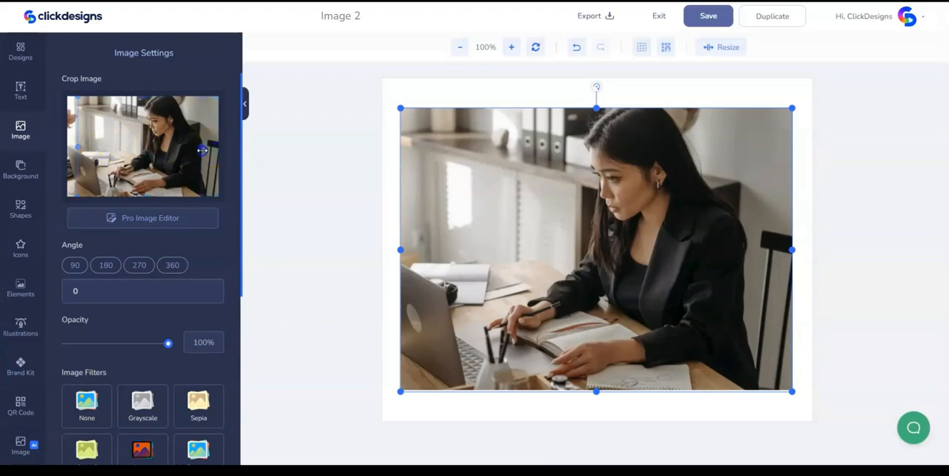
- Crop the right side and a thin strip off the bottom of the photo
drag(202, 151, 200, 149)
drag(139, 194, 139, 191)
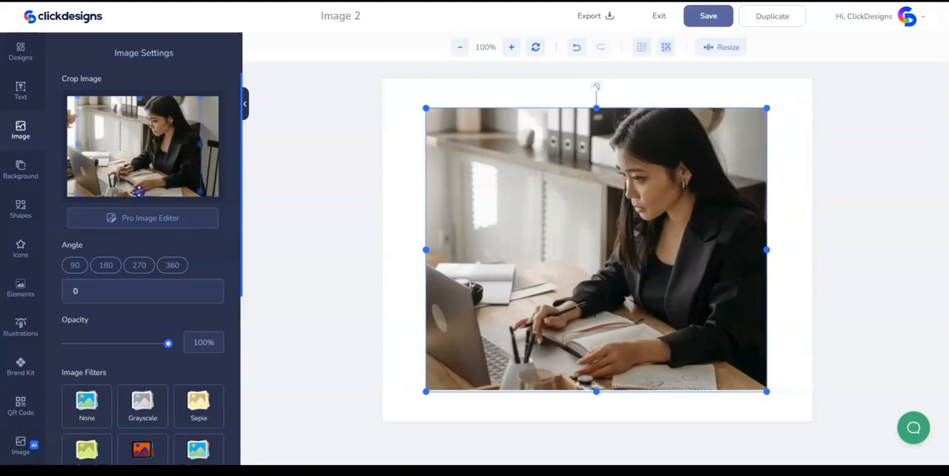
- Add a basic square shape and stretch it over the whole photo with a narrow margin beyond every edge
click(21, 209)
click(92, 248)
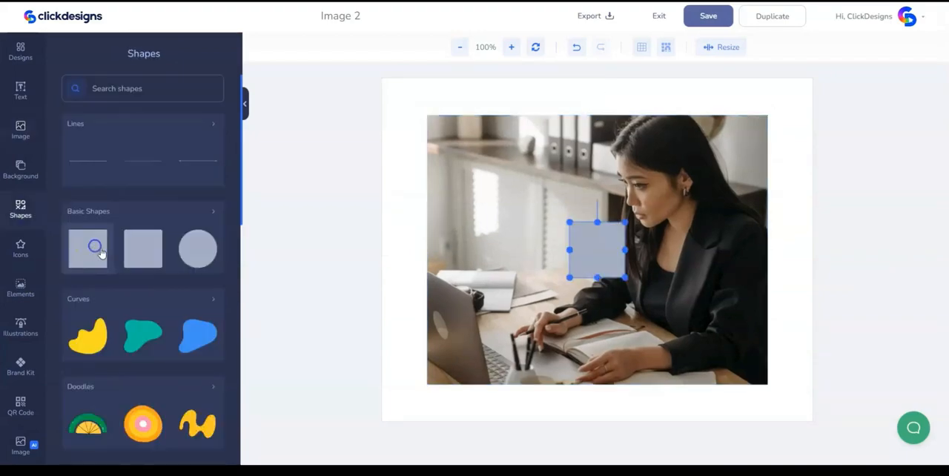
click(589, 245)
drag(589, 246, 482, 197)
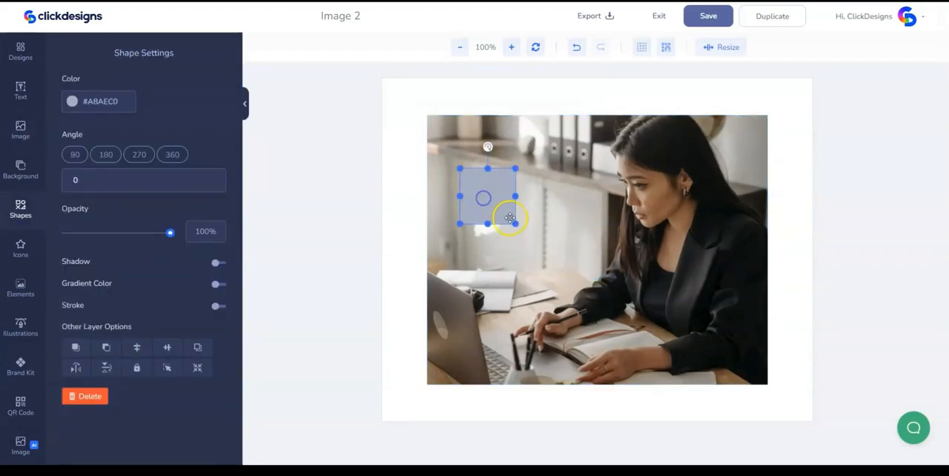
drag(515, 224, 696, 375)
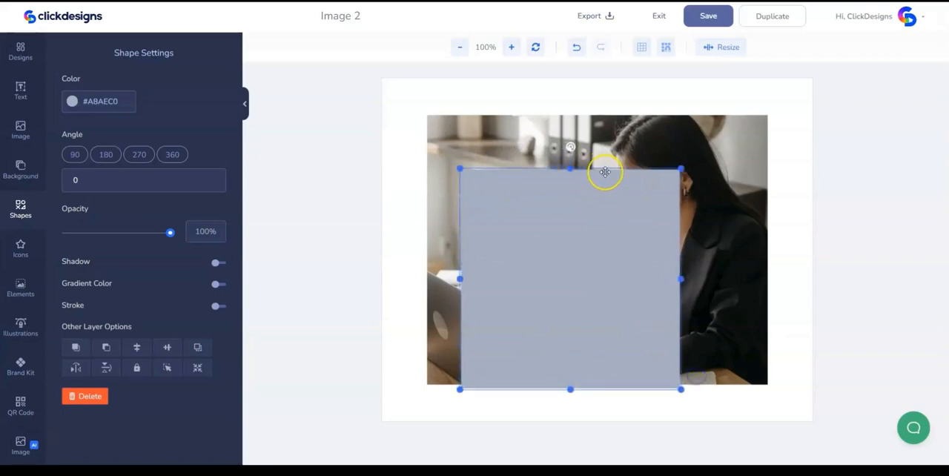
drag(679, 167, 731, 103)
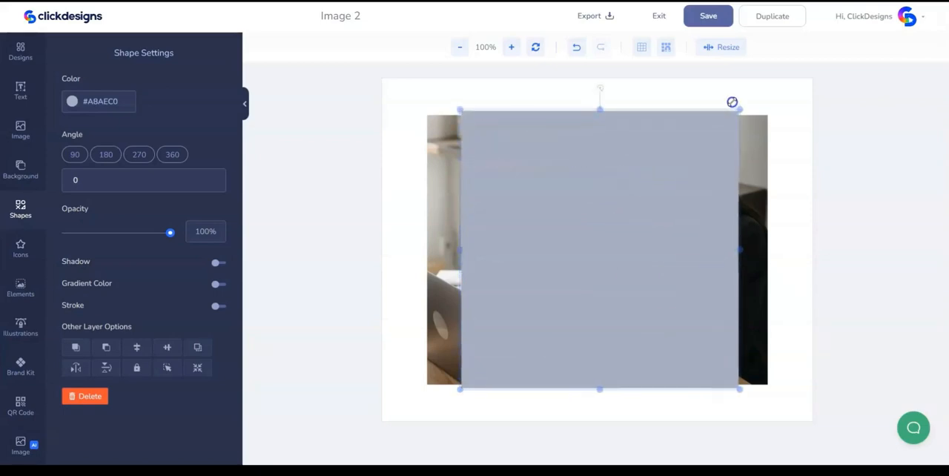
drag(740, 247, 774, 246)
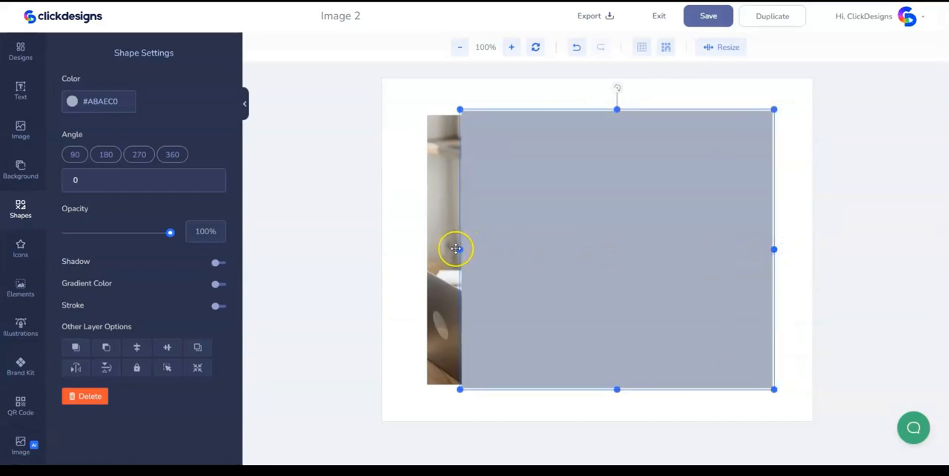
drag(460, 249, 422, 249)
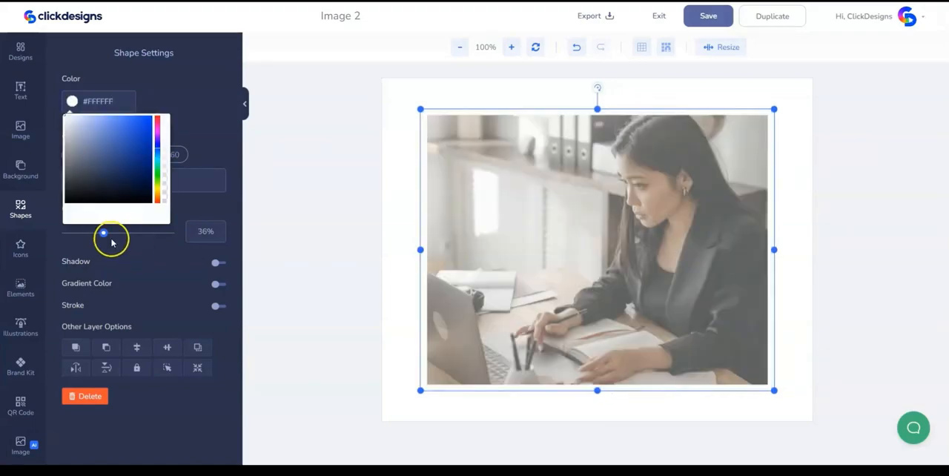
- Fill the rectangle with white (#FFFFFF) and send it backwards so that it frames the photo
drag(110, 236, 180, 243)
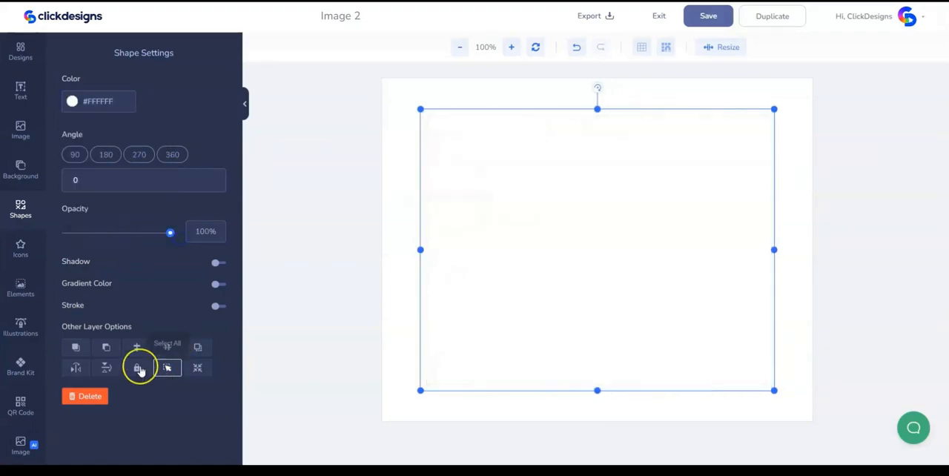
right_click(456, 162)
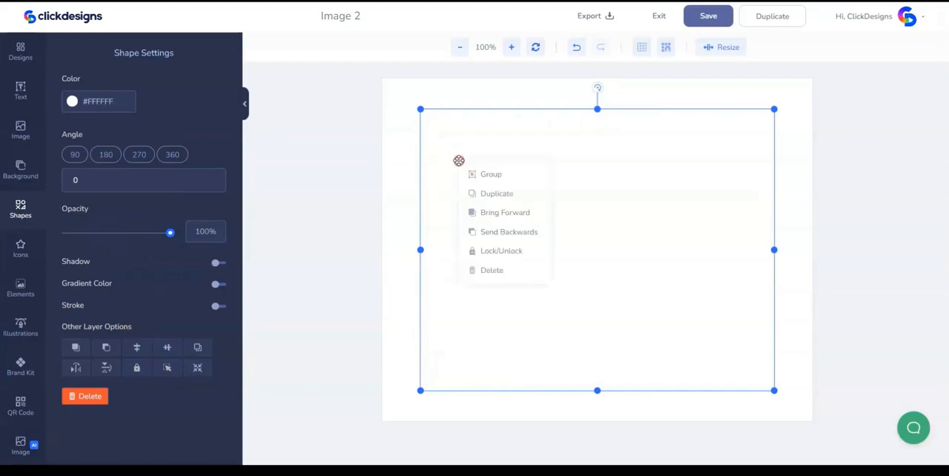
click(489, 232)
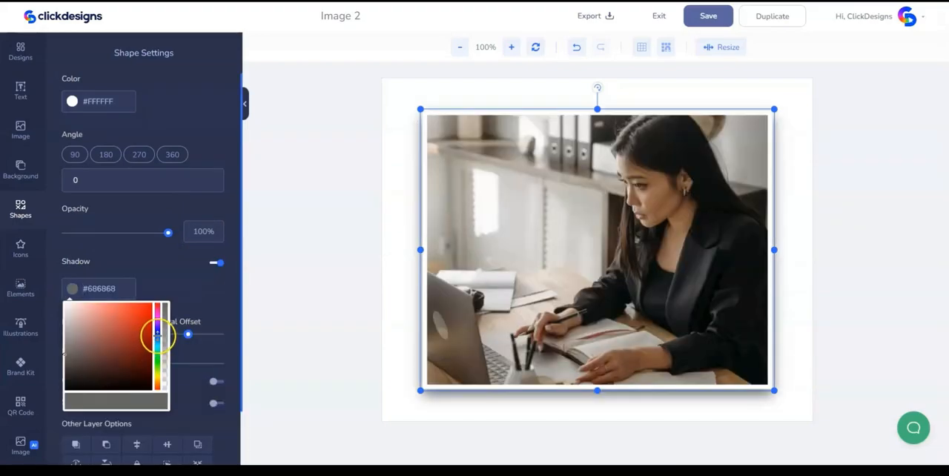
- Give the white frame a drop shadow and shift the shadow colour to a light blue tone
drag(158, 326, 158, 335)
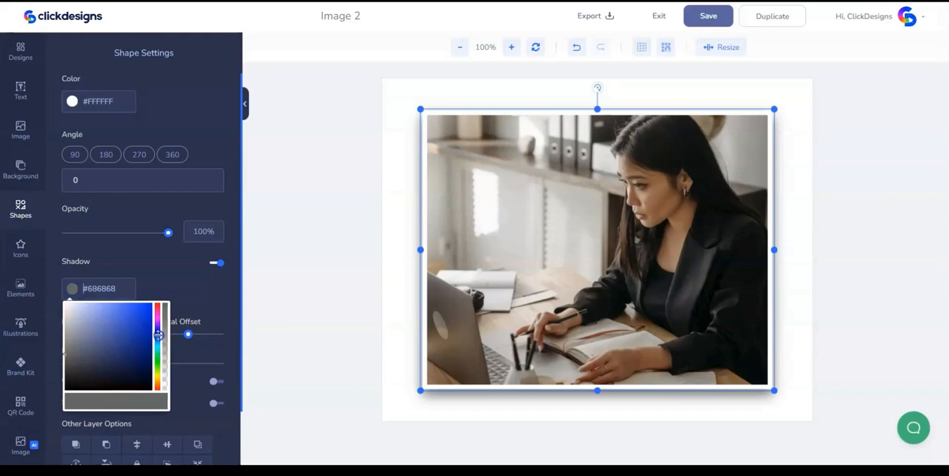
mouse_move(90, 355)
mouse_down()
mouse_move(98, 351)
mouse_move(63, 355)
mouse_move(80, 350)
mouse_move(77, 329)
mouse_up()
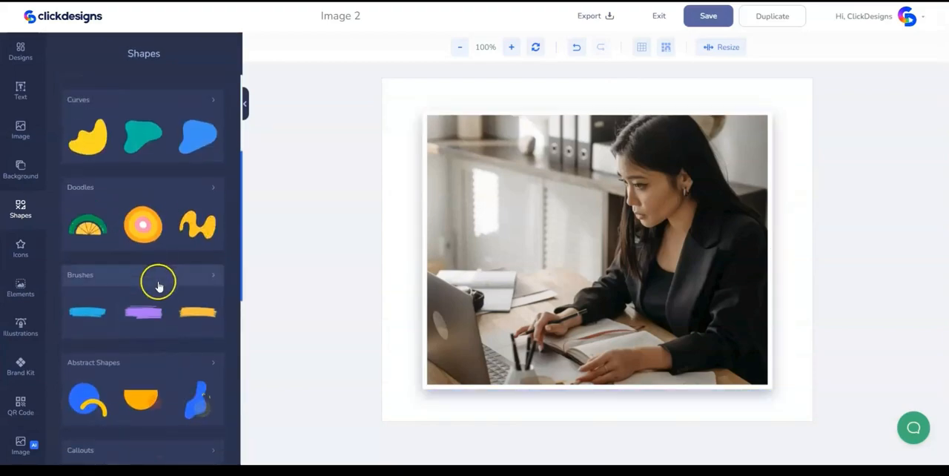
- Add the orange half-circle abstract shape, enlarge it, and place it over the photo's lower left edge
scroll(158, 286, down, 2)
click(159, 259)
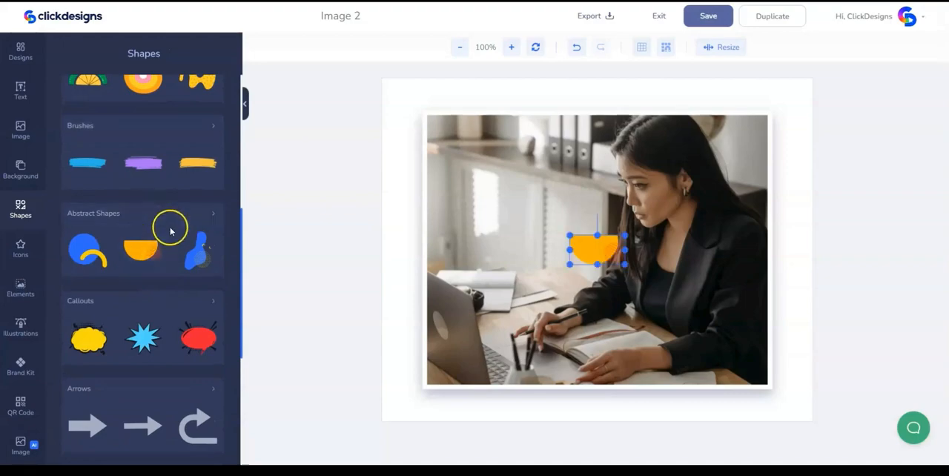
click(594, 252)
drag(594, 253, 583, 357)
drag(496, 320, 483, 316)
- Recolour the half-circle's main fill to yellow (#FFE237)
click(72, 101)
click(135, 117)
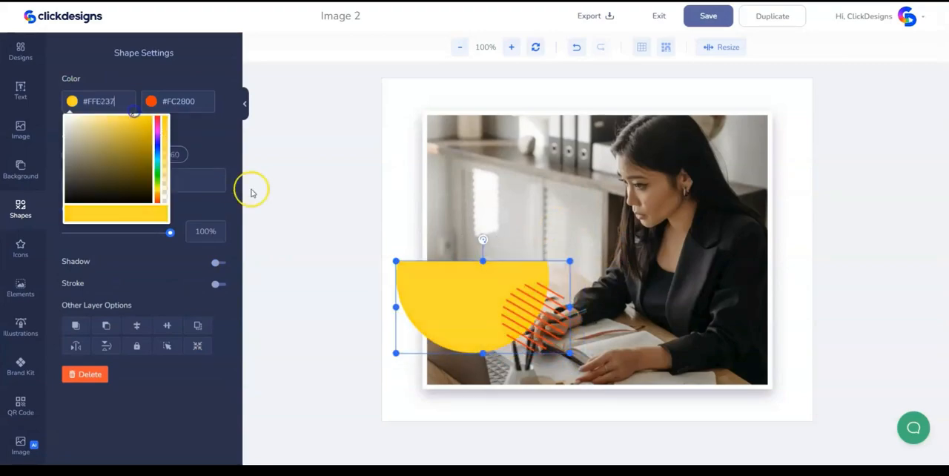
click(217, 135)
- Send the yellow half-circle behind the photo and its frame, and adjust its position so it sticks out at the left edge
right_click(436, 276)
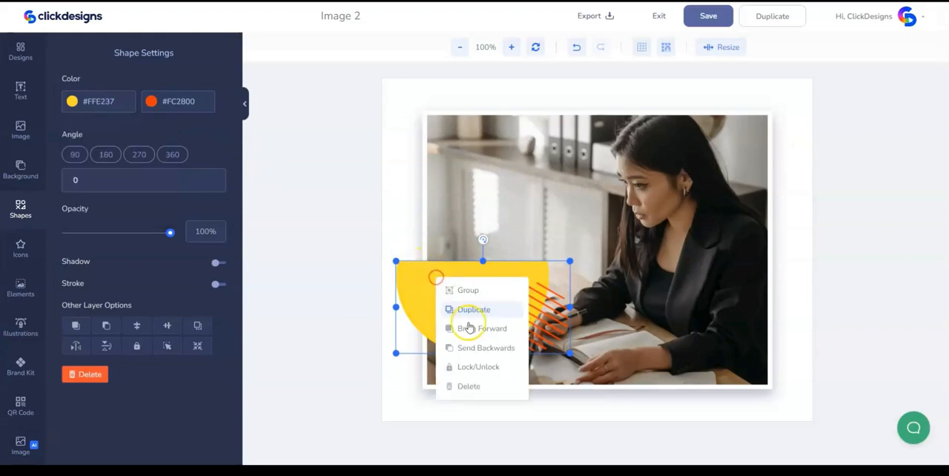
click(468, 348)
click(408, 275)
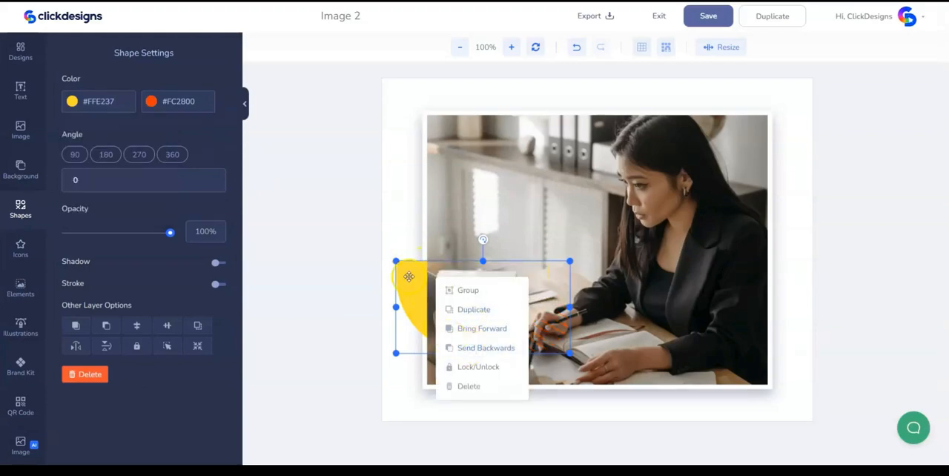
right_click(413, 278)
click(444, 353)
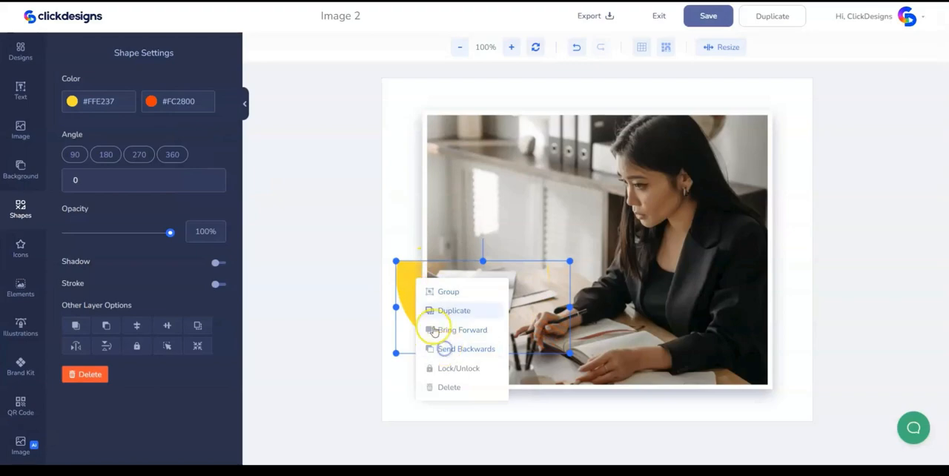
click(413, 275)
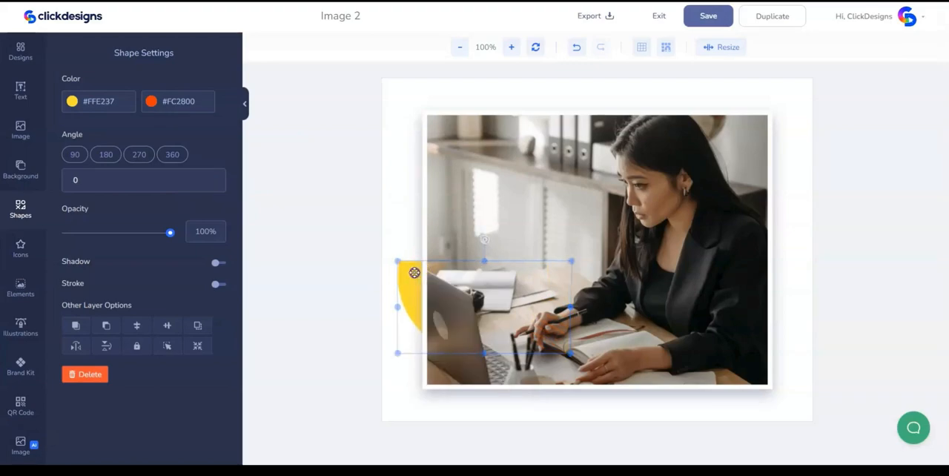
drag(414, 273, 411, 273)
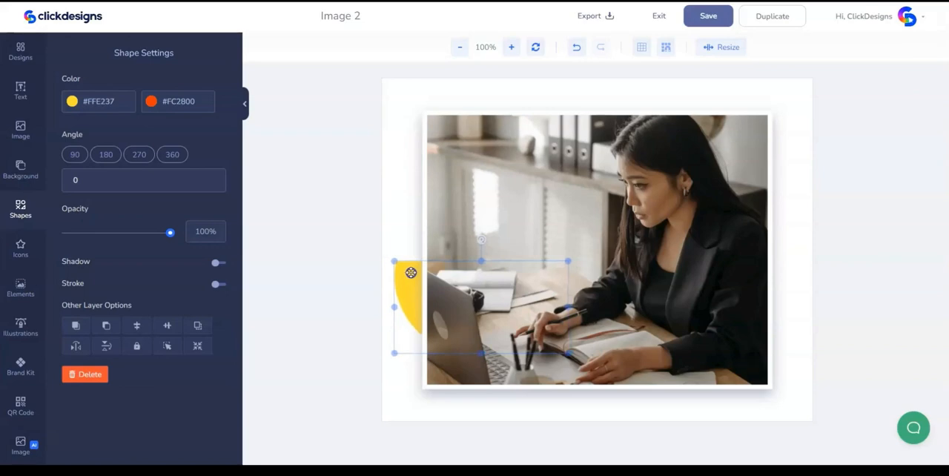
drag(410, 273, 411, 273)
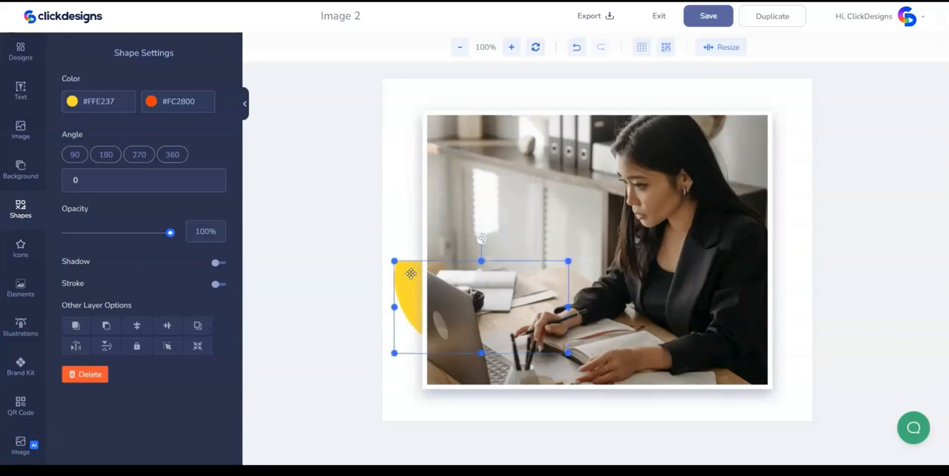
- Add a circle from the basic shapes and enlarge it over the photo
click(20, 207)
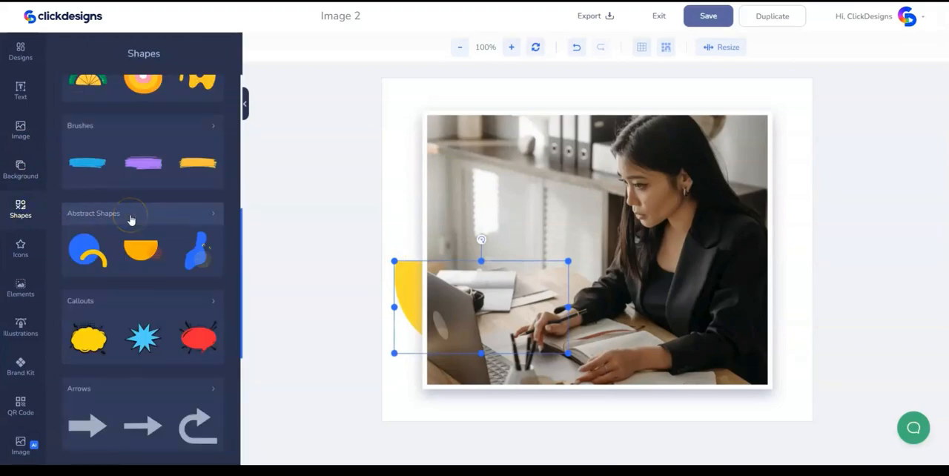
scroll(127, 216, up, 3)
scroll(130, 220, up, 2)
click(198, 245)
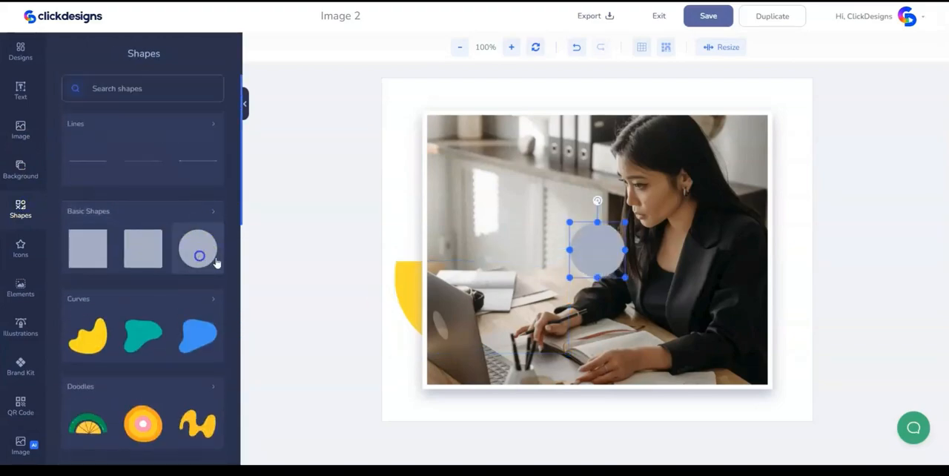
drag(626, 278, 662, 316)
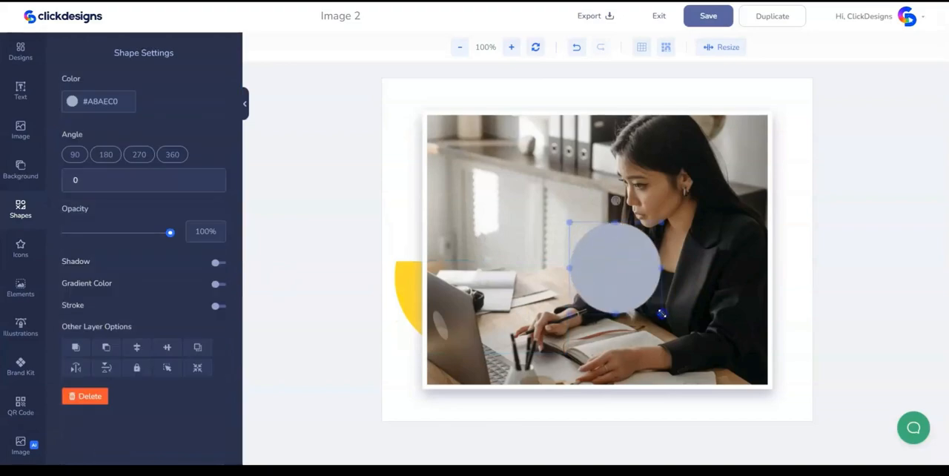
- Send the circle behind the framed photo and position it so it sticks out below the bottom edge
click(590, 394)
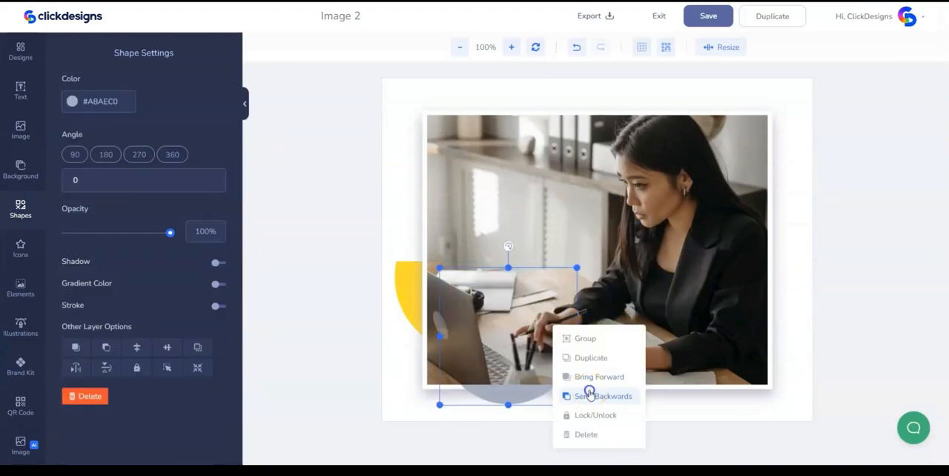
click(514, 399)
drag(518, 396, 551, 394)
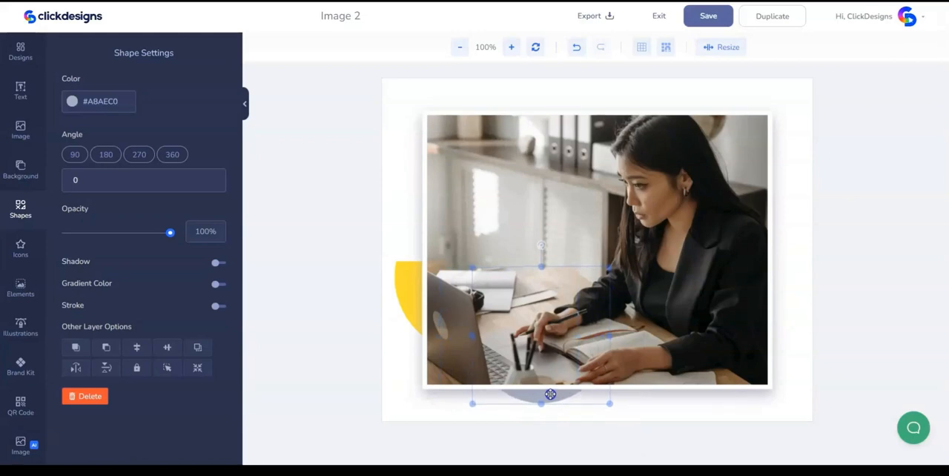
drag(550, 394, 549, 395)
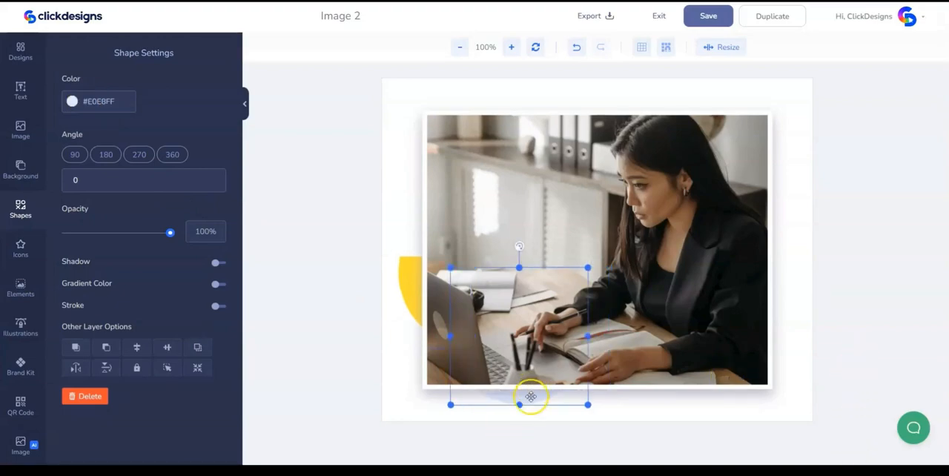
- Add the orange zigzag abstract shape, enlarge it slightly, and place it at the frame's lower right edge
click(19, 211)
scroll(138, 255, down, 4)
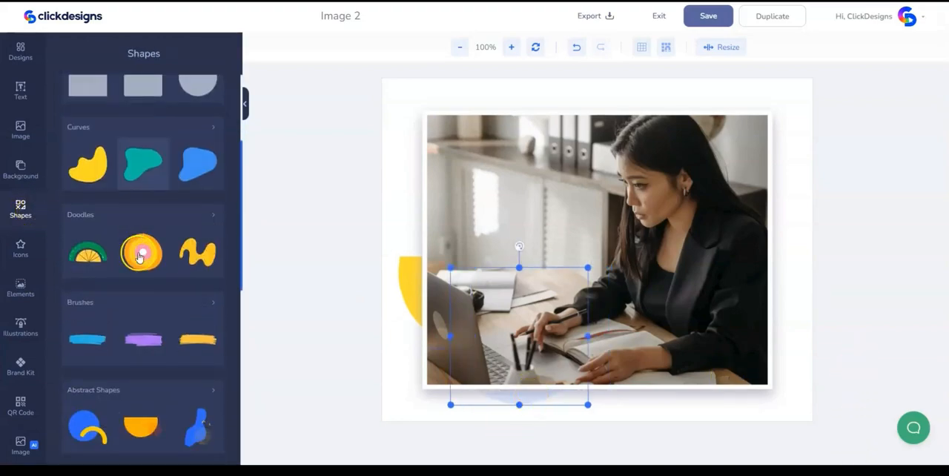
click(138, 258)
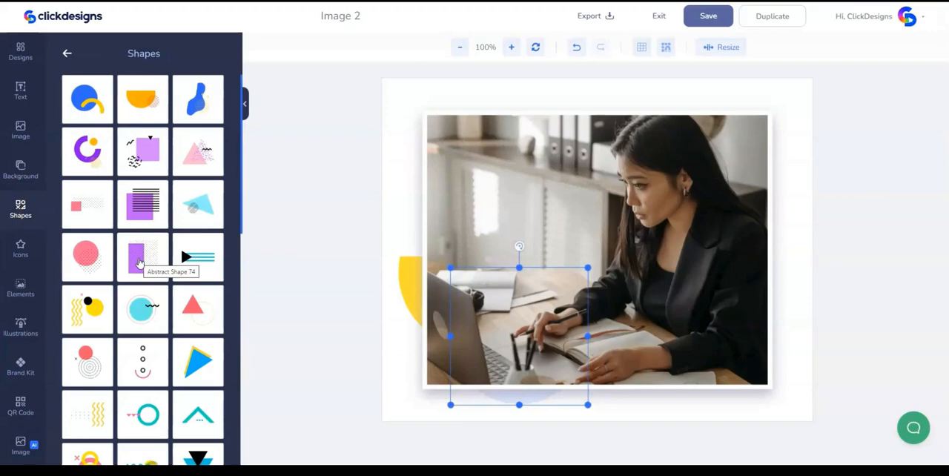
scroll(138, 262, down, 10)
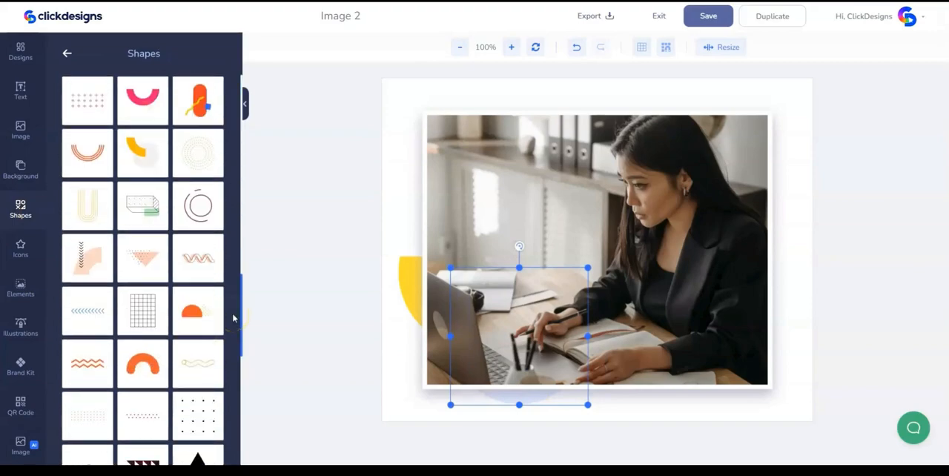
click(90, 315)
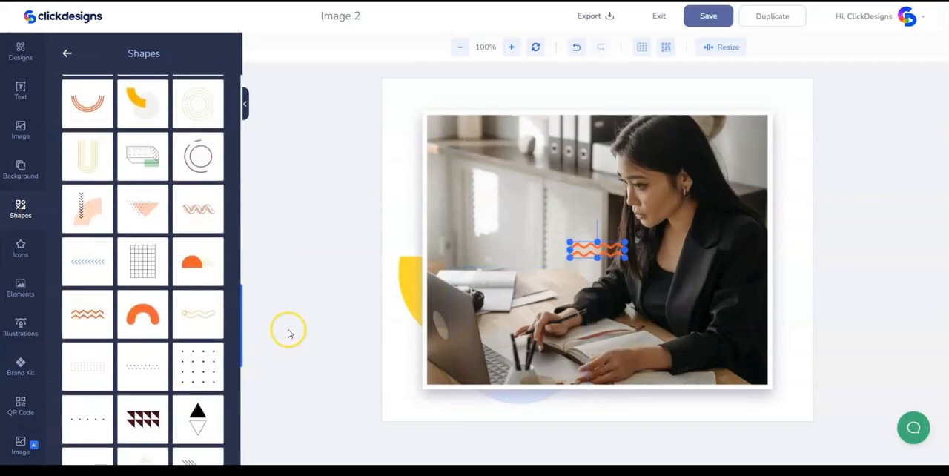
drag(608, 255, 730, 404)
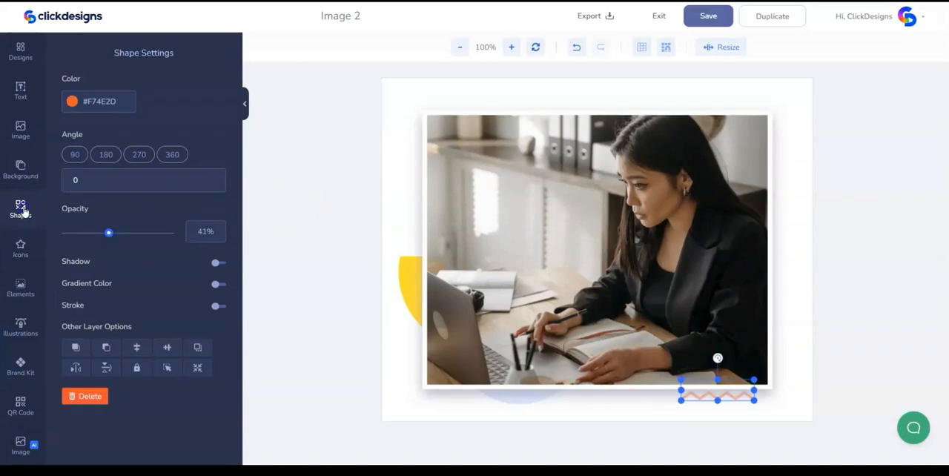
- Add the dotted grid abstract shape, enlarge it, and place it across the photo's top edge
click(22, 211)
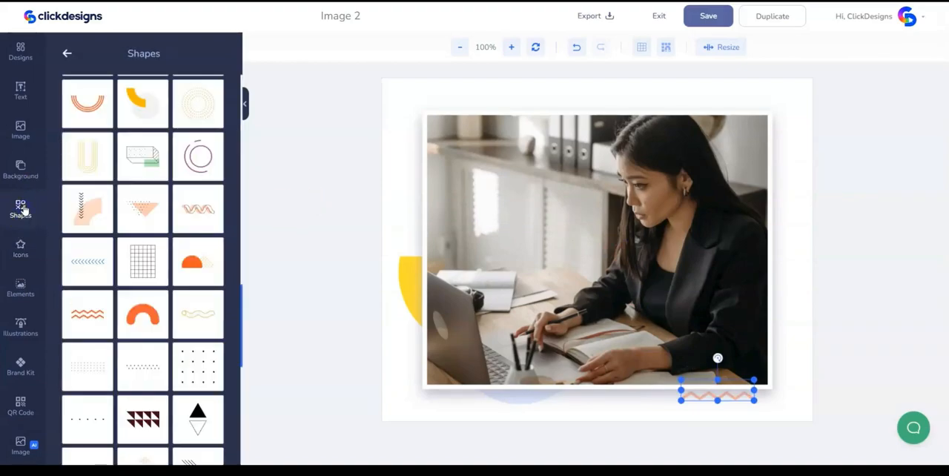
scroll(104, 404, down, 1)
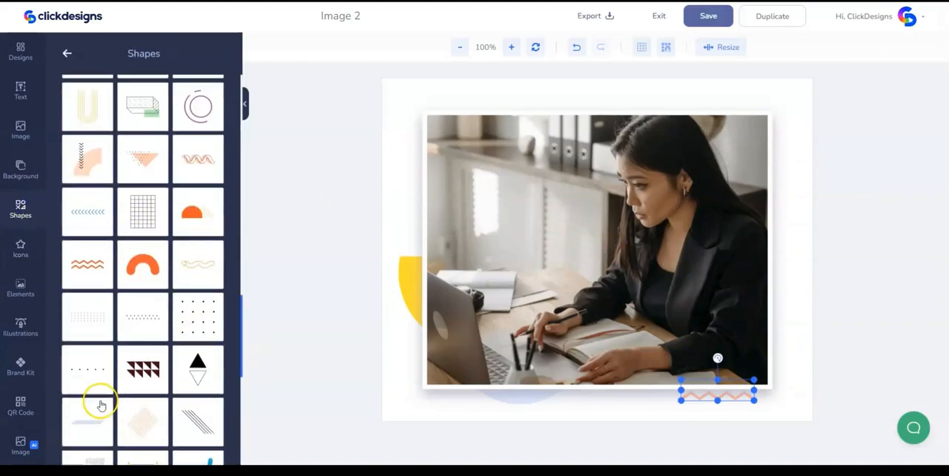
click(89, 315)
drag(624, 258, 732, 285)
drag(670, 271, 578, 132)
drag(635, 148, 607, 138)
drag(565, 117, 555, 116)
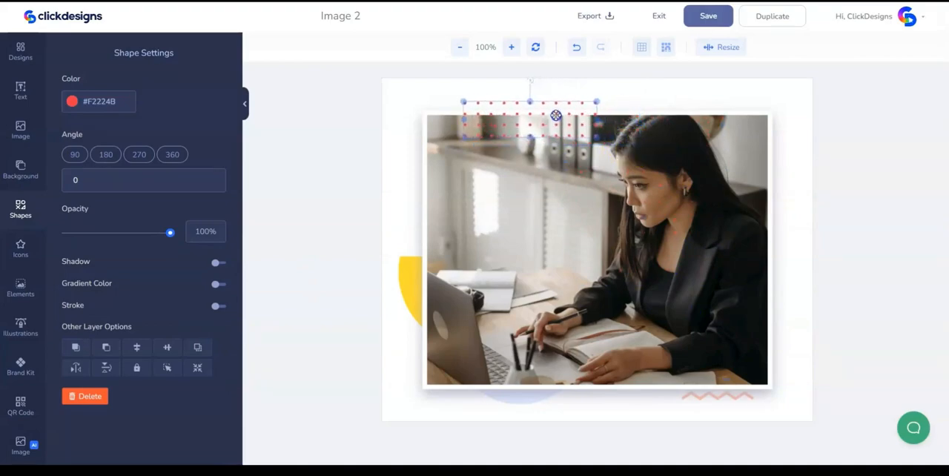
- Send the dotted grid behind the framed photo and save the Image 2 design
right_click(555, 116)
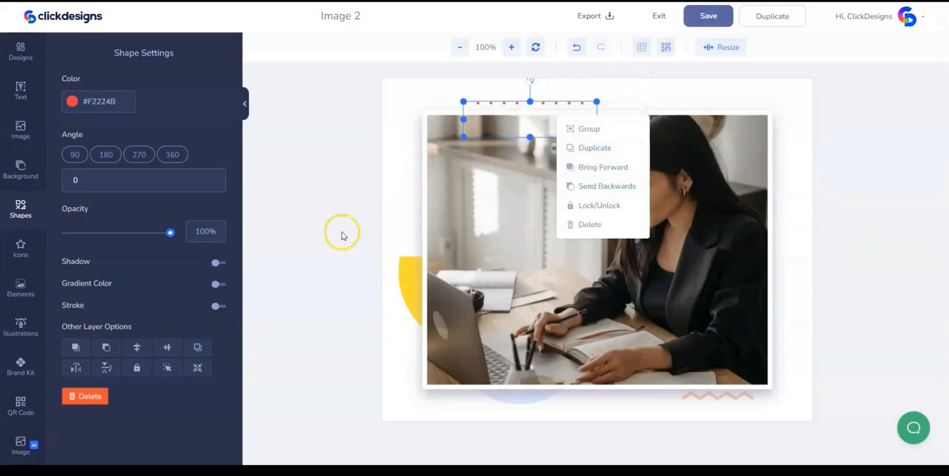
click(424, 93)
click(508, 104)
click(708, 16)
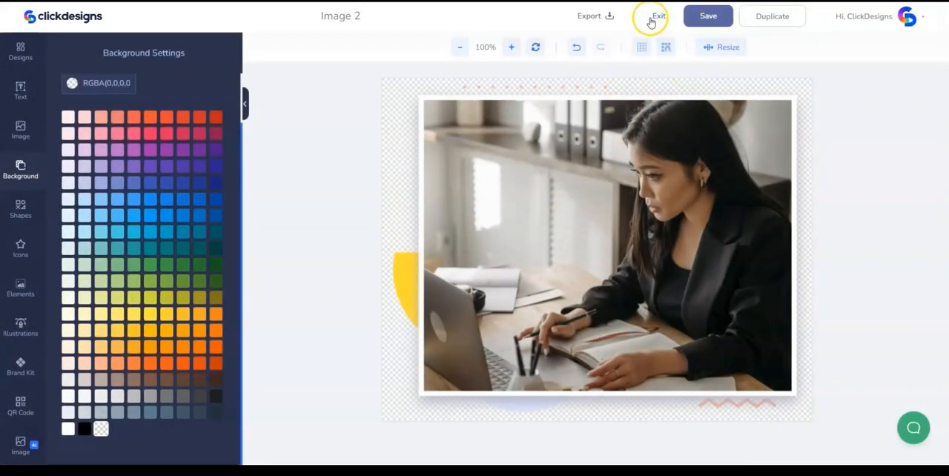
- Export the Image 2 design as a PNG at 96 DPI without a watermark
click(591, 16)
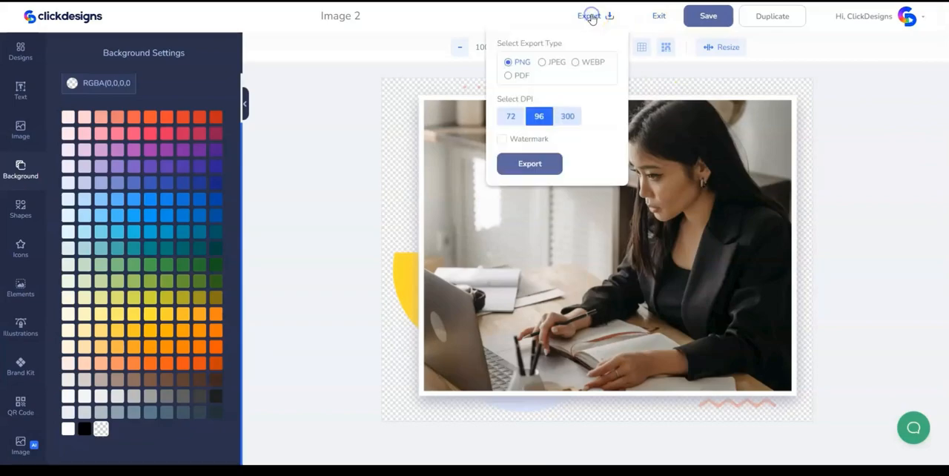
click(535, 169)
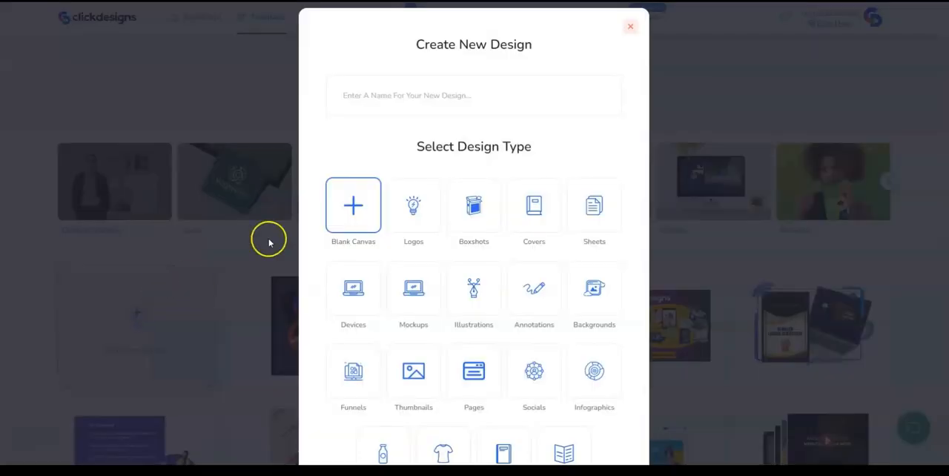
- Create a blank-canvas design named Image 3 with a canvas width of 754 px
click(370, 87)
text(Image 3)
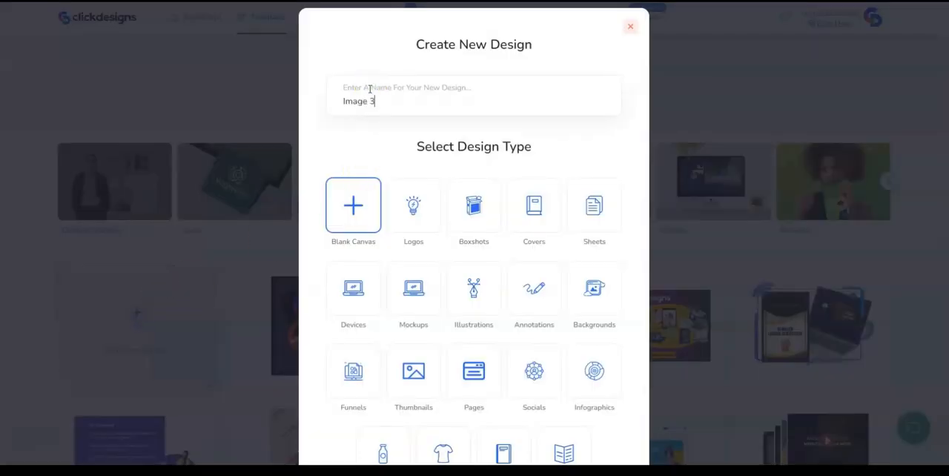
scroll(534, 346, down, 3)
click(478, 415)
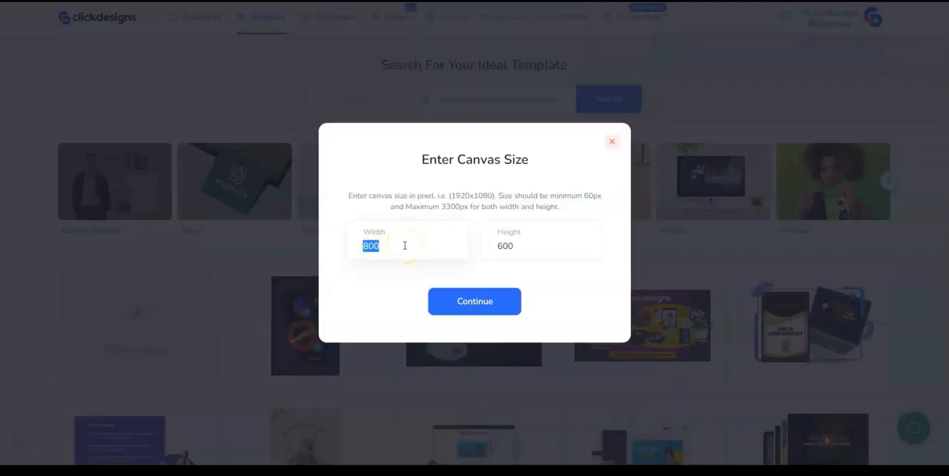
double_click(504, 258)
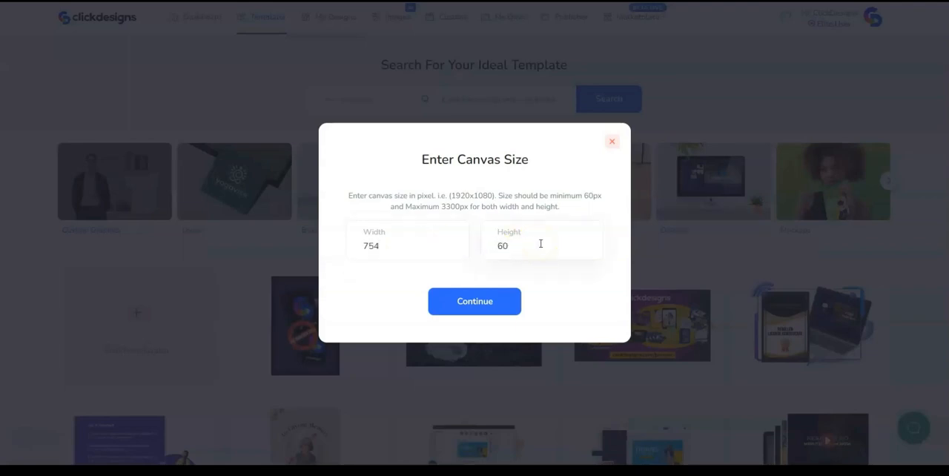
click(485, 301)
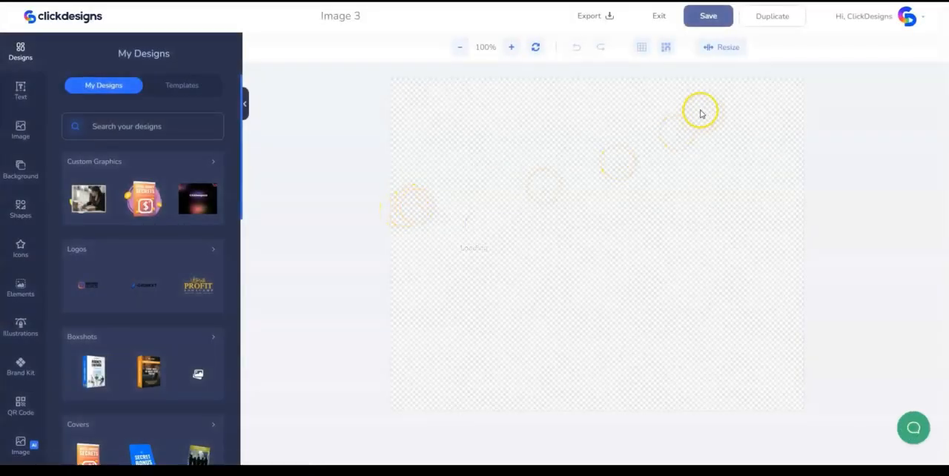
- Set the Image 3 canvas background to solid white, #FFFFFF
click(631, 182)
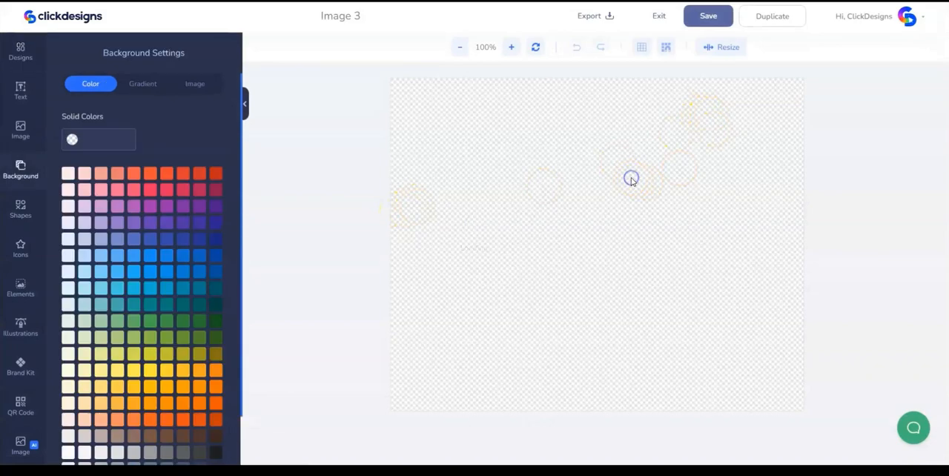
scroll(106, 341, down, 2)
click(66, 430)
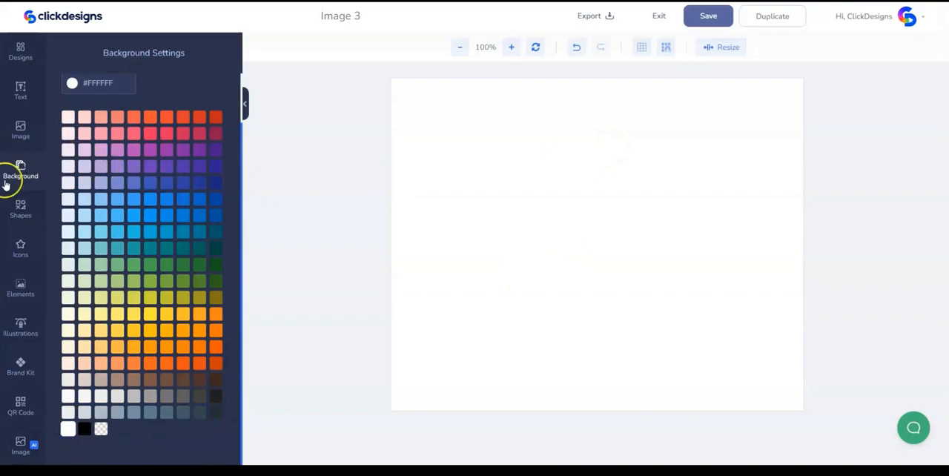
- Add the uploaded photo of the thumbs-up woman at a reduced size and remove its background with the Pro Image Editor
click(20, 130)
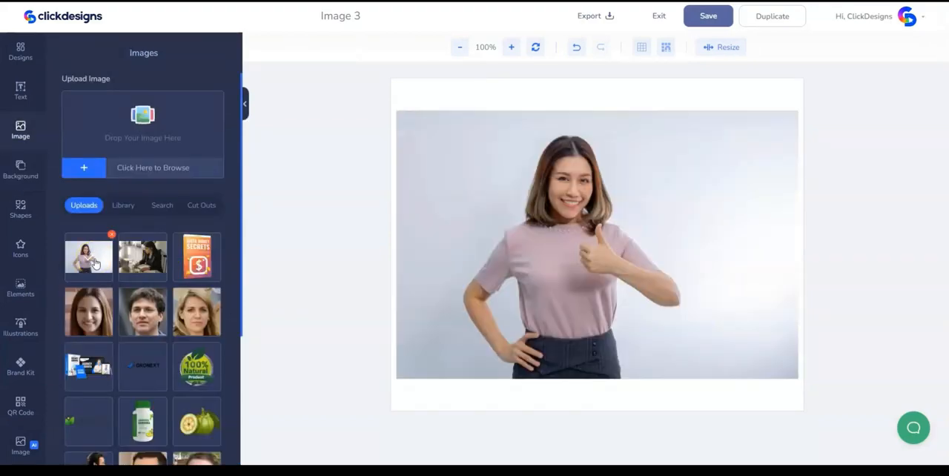
click(593, 230)
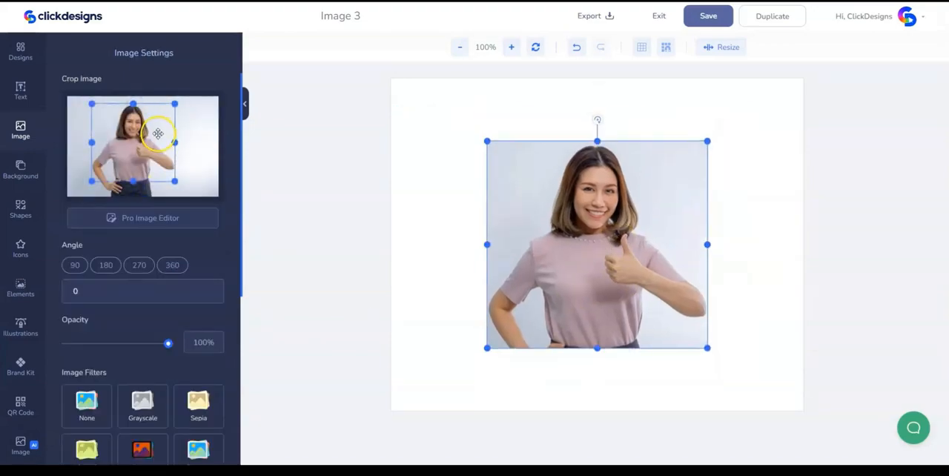
click(140, 218)
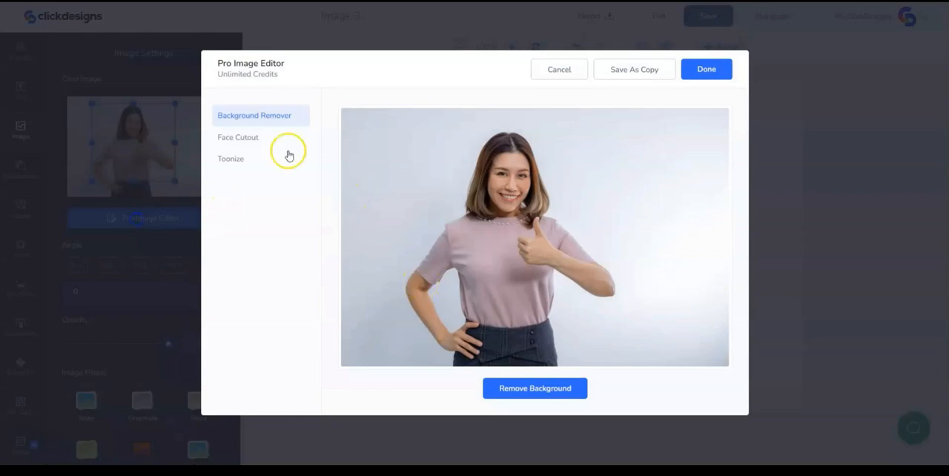
click(521, 392)
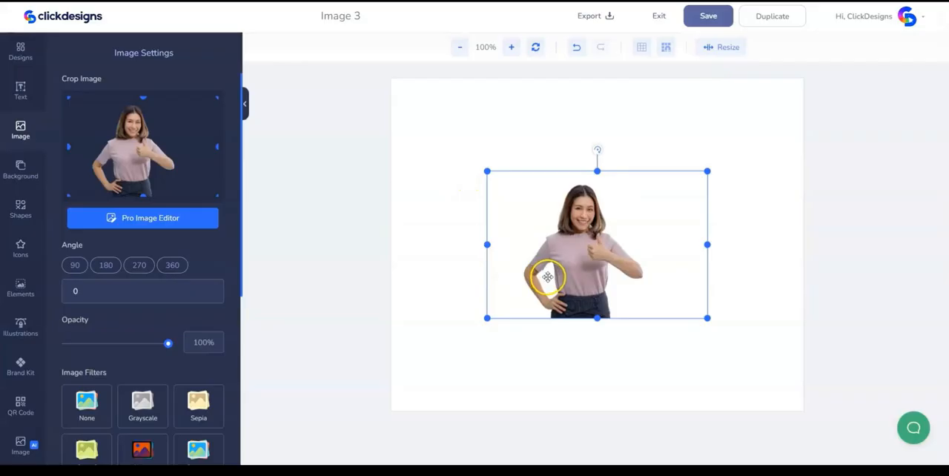
- Crop the empty margins around the woman's cutout and enlarge it on the canvas
drag(144, 195, 150, 182)
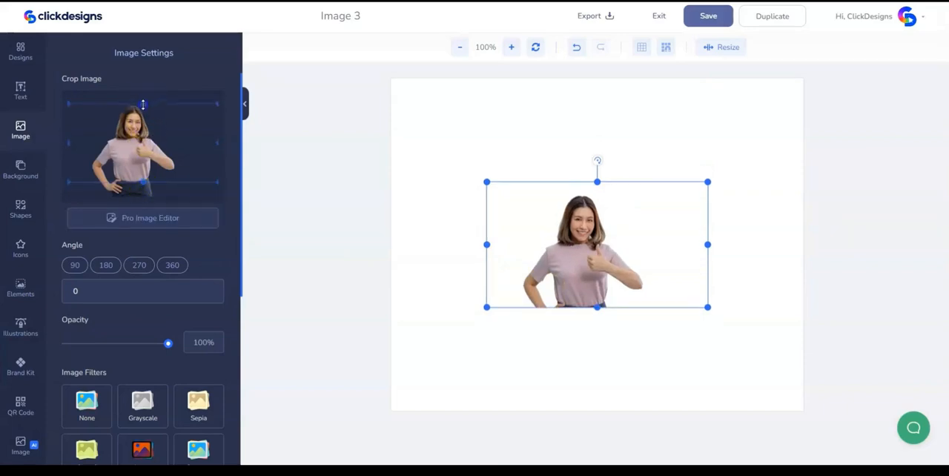
drag(143, 105, 143, 105)
drag(217, 143, 182, 145)
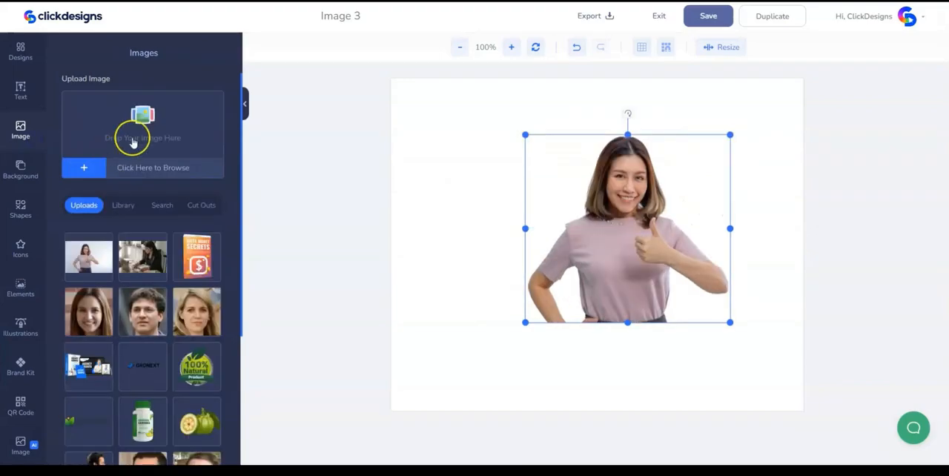
- Add the uploaded Insta Money Secrets book image and scale it down to fit beside the woman
click(138, 125)
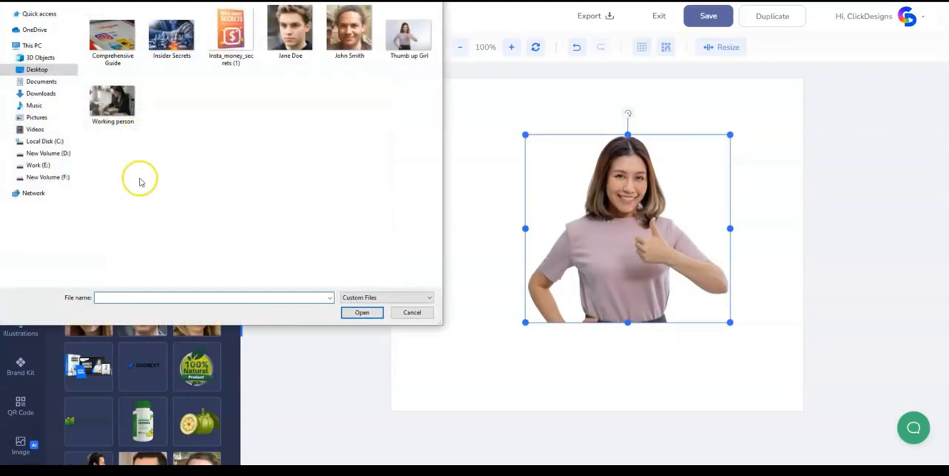
click(413, 315)
click(192, 239)
click(568, 156)
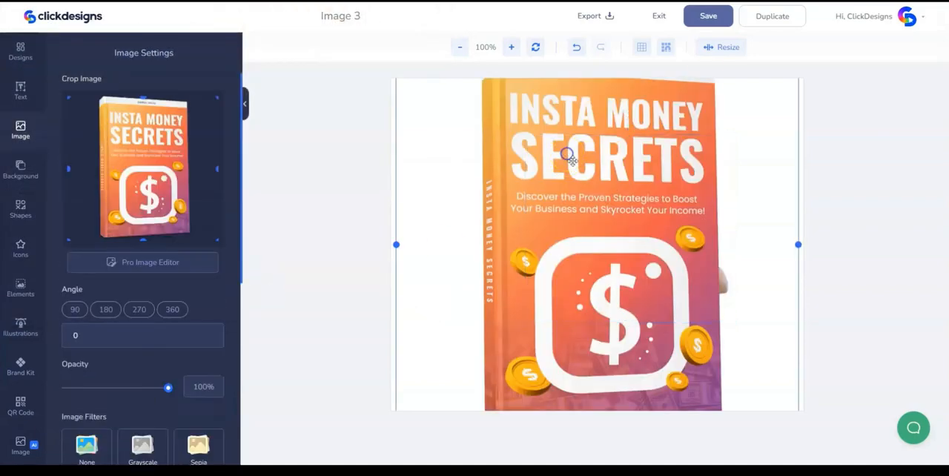
drag(662, 130, 668, 195)
drag(803, 116, 582, 260)
- Crop the empty side margins of the book image and place it overlapping the woman's arm on her thumb-free side
drag(217, 169, 193, 169)
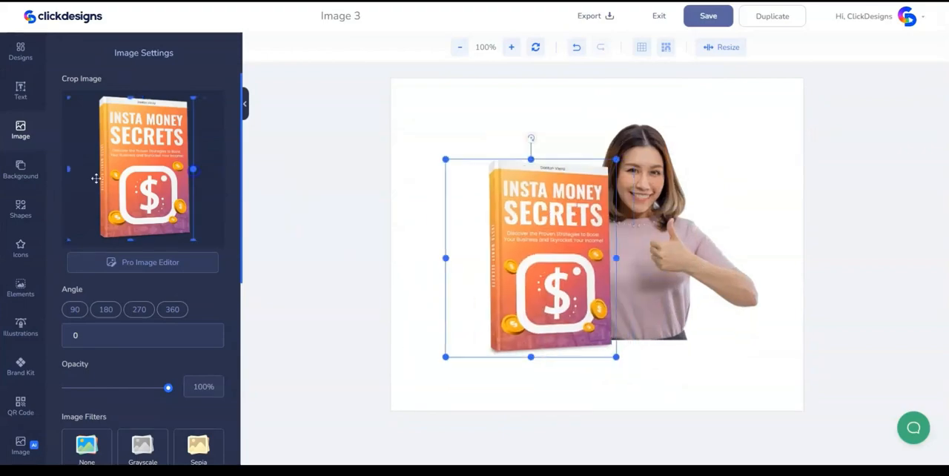
click(67, 171)
drag(67, 169, 82, 169)
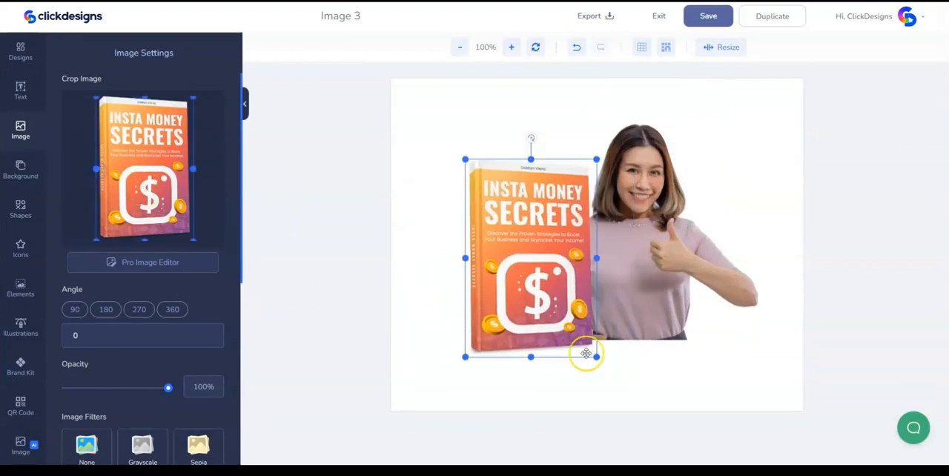
click(648, 366)
click(565, 291)
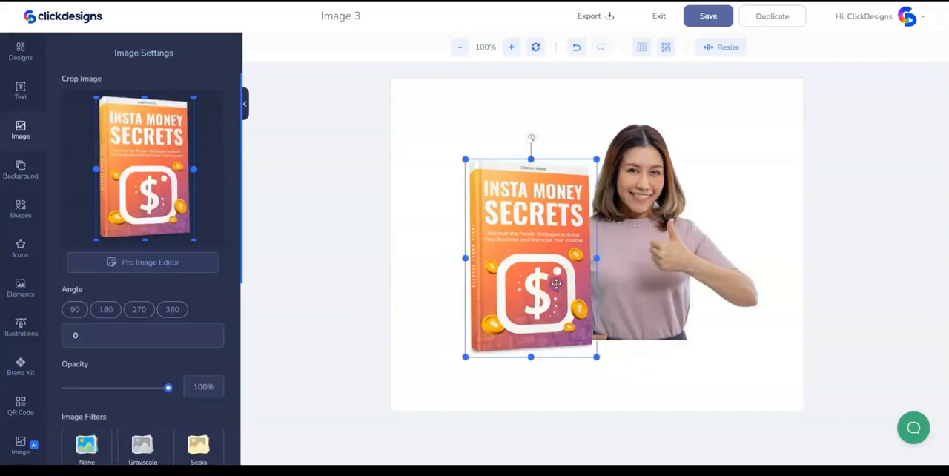
- Add a rounded rectangle in upright orientation and size it to cover the woman from her head to her waist
click(20, 208)
click(88, 286)
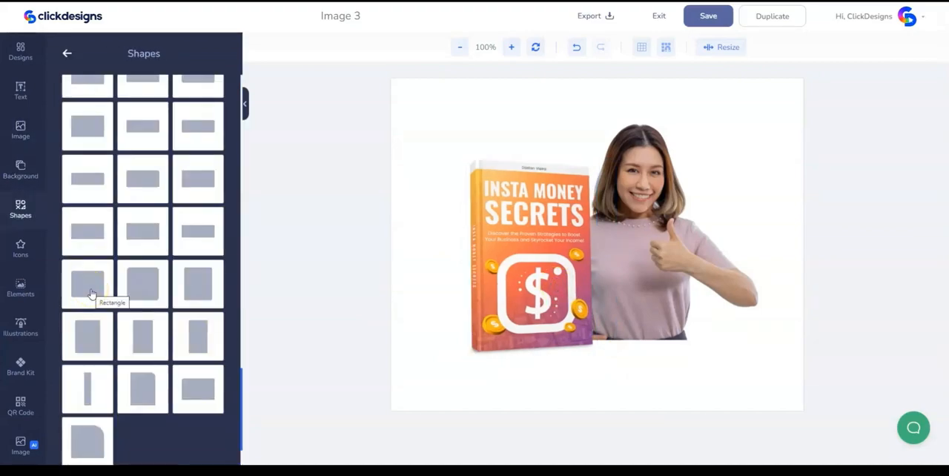
click(91, 290)
drag(625, 267, 707, 333)
drag(638, 200, 717, 275)
click(580, 208)
drag(582, 209, 561, 141)
- Set the rounded rectangle's color to pale pink, #EBD1E1
click(96, 106)
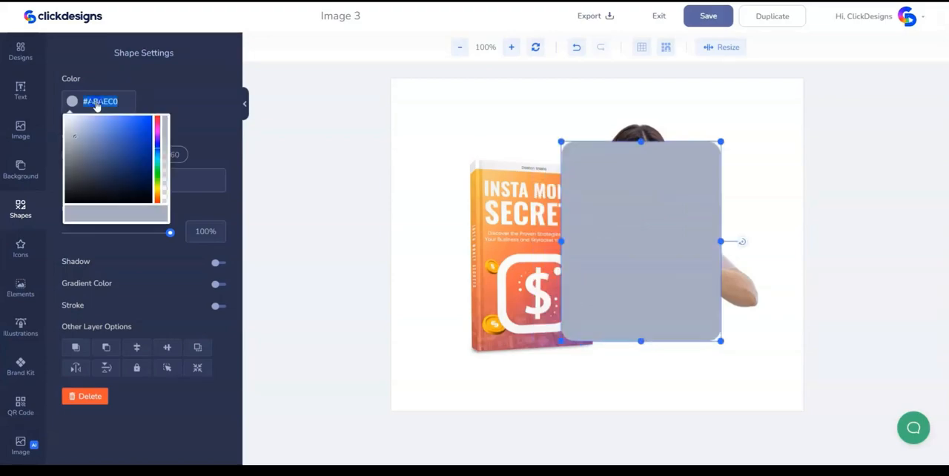
text(EBD1E1)
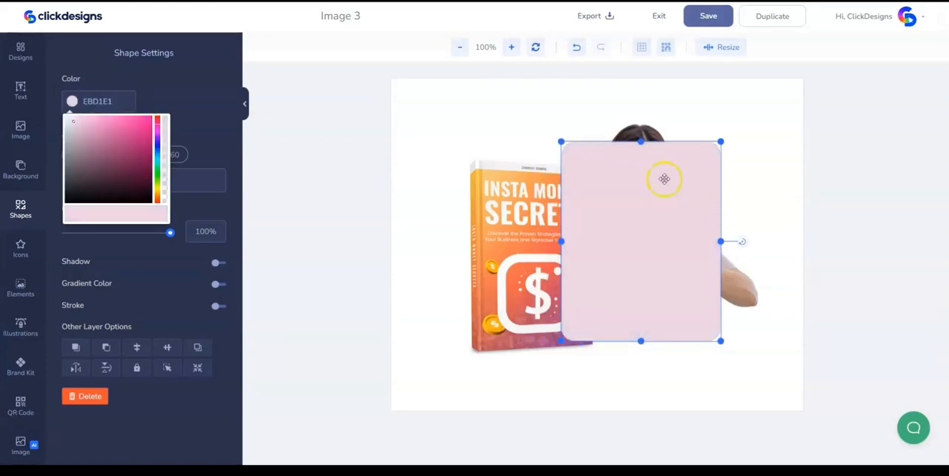
click(601, 121)
- Send the pink rectangle behind the book and the woman, and enlarge it slightly
right_click(655, 202)
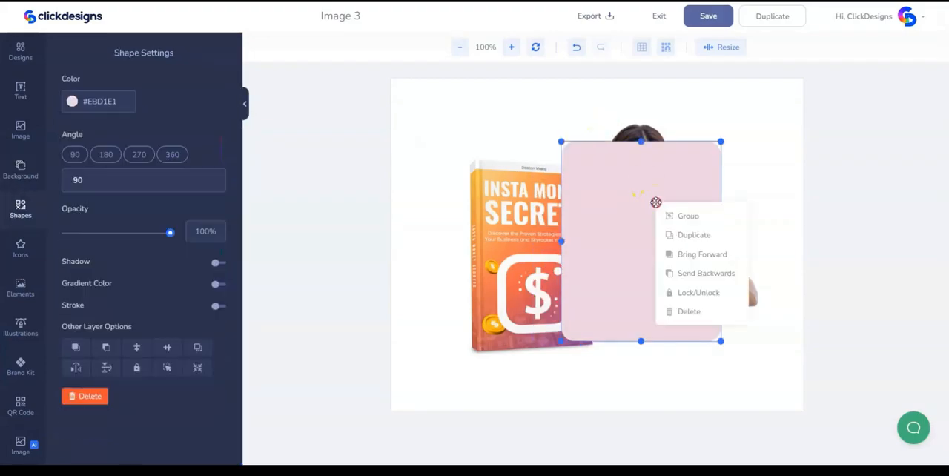
click(695, 276)
click(695, 275)
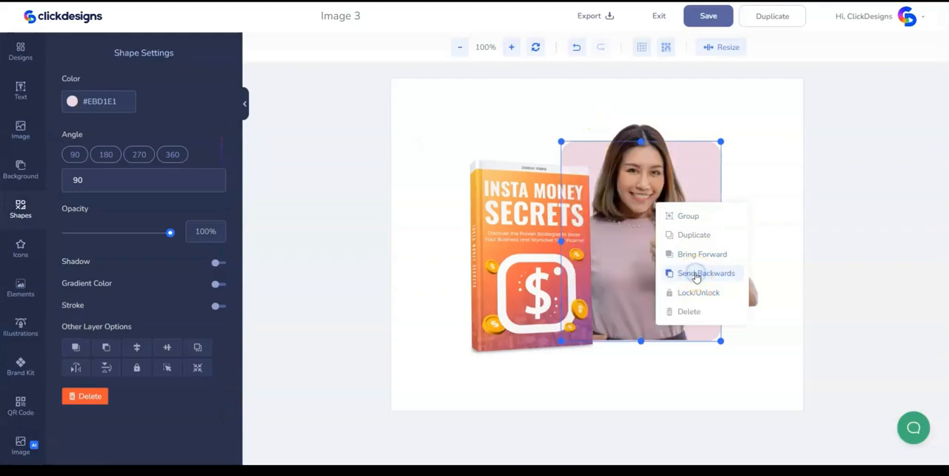
click(718, 163)
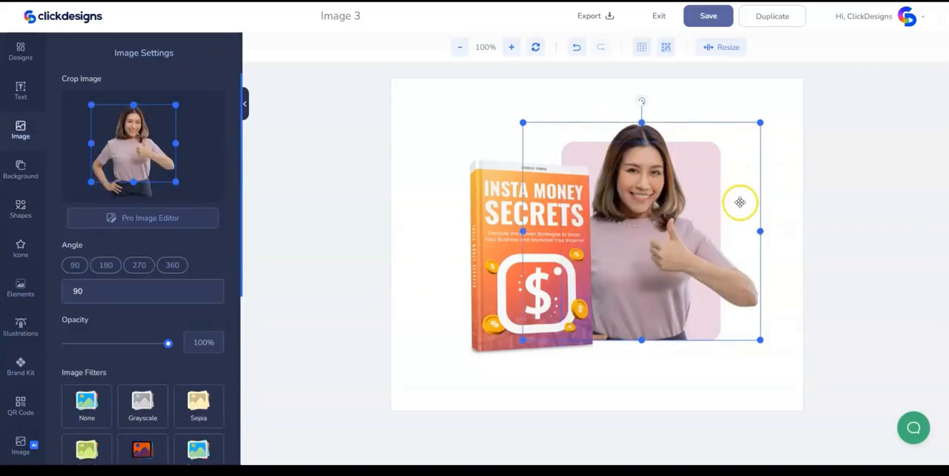
- Add the tilted gold dollar coin from the 3D Items & Objects elements
click(20, 288)
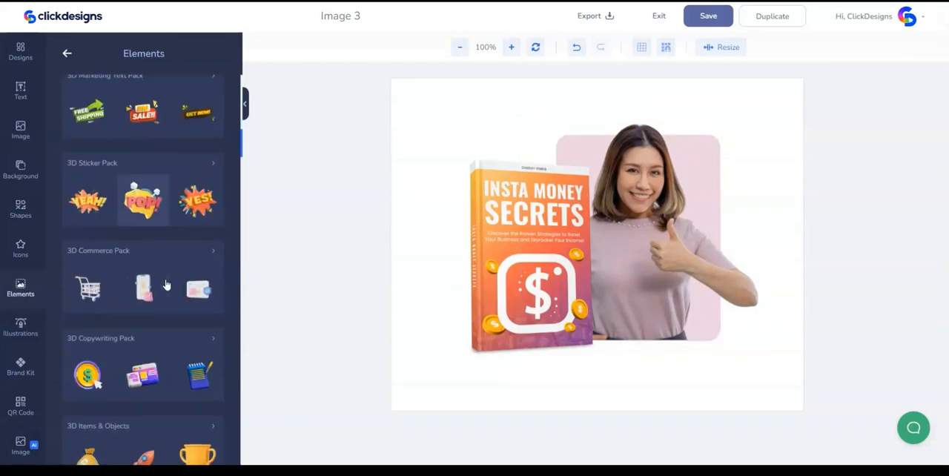
scroll(145, 296, down, 3)
click(147, 332)
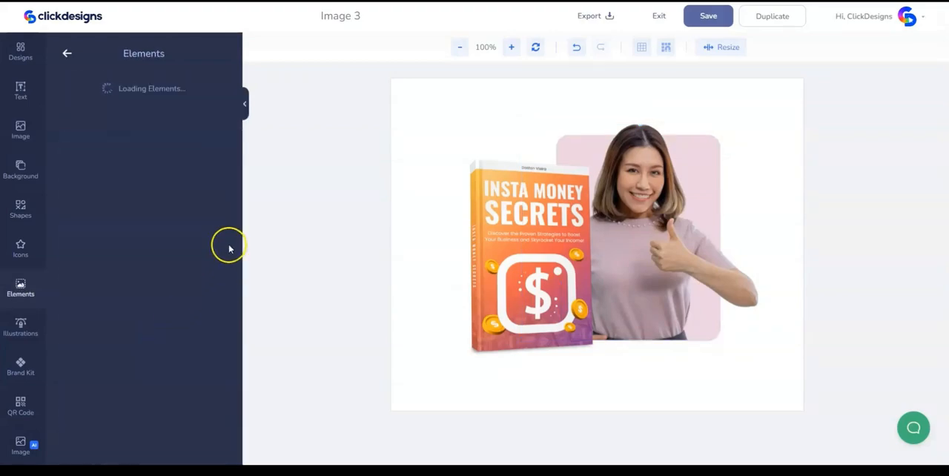
click(156, 262)
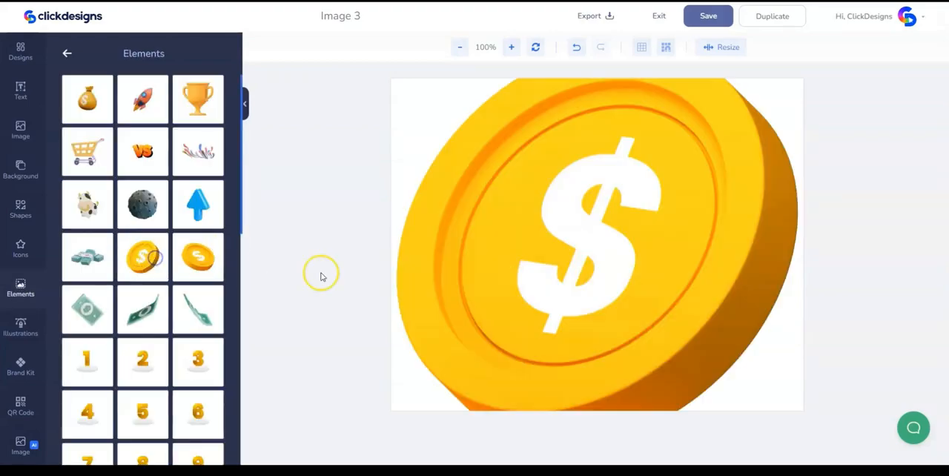
click(652, 243)
- Shrink the gold coin and place it on the pink rectangle's edge above the woman's raised thumb
drag(639, 195, 642, 278)
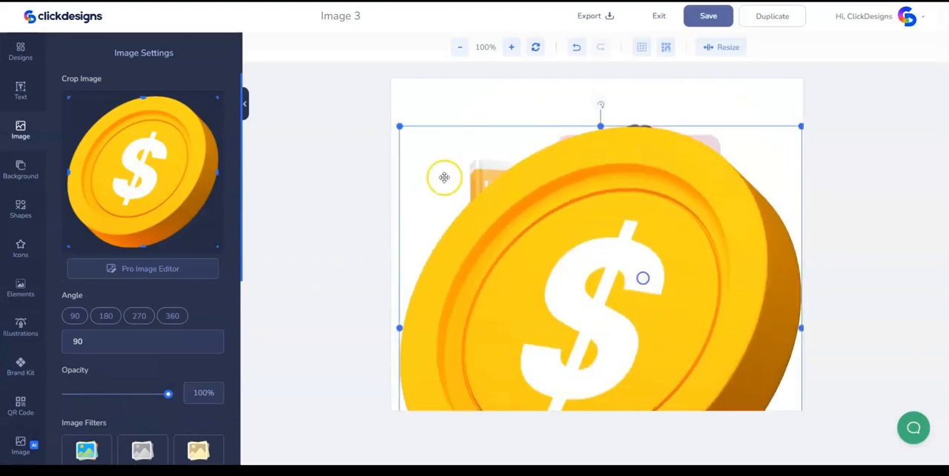
drag(398, 127, 528, 257)
drag(647, 359, 612, 205)
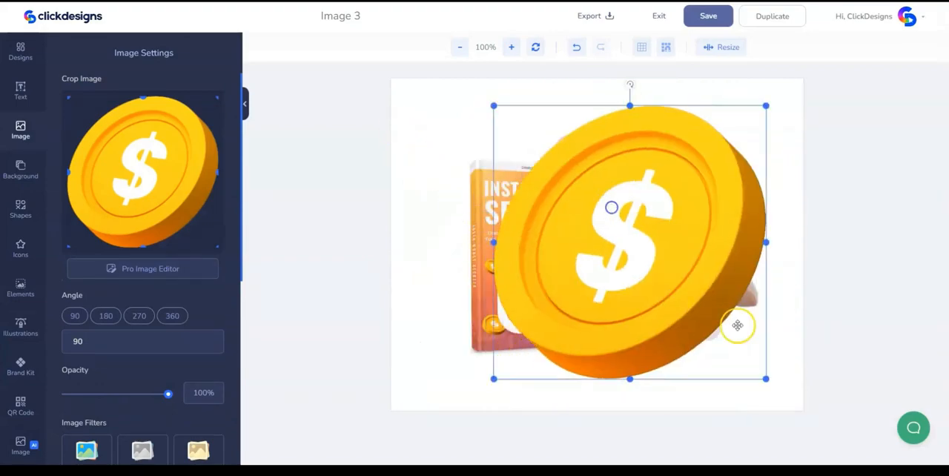
drag(764, 381, 540, 148)
drag(513, 122, 714, 201)
- Add the doodle shape with three radiating lines and place it at the book's top edge
click(21, 210)
click(68, 53)
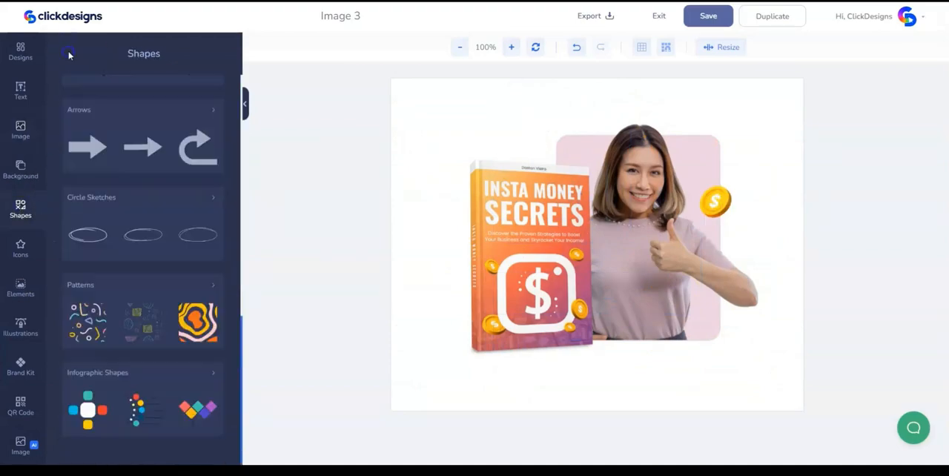
scroll(115, 147, up, 6)
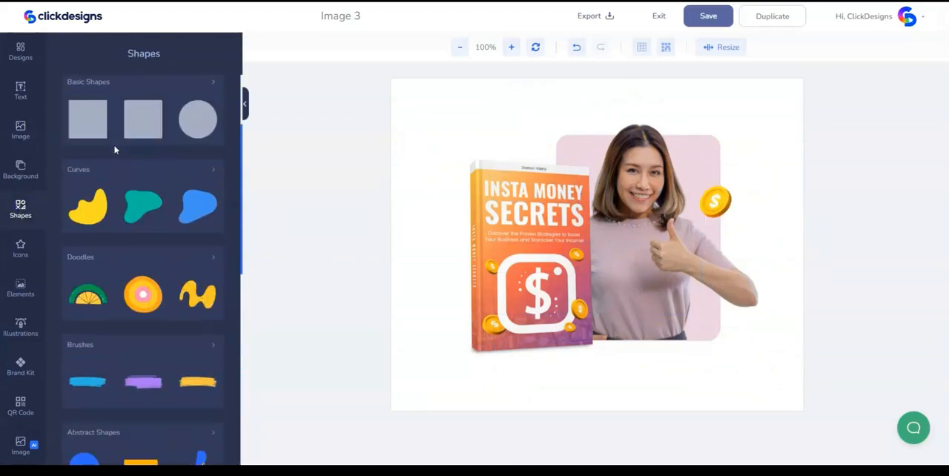
click(125, 256)
scroll(151, 230, down, 1)
scroll(150, 230, down, 5)
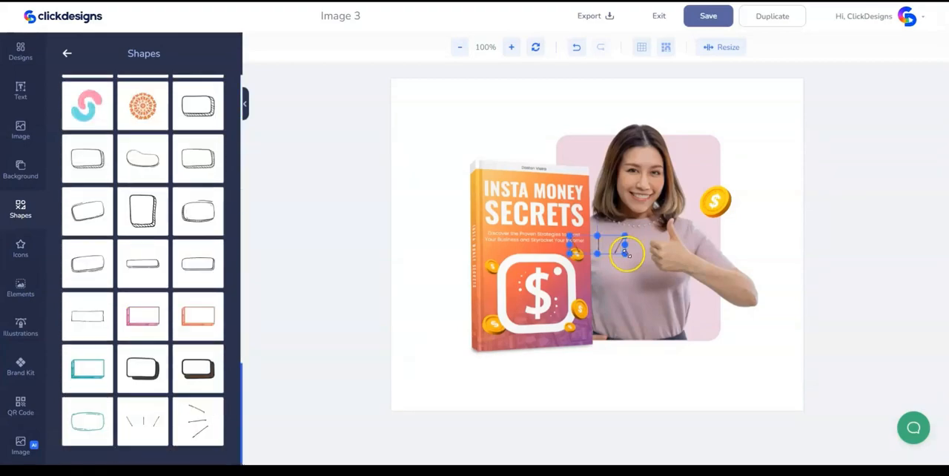
mouse_move(629, 251)
mouse_down()
mouse_move(583, 233)
mouse_move(517, 164)
mouse_up()
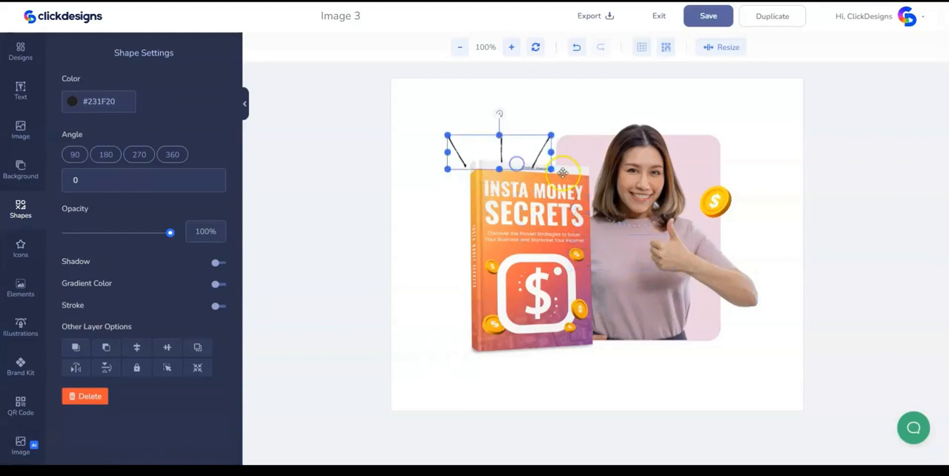
- Shrink and slightly rotate the three-line doodle so it sits just above the book
mouse_move(501, 113)
mouse_down()
mouse_move(484, 117)
mouse_move(536, 112)
mouse_move(483, 114)
mouse_move(500, 109)
mouse_up()
click(490, 131)
click(487, 140)
click(501, 109)
- Add the dark wavy-lines doodle at the pink rectangle's lower edge and send it backwards behind the woman
click(21, 209)
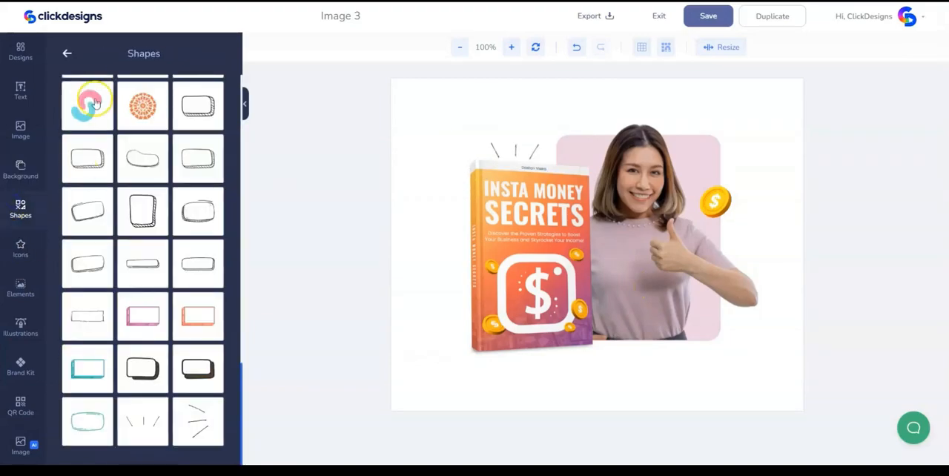
scroll(129, 127, down, 5)
scroll(128, 128, up, 3)
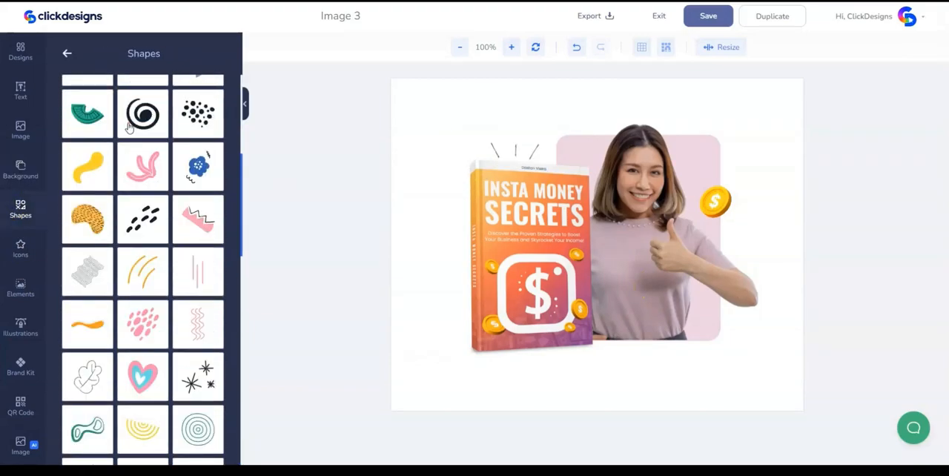
click(197, 324)
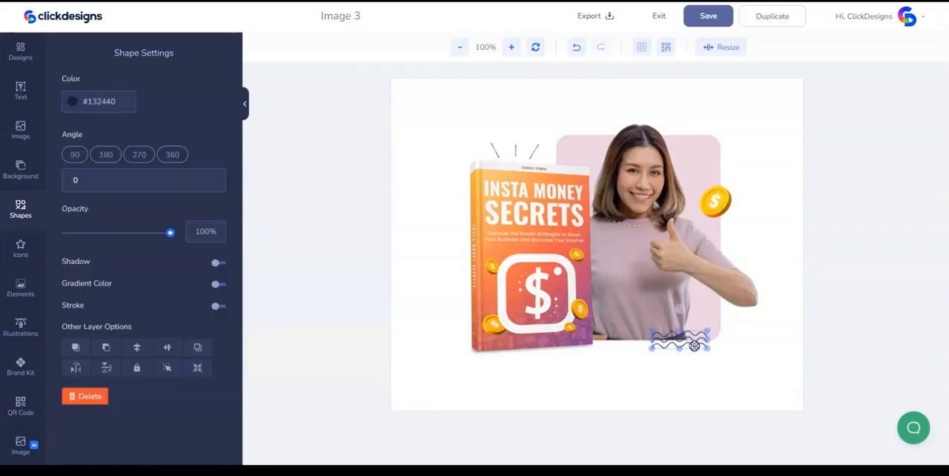
right_click(692, 345)
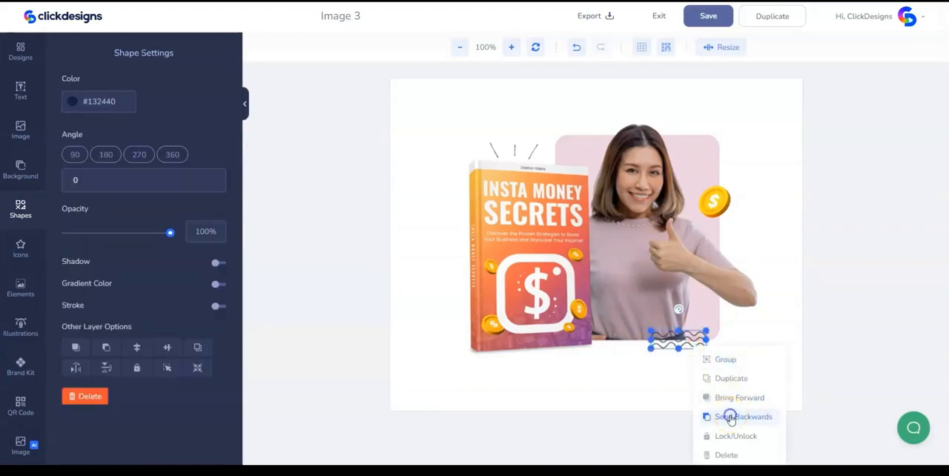
click(657, 386)
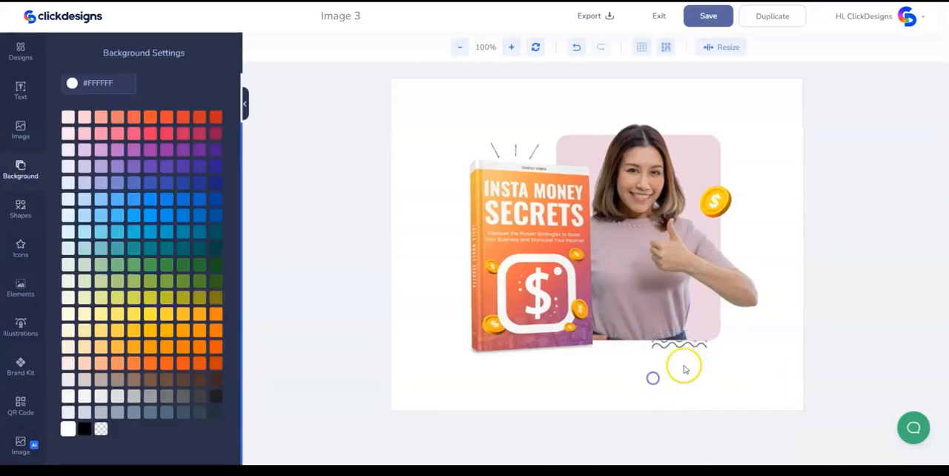
click(672, 350)
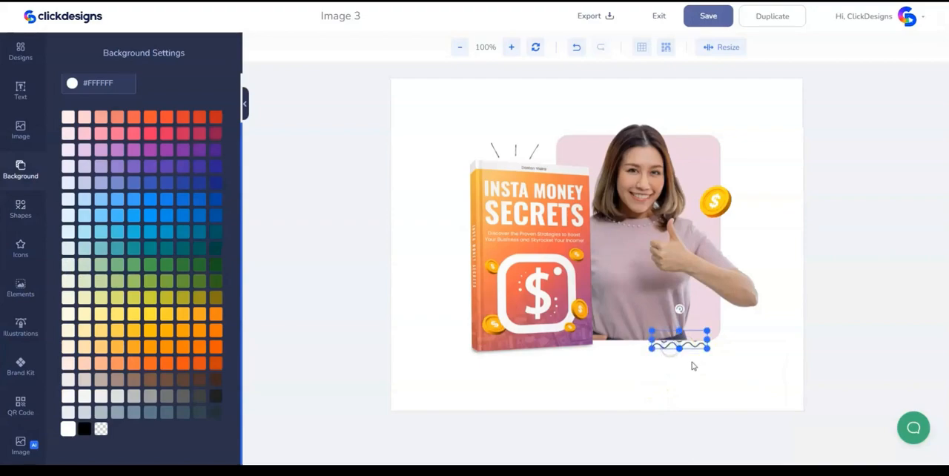
- Enlarge the whole composition to fill the canvas and make the background transparent
key(ctrl+a)
drag(756, 373, 797, 411)
- Save the design and export it as a PNG at 96 DPI
click(708, 15)
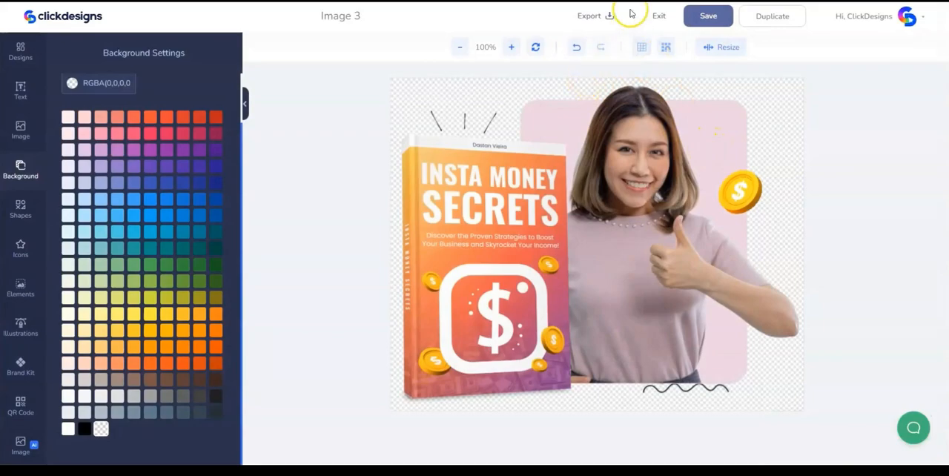
click(607, 15)
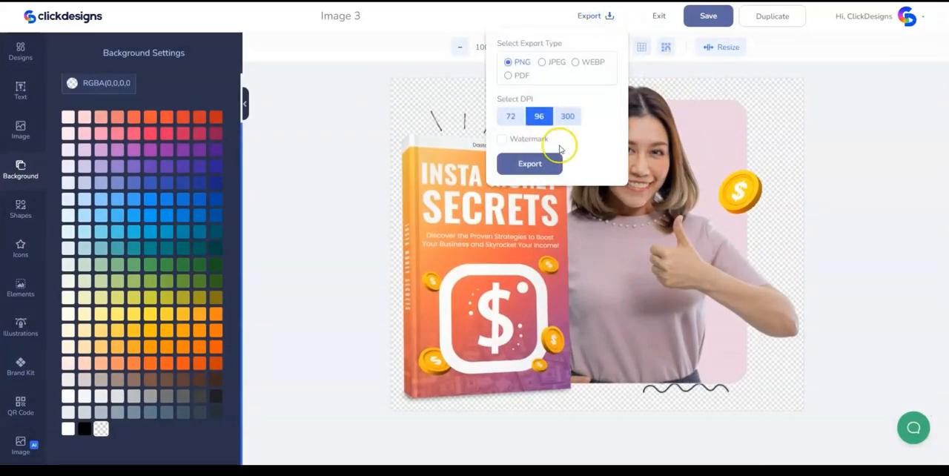
click(531, 163)
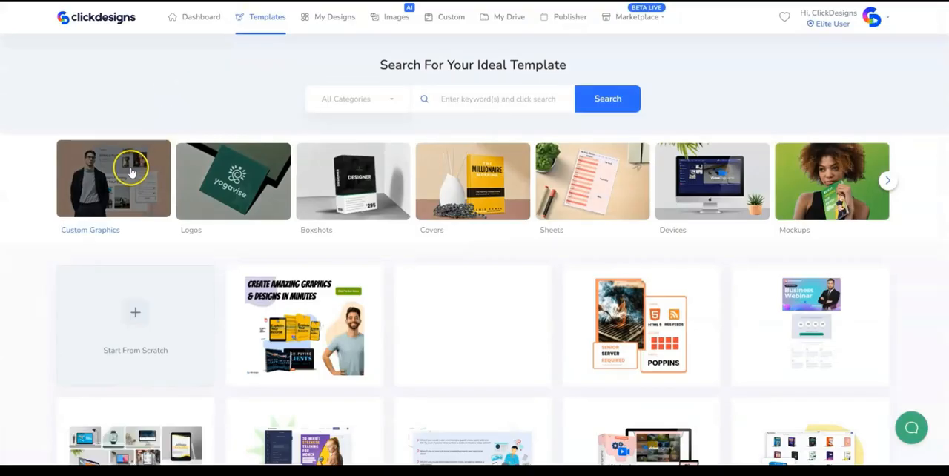
- Create a blank custom graphic named Image 4 with a custom canvas size
click(130, 170)
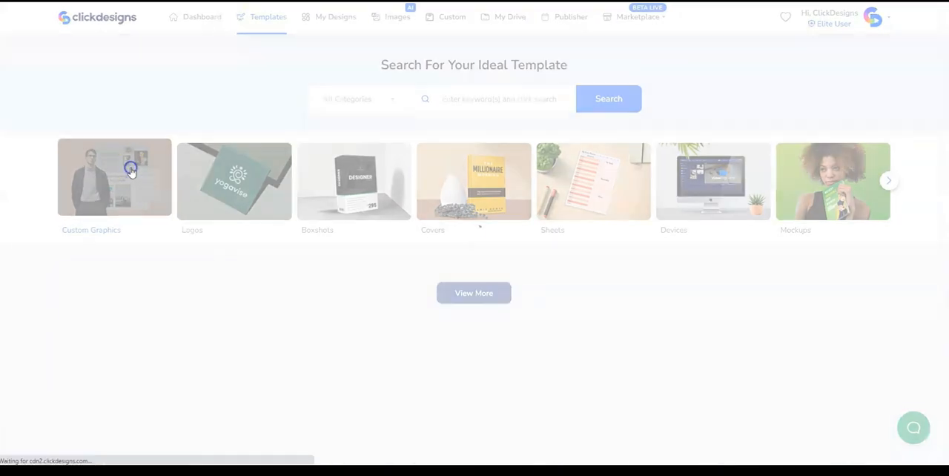
click(144, 316)
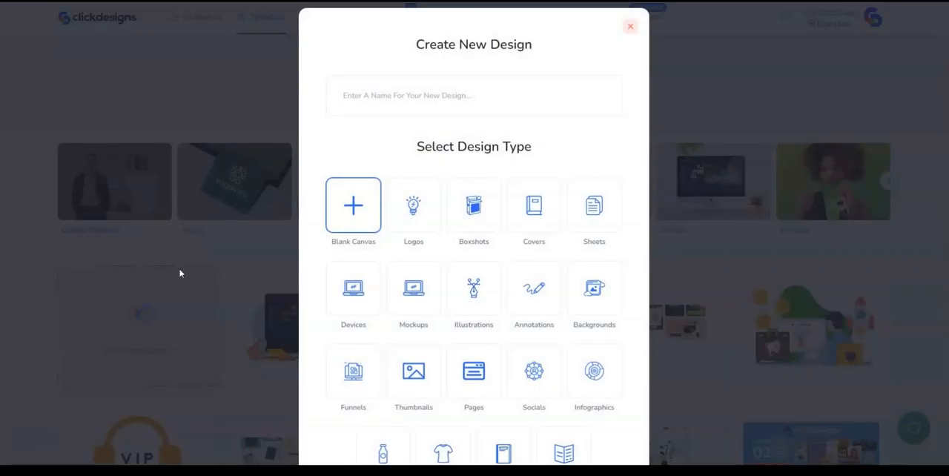
click(470, 348)
click(381, 240)
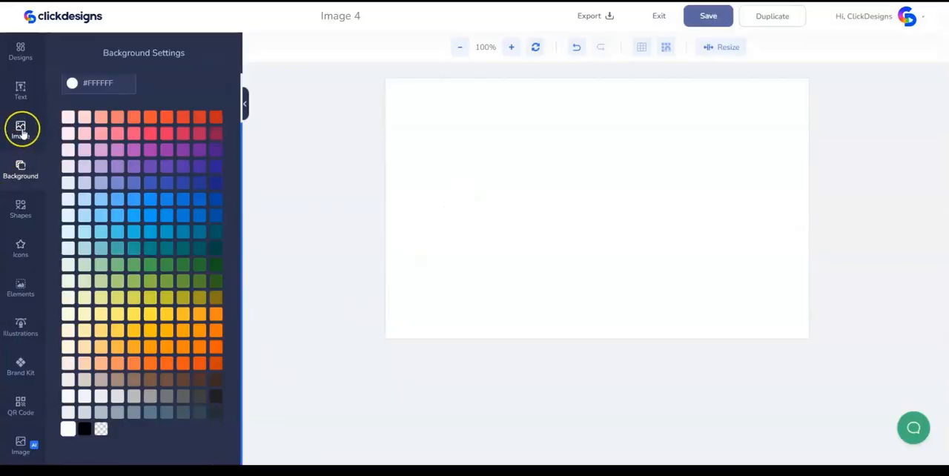
- Upload the Insider Secrets chess picture from the desktop and add it to the canvas
click(21, 130)
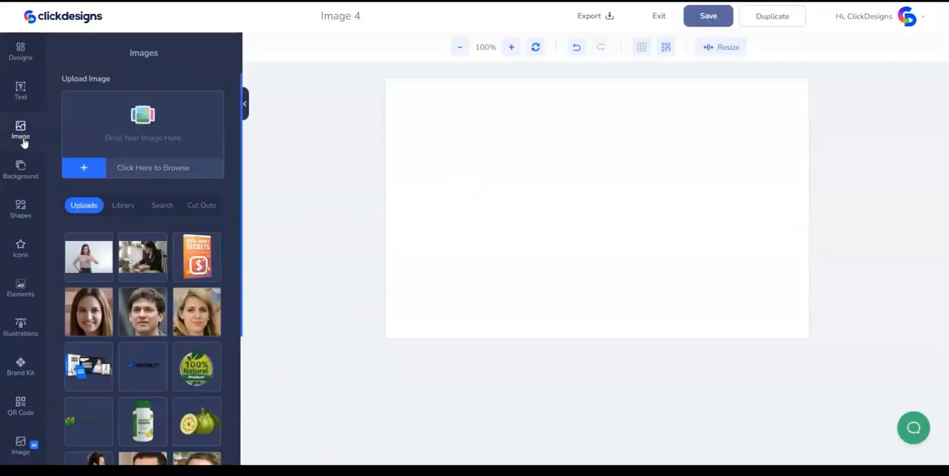
click(139, 118)
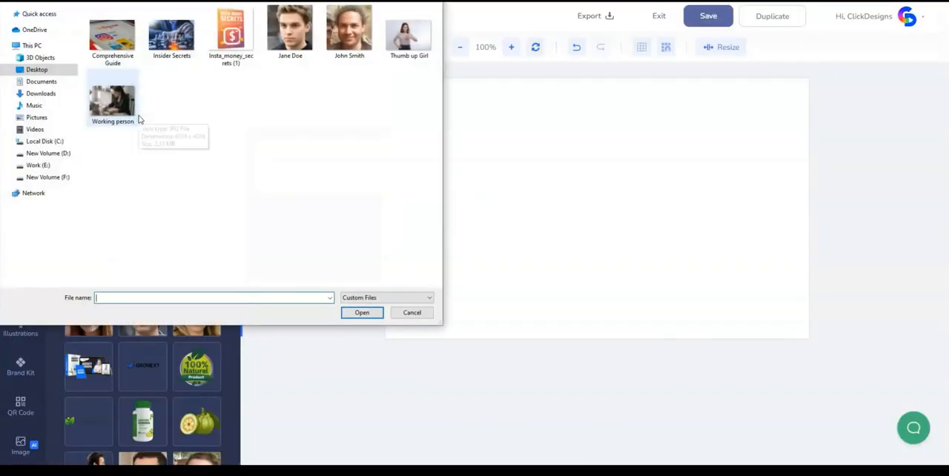
click(362, 312)
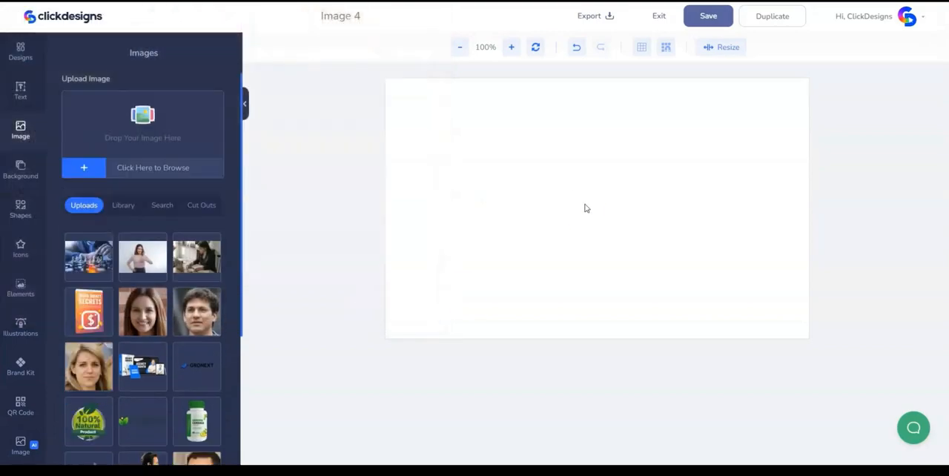
click(90, 267)
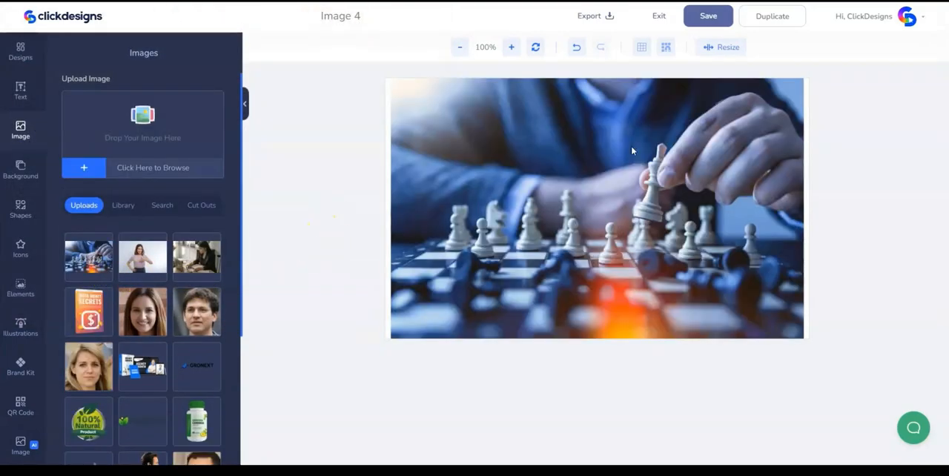
- Shrink the chess picture, centre it on the canvas and crop its upper and lower edges into a wider format
click(635, 202)
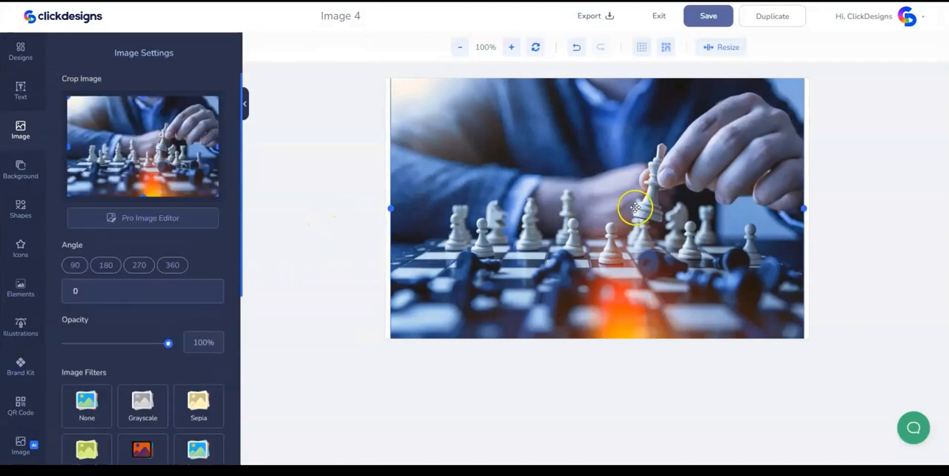
drag(635, 207, 648, 216)
drag(404, 86, 448, 119)
drag(676, 234, 639, 205)
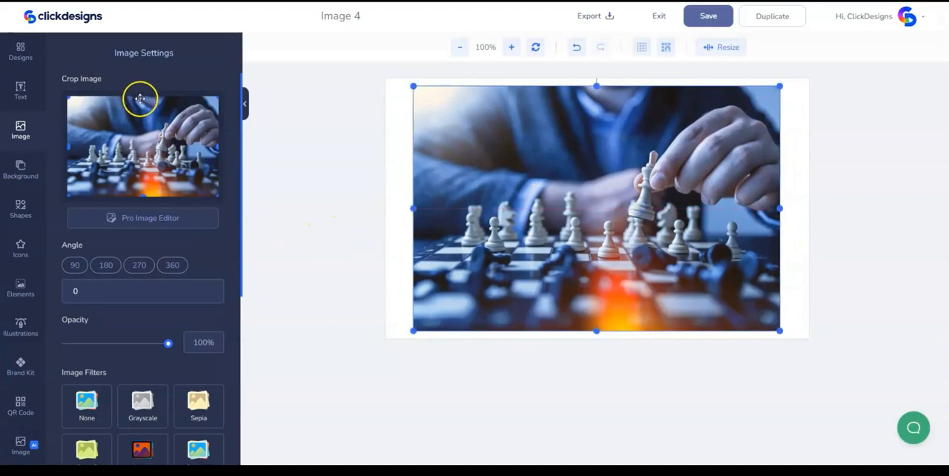
drag(141, 97, 141, 100)
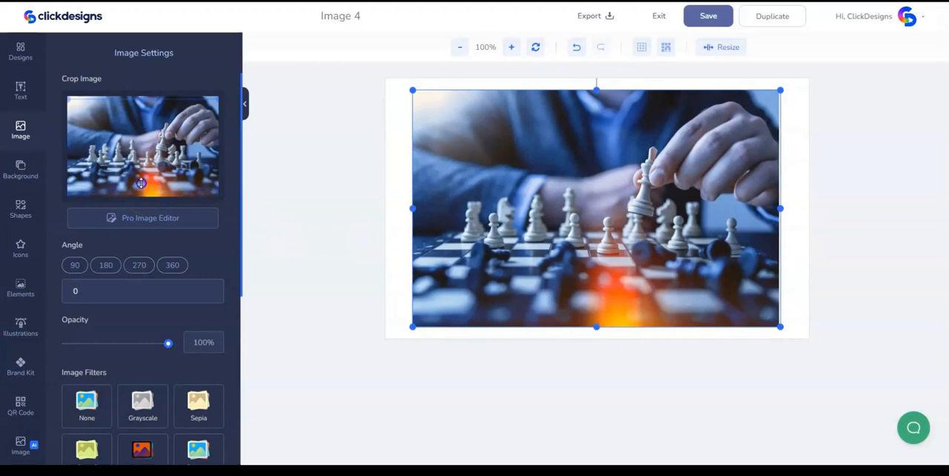
drag(141, 183, 141, 181)
- Add a basic square at 44% opacity and stretch it into a rectangle slightly larger than the chess picture
click(32, 209)
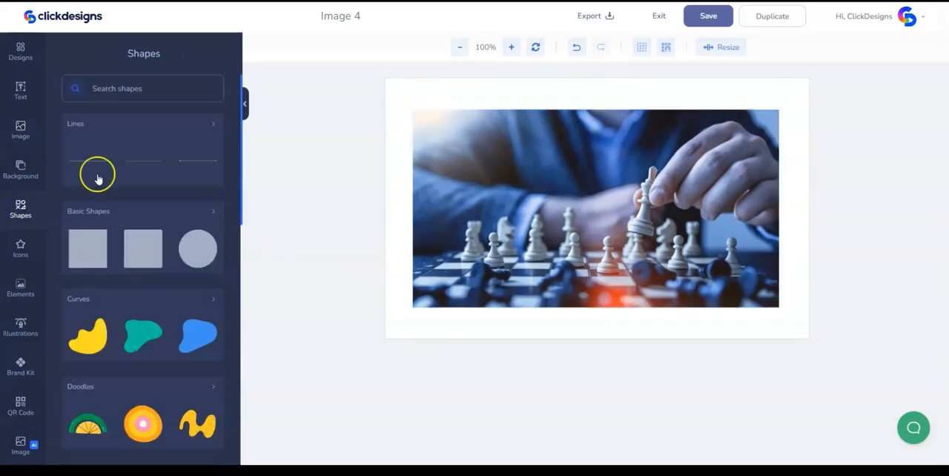
drag(84, 242, 443, 156)
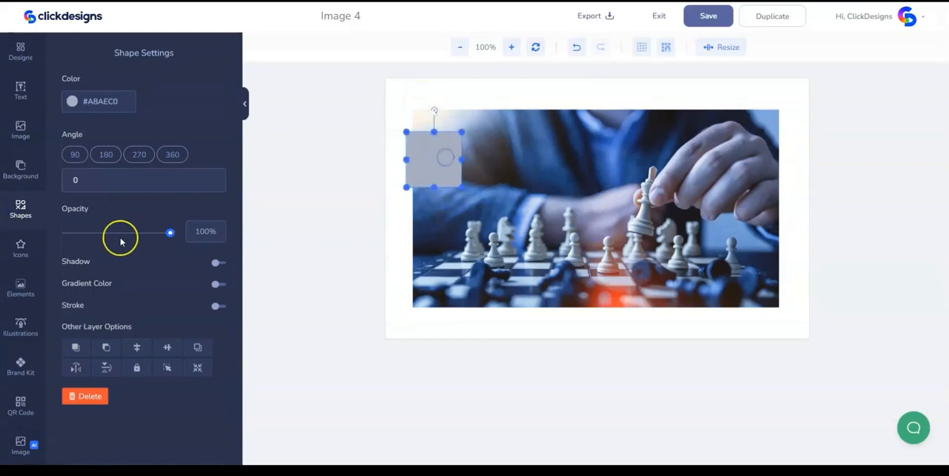
drag(121, 235, 112, 236)
drag(461, 160, 782, 197)
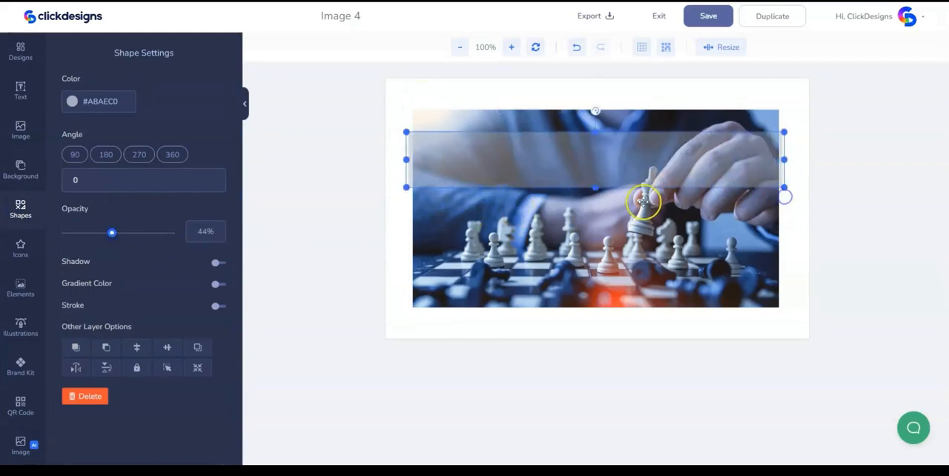
drag(594, 189, 589, 317)
click(806, 294)
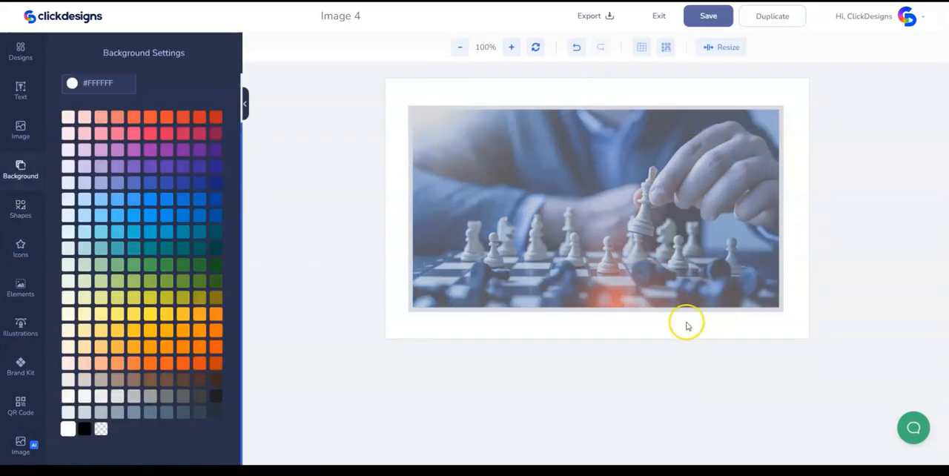
- Send the semi-transparent rectangle backwards behind the chess picture
click(426, 218)
right_click(742, 169)
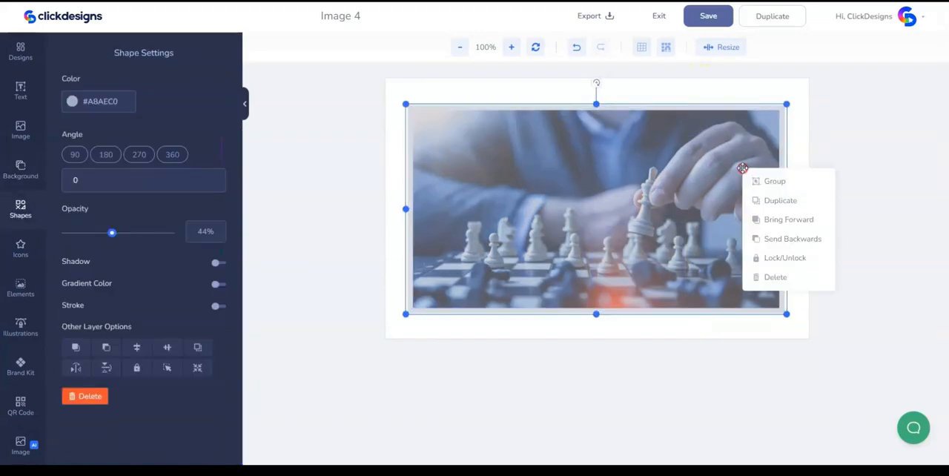
click(783, 237)
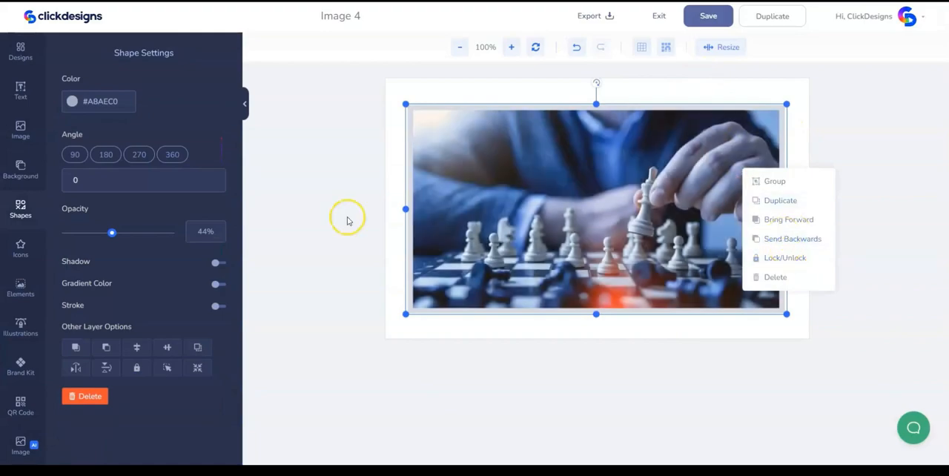
- Make the frame rectangle white (#FFFFFF) at 100% opacity and give it a soft, semi-transparent greyish-purple shadow
drag(115, 232, 169, 232)
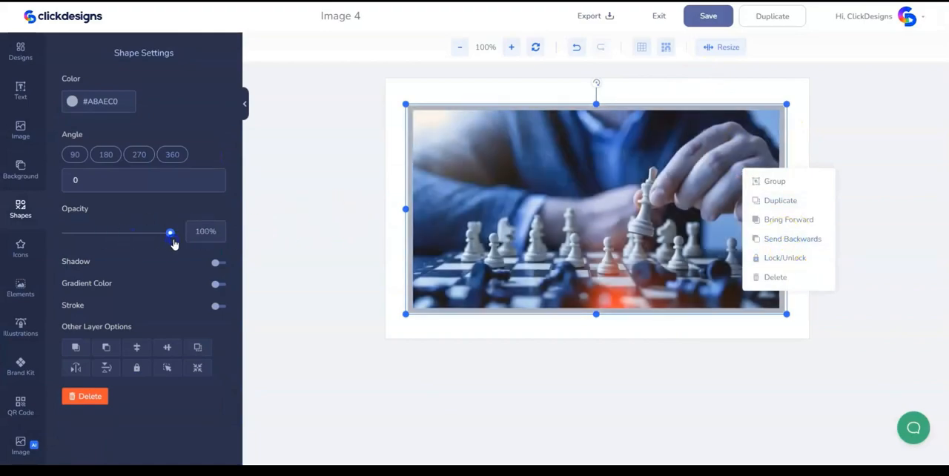
click(215, 262)
click(103, 293)
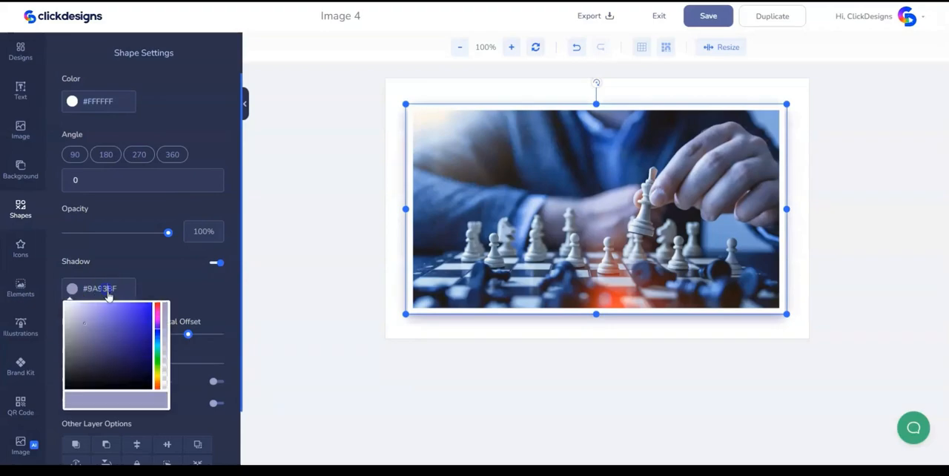
drag(169, 364, 165, 337)
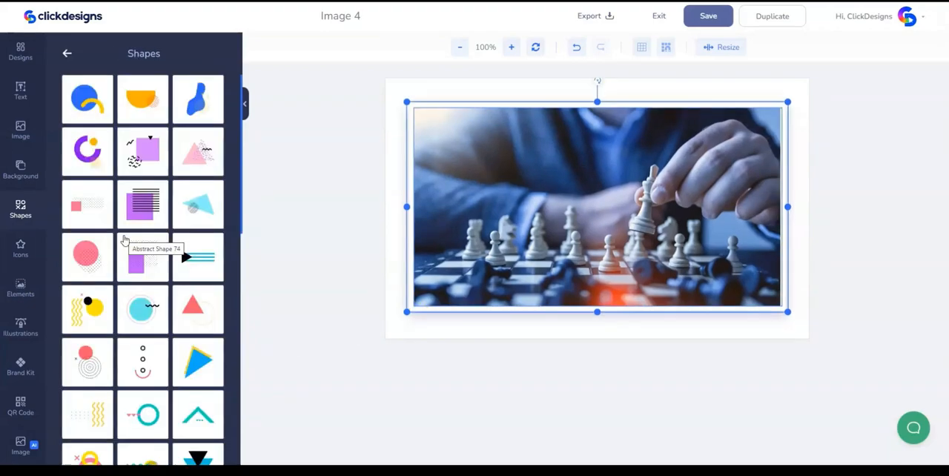
- Add the dotted-rows shape in #FF0B53, rotate it to 89°, shrink it and tuck it behind the white frame's left edge
scroll(123, 240, down, 3)
click(90, 272)
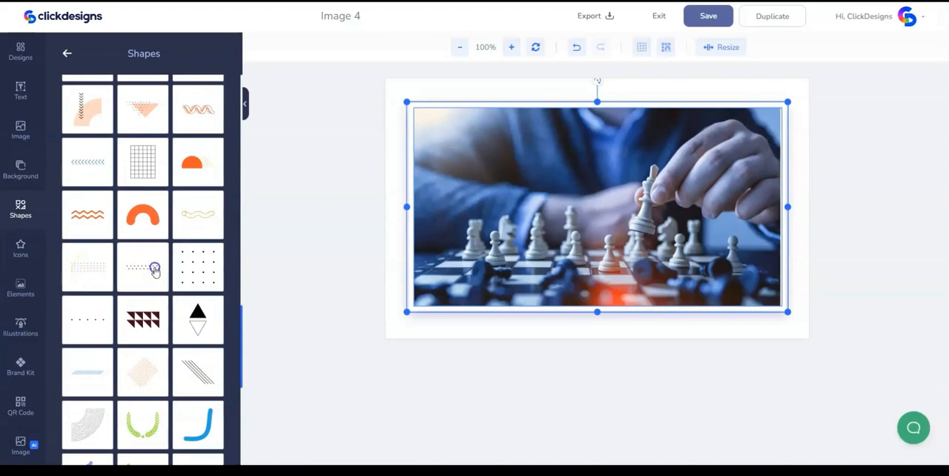
drag(494, 167, 569, 205)
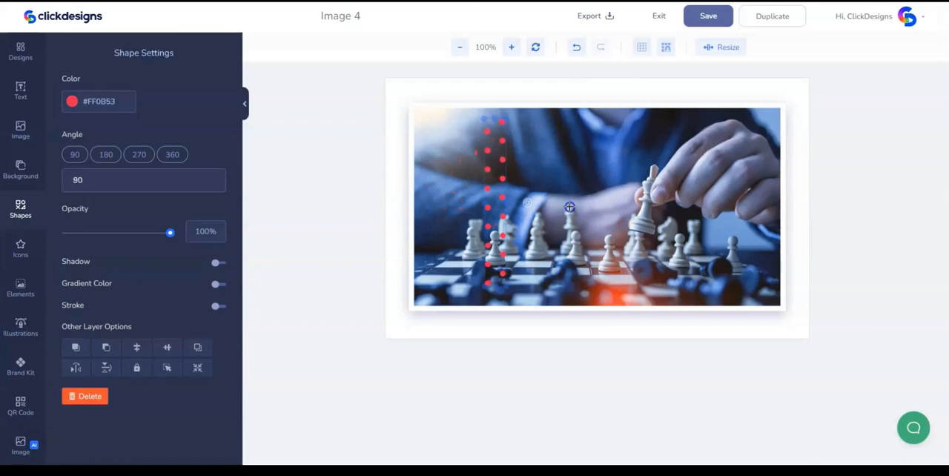
click(502, 118)
click(502, 120)
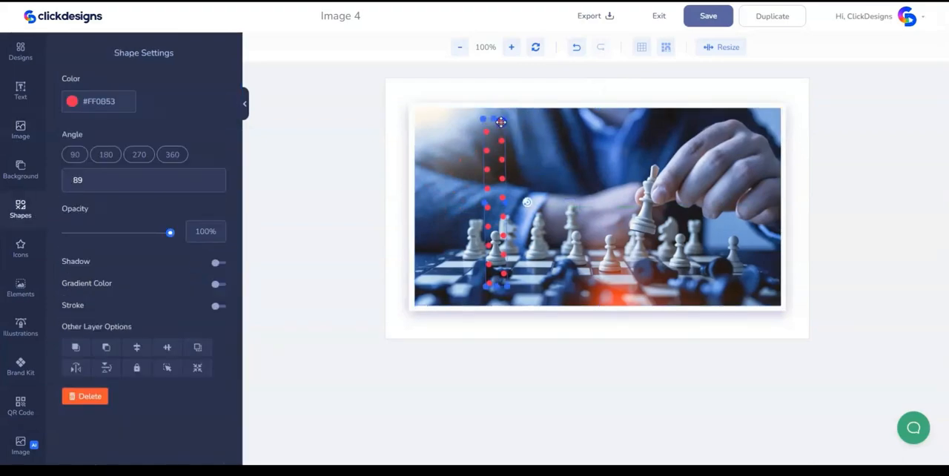
drag(507, 119, 408, 168)
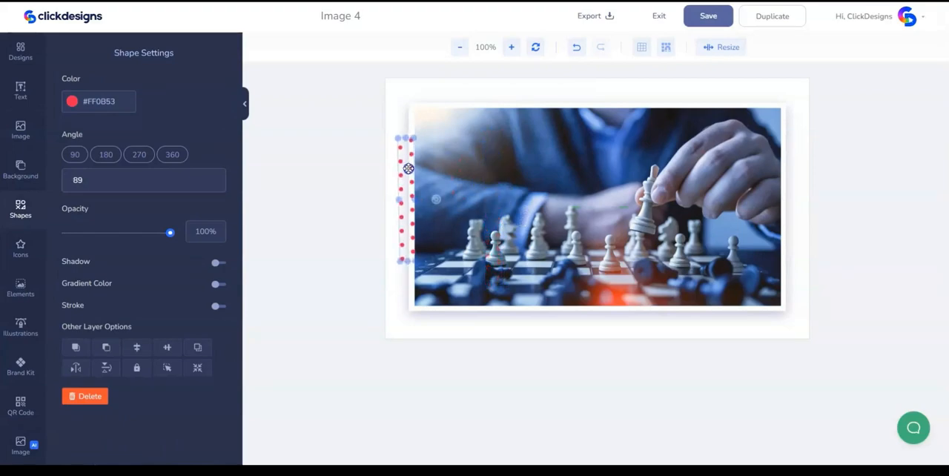
click(476, 88)
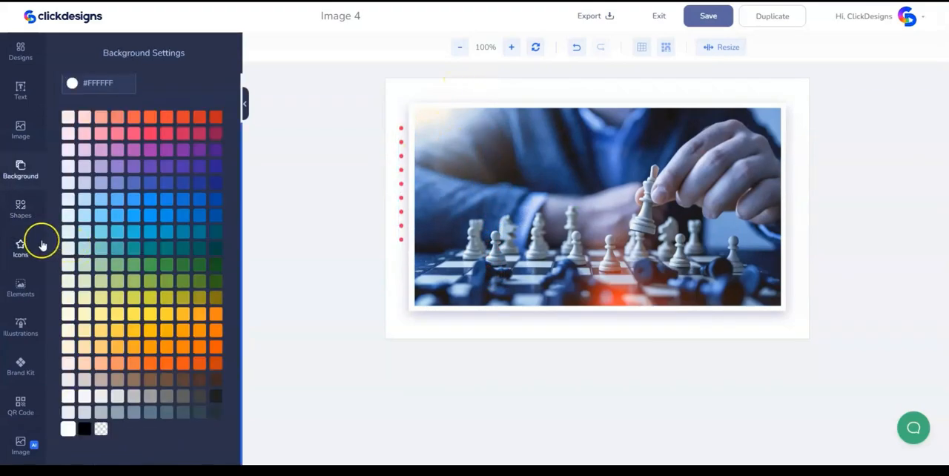
- Add the orange zigzag-lines shape, turn it vertical and place it behind the lower part of the frame's right edge in a pale tint
click(21, 210)
click(87, 214)
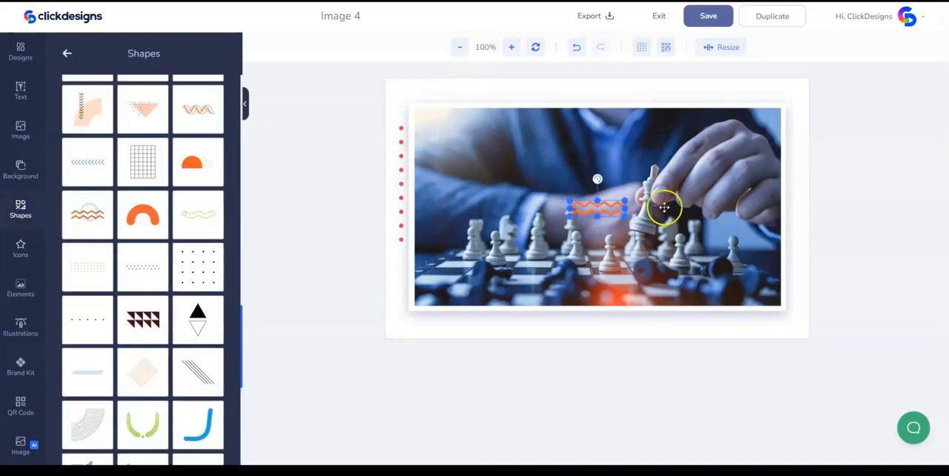
drag(625, 217, 658, 231)
mouse_move(617, 179)
mouse_down()
mouse_move(670, 203)
mouse_move(619, 165)
mouse_move(571, 182)
mouse_move(573, 215)
mouse_move(790, 243)
mouse_up()
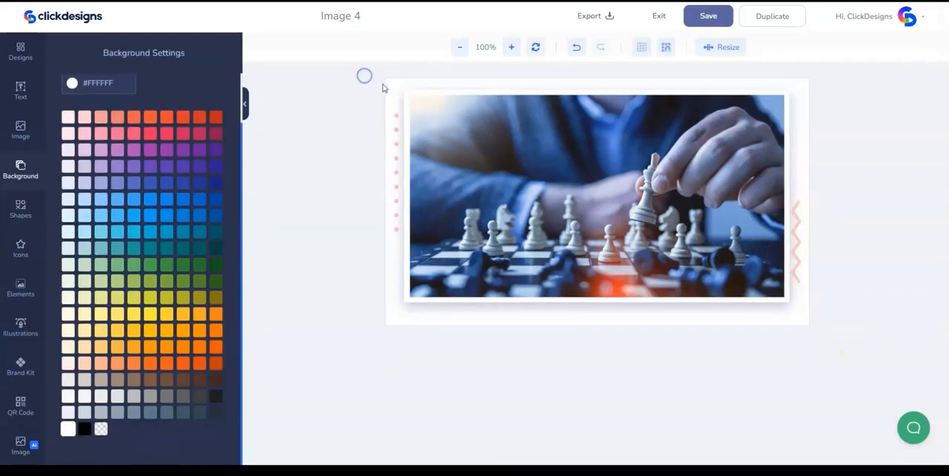
- Adjust the whole composition on the canvas over a transparent background and save the design
drag(387, 86, 927, 324)
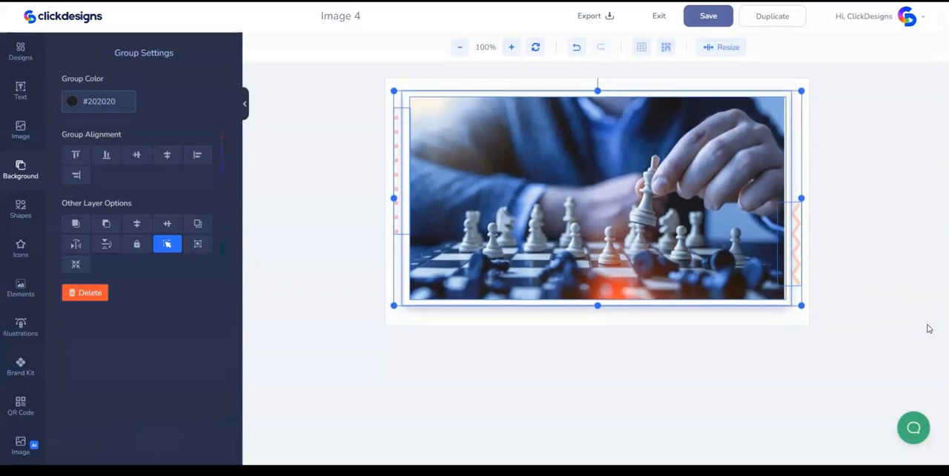
click(934, 328)
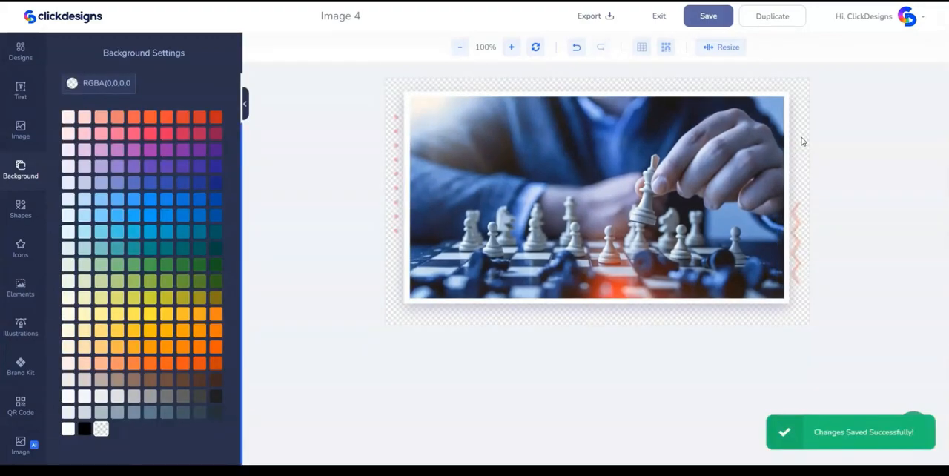
- Export the Image 4 design as a PNG at 96 DPI without a watermark
click(822, 129)
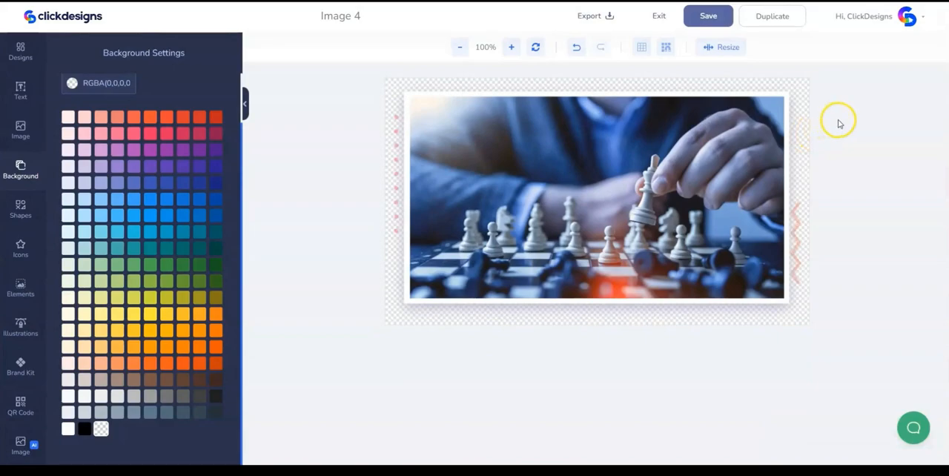
click(599, 17)
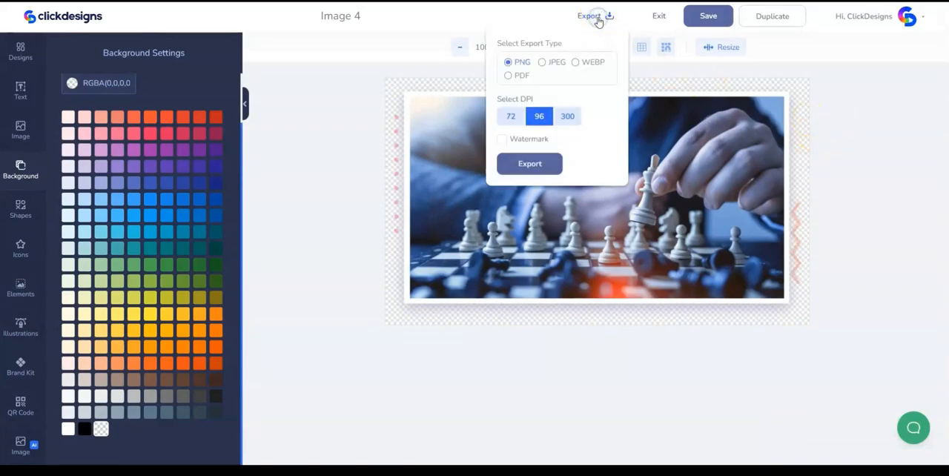
click(547, 178)
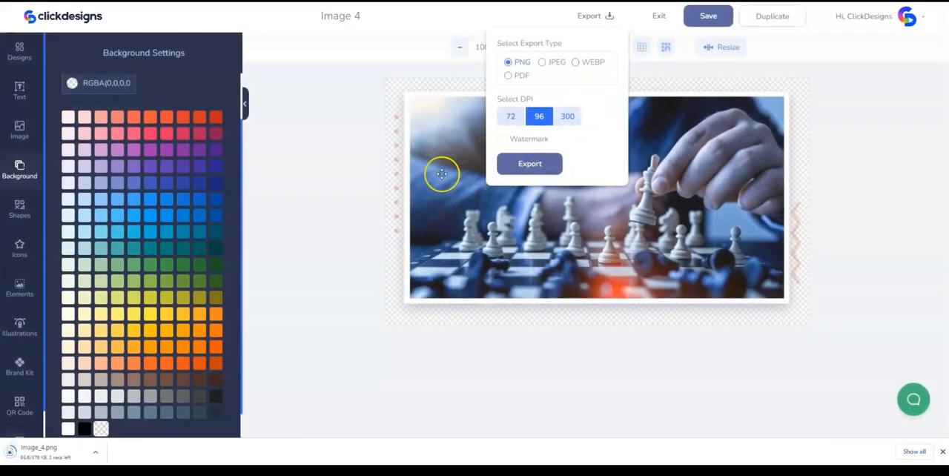
click(403, 85)
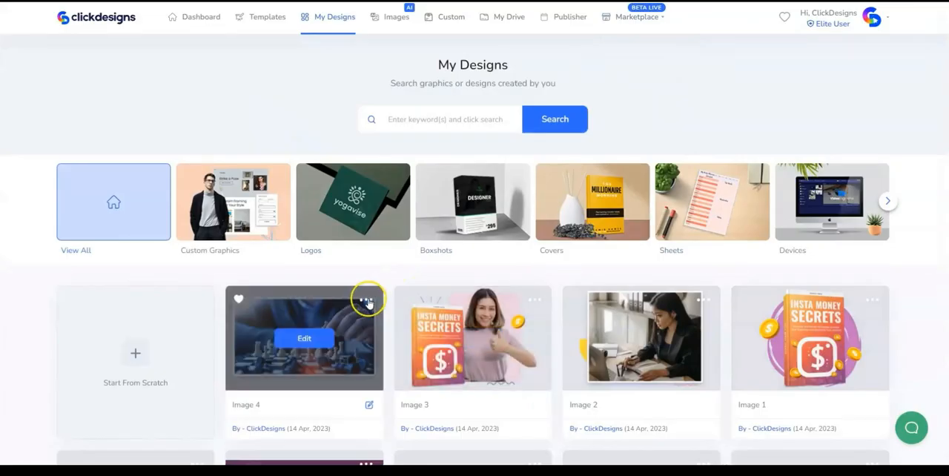
- Duplicate the Image 4 design, open the copy for editing and rename it Image 5
click(367, 301)
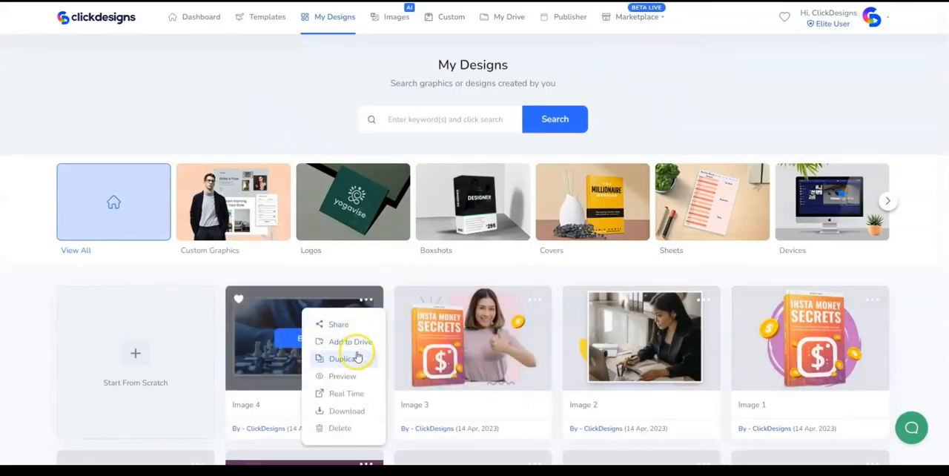
click(353, 360)
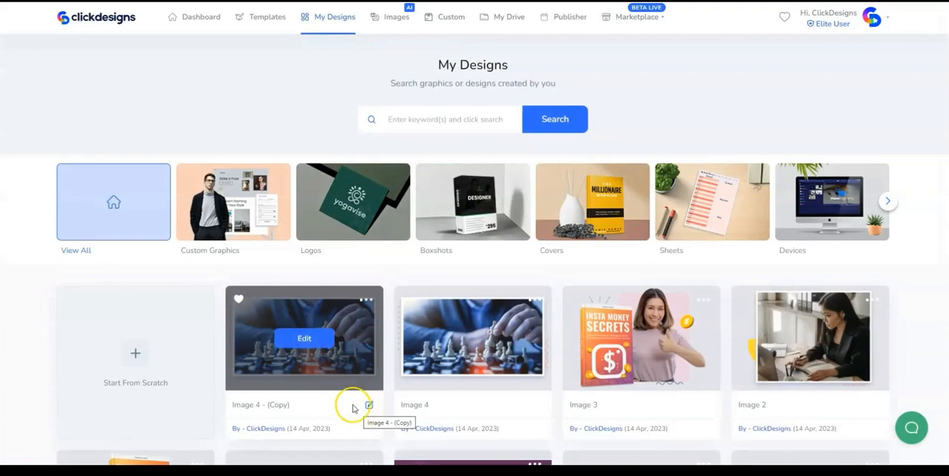
click(317, 341)
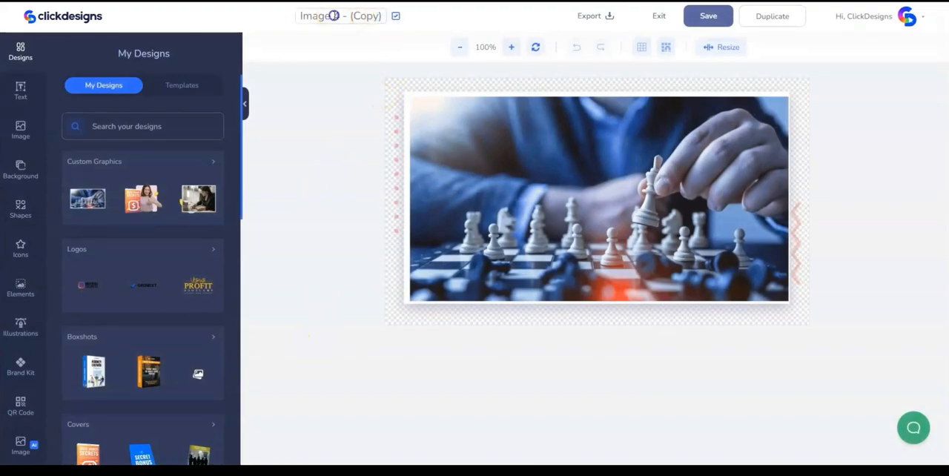
drag(335, 15, 385, 12)
text(5)
- Replace the chess picture with the uploaded Instagram picture, cropping its upper and lower edges and fitting it inside the white frame
click(542, 165)
key(Delete)
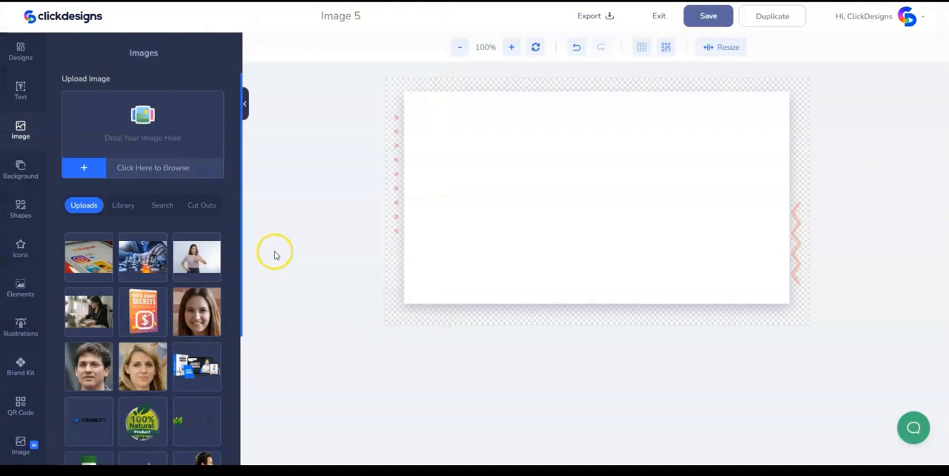
click(89, 256)
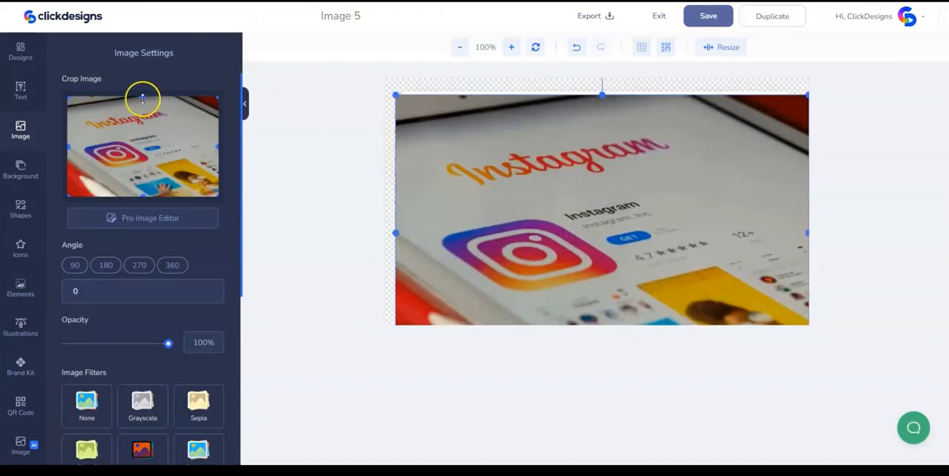
drag(139, 106, 142, 106)
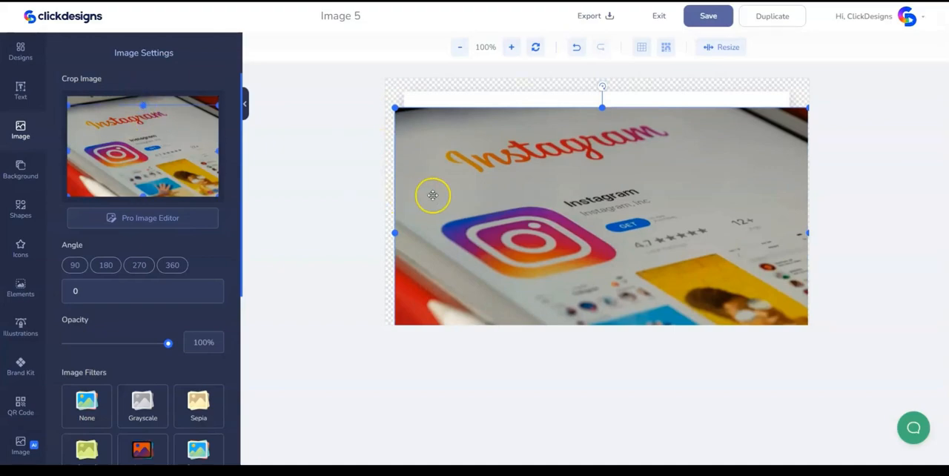
click(328, 191)
click(750, 123)
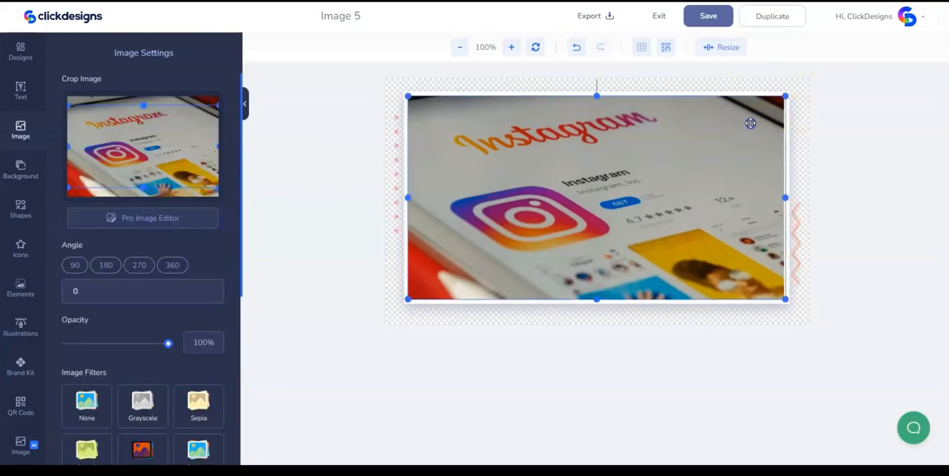
click(801, 117)
click(760, 165)
click(792, 141)
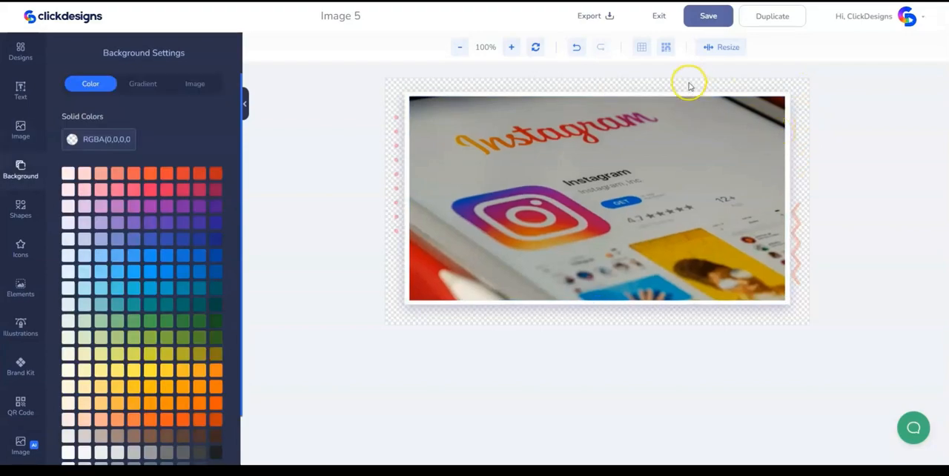
- Save the Image 5 design and export it as a PNG at 96 DPI
click(699, 15)
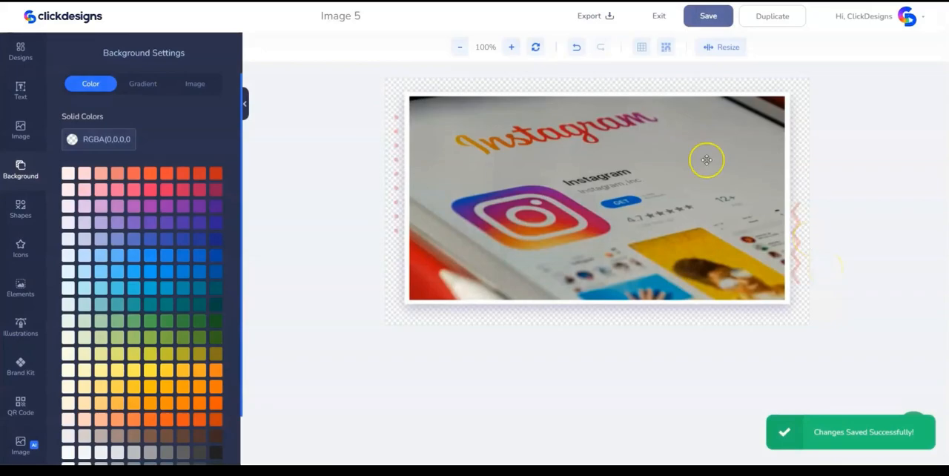
click(589, 15)
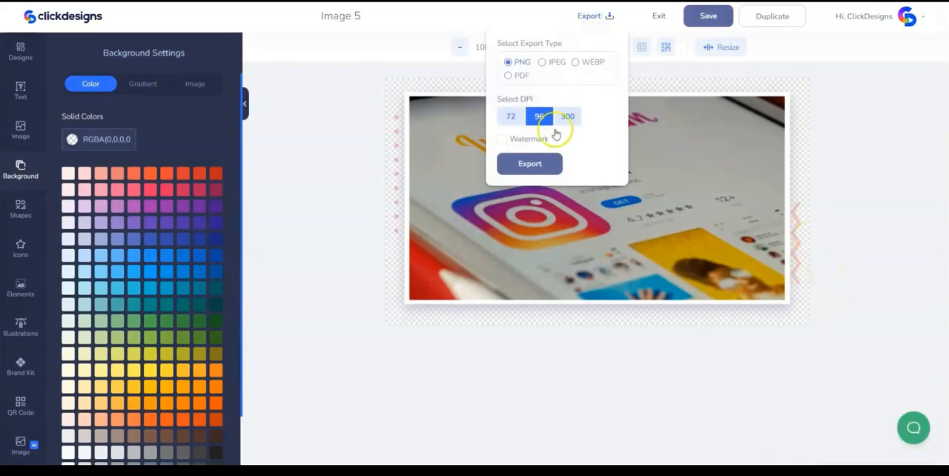
click(541, 163)
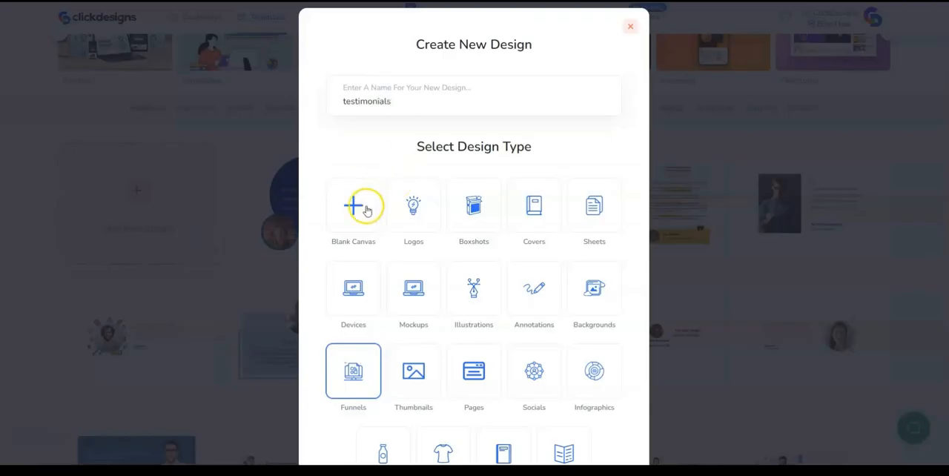
- Create a Funnels design named testimonials, using the Testimonials type and a 1137 × 652 px canvas
scroll(378, 222, down, 3)
click(466, 413)
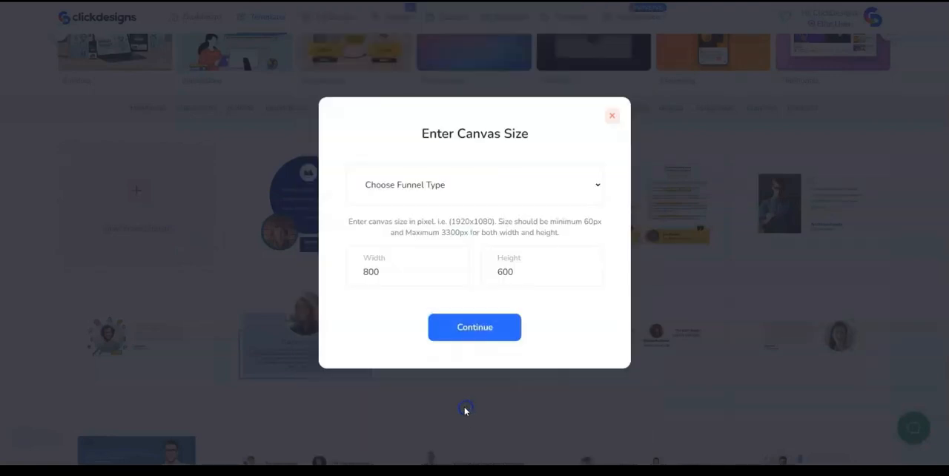
click(431, 193)
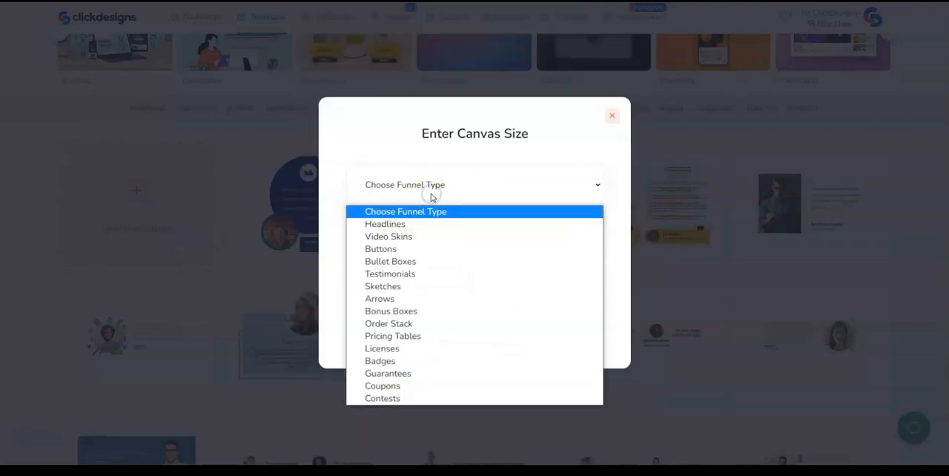
click(402, 273)
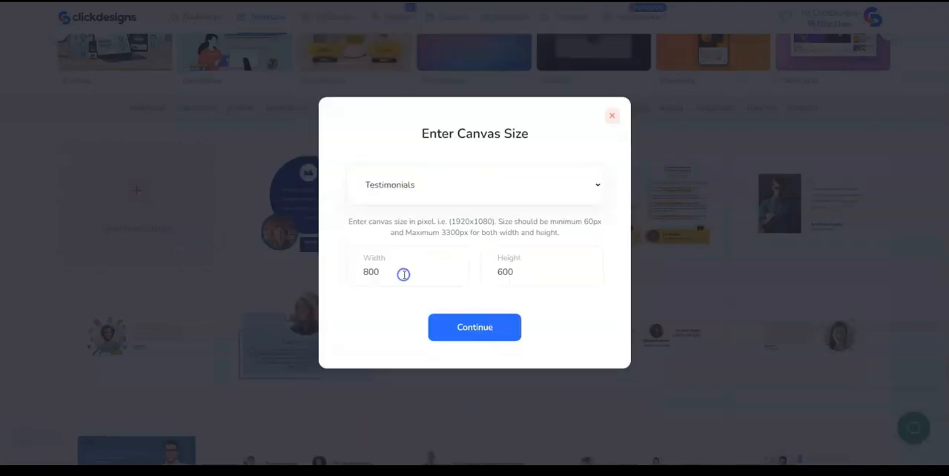
drag(403, 271, 352, 272)
text(1137)
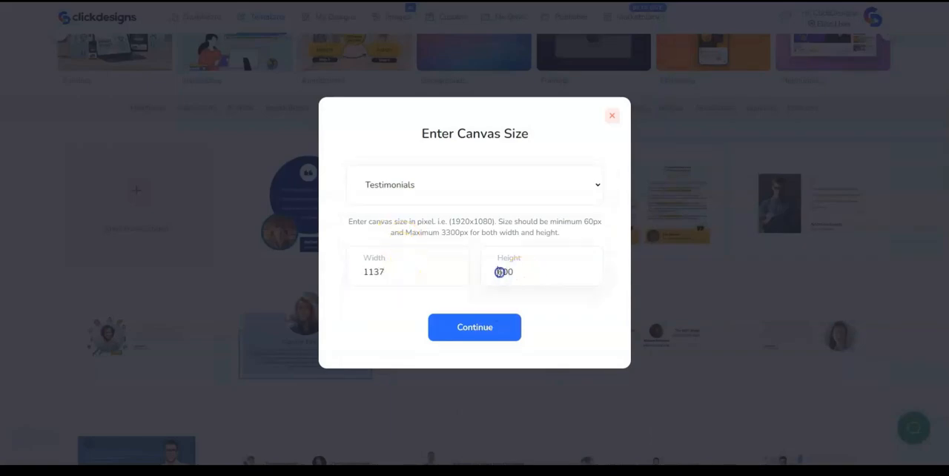
text(652)
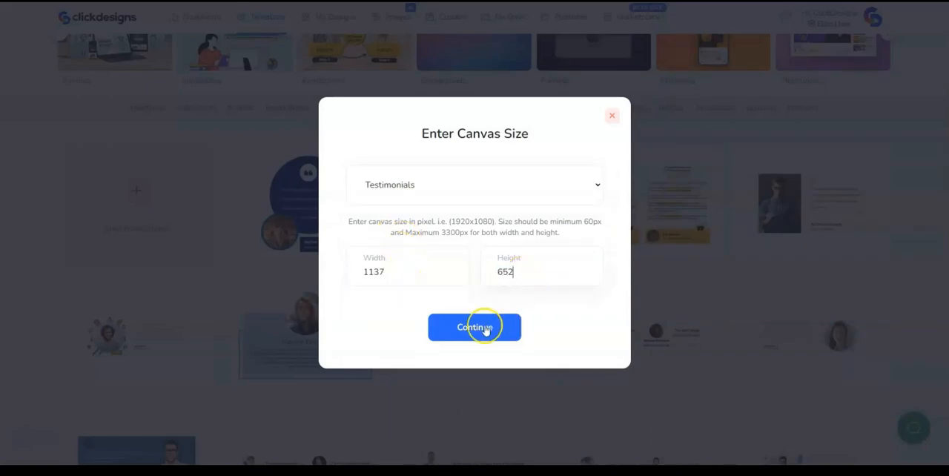
click(485, 329)
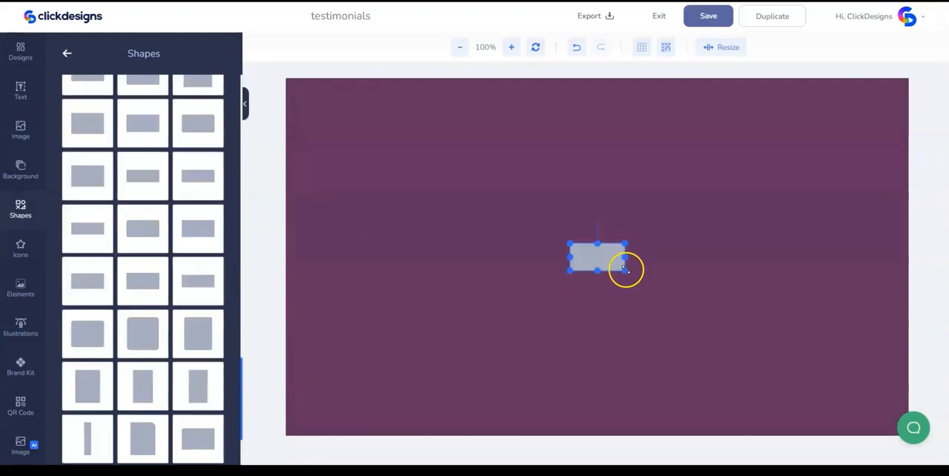
- Stretch the rectangle shape into a wide card across the canvas's upper part and color it white (#FFFFFF)
drag(625, 269, 798, 356)
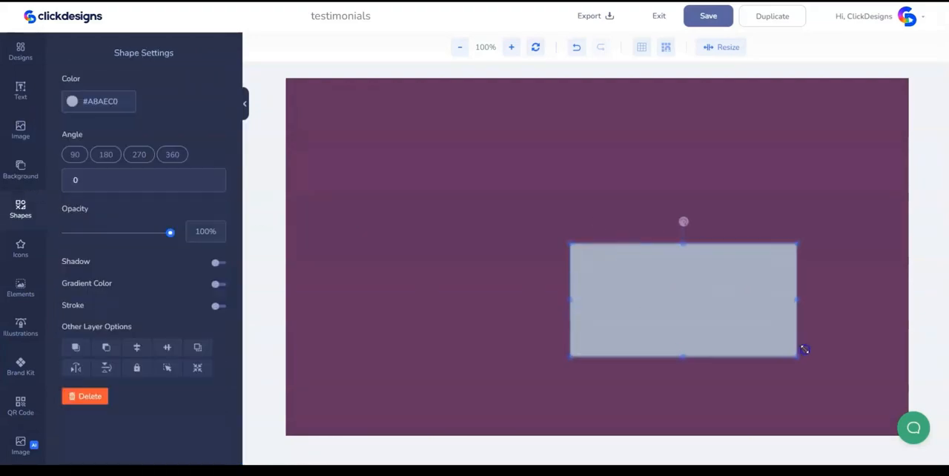
click(516, 272)
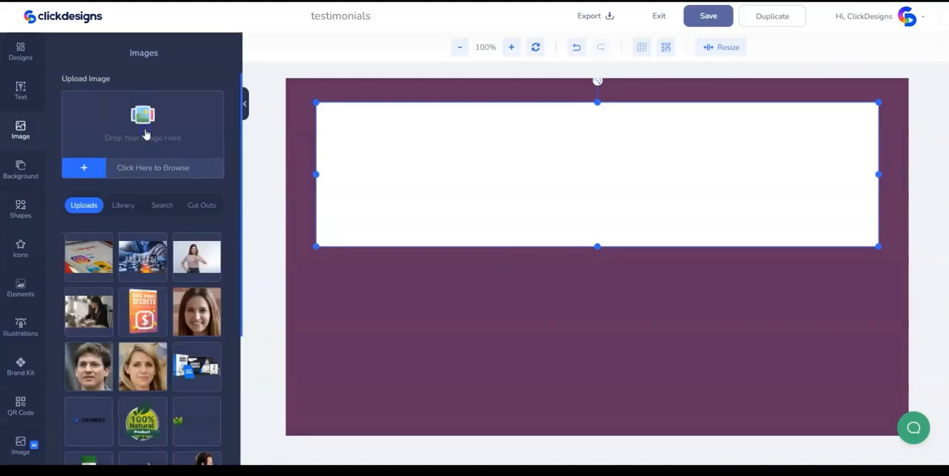
- Upload the two headshot photos and add the first as a small circular portrait at the white card's left end
click(144, 132)
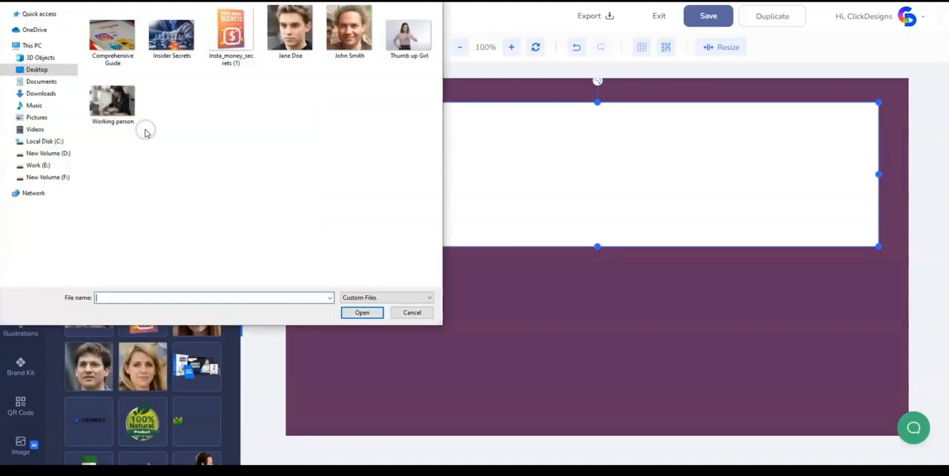
drag(290, 83, 327, 52)
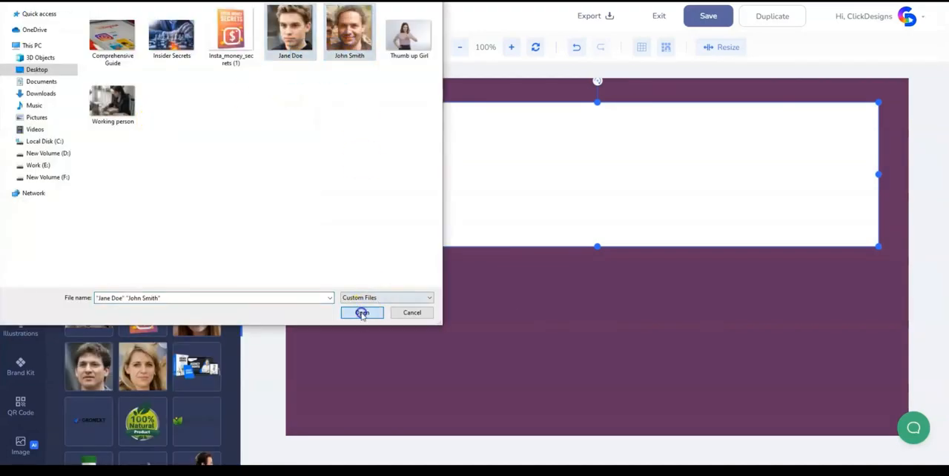
click(361, 313)
click(88, 285)
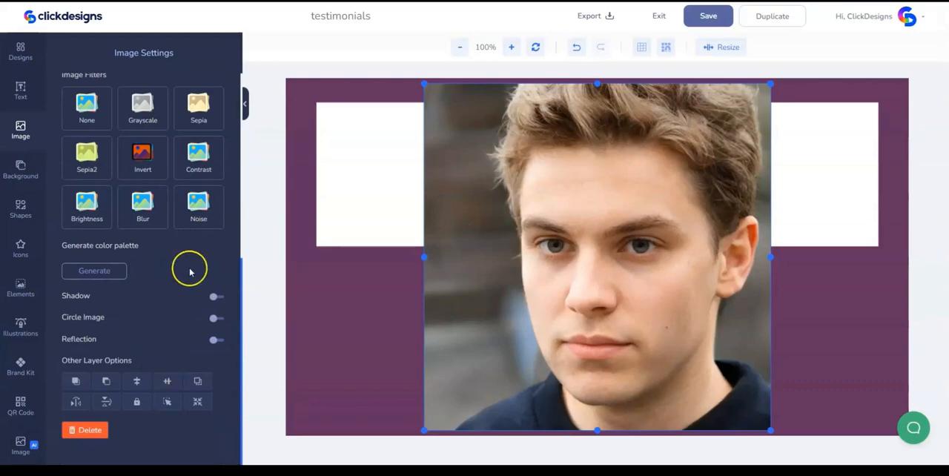
click(215, 320)
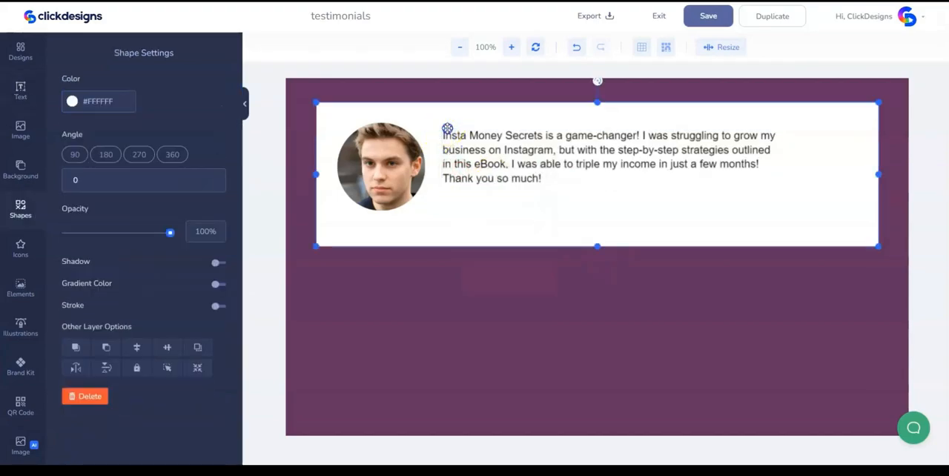
- Add a bold name-and-occupation line beneath the testimonial, and set the testimonial text to Poppins with a line height of 1.2
click(80, 359)
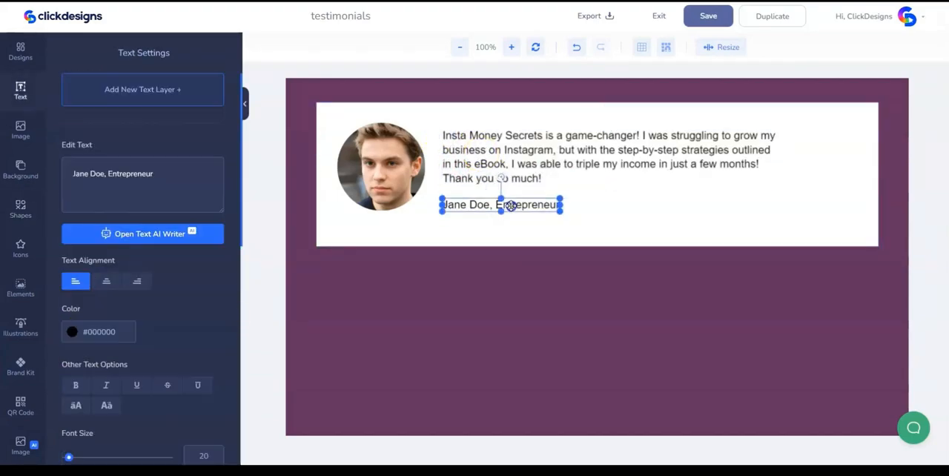
shift+click(496, 166)
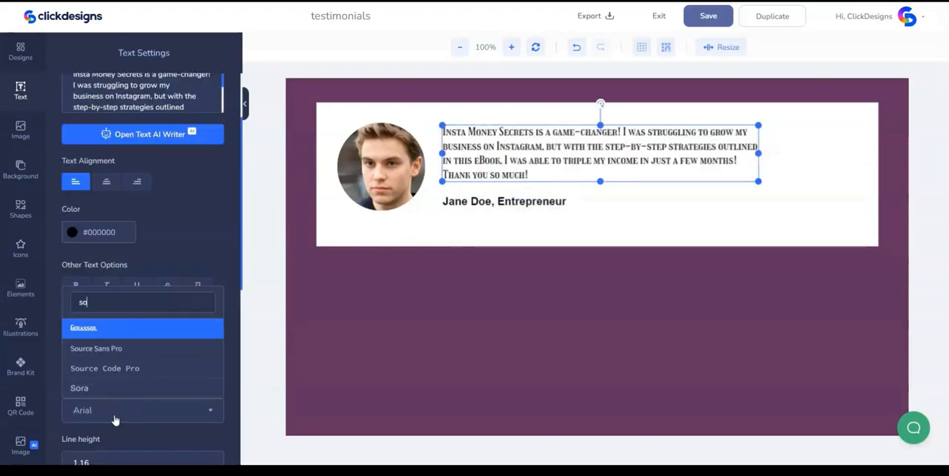
text(ra)
key(Return)
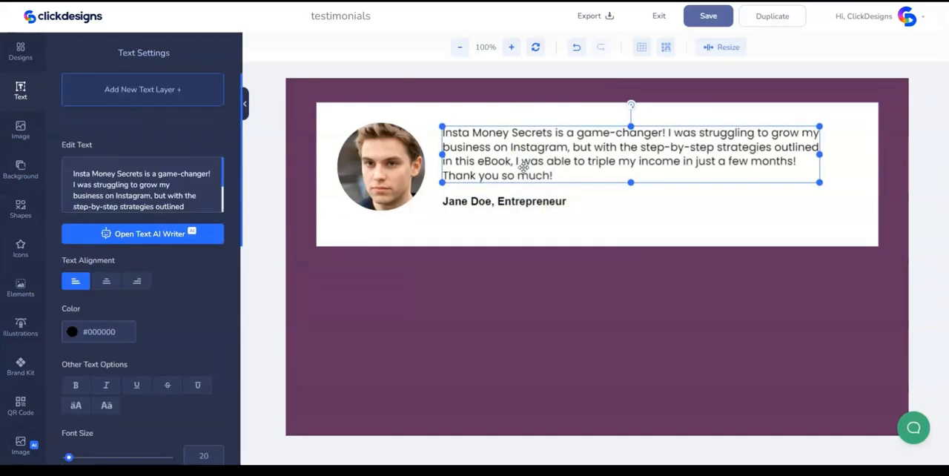
scroll(215, 350, down, 1)
scroll(214, 347, down, 2)
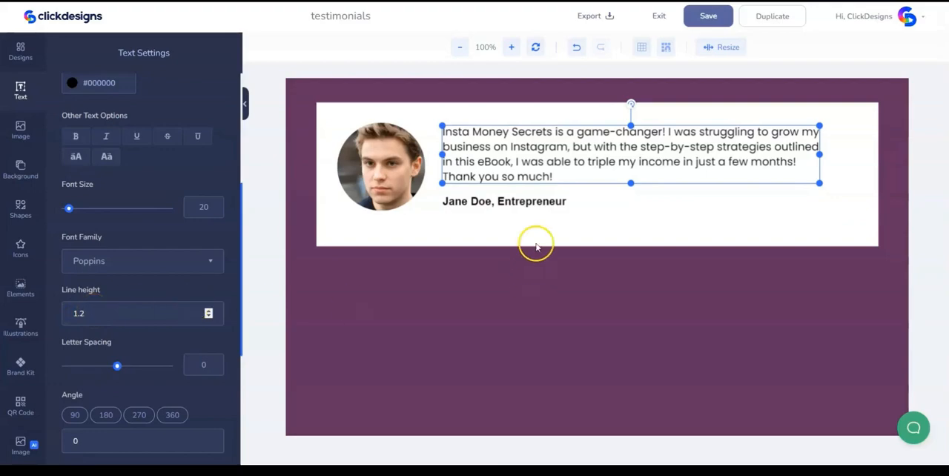
- Put Entrepreneur on its own line under the reviewer's name in Poppins, size 17, color #4A4A4A
click(536, 200)
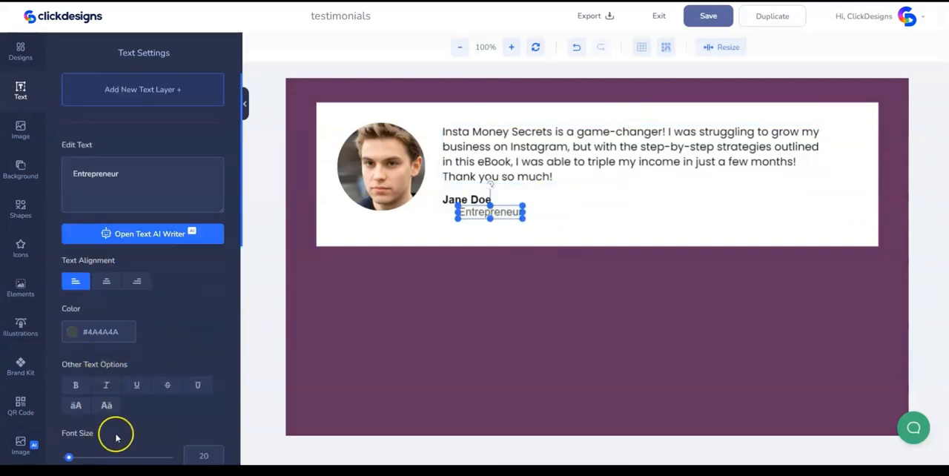
scroll(153, 417, down, 1)
click(499, 226)
click(475, 212)
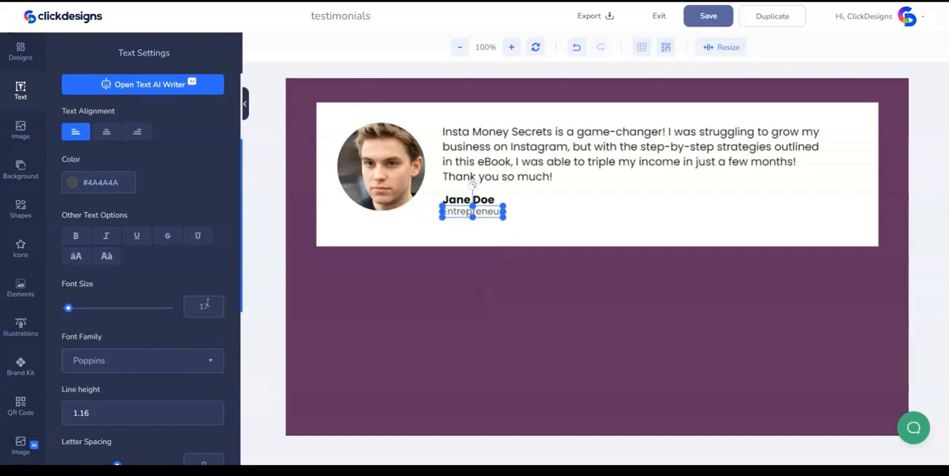
- Trim the white card closer to its contents and place a quotation mark at font size 84 before the testimonial's first line
click(473, 274)
drag(512, 276, 465, 121)
shift+click(449, 115)
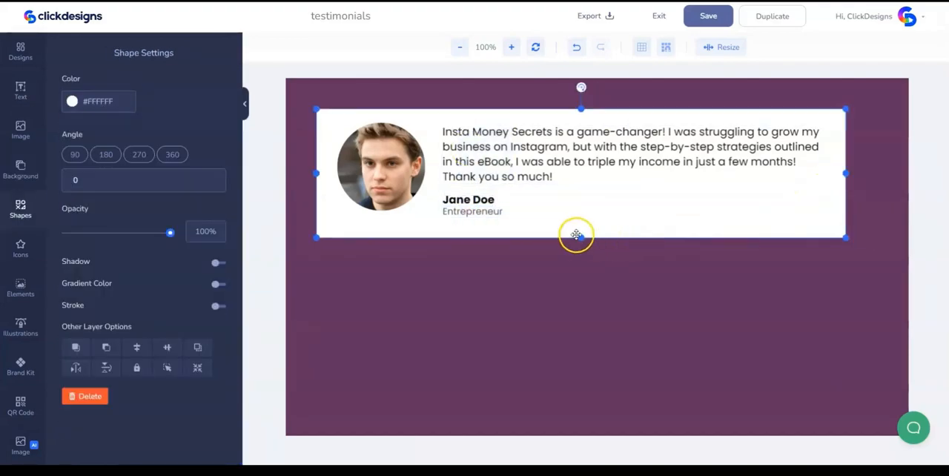
drag(576, 235, 581, 239)
click(601, 215)
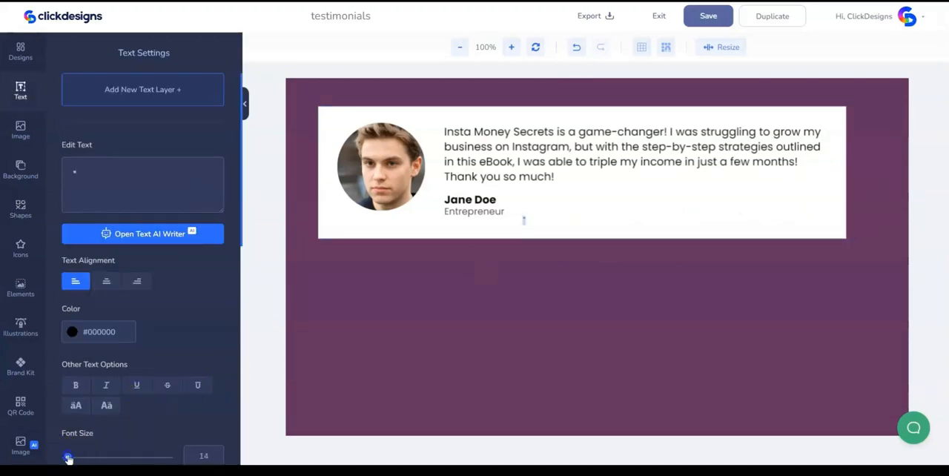
drag(80, 457, 82, 458)
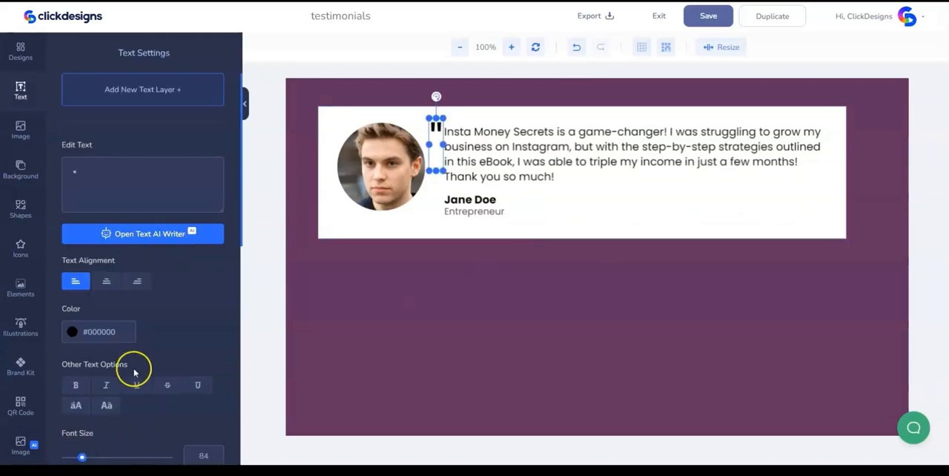
- Color the opening quotation mark #D8D8D8 and place a matching one at the end of the testimonial text
click(72, 331)
click(64, 365)
drag(54, 366, 54, 360)
drag(436, 129, 804, 194)
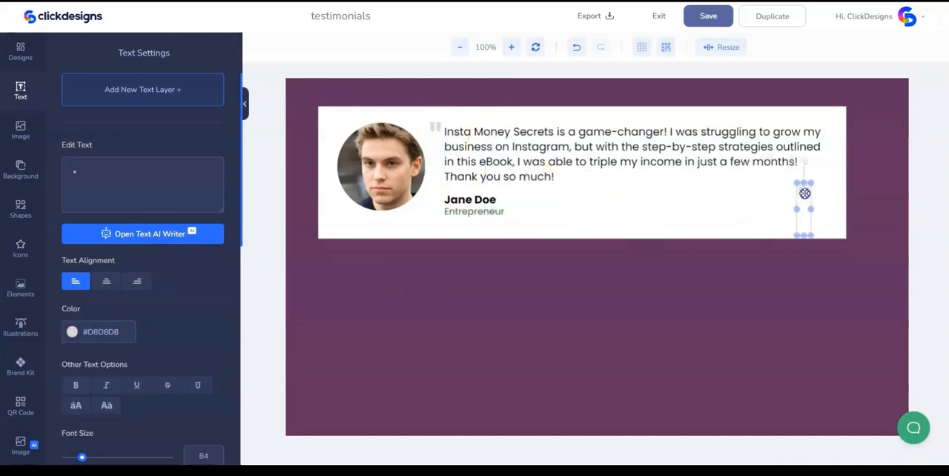
- Duplicate the white testimonial card and send the slightly offset copy behind the original card
click(483, 228)
click(375, 229)
right_click(376, 229)
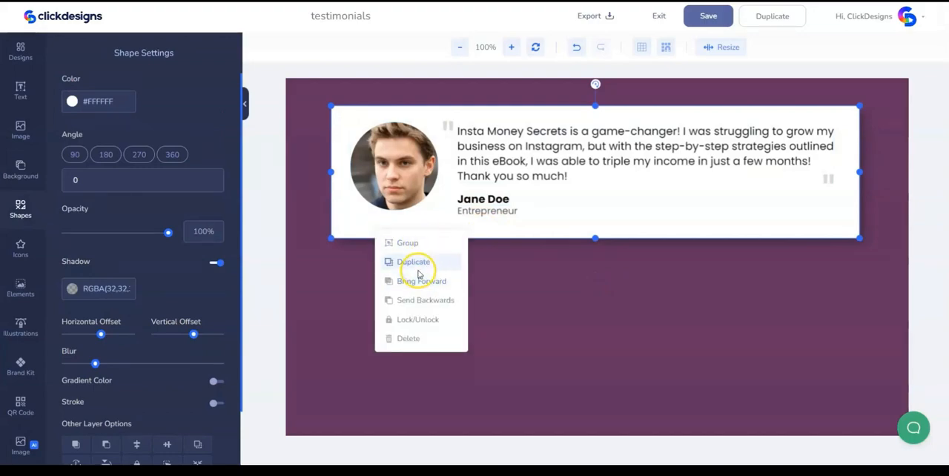
click(417, 263)
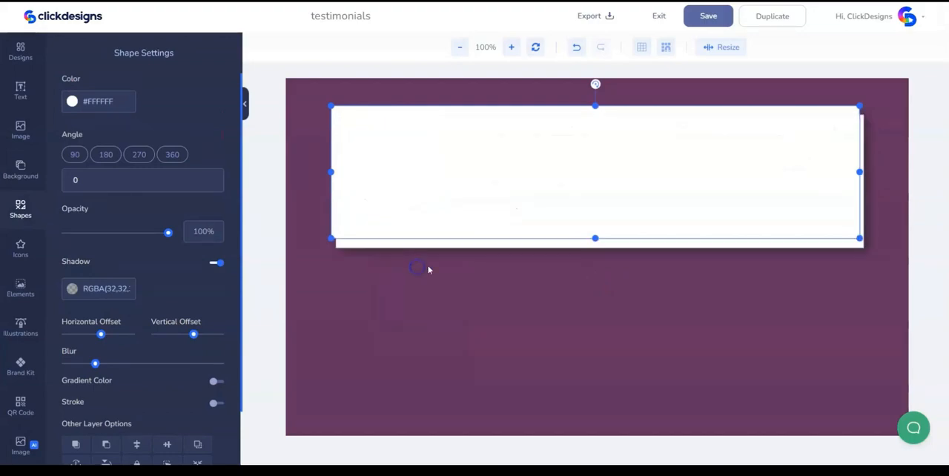
right_click(443, 249)
click(465, 315)
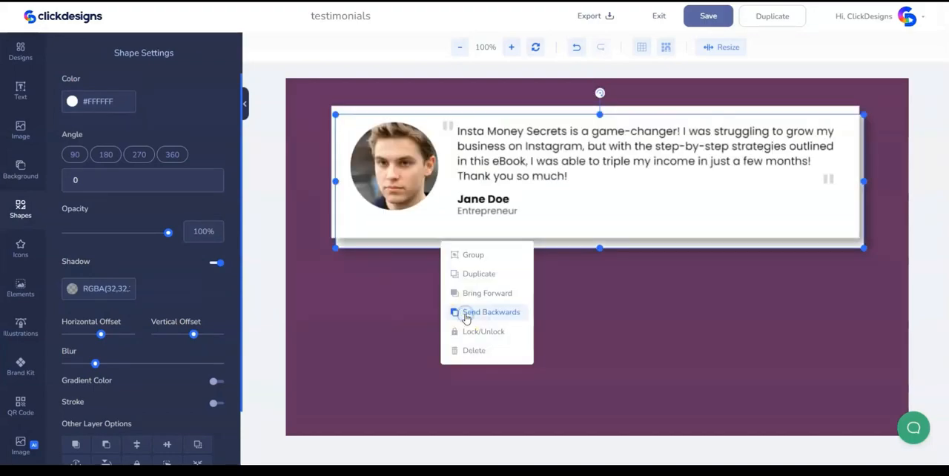
- Make the rear card's fill transparent, remove its shadow and give it a #D3B800 stroke 1.4 wide
click(156, 182)
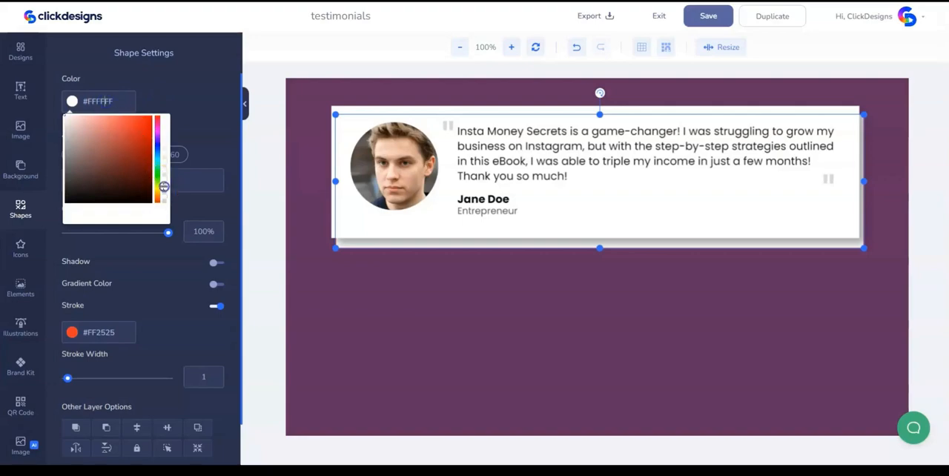
drag(164, 186, 166, 213)
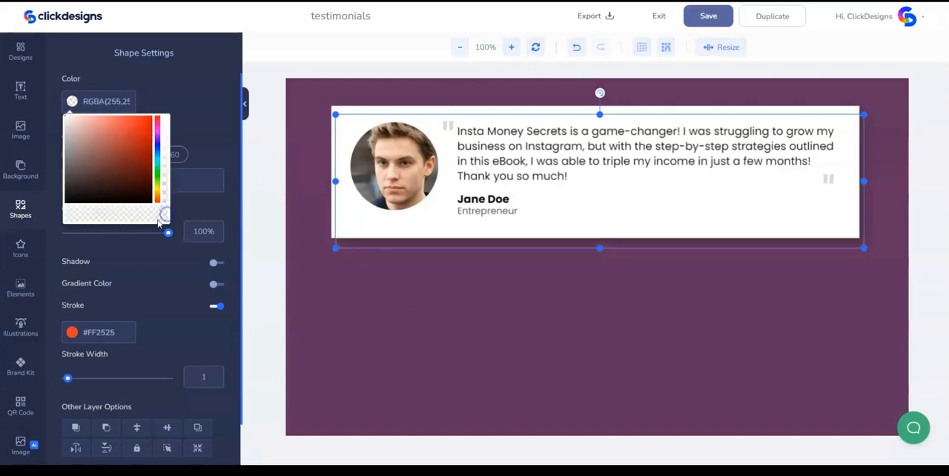
click(112, 332)
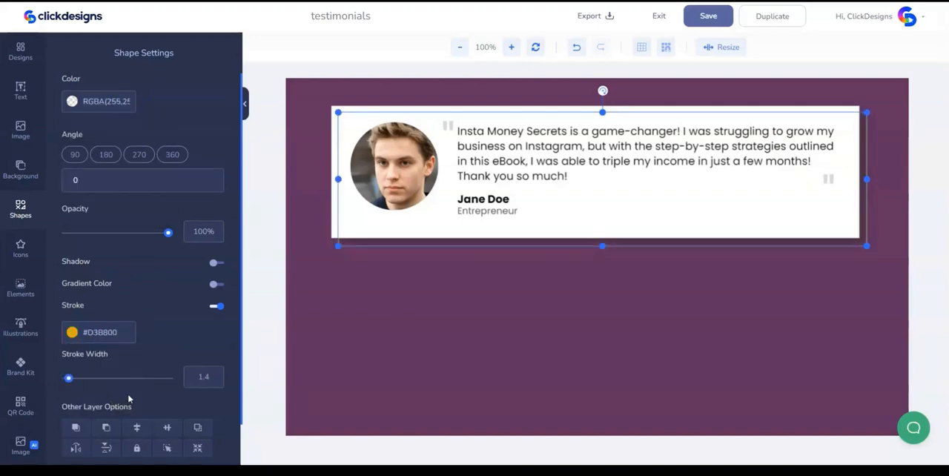
- Add the yellow wavy-line shape at the card's upper-left edge and send it behind the card
click(20, 210)
scroll(96, 223, down, 1)
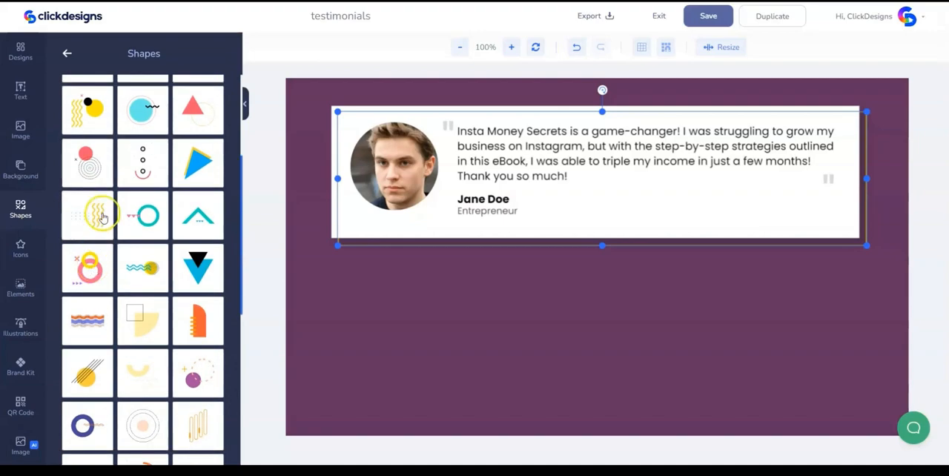
click(101, 215)
click(376, 218)
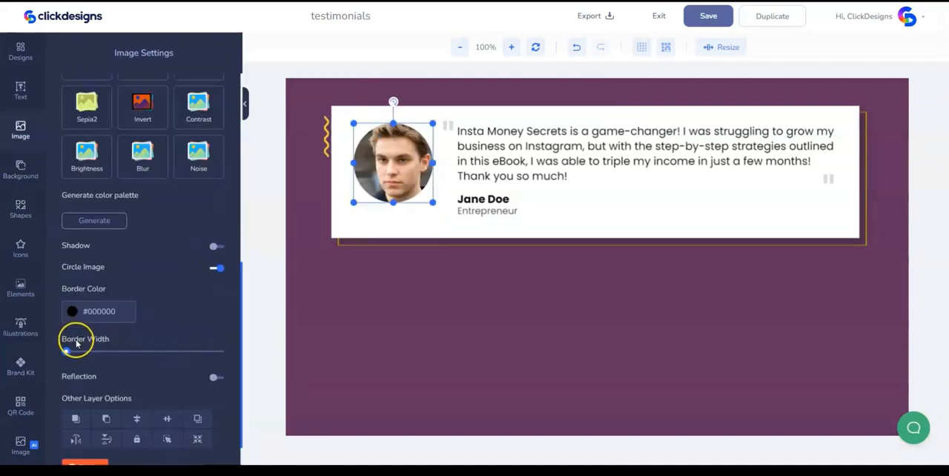
- Give the circular portrait a thick #FFFFFF border and a soft, semi-transparent shadow
click(67, 353)
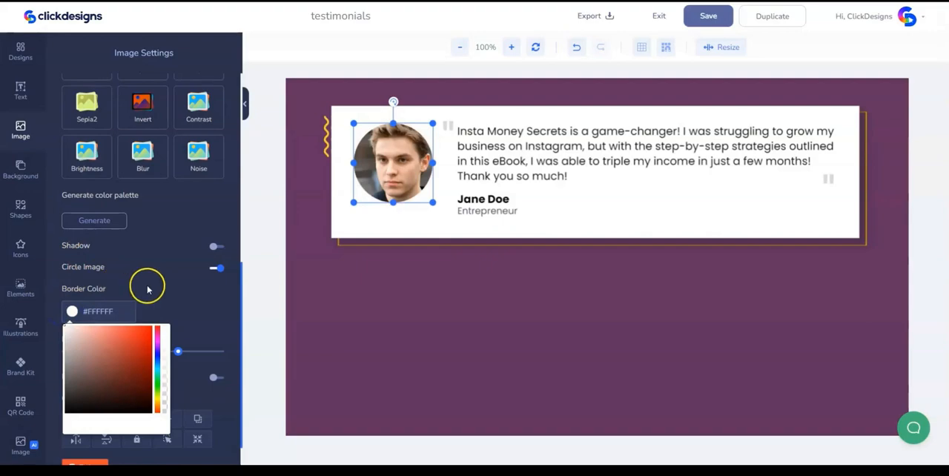
click(144, 282)
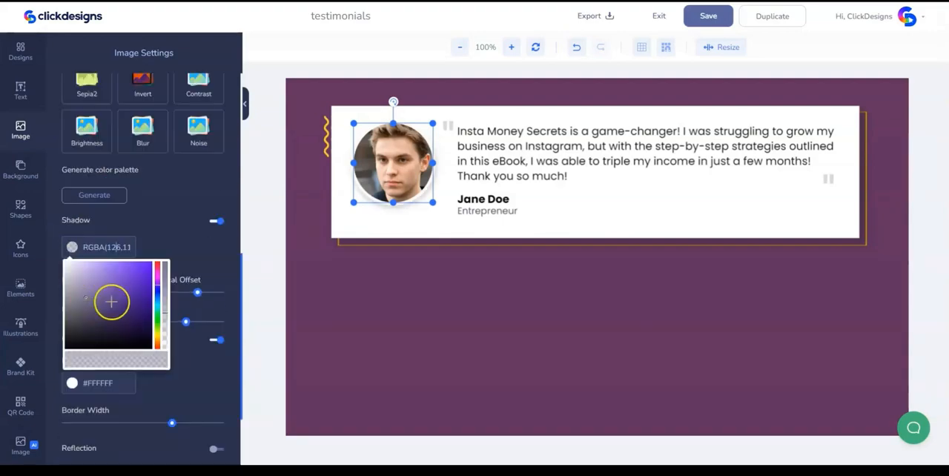
click(164, 310)
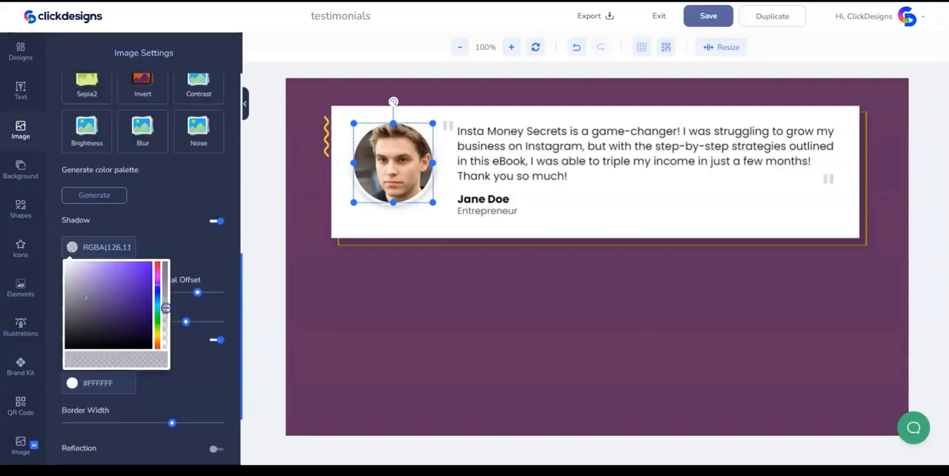
- Move all the testimonial elements up slightly and duplicate them as a second testimonial below the first
drag(727, 216, 727, 211)
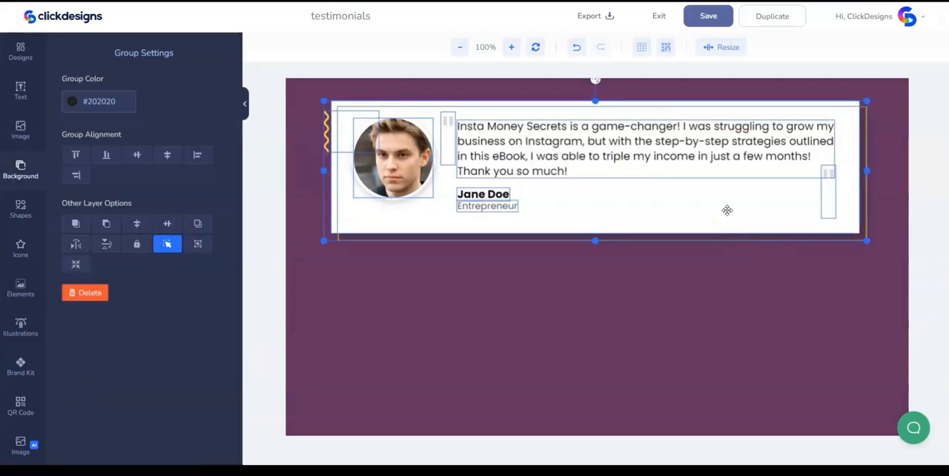
right_click(727, 210)
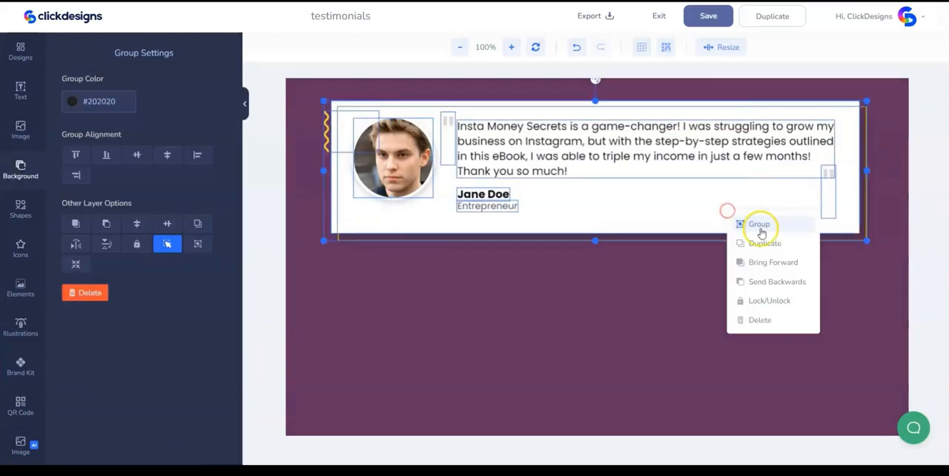
click(759, 242)
- Replace the lower testimonial with the "Wow, just wow!" review, and enter the second reviewer's name and the occupation Business Owner
double_click(529, 308)
key(ctrl+v)
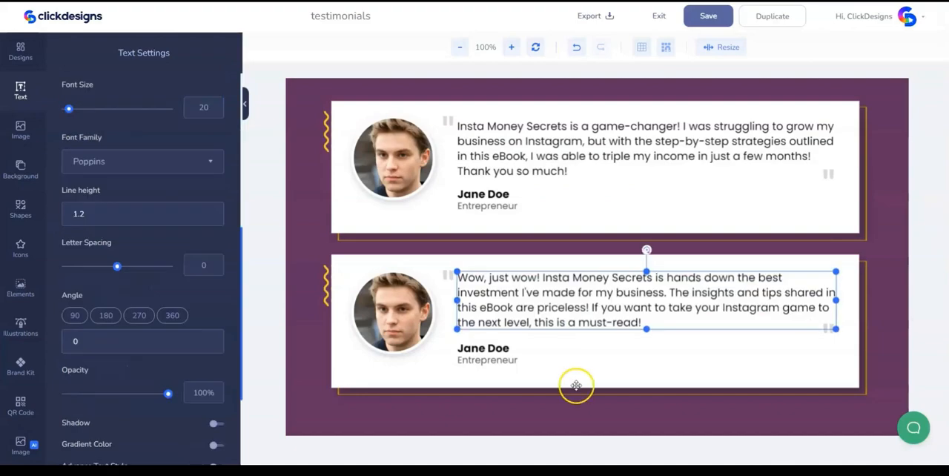
click(606, 417)
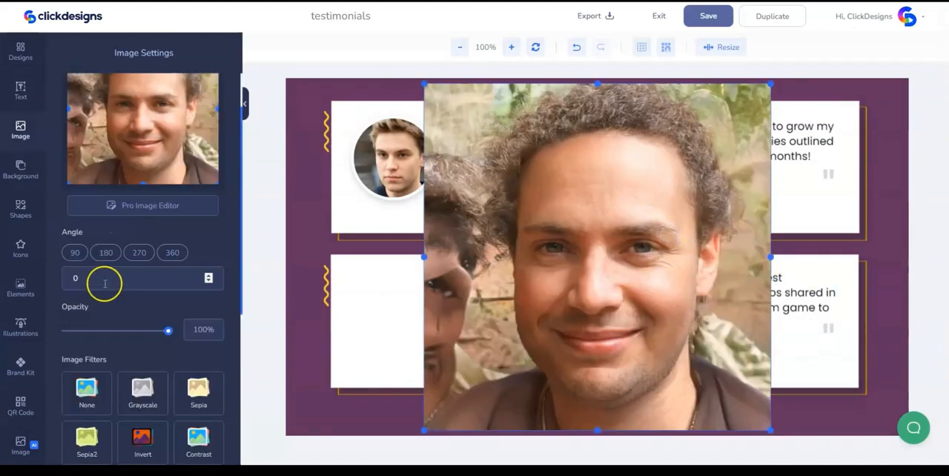
- Make the second headshot circular and shrink it to the size of the first portrait
scroll(104, 282, down, 5)
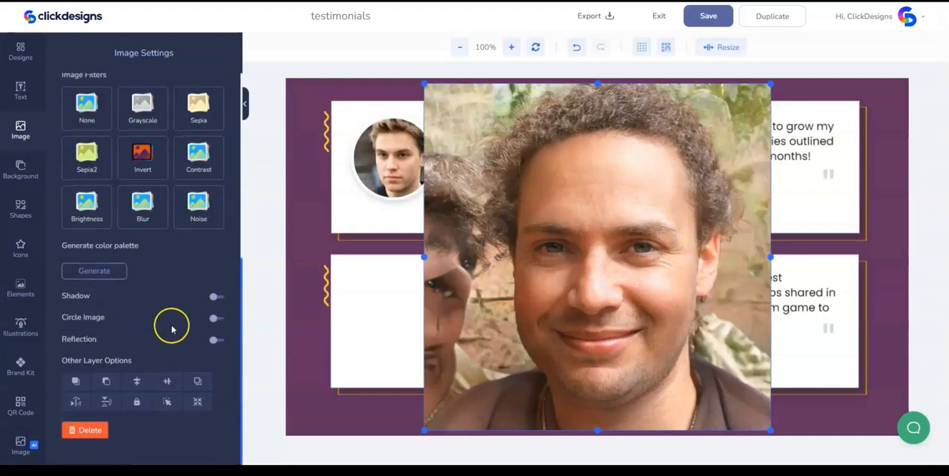
click(215, 317)
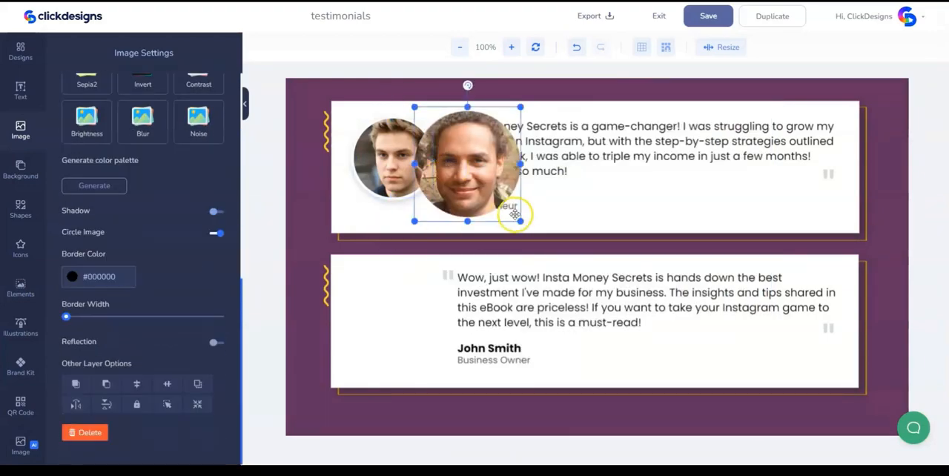
drag(520, 221, 499, 203)
drag(468, 167, 402, 178)
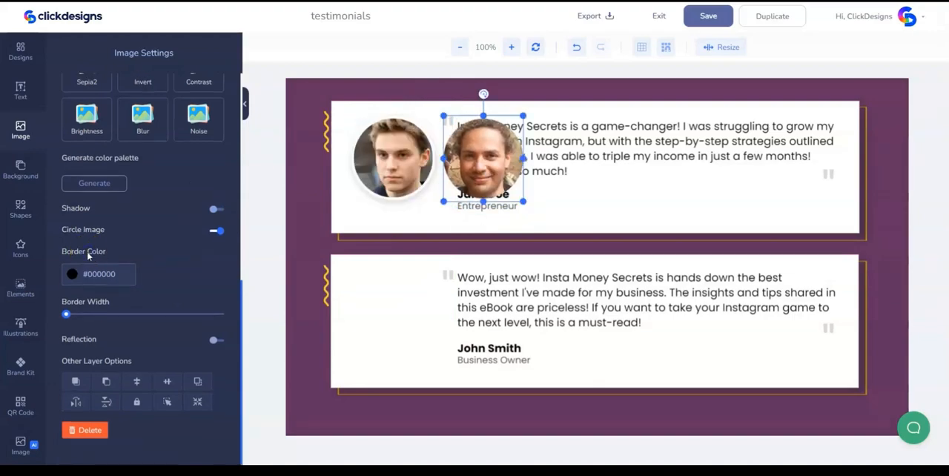
- Give the second portrait the same #FFFFFF border and soft shadow, and place it on the lower testimonial card
click(74, 273)
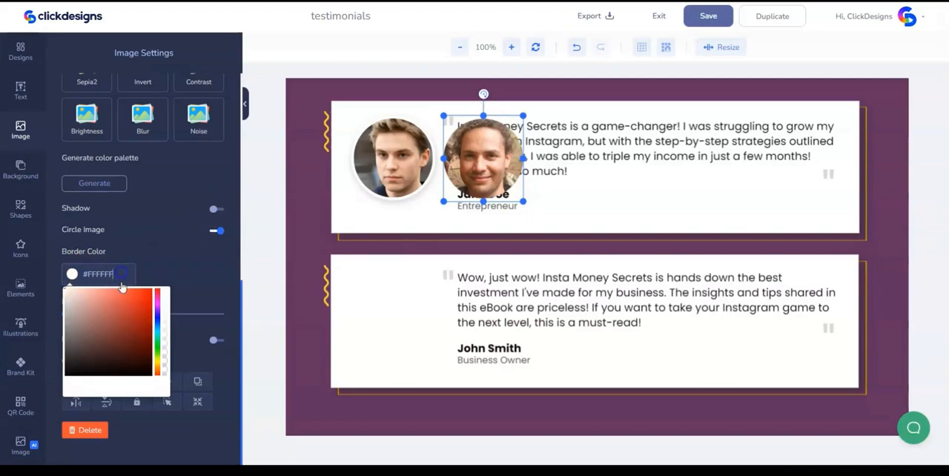
click(174, 295)
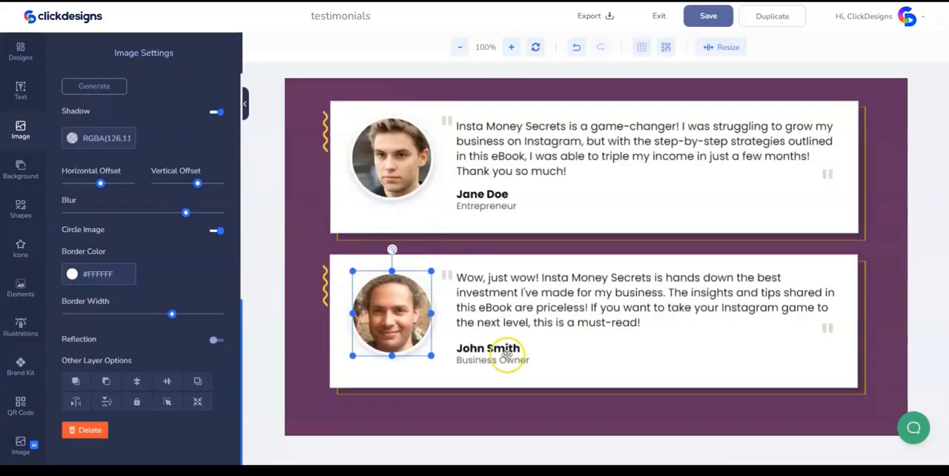
click(533, 432)
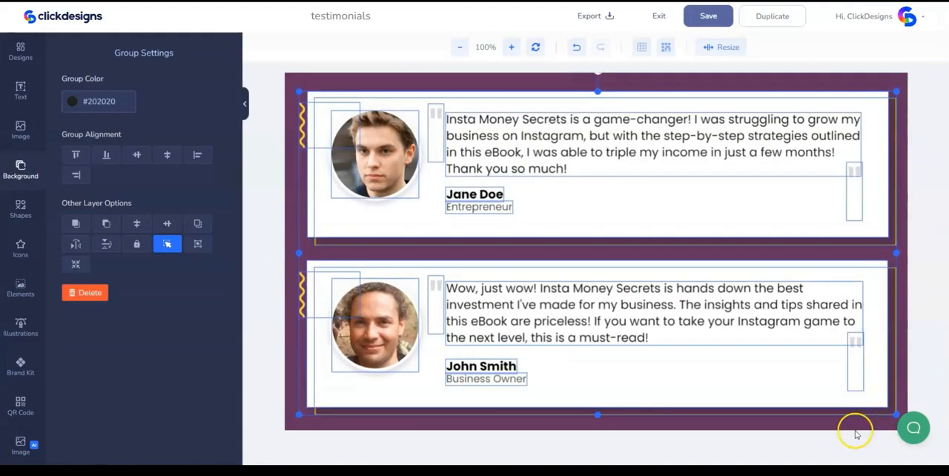
- Enlarge both testimonials together to fill the canvas, make the background transparent and save the design
scroll(855, 433, up, 1)
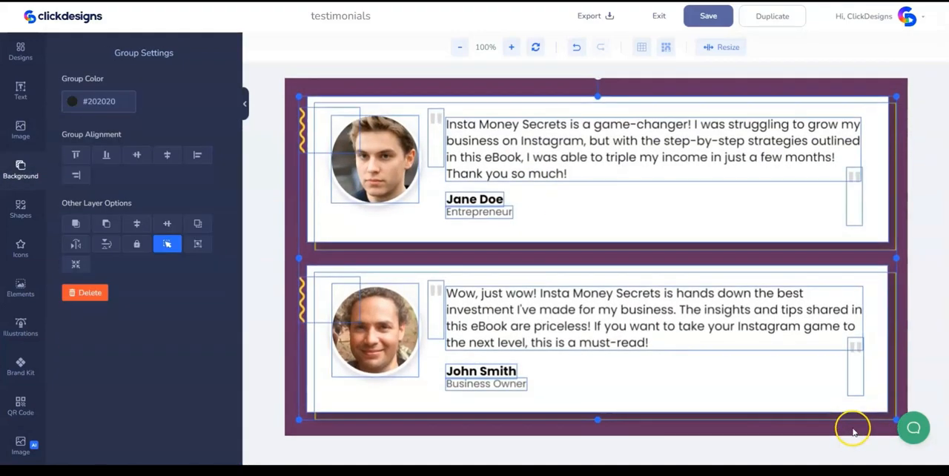
click(853, 433)
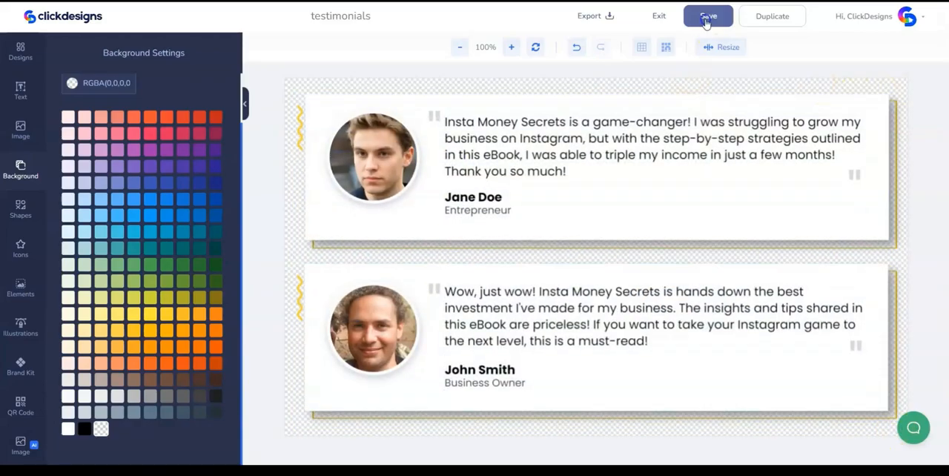
click(708, 15)
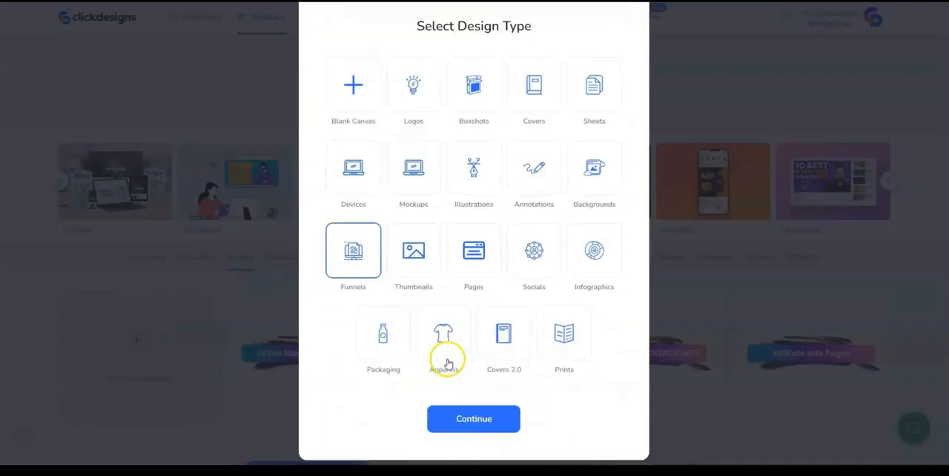
- Start a new Funnels design with the Buttons canvas preset of 545 by 144 pixels
click(453, 420)
click(428, 189)
click(382, 249)
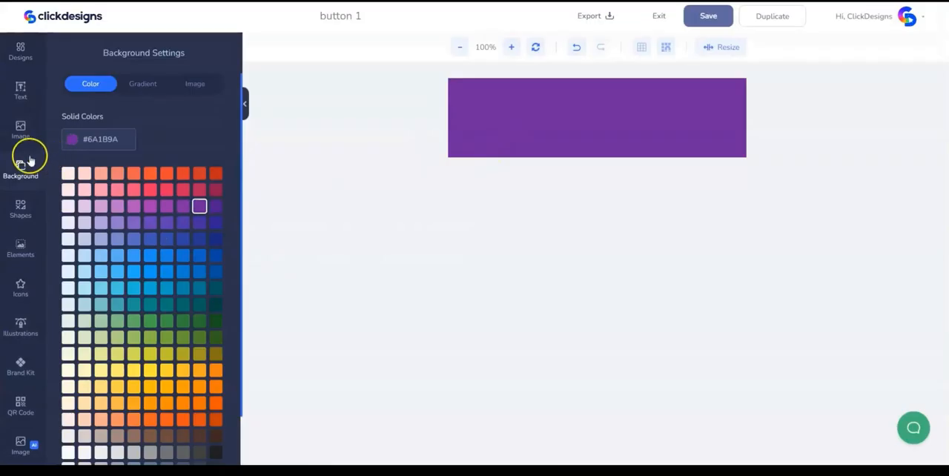
- Add a rectangle in the middle of the canvas and overlay the text "Get Your Copy Now"
click(20, 209)
click(95, 107)
click(143, 89)
double_click(612, 119)
text(Get Your Copy Now)
- Set the button text in bold white Poppins and fill the rectangle with a pink (#EB609F) to purple gradient
click(106, 360)
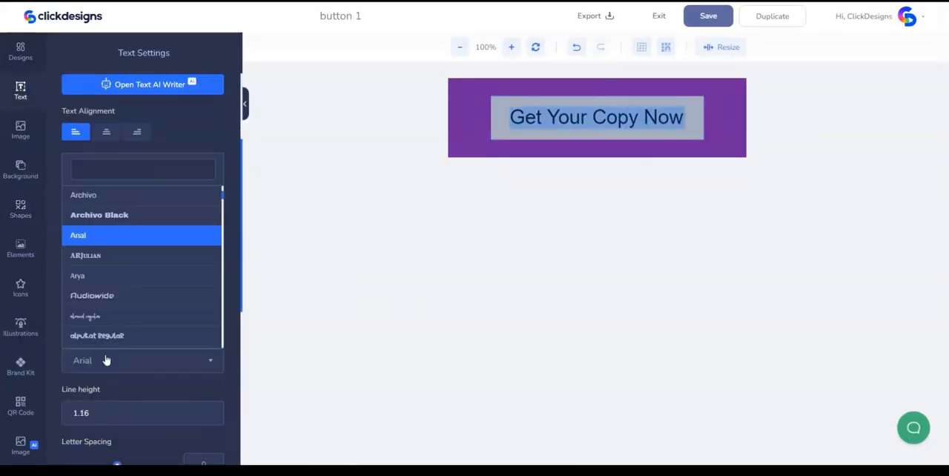
click(198, 328)
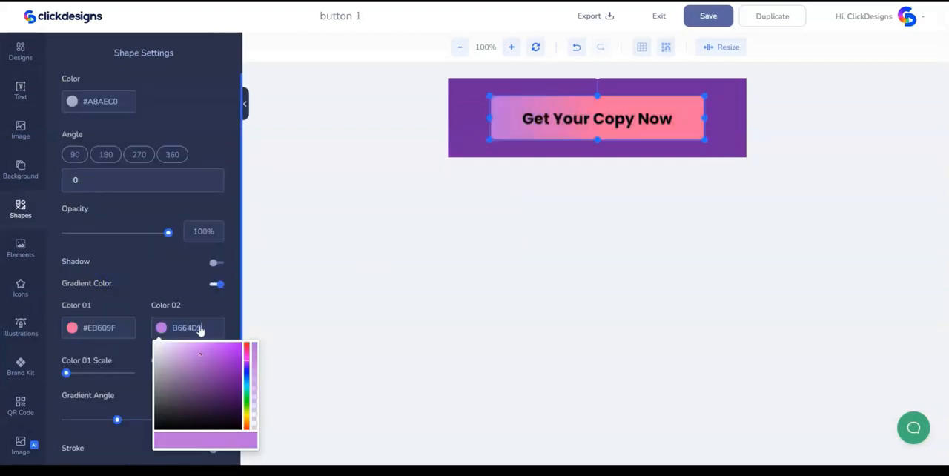
click(170, 342)
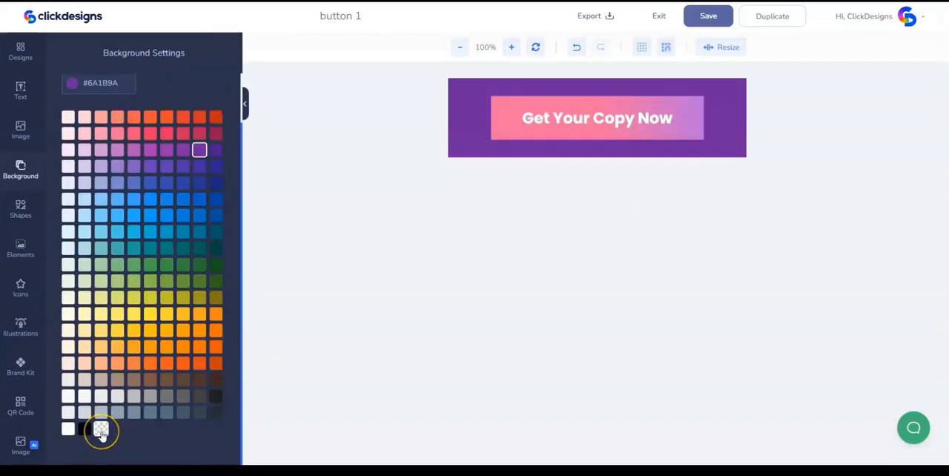
- Make the button canvas background transparent, then save and export the design
click(101, 429)
click(708, 16)
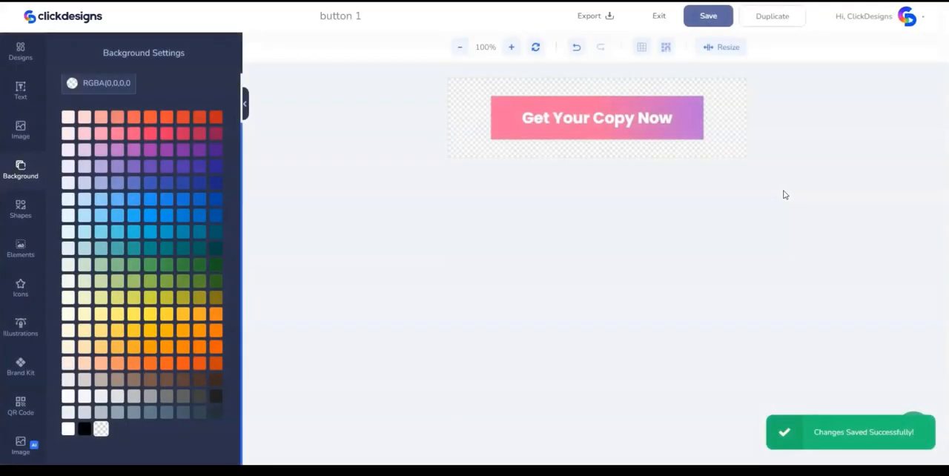
click(595, 15)
click(529, 165)
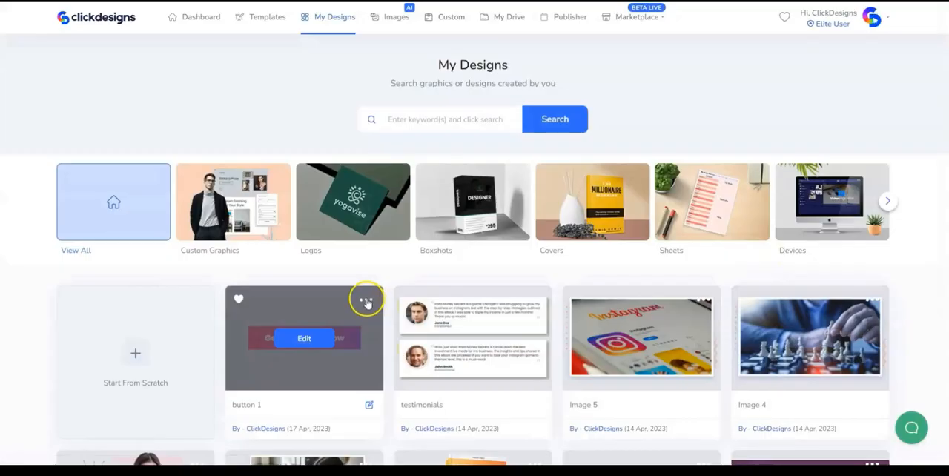
- Duplicate the button 1 design in My Designs and rename the copy button 2
click(366, 299)
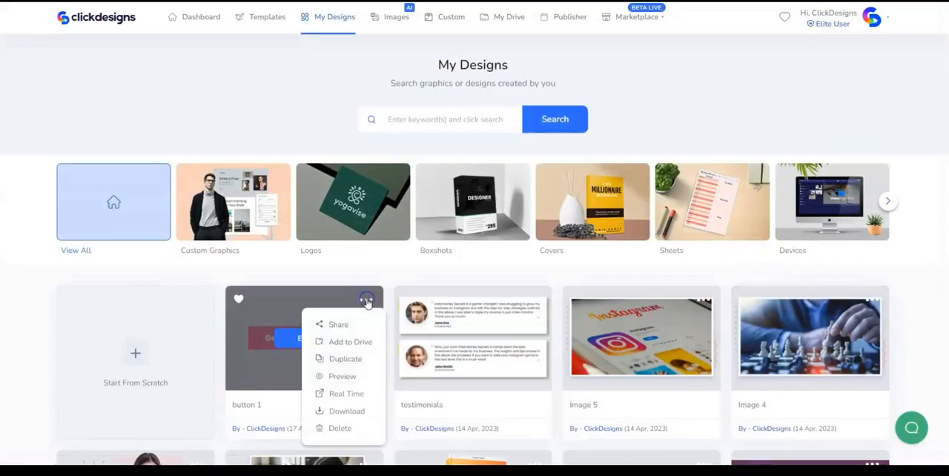
click(347, 358)
click(368, 402)
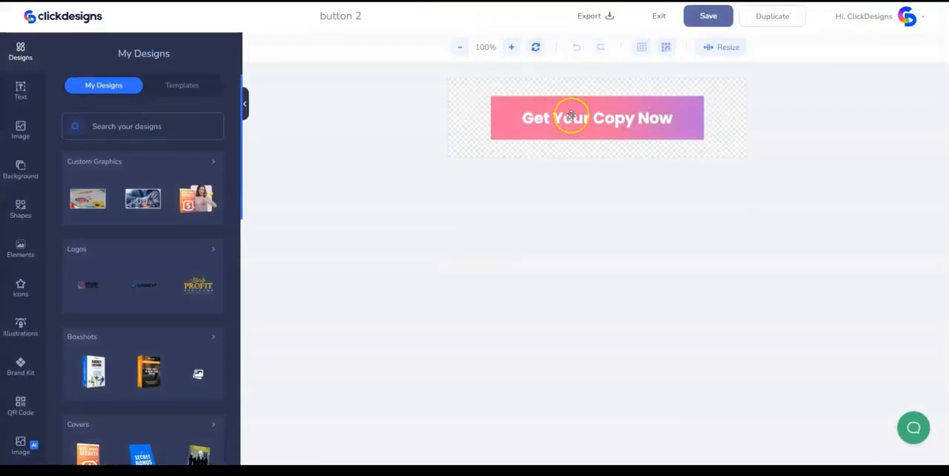
- Change the text of button 2 to "Get Started Today"
double_click(570, 117)
key(ctrl+a)
text(Get Started)
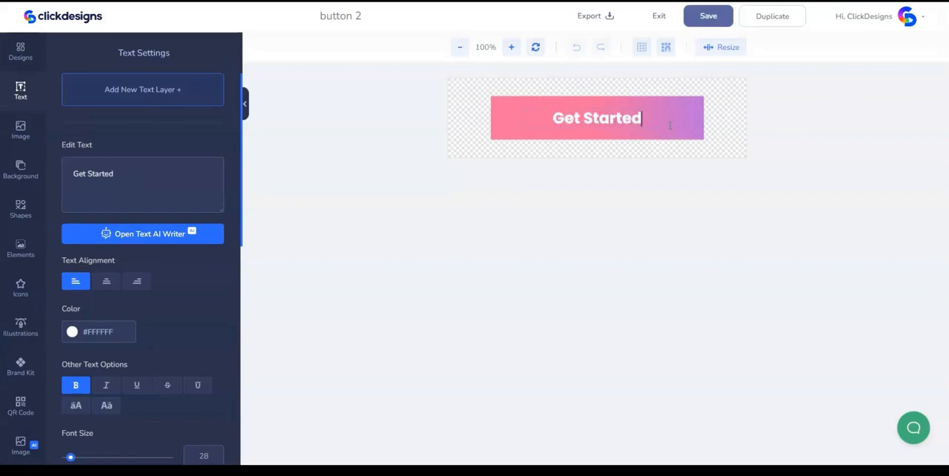
text( Today)
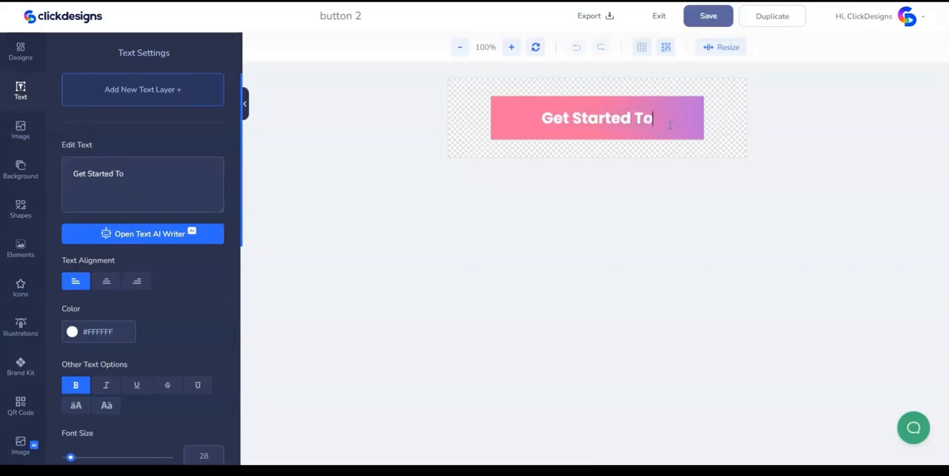
- Save the button 2 design and export it
click(709, 21)
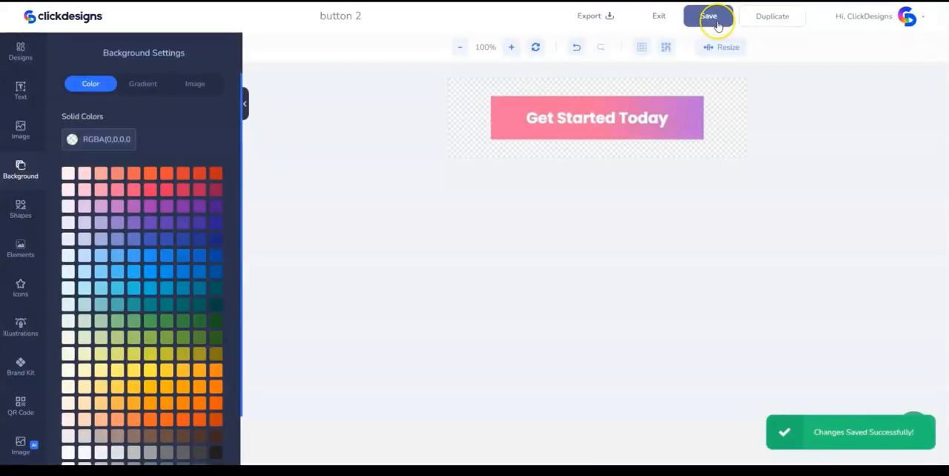
click(593, 15)
click(531, 164)
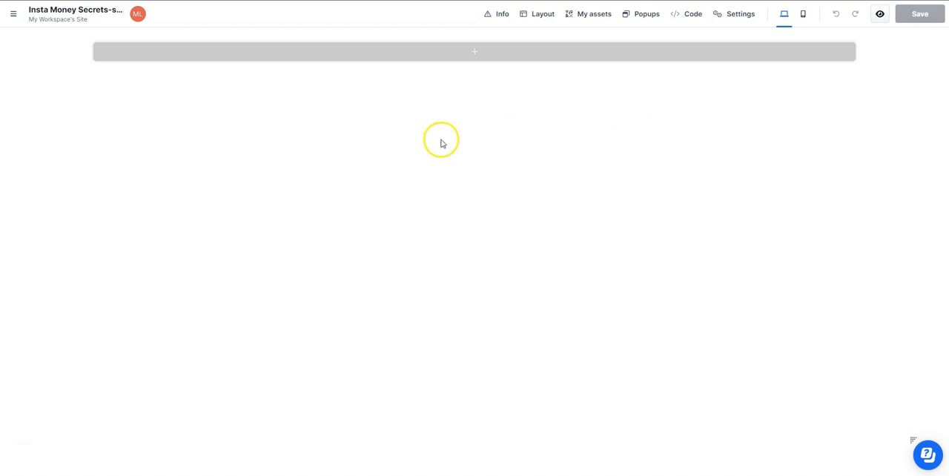
- Add a wide section containing a two-column row to the empty page
click(492, 52)
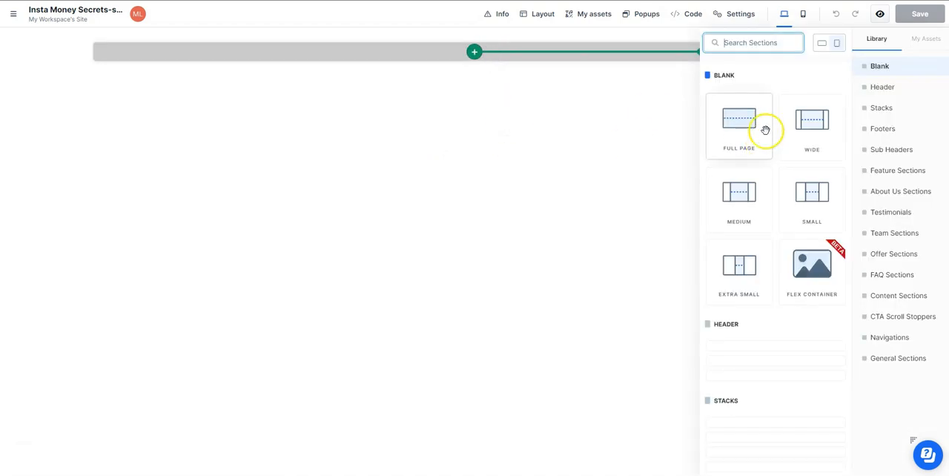
click(713, 128)
click(804, 120)
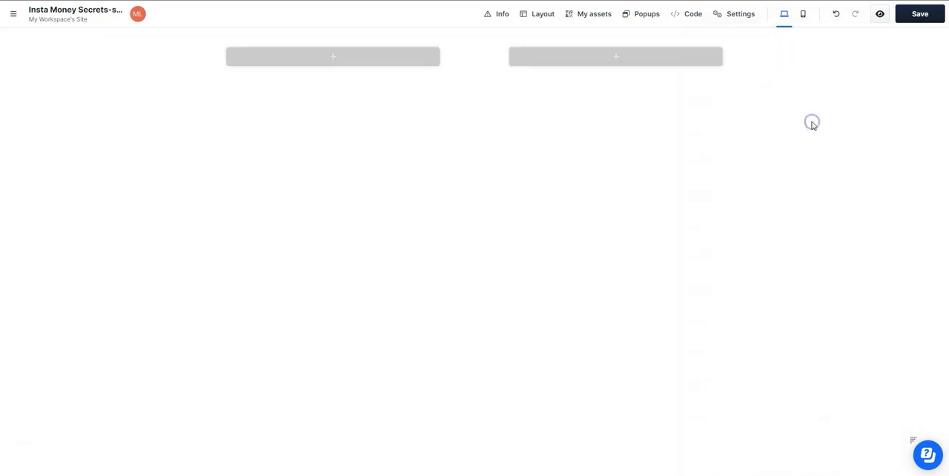
- Enable the background options in the new section's settings
mouse_move(867, 68)
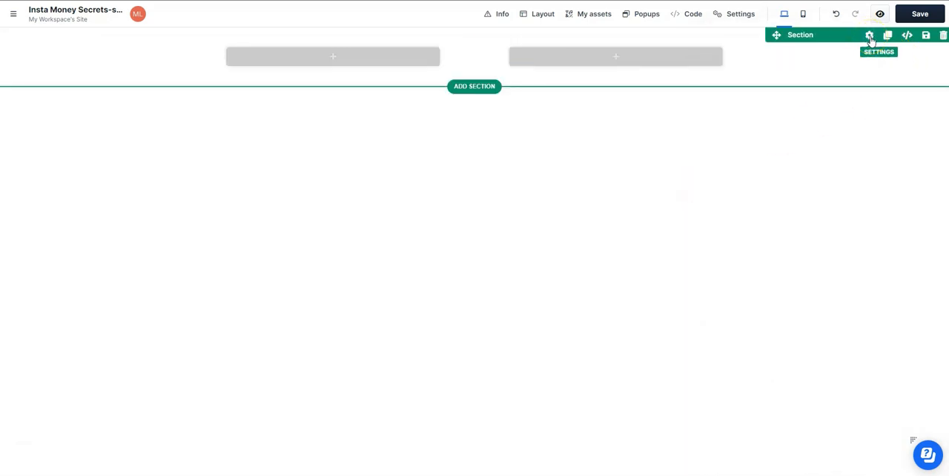
click(869, 36)
click(928, 317)
scroll(909, 240, down, 2)
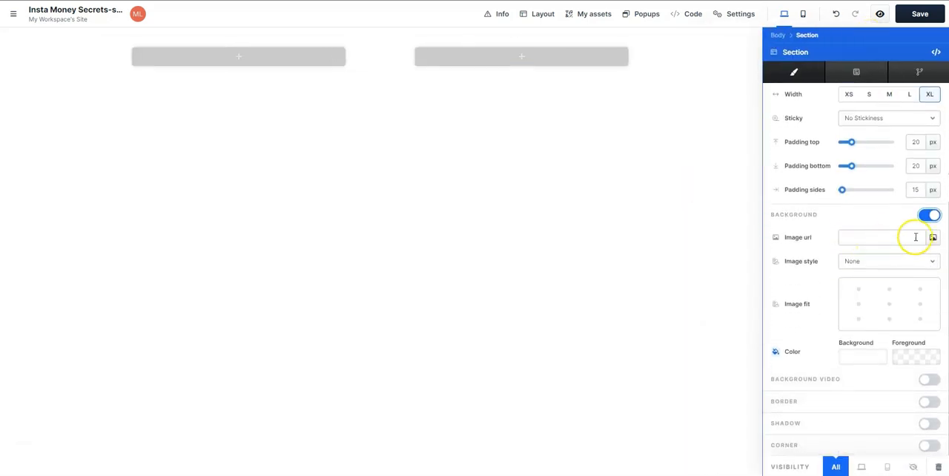
- Upload the Insta Money Secrets images to the gallery and set the pink and purple split image as the section background
click(931, 238)
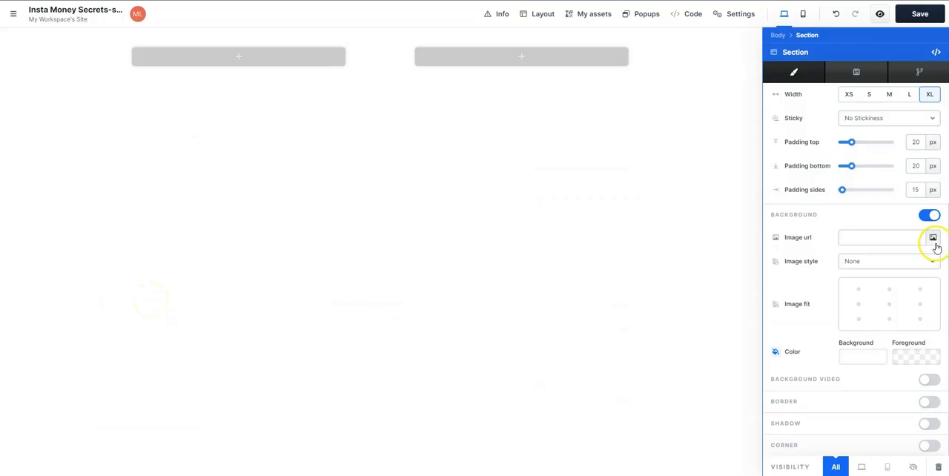
click(932, 242)
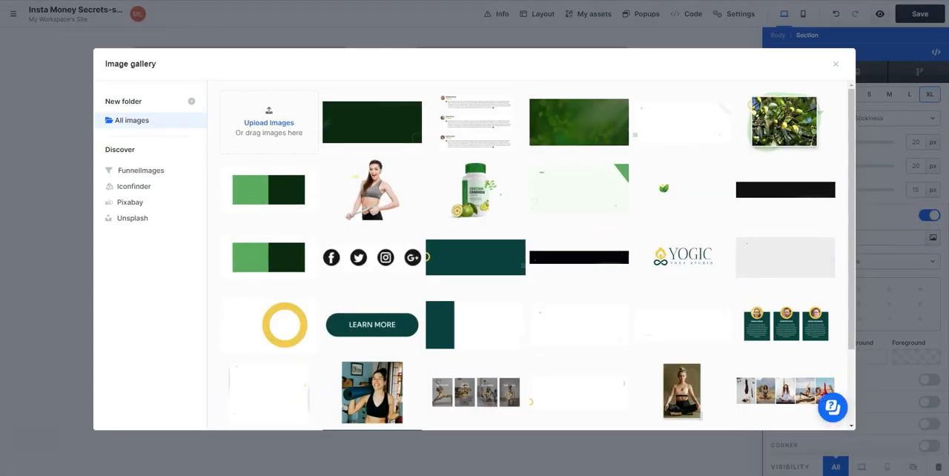
drag(539, 227, 269, 118)
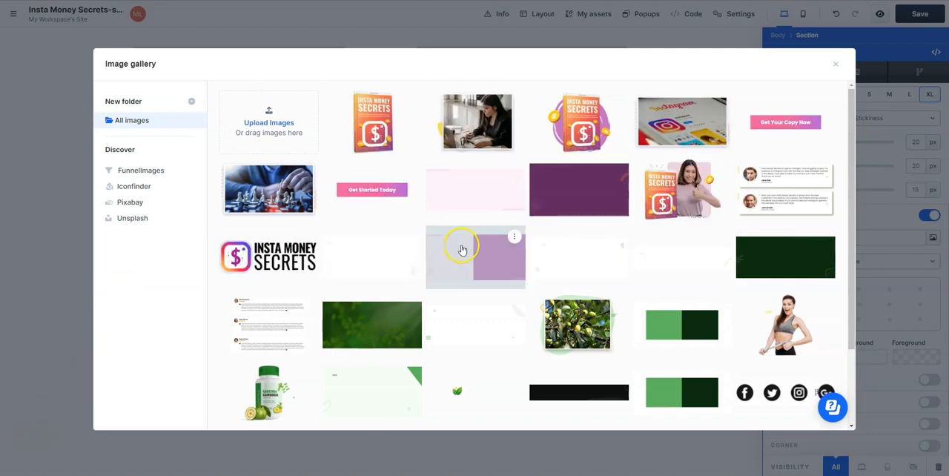
click(497, 265)
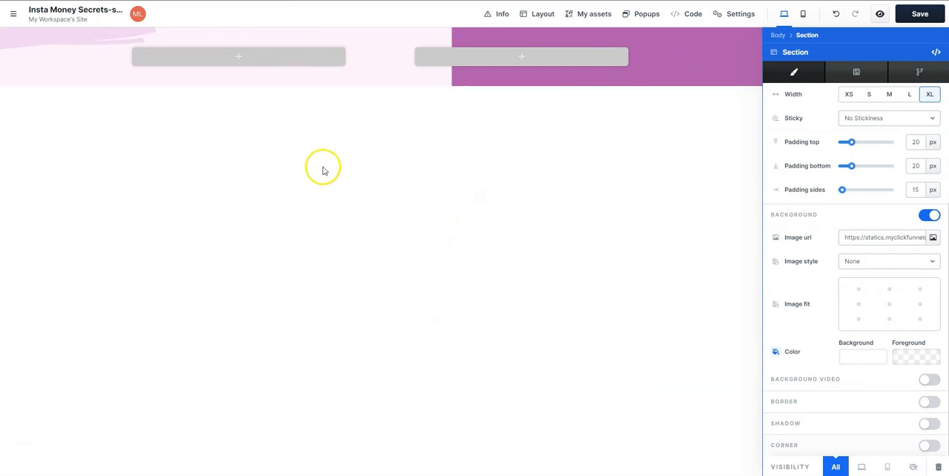
- Add an image element to the left column and fill it with the Insta Money Secrets logo
click(266, 60)
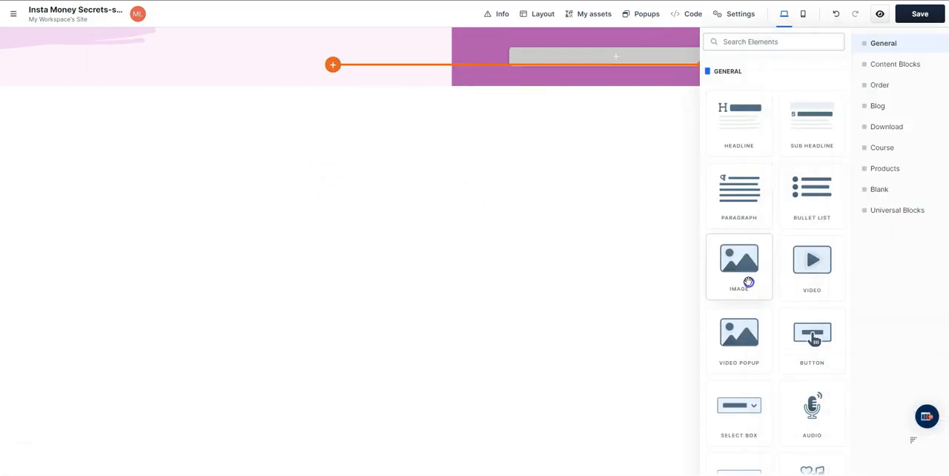
drag(743, 277, 279, 136)
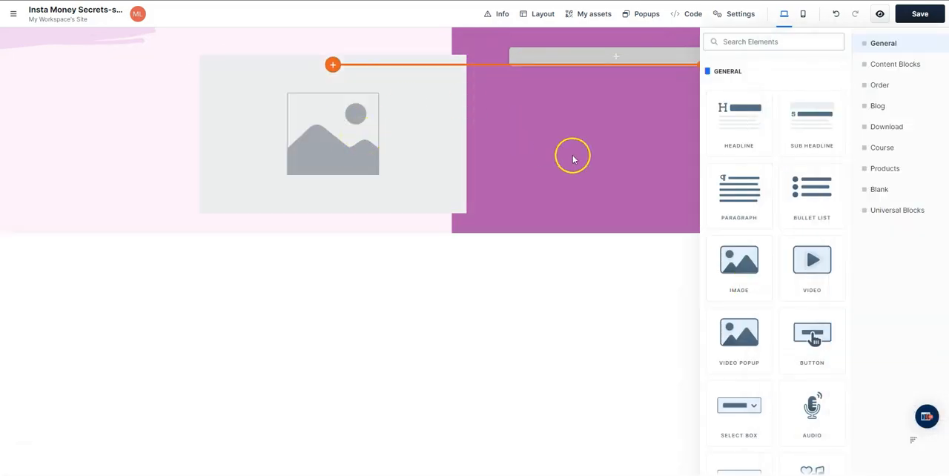
drag(546, 151, 360, 125)
click(933, 142)
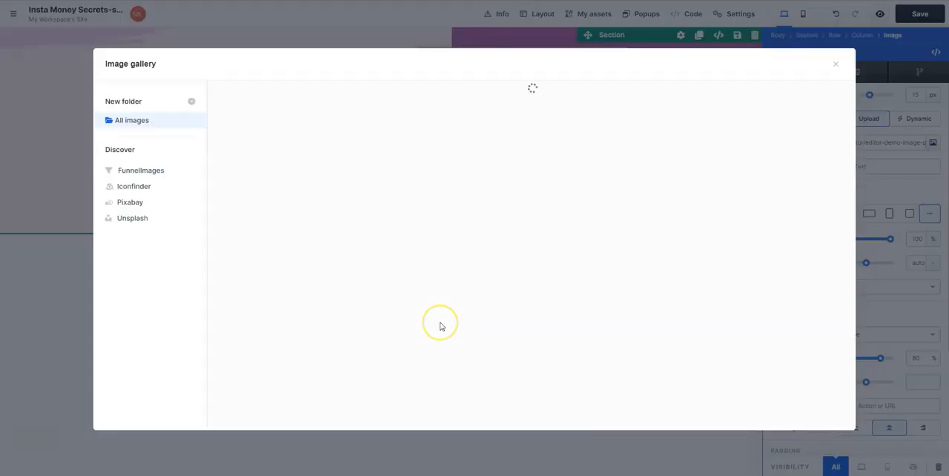
click(244, 253)
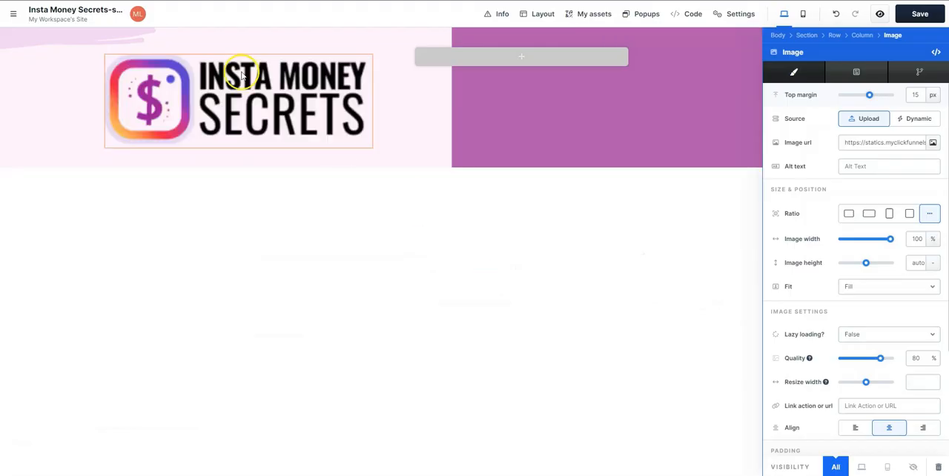
- Add an image element to the right column and fill it with the book cover surrounded by gold coins
click(552, 60)
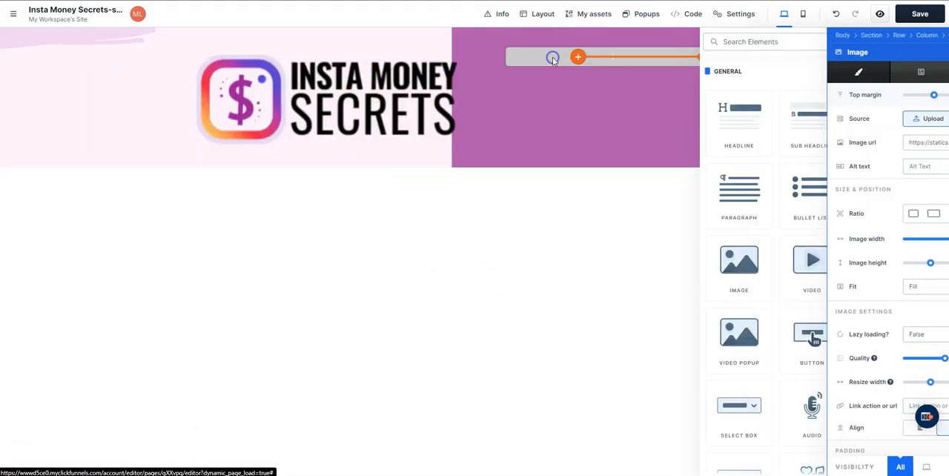
drag(737, 258, 671, 131)
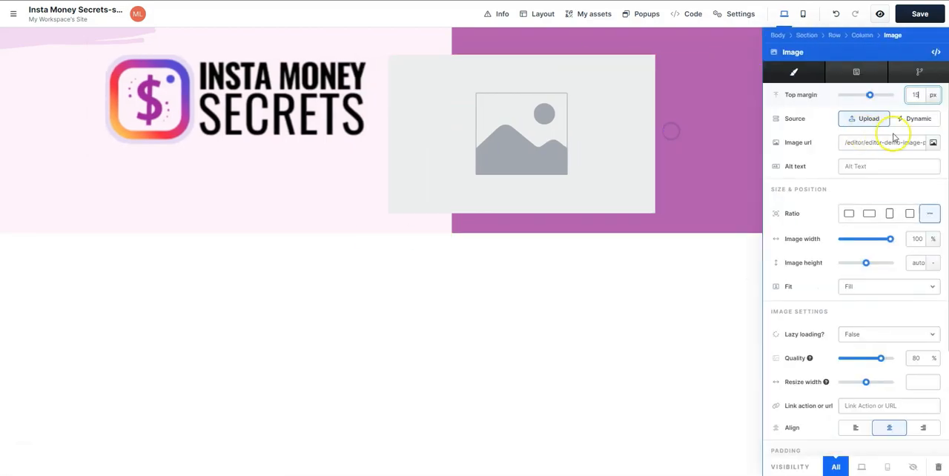
click(932, 142)
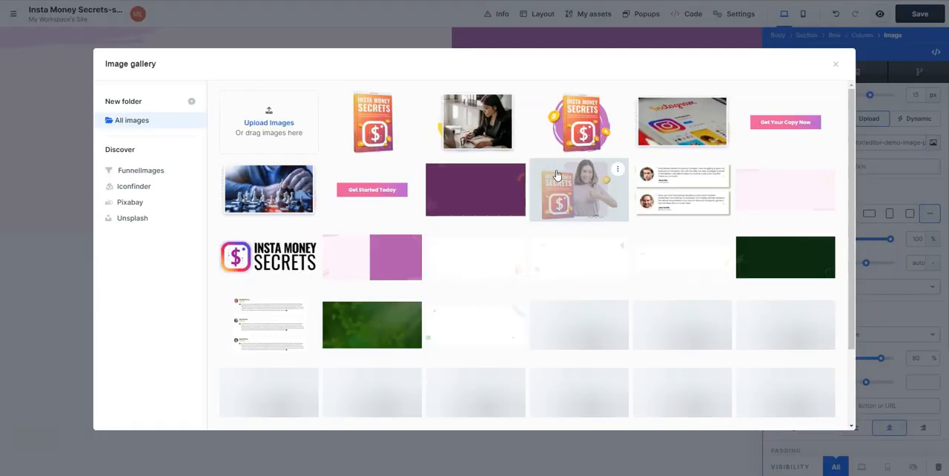
click(599, 126)
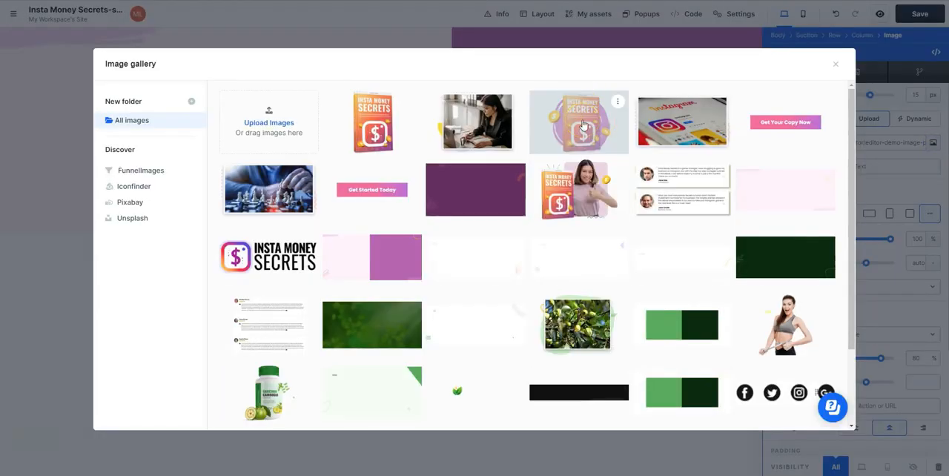
click(584, 124)
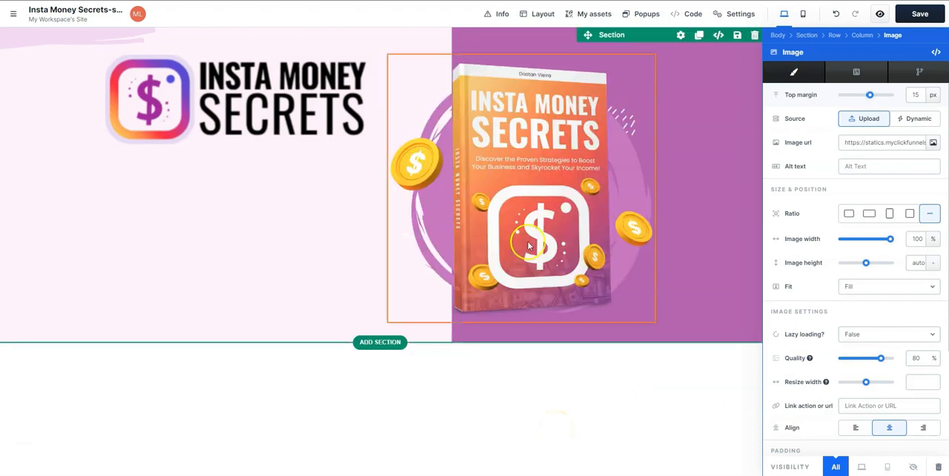
click(576, 257)
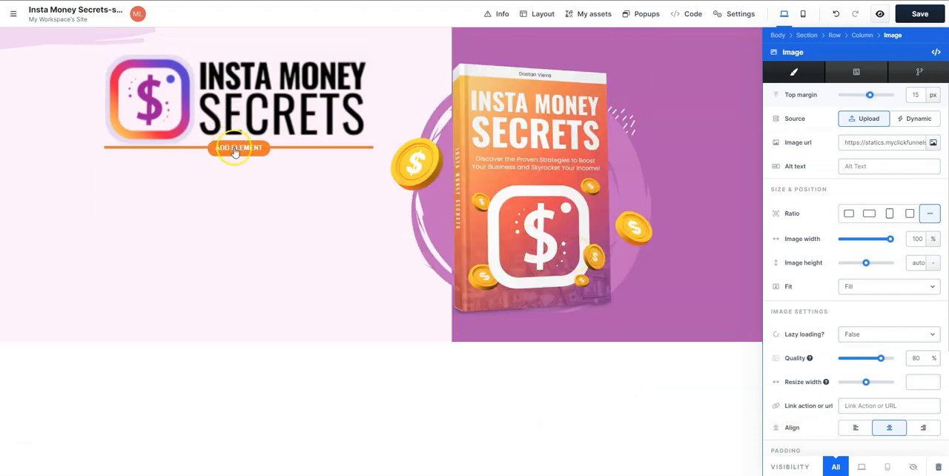
- Add a headline and a sub headline below the logo, with the headline text "Unlock the Secrets to Making Money on Instagram without Wasting Time!"
click(236, 147)
click(743, 137)
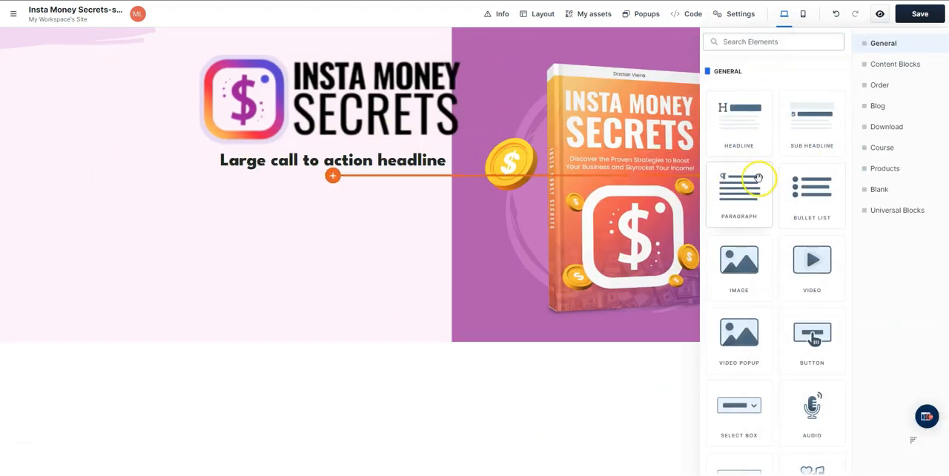
click(812, 120)
click(358, 164)
click(388, 157)
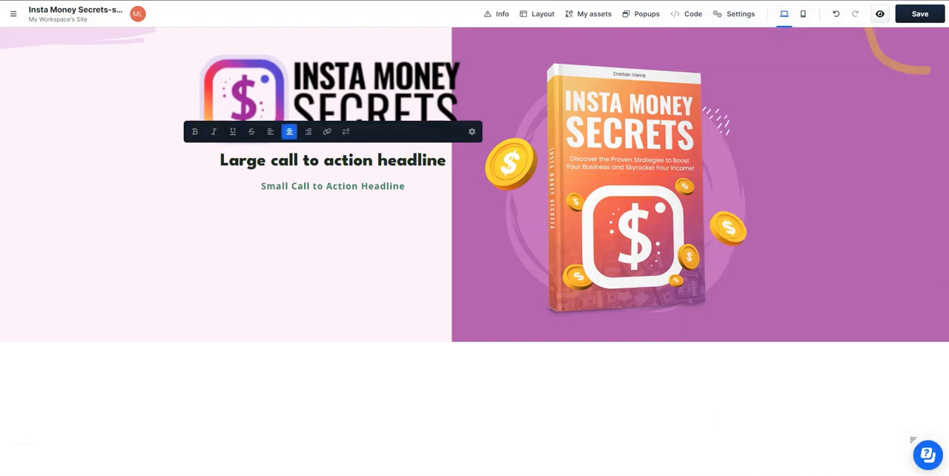
text(Unlock the Secrets to Making Money on Instagram without Wasting Time!)
- Left-align the headline, override its typography style and set its font size to 3.16 rem
click(471, 131)
scroll(826, 236, down, 3)
click(863, 178)
drag(849, 262, 857, 255)
scroll(855, 269, down, 1)
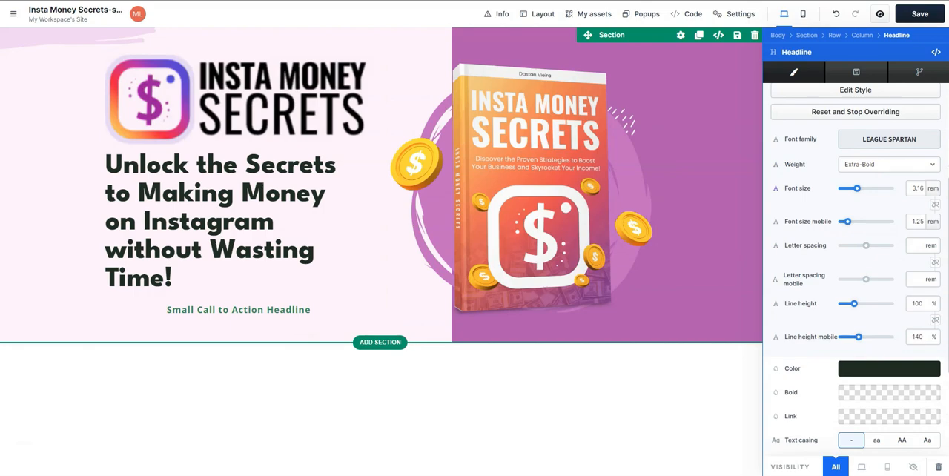
- Replace the sub headline text with "Discover the Proven Strategies to Boost Your Business and Skyrocket Your Income!" and left-align it
click(288, 309)
triple_click(298, 309)
text(Discover the Proven Strategies to Boost Your  Business and Skyrocket Your Income!)
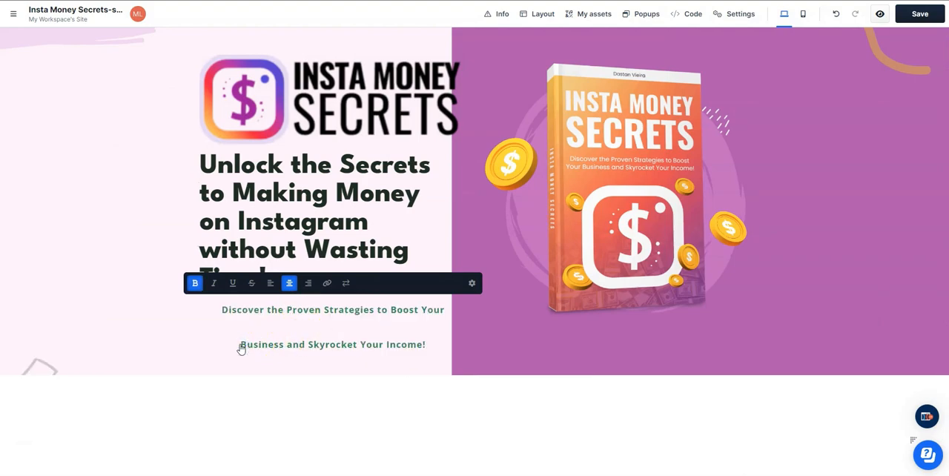
key(BackSpace)
key(BackSpace)
click(272, 285)
click(378, 375)
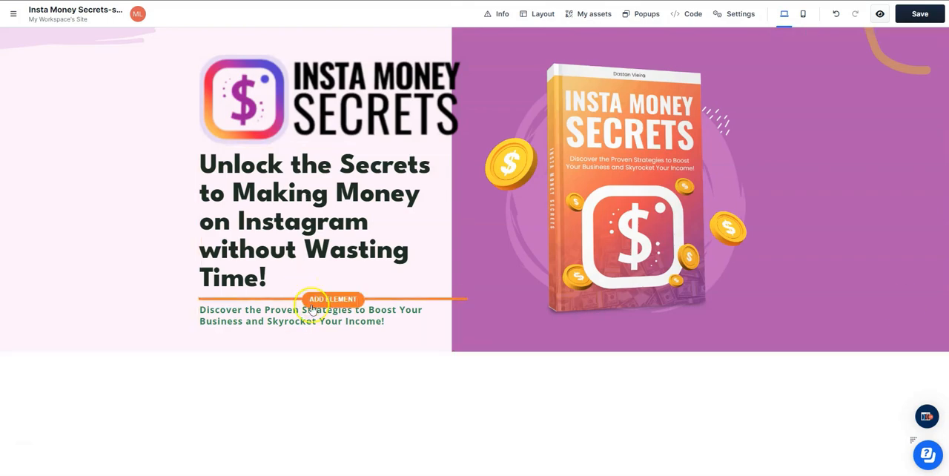
- Add an image element below the sub headline and fill it with the "Get Your Copy Now" button image
click(333, 333)
click(731, 265)
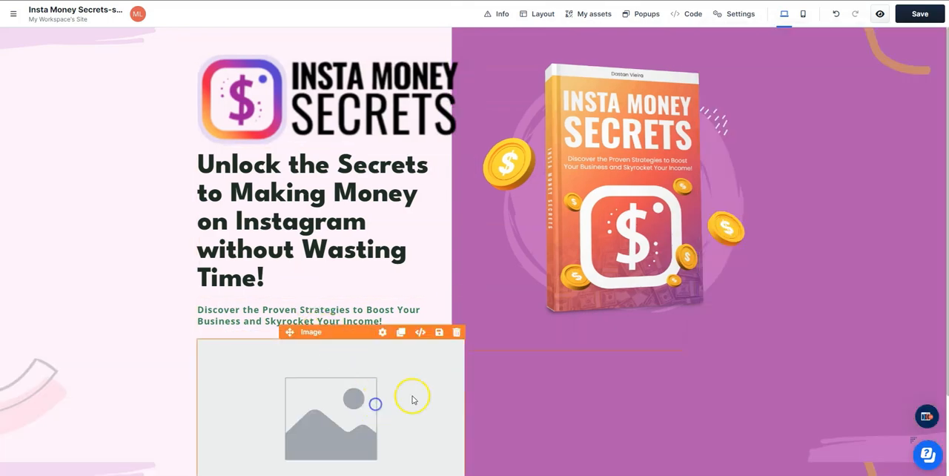
click(933, 142)
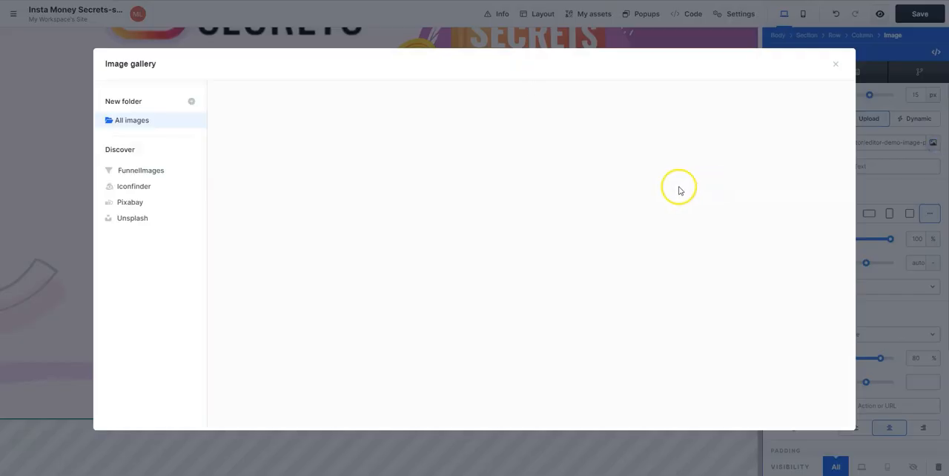
click(782, 128)
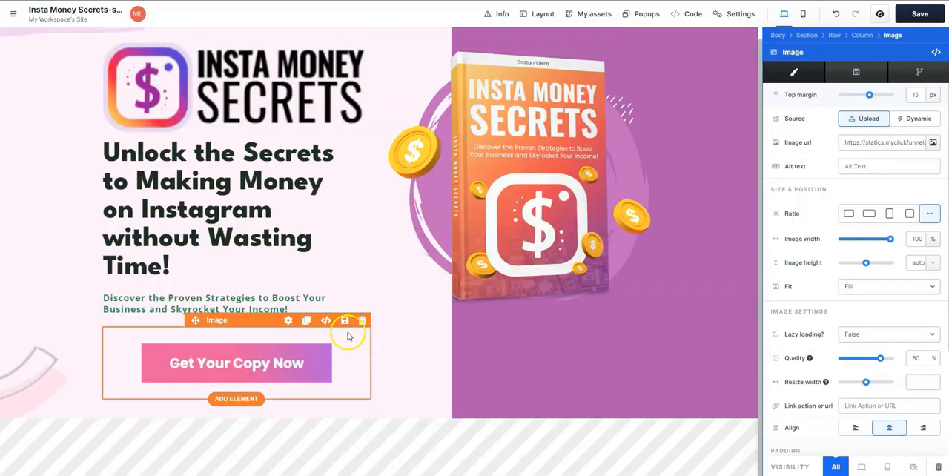
click(688, 401)
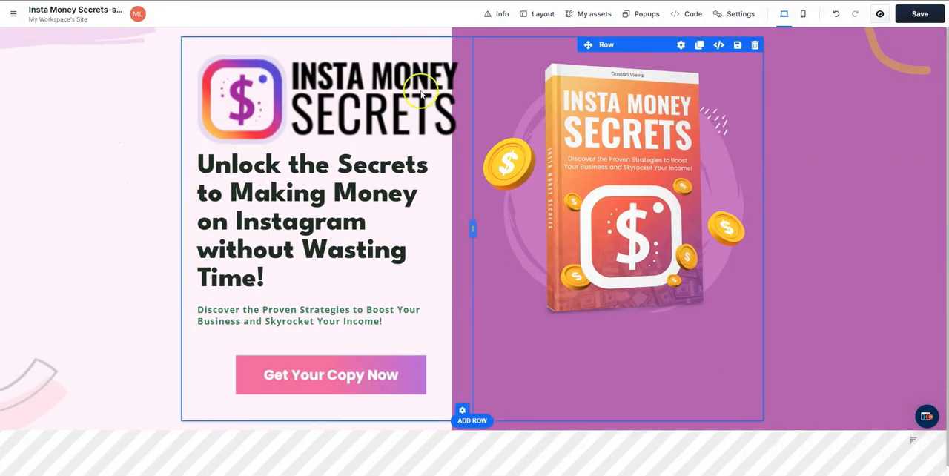
- Left-align the logo image and set its width to 122 px
mouse_move(254, 147)
click(382, 64)
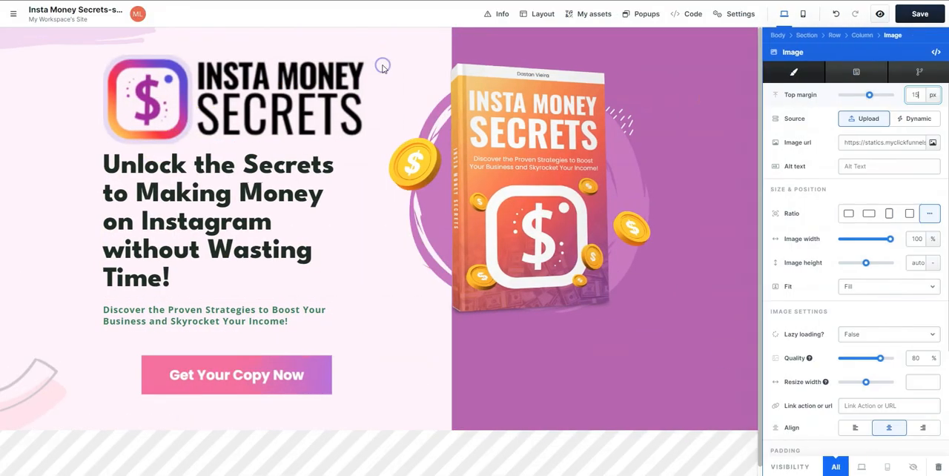
scroll(815, 297, down, 3)
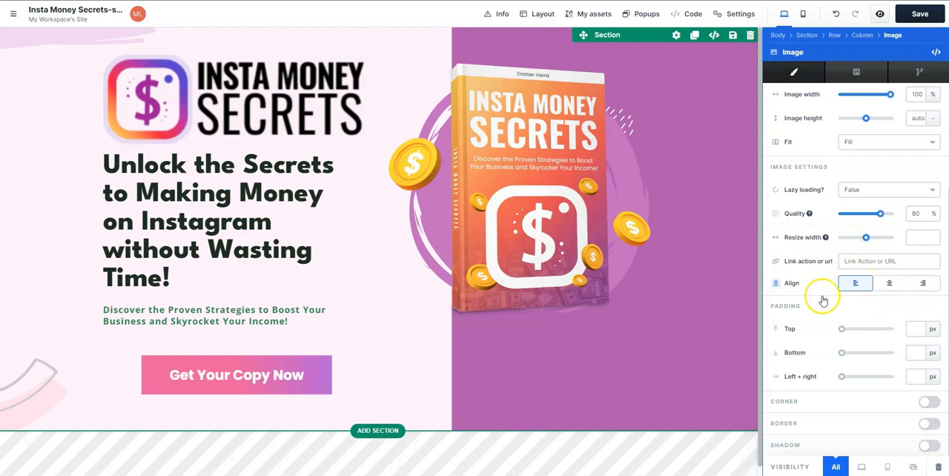
scroll(829, 304, up, 2)
click(933, 240)
click(934, 267)
click(934, 239)
click(933, 252)
drag(843, 239, 845, 242)
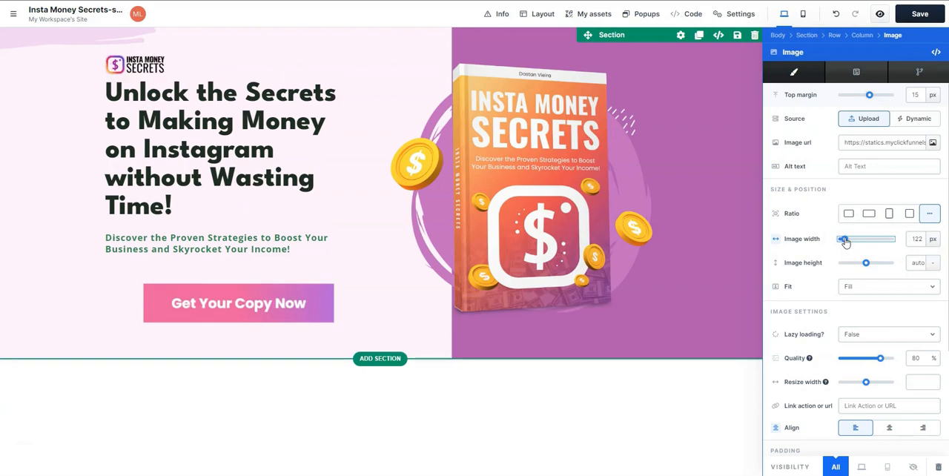
- Set the headline's top padding to 68 px to separate it from the logo
click(282, 81)
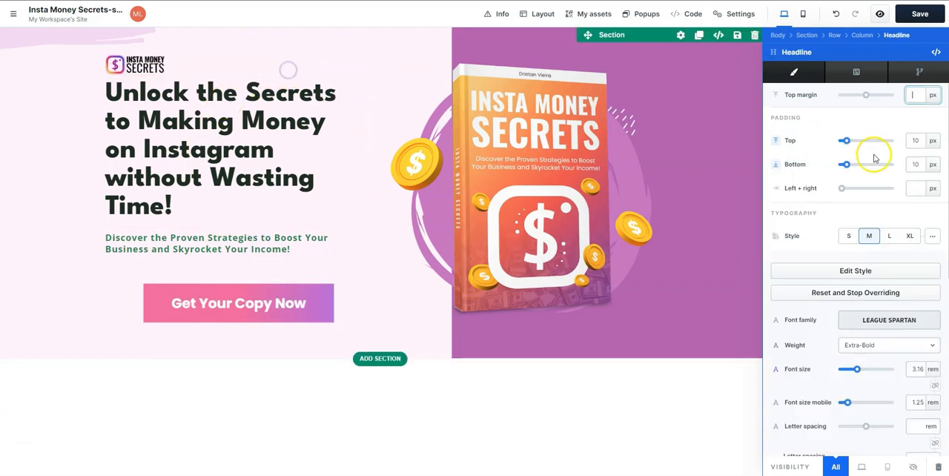
drag(849, 141, 876, 151)
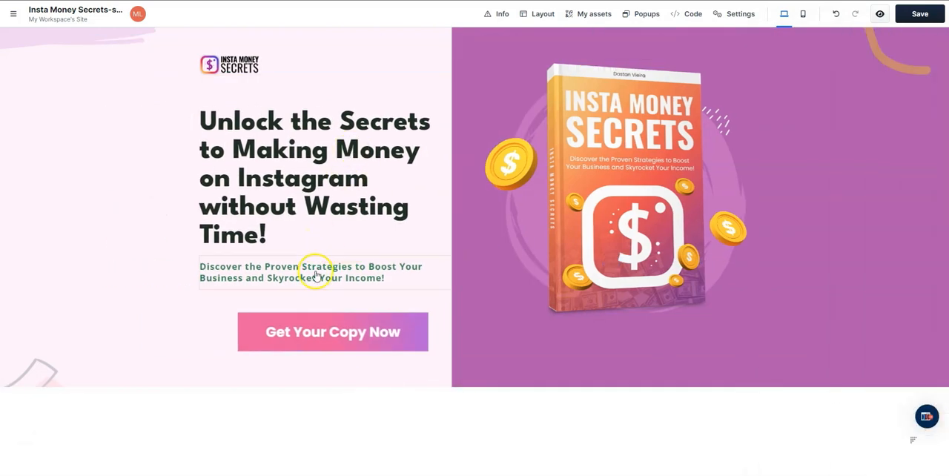
- Change the sub headline's font family to Sora
click(385, 252)
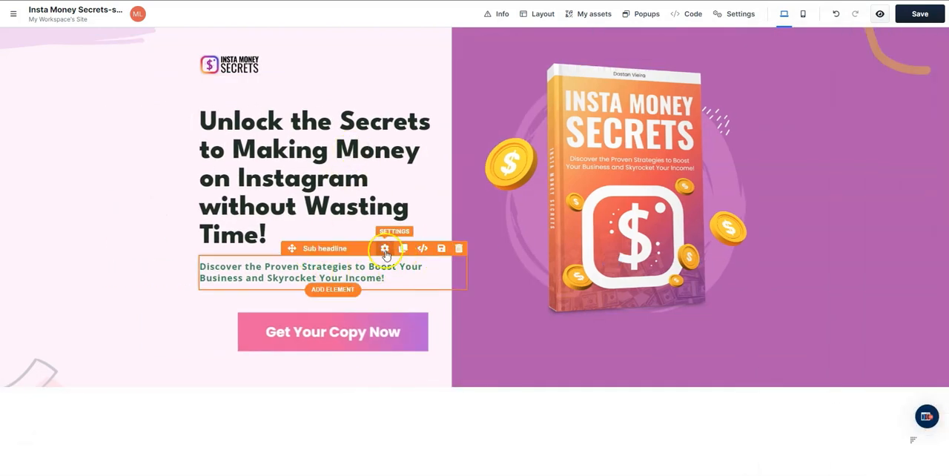
click(919, 294)
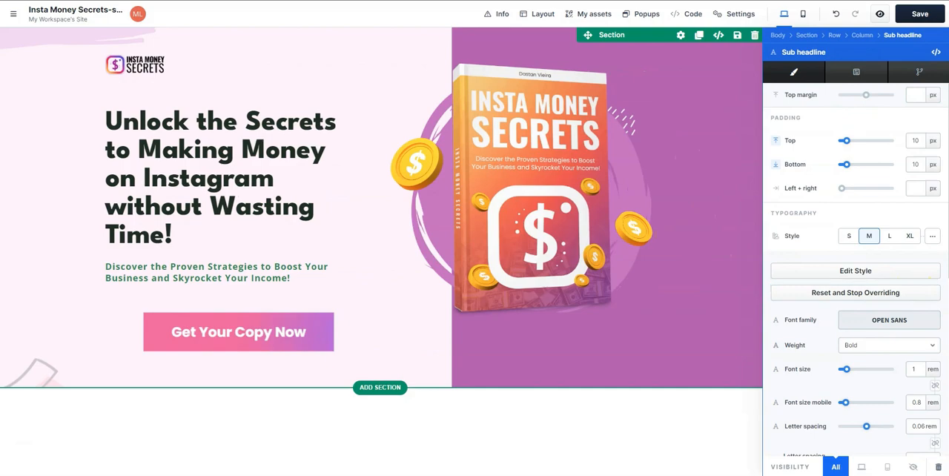
click(873, 299)
click(858, 298)
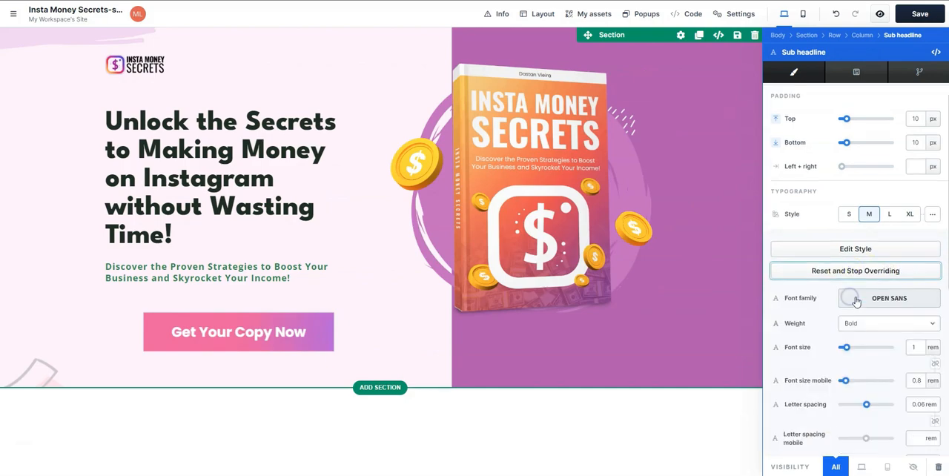
scroll(852, 296, down, 2)
click(843, 197)
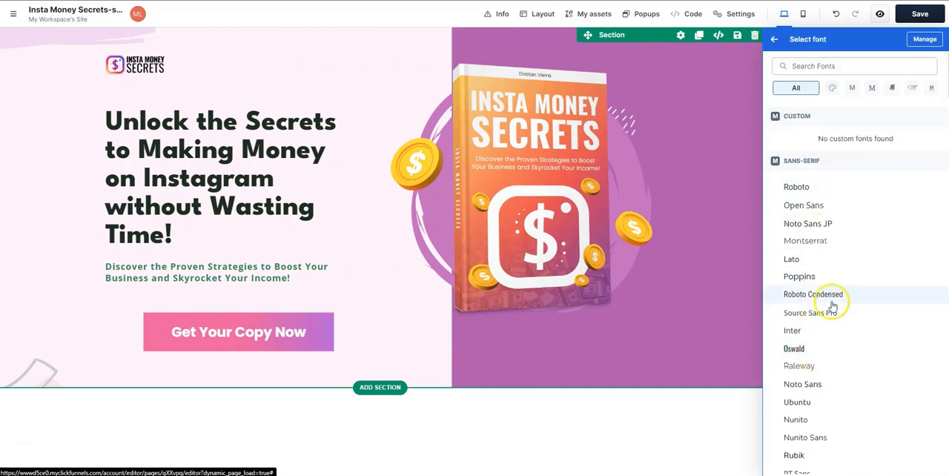
click(838, 66)
text(sora)
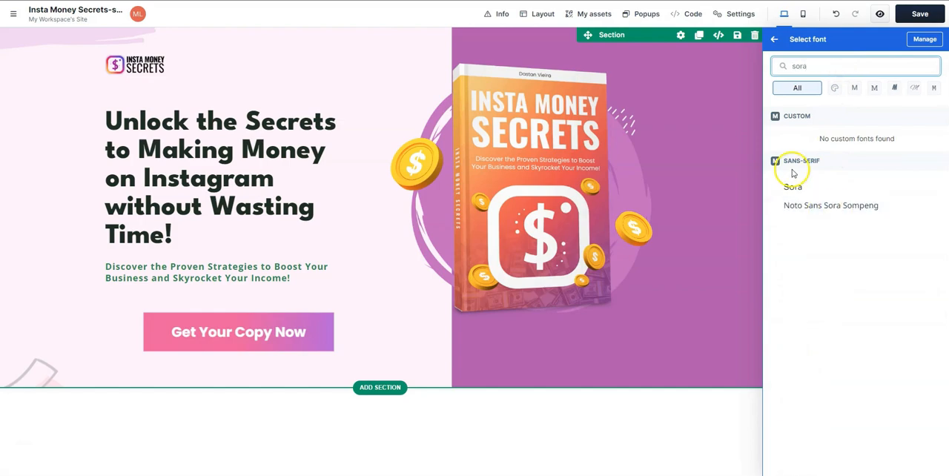
click(794, 173)
- Set the sub headline's text colour to the near-black #161616
click(895, 421)
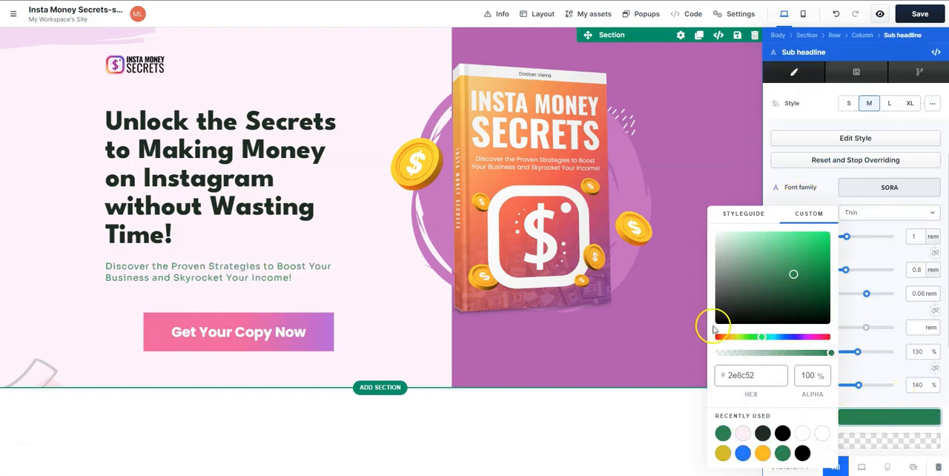
click(716, 324)
click(716, 317)
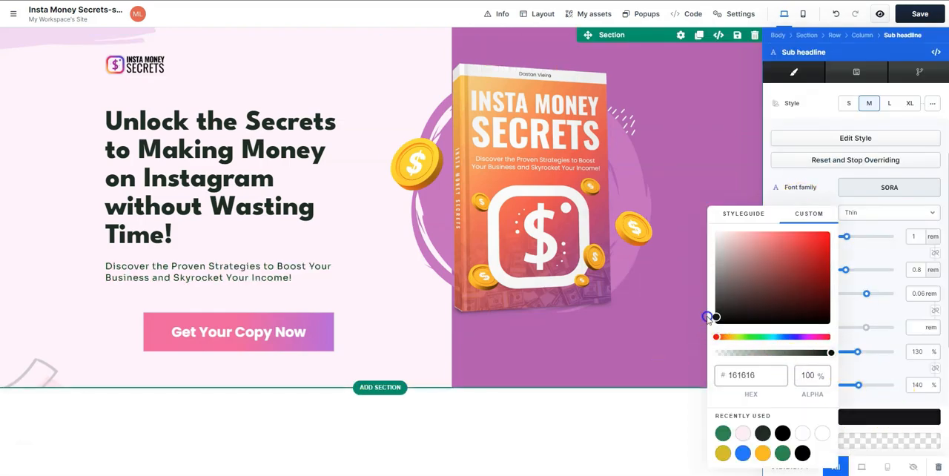
click(298, 220)
- Left-align the "Get Your Copy Now" button image within its column
click(332, 321)
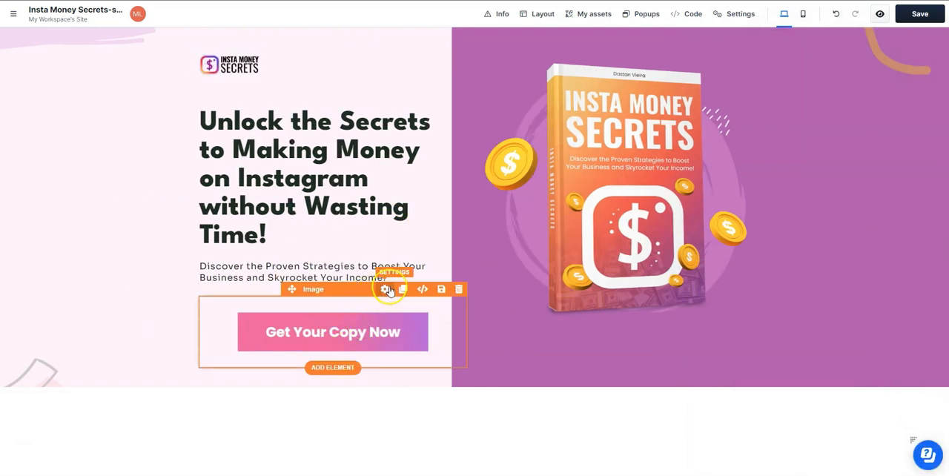
click(385, 289)
scroll(890, 334, down, 3)
click(856, 296)
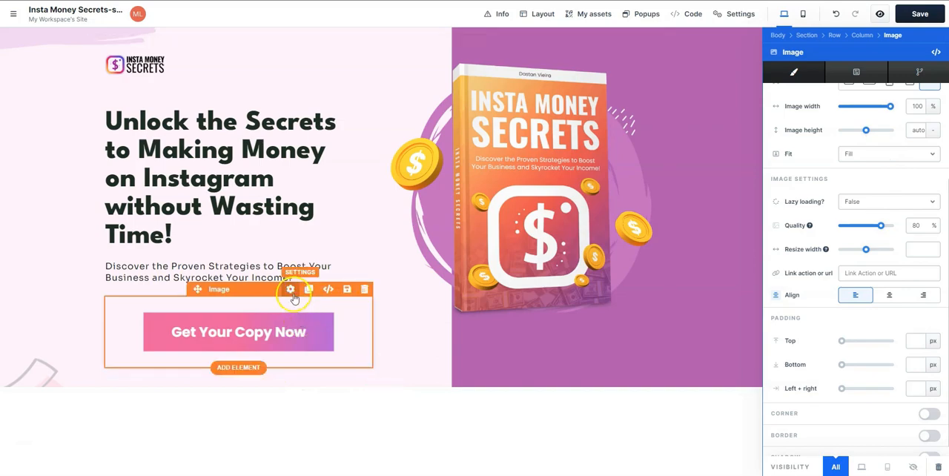
- Set the "Get Your Copy Now" image width to 73%
click(290, 349)
scroll(856, 297, down, 3)
scroll(845, 277, up, 1)
scroll(846, 278, down, 1)
scroll(845, 278, up, 2)
drag(890, 227, 877, 231)
click(296, 317)
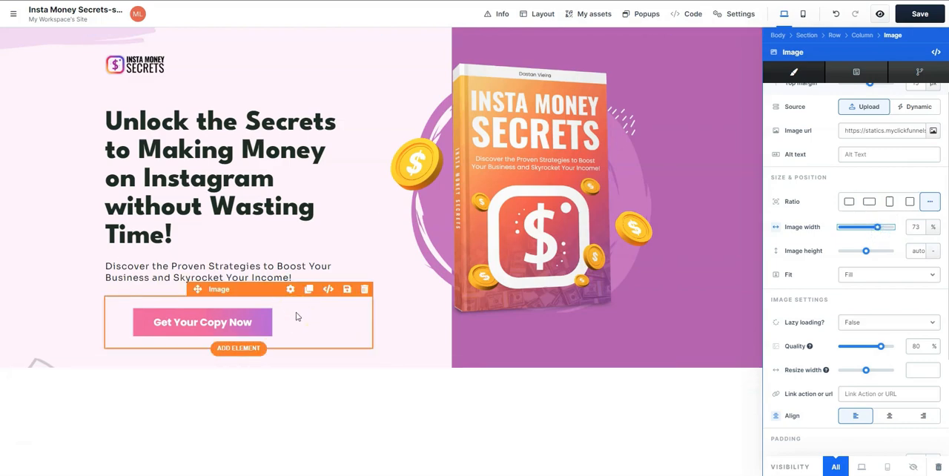
click(618, 324)
click(875, 199)
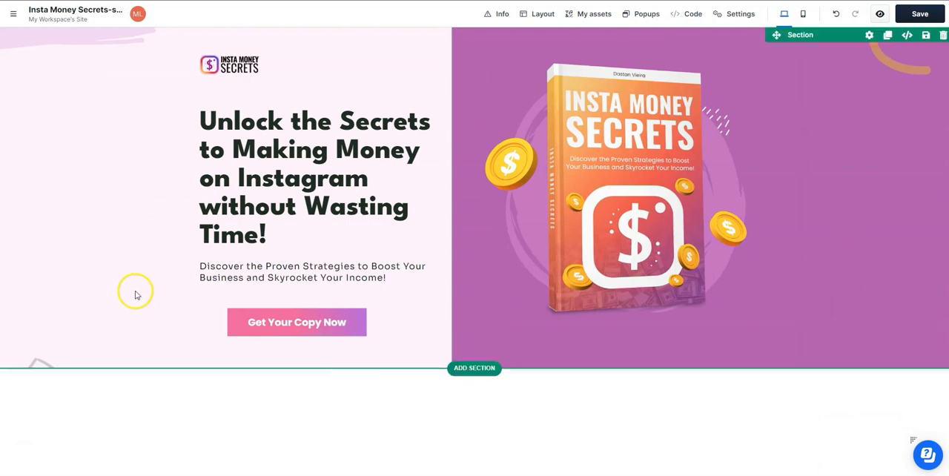
- Add a blank full-page section below the hero section and insert a one-column row in it
click(474, 424)
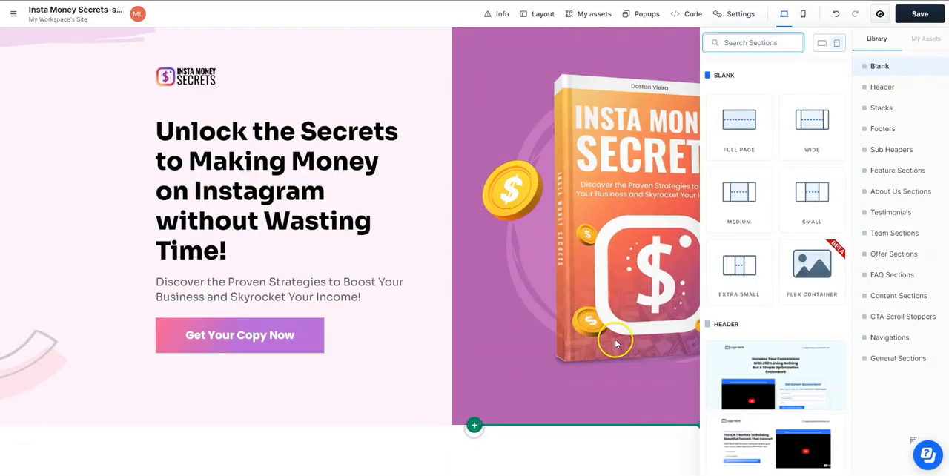
click(736, 118)
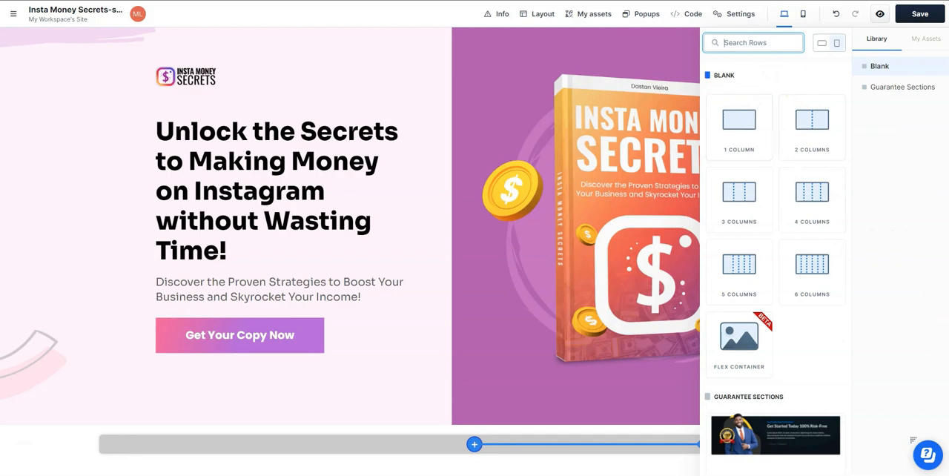
click(737, 122)
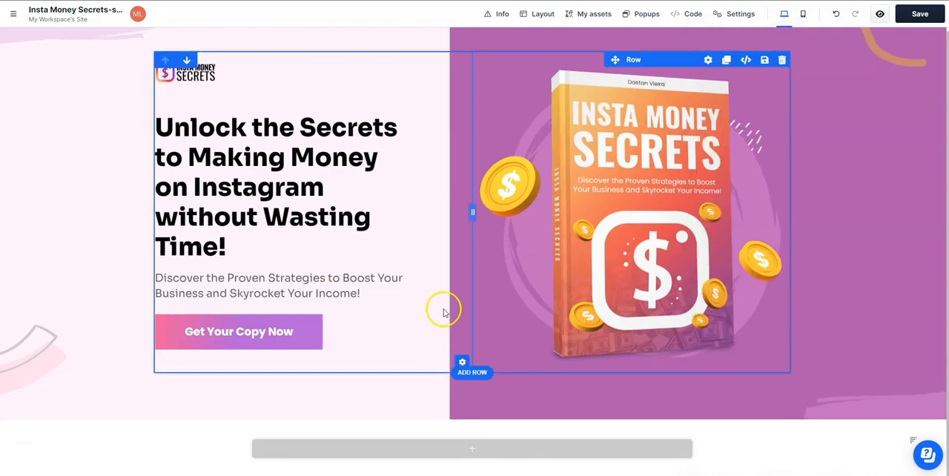
- Enable the new section's background and assign it the white image with small decorative shapes from the gallery
click(865, 413)
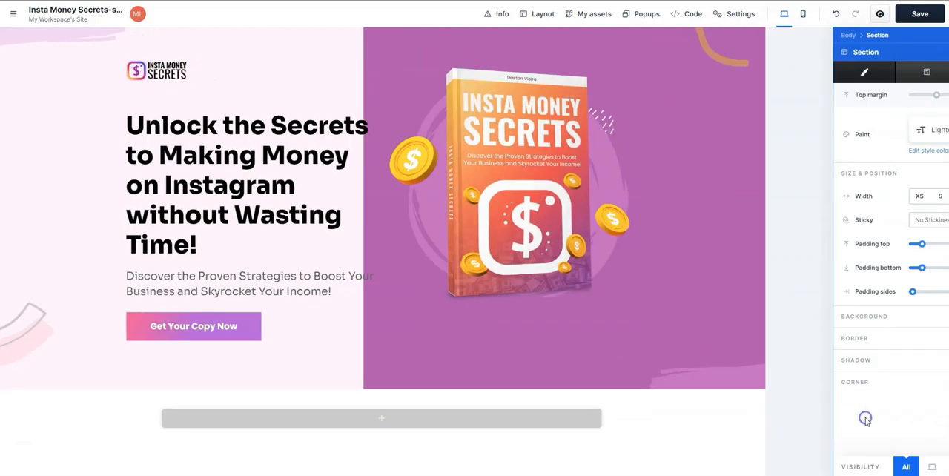
click(928, 314)
scroll(931, 245, down, 3)
click(932, 238)
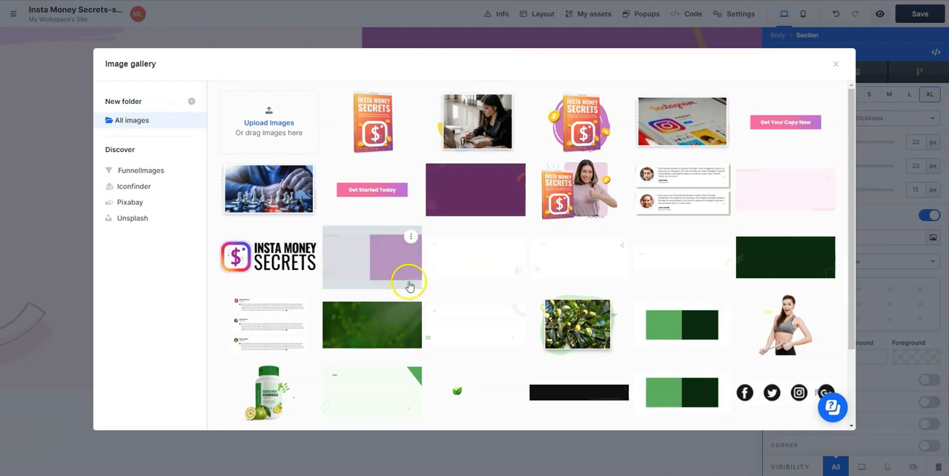
click(467, 252)
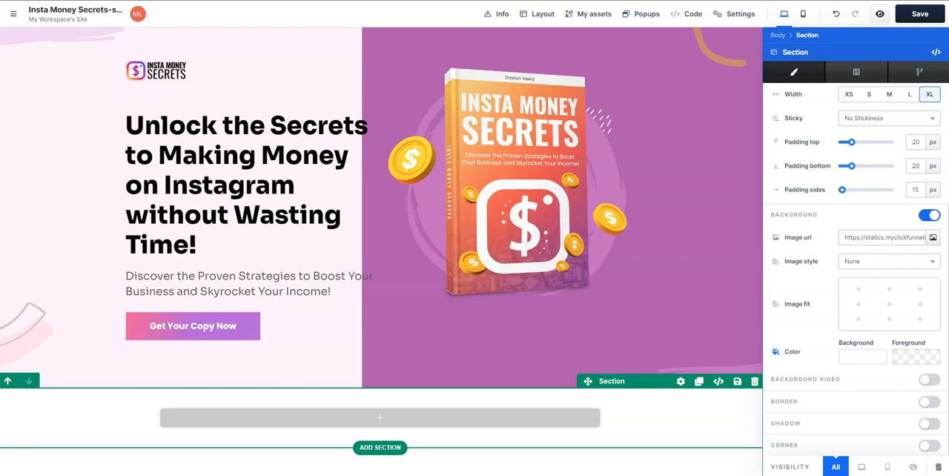
- Set the section background's image style to Fill 100% Width and its image fit to the centre
click(925, 263)
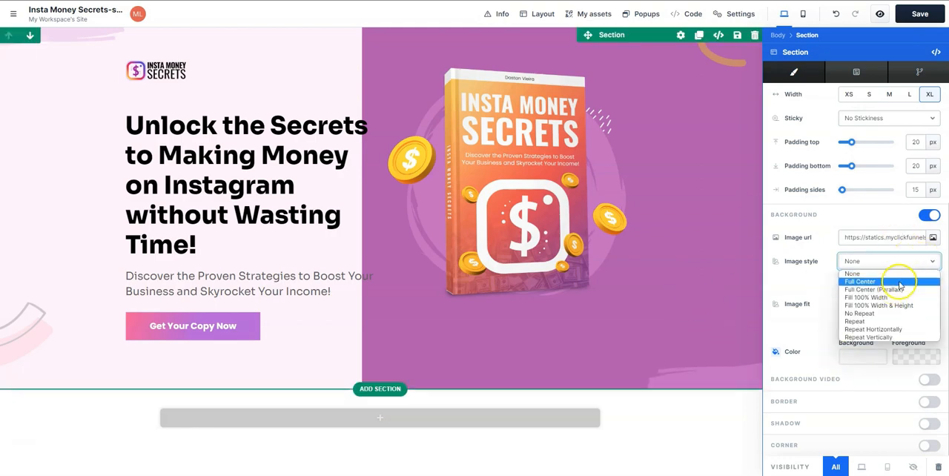
click(877, 296)
click(890, 304)
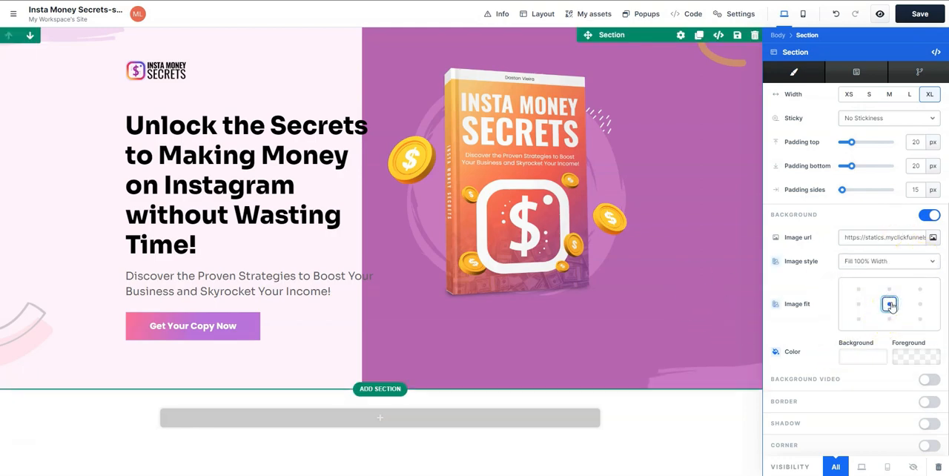
click(682, 440)
- Duplicate the hero headline and move the copy into the new section's empty row
click(493, 449)
click(491, 409)
click(408, 106)
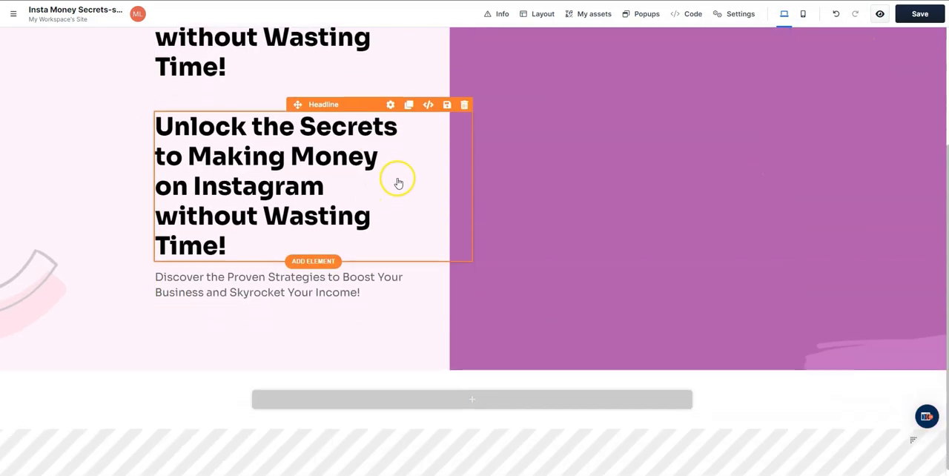
drag(307, 105, 511, 383)
- Center-align the copied headline and replace its text with "What You'll Learn Inside the eBook:"
scroll(871, 297, down, 4)
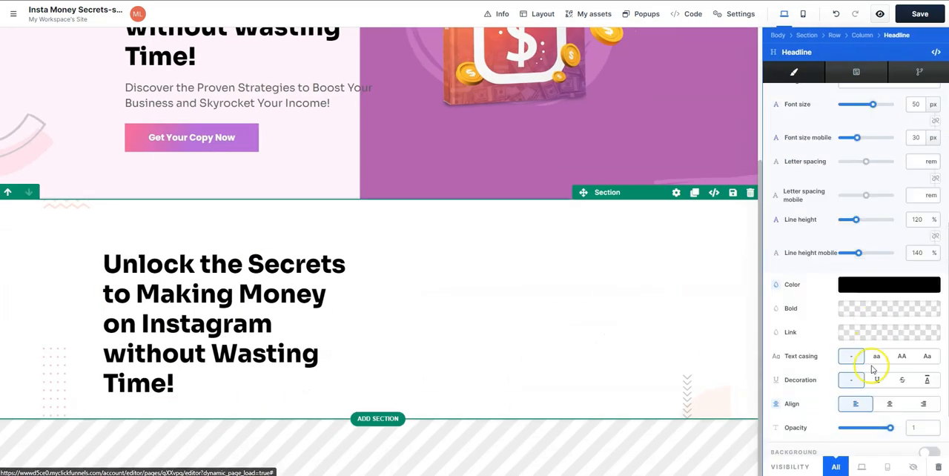
click(890, 404)
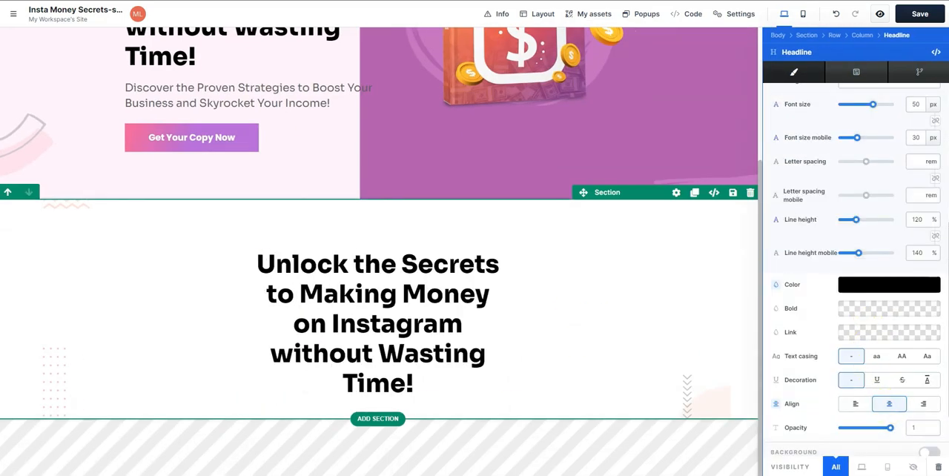
click(384, 291)
key(ctrl+a)
text(What You'll Learn Inside the eBook:)
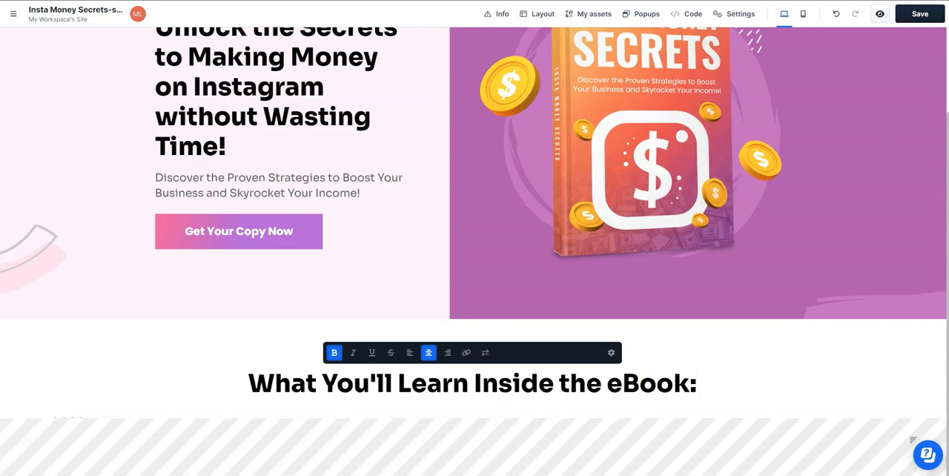
- Duplicate the hero paragraph and move the copy below the "What You'll Learn Inside the eBook:" headline
click(352, 169)
click(409, 161)
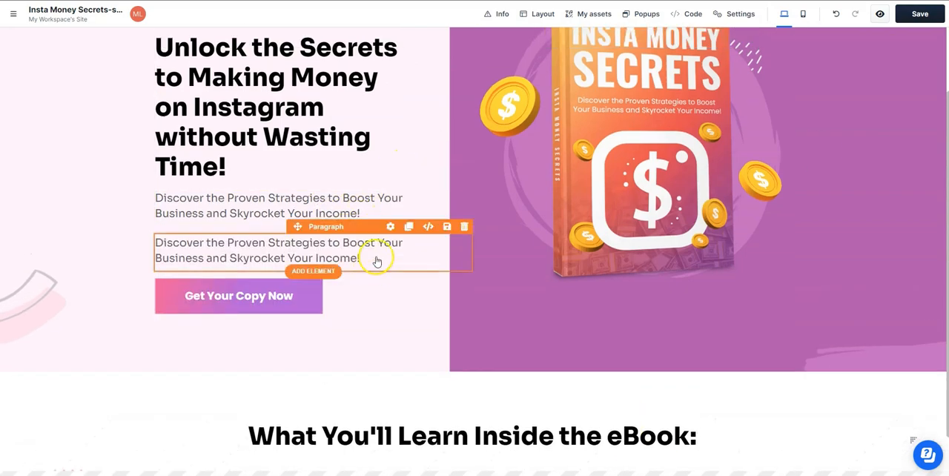
drag(332, 231, 492, 391)
- Center-align the copied paragraph's text
click(562, 374)
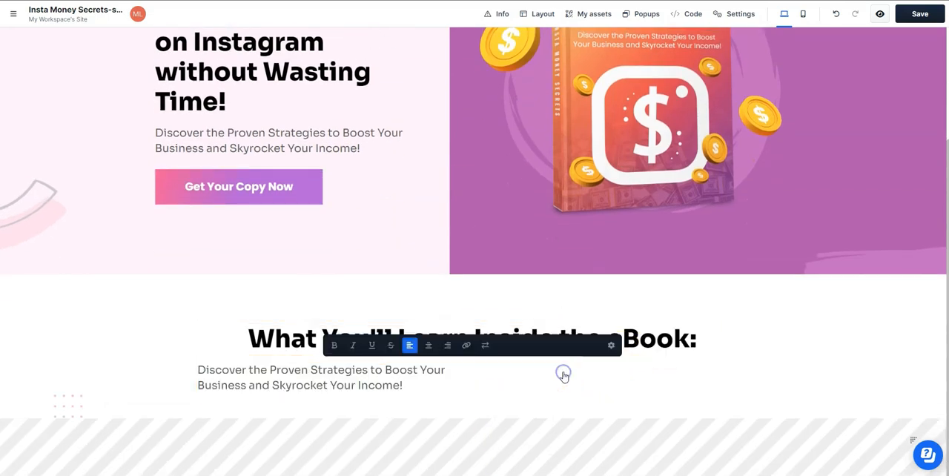
key(ctrl+a)
click(429, 346)
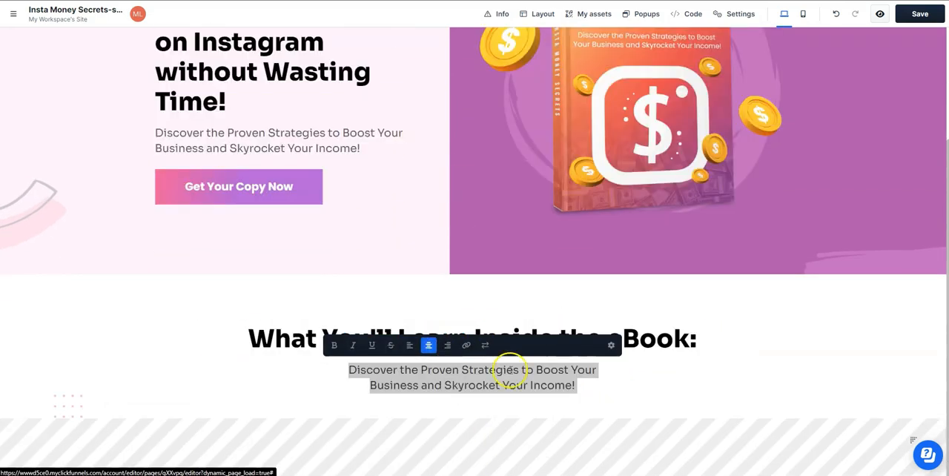
- Replace the paragraph with the text starting "With over 1 billion active users, Instagram is the ultimate platform" and remove its extra line breaks
click(529, 388)
key(ctrl+a)
click(583, 384)
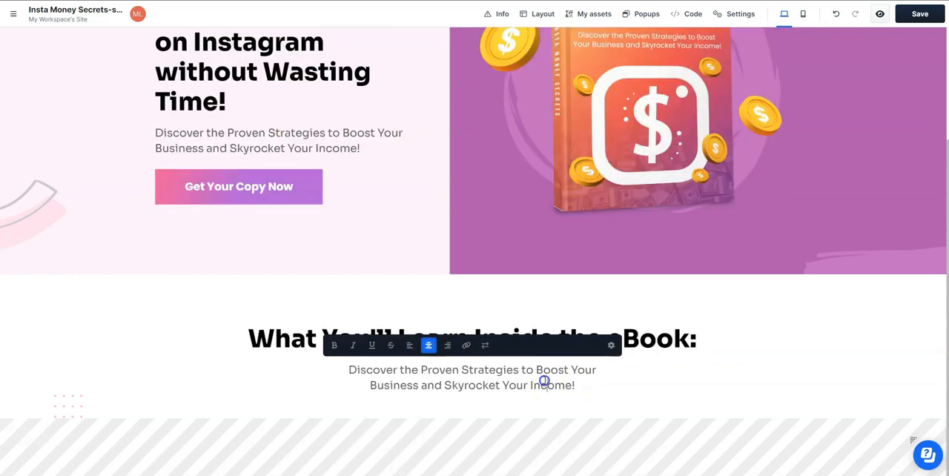
key(ctrl+a)
text(With over 1 billion active users, Instagram is the ultimate platform for entrepreneurs and business  owners to connect with their target audience and drive sales. And now, with Insta Money Secrets,  you can unlock the secrets to making money on Instagram like a pro!)
click(459, 387)
key(BackSpace)
click(453, 396)
key(BackSpace)
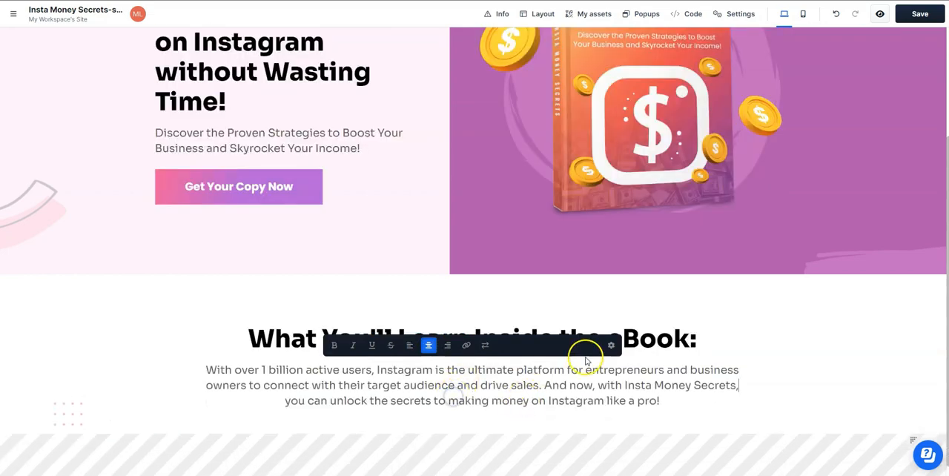
- Set the new paragraph's font size to 18 px
click(611, 346)
drag(850, 312, 851, 313)
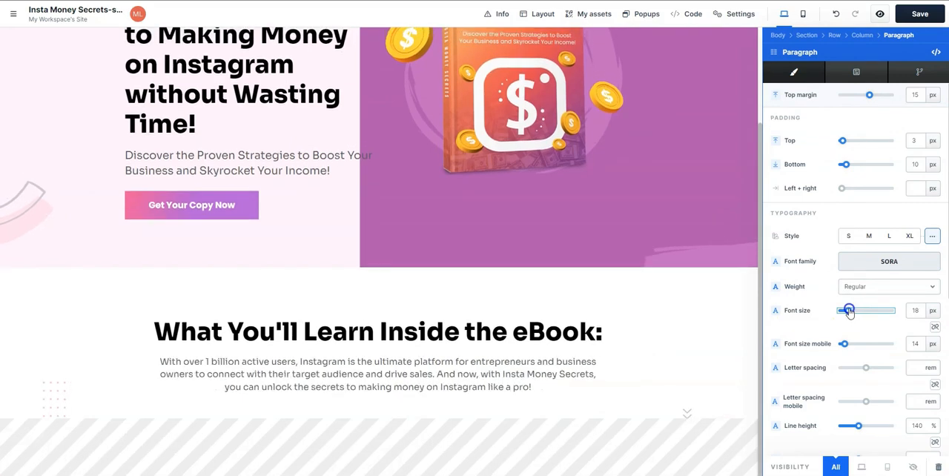
click(742, 304)
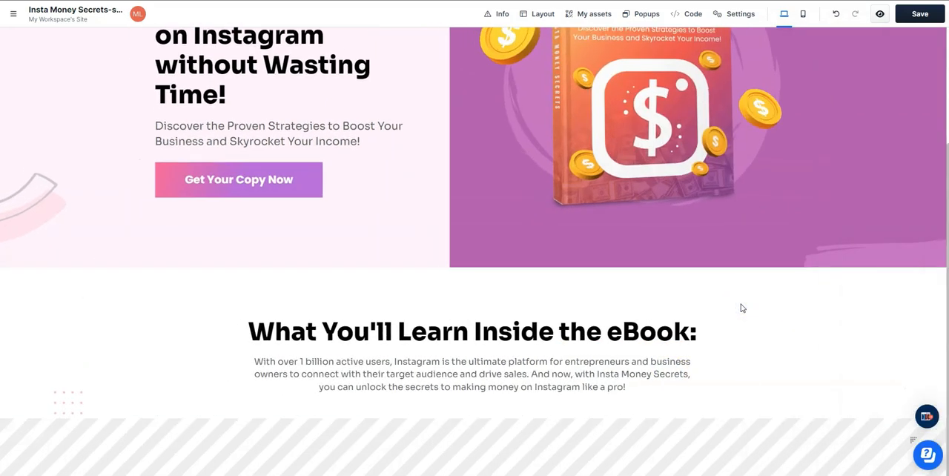
- Add a two-column row below the paragraph and place an image element in its left column
click(471, 408)
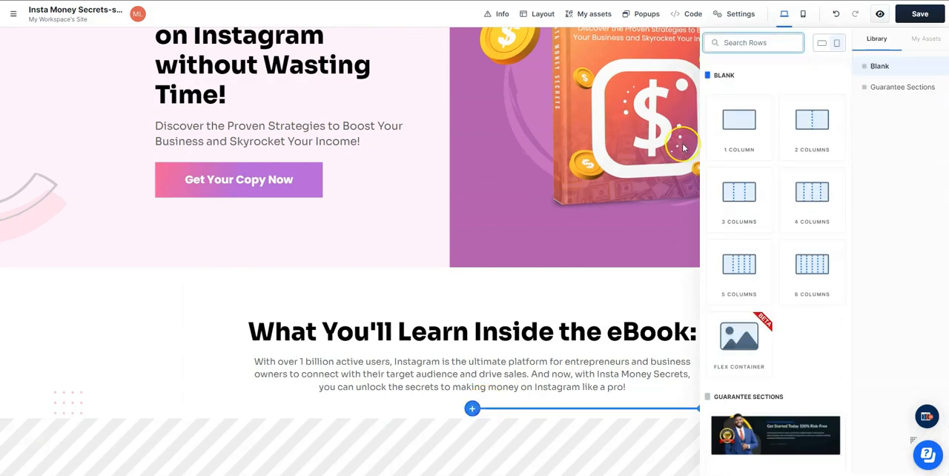
click(811, 126)
click(331, 389)
click(740, 260)
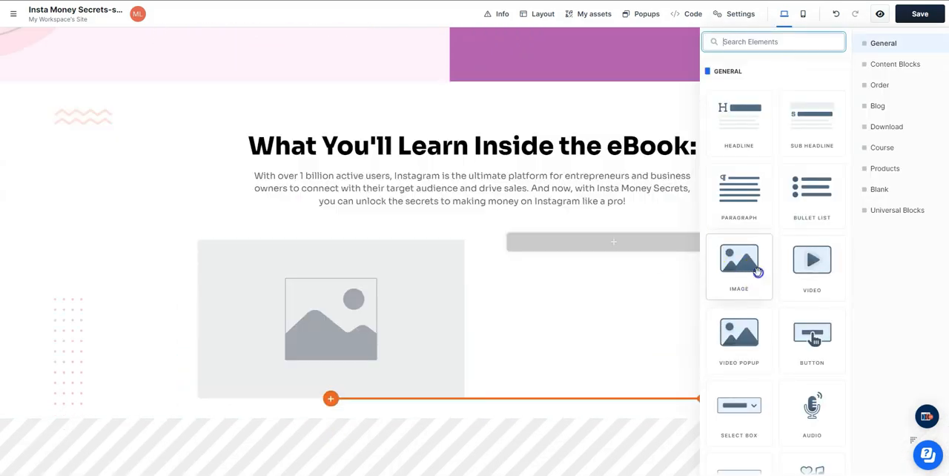
- Fill the new image element with the gallery photo of the woman working at a desk
click(372, 297)
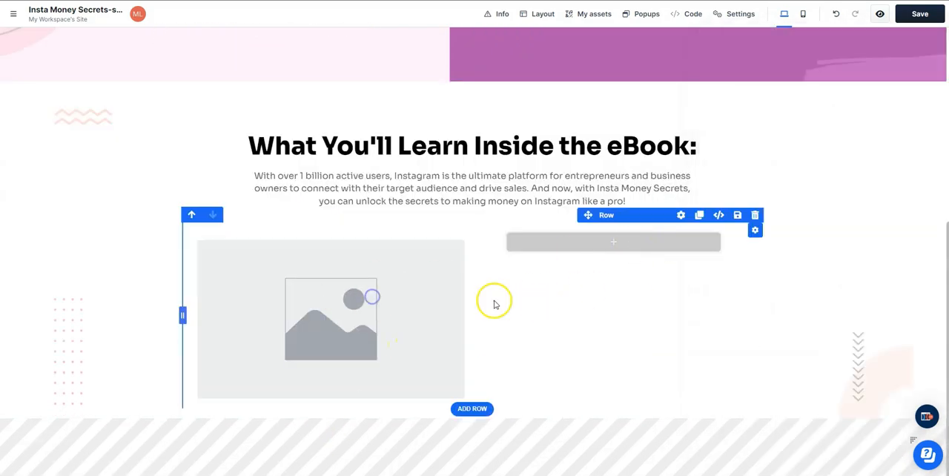
click(380, 291)
click(929, 144)
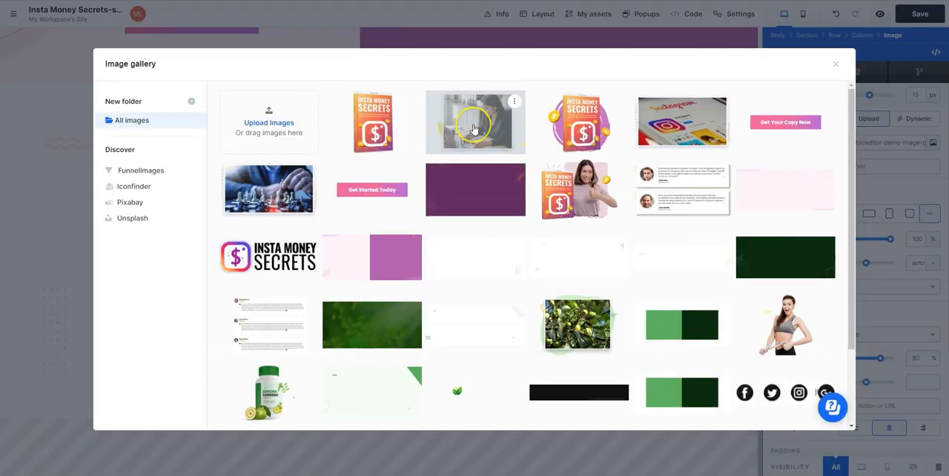
click(473, 127)
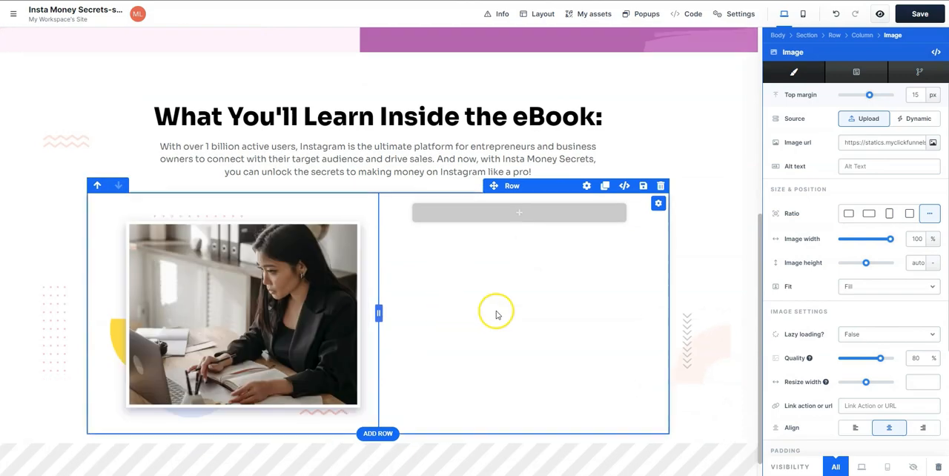
- Add a bullet list element to the empty column beside the photo of the woman at the desk
click(534, 213)
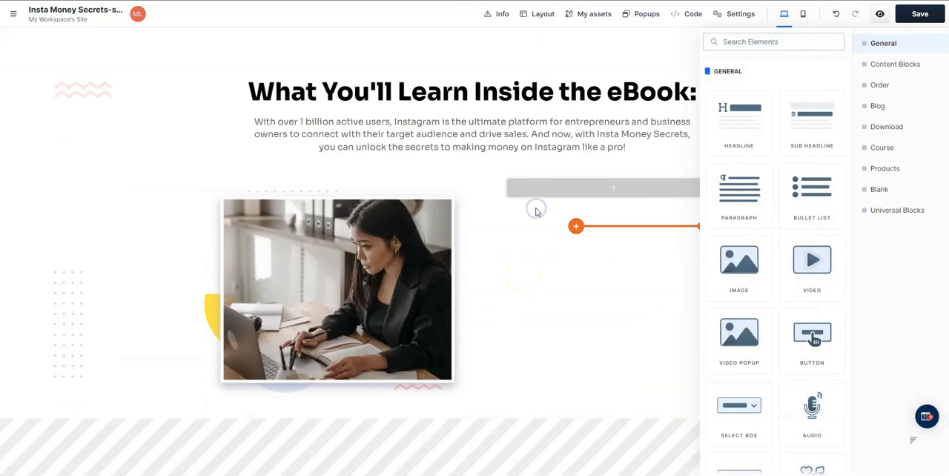
click(795, 198)
click(621, 198)
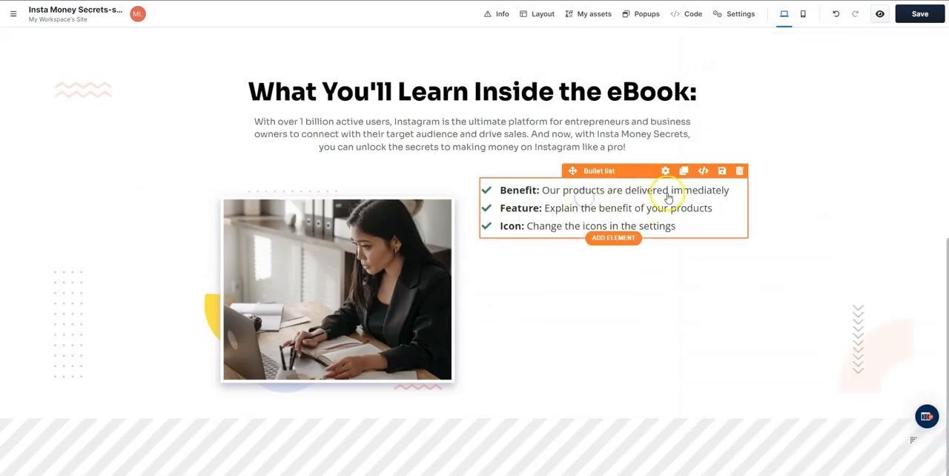
- Replace the bullet list's placeholder items with the five ebook points starting "The proven strategies to grow your Instagram following"
click(600, 193)
drag(677, 226, 487, 210)
key(BackSpace)
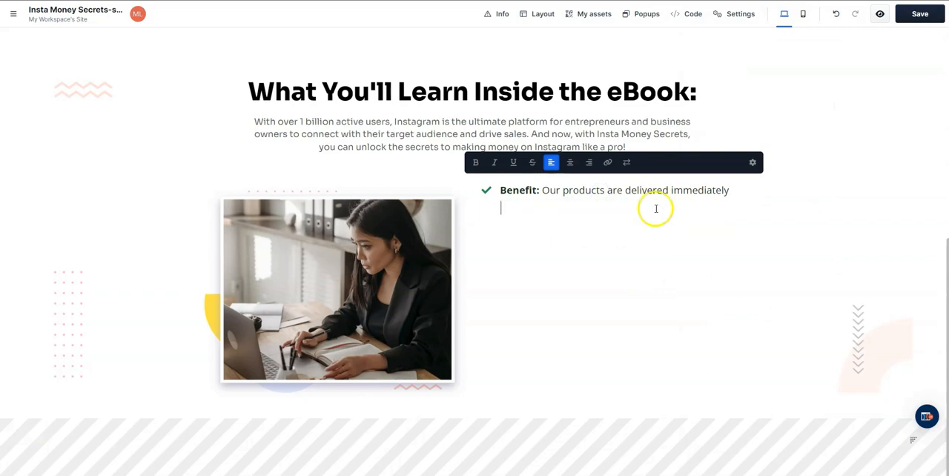
drag(542, 190, 495, 189)
key(BackSpace)
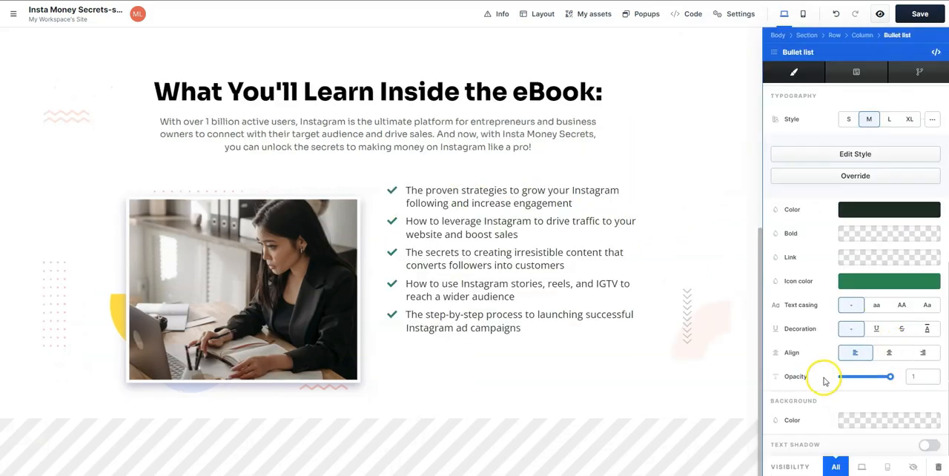
- Search the icon picker for "check" and change the bullet icon to the solid check circle (fas fa-check-circle)
scroll(805, 256, up, 2)
scroll(815, 349, down, 2)
scroll(816, 349, up, 3)
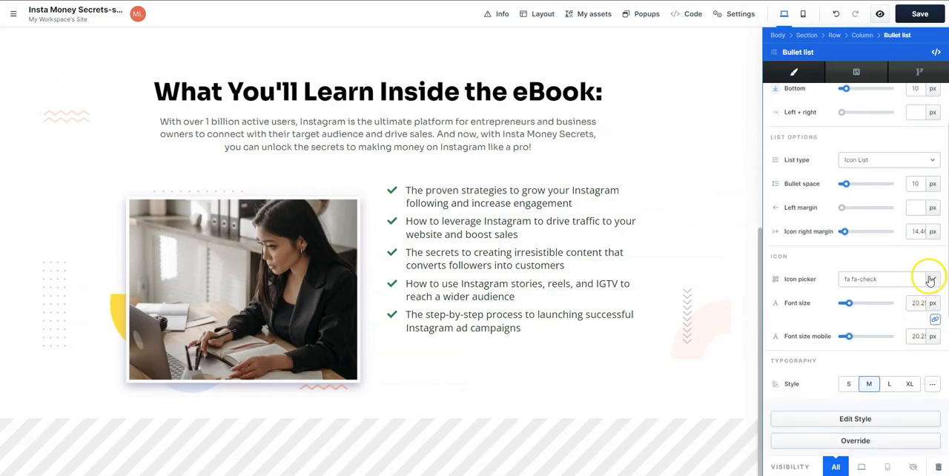
click(932, 279)
scroll(897, 342, down, 10)
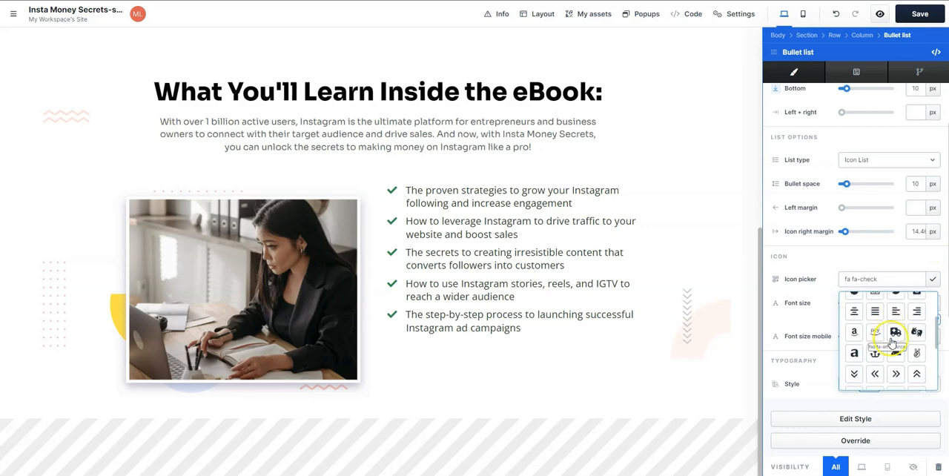
scroll(882, 297, up, 10)
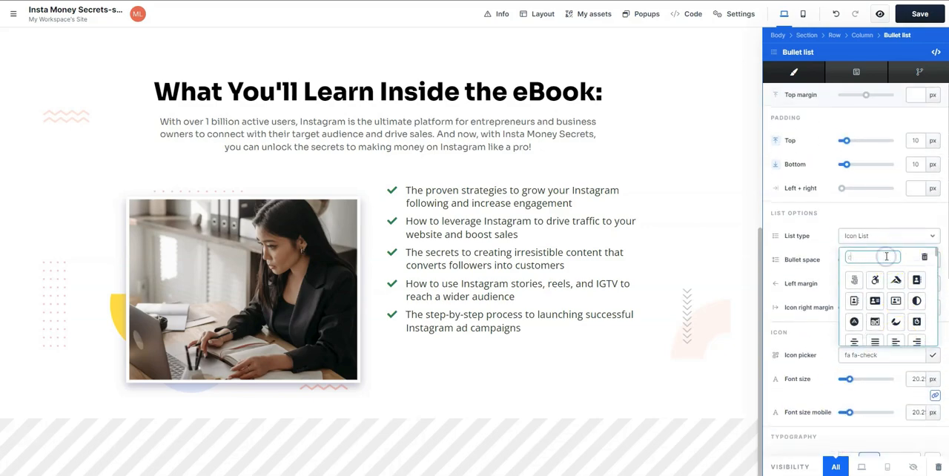
text(check)
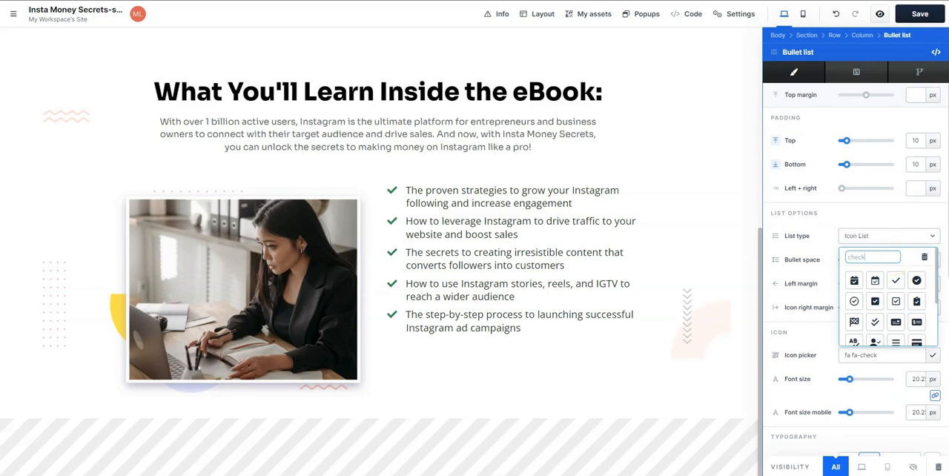
click(917, 281)
click(816, 249)
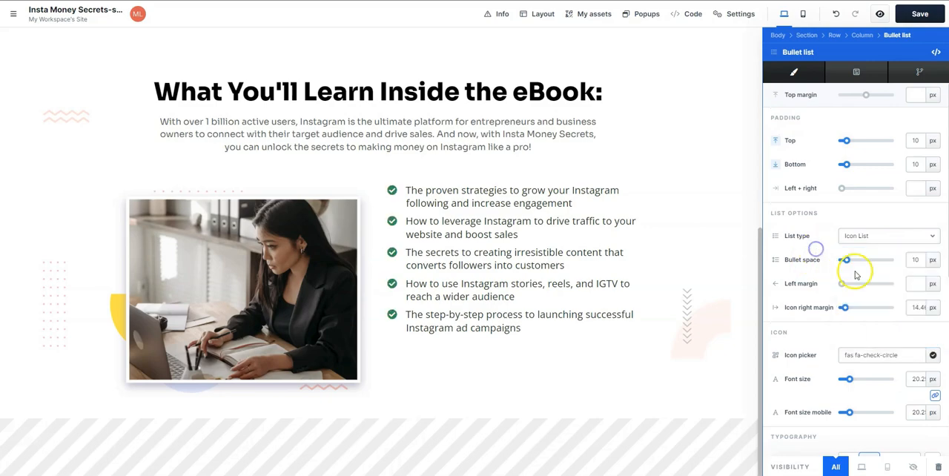
scroll(873, 286, down, 2)
scroll(873, 286, down, 2)
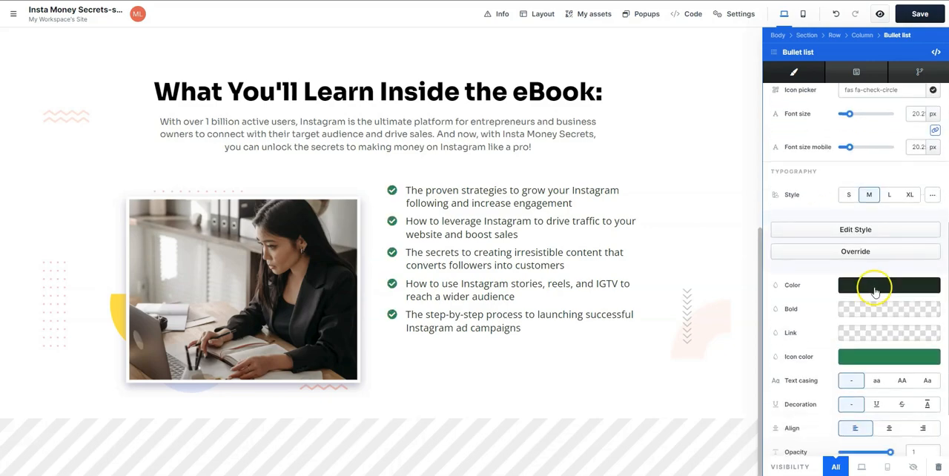
click(879, 292)
click(763, 433)
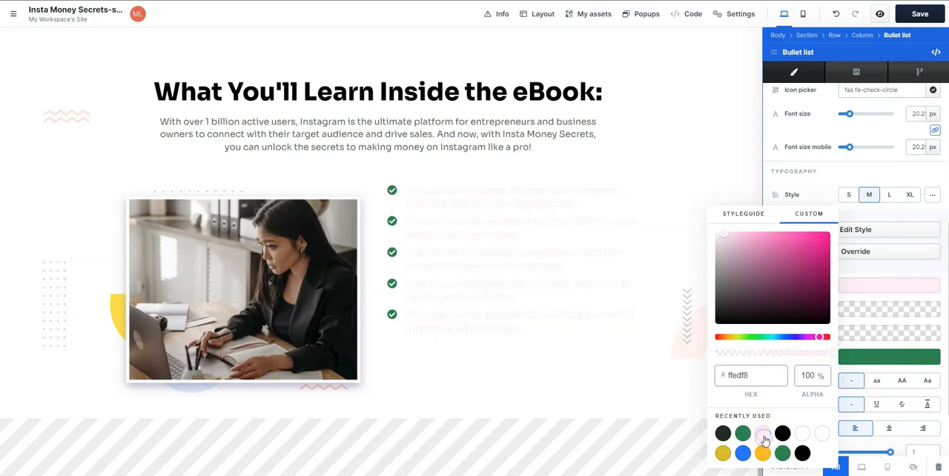
click(729, 433)
click(884, 268)
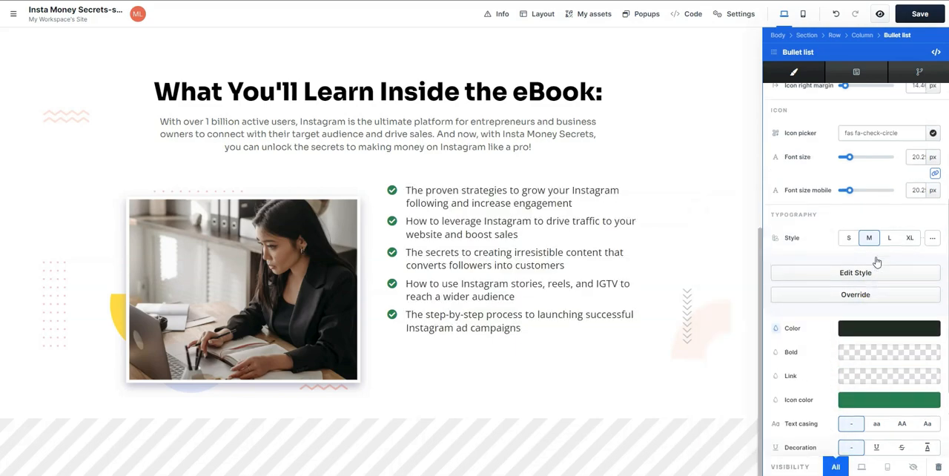
scroll(864, 260, up, 2)
click(933, 222)
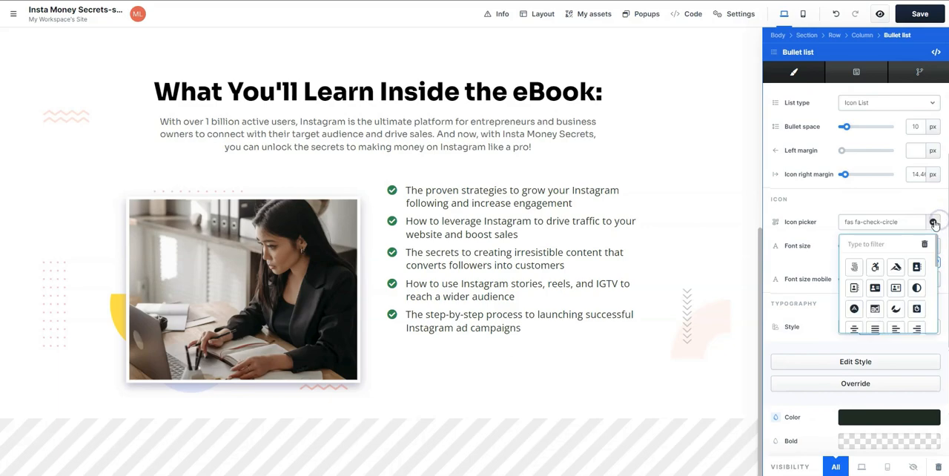
scroll(830, 234, up, 2)
- Change the bullet list's icon color to a medium pink, starting from the recently used pale pink
scroll(837, 272, down, 5)
click(864, 279)
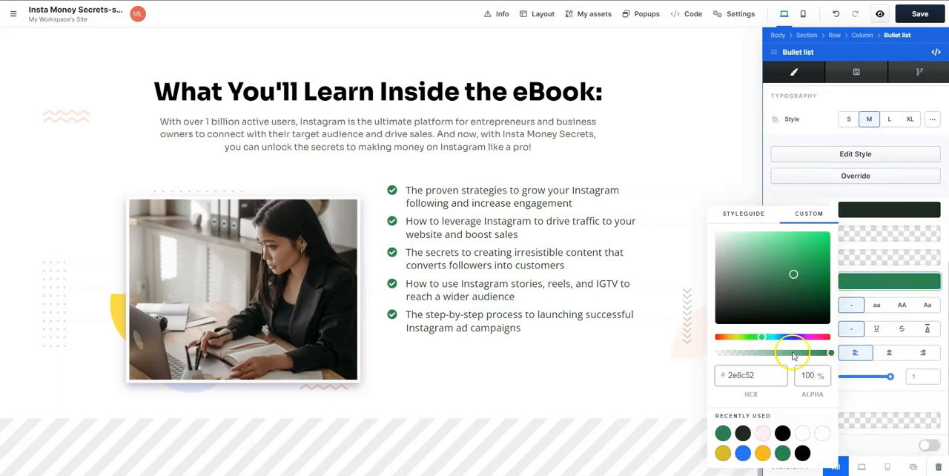
click(765, 433)
drag(798, 244, 773, 241)
click(798, 199)
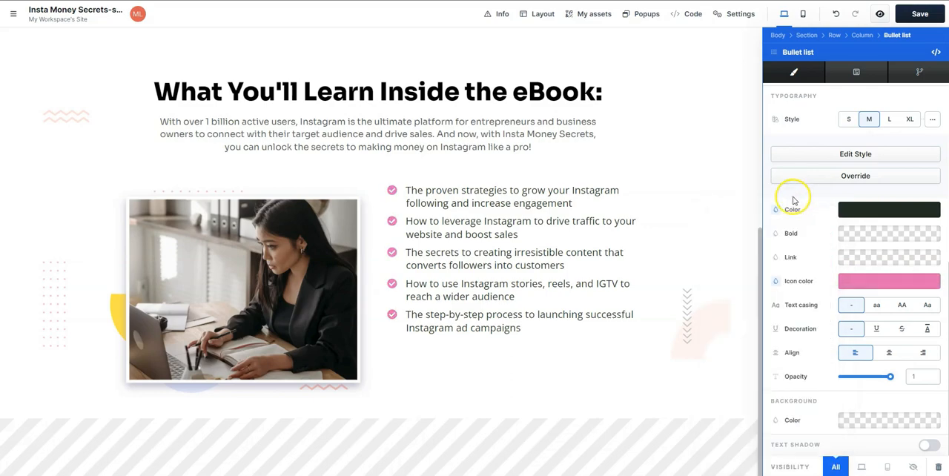
- Override the bullet list's typography style with a font size of 1.02 rem and a line height of 175%
scroll(847, 178, up, 5)
scroll(847, 140, down, 3)
drag(850, 184, 850, 185)
scroll(852, 255, up, 2)
scroll(860, 263, down, 3)
click(870, 257)
scroll(860, 237, down, 2)
drag(846, 133, 848, 134)
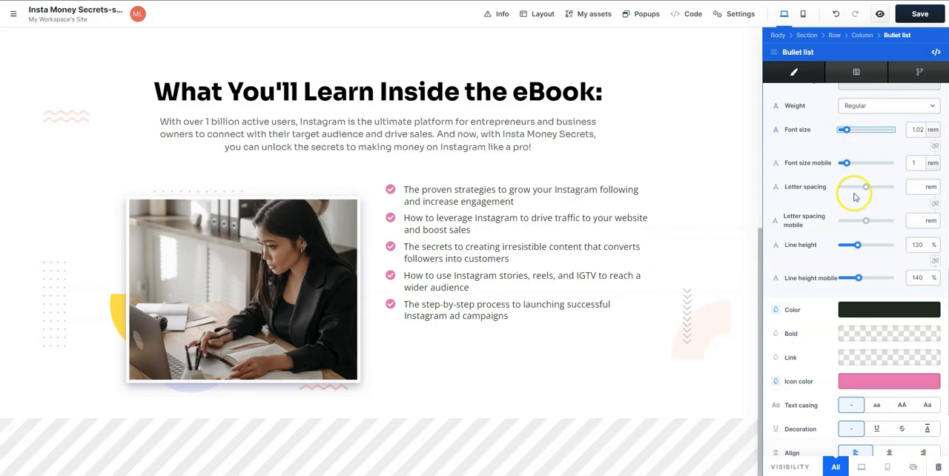
drag(858, 250, 864, 250)
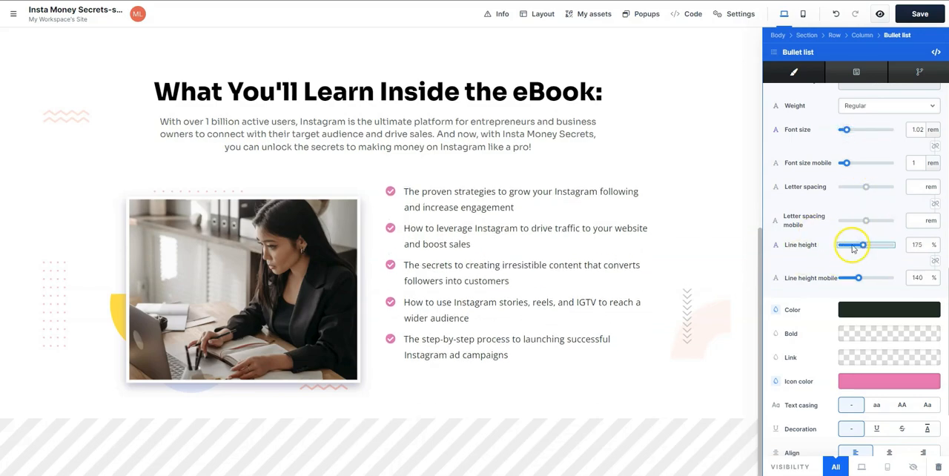
- Switch the bullet list's font size to pixels, set it to 21 px and close the settings
drag(850, 133, 848, 133)
click(931, 130)
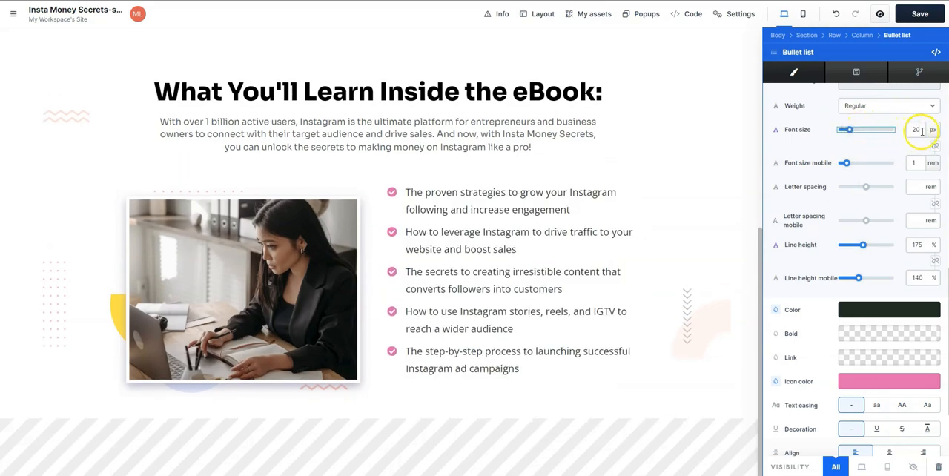
text(21)
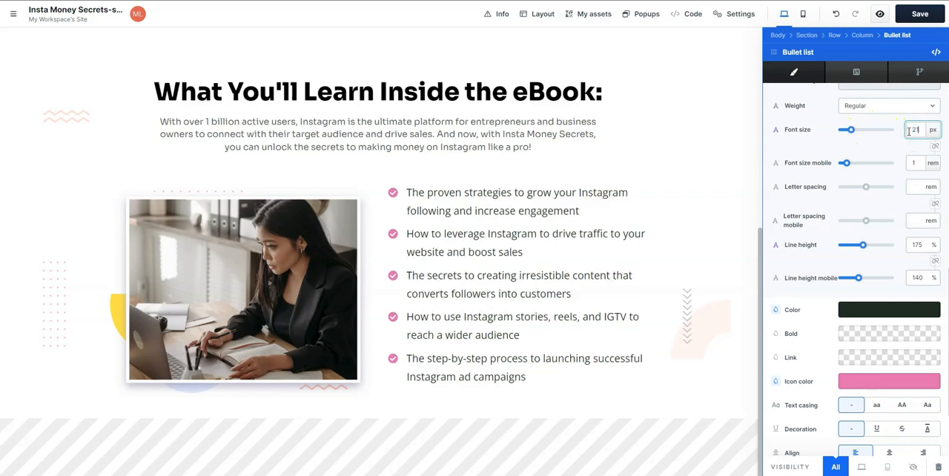
click(689, 251)
click(811, 252)
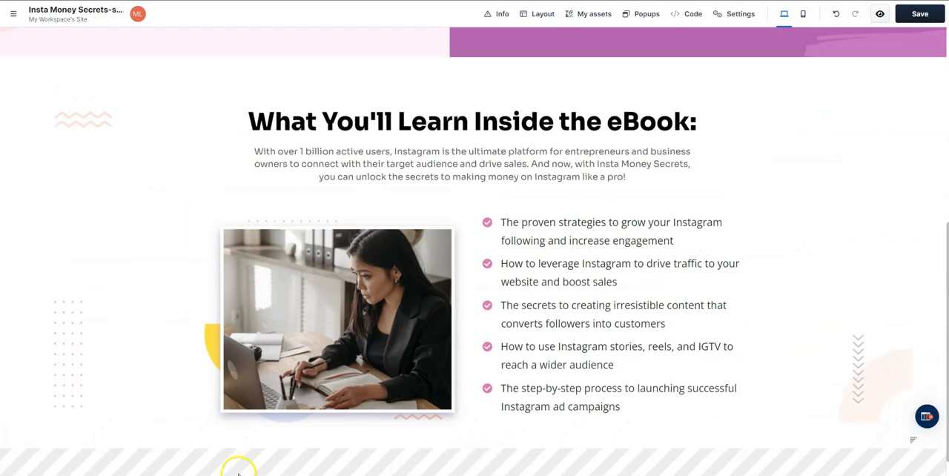
- Add a new section below the bullet list section and give it a one-column row
click(43, 463)
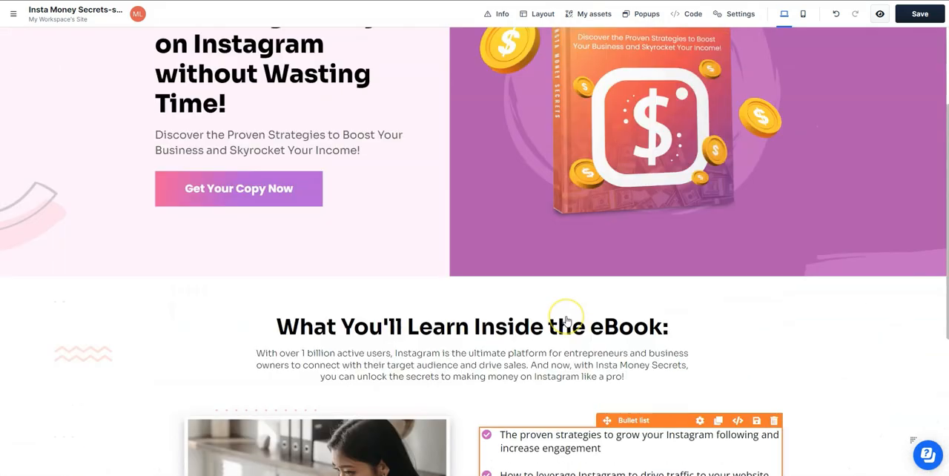
scroll(568, 322, down, 4)
click(490, 419)
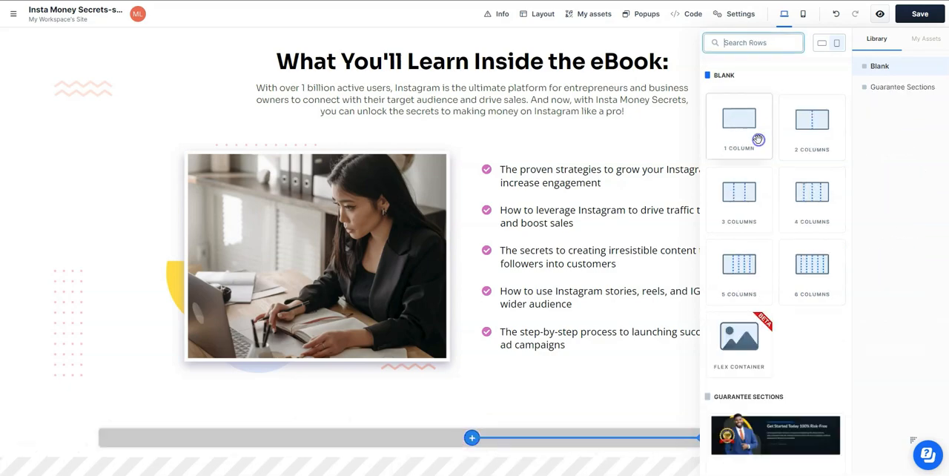
click(742, 140)
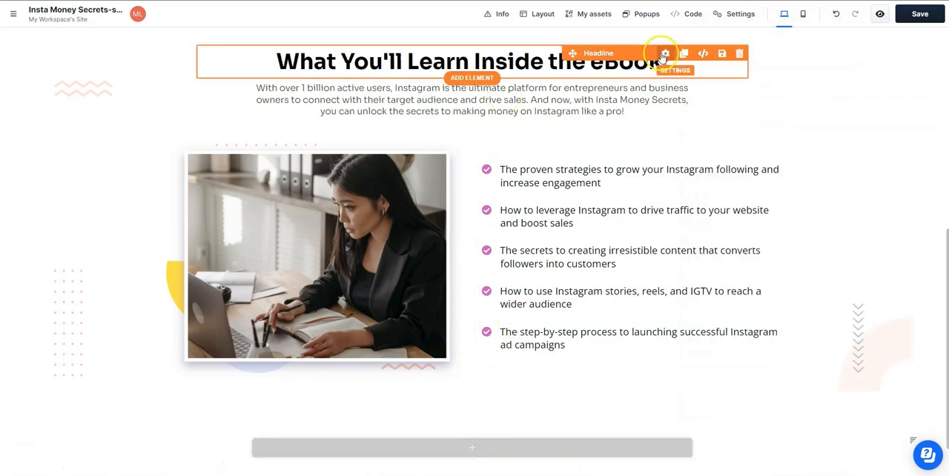
- Duplicate the "What You'll Learn Inside the eBook:" headline and move the copy into the new section's row
click(680, 56)
scroll(689, 205, up, 5)
scroll(689, 205, down, 7)
scroll(688, 206, up, 2)
mouse_move(571, 120)
mouse_down()
mouse_move(471, 390)
mouse_move(563, 396)
mouse_up()
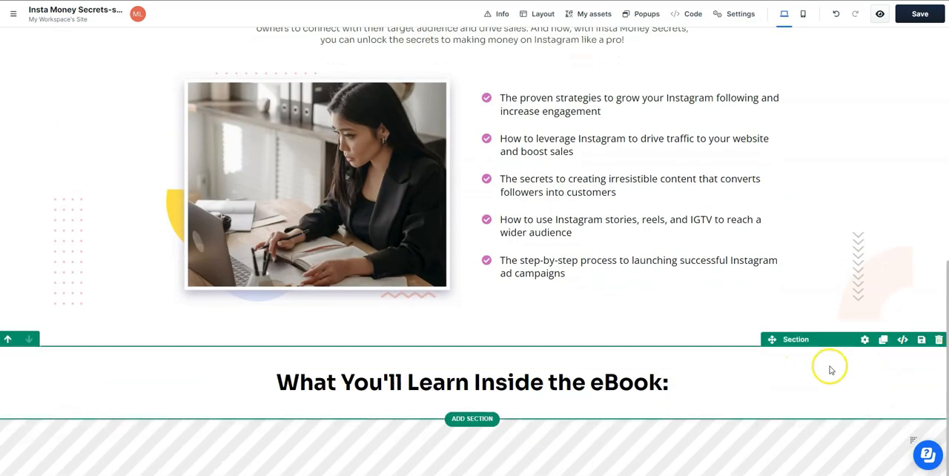
- Enable the new section's background and use the pale pink patterned gallery image for it
click(865, 343)
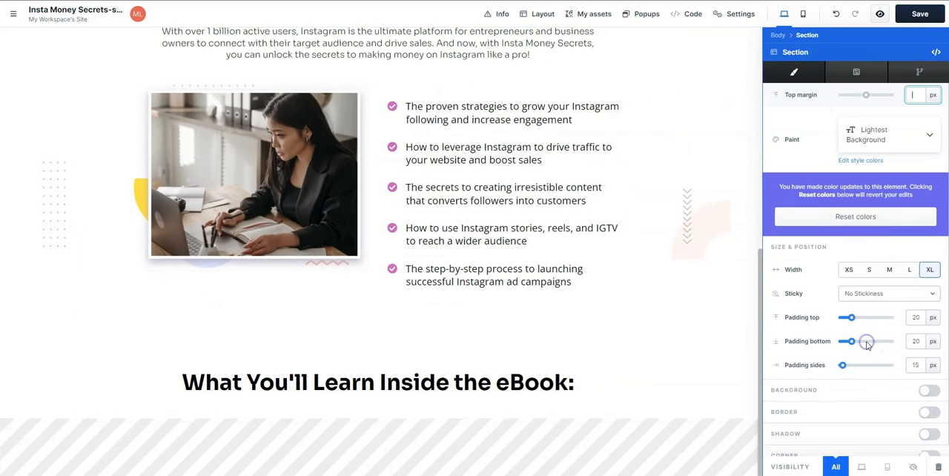
scroll(820, 349, down, 1)
click(929, 380)
scroll(873, 388, down, 2)
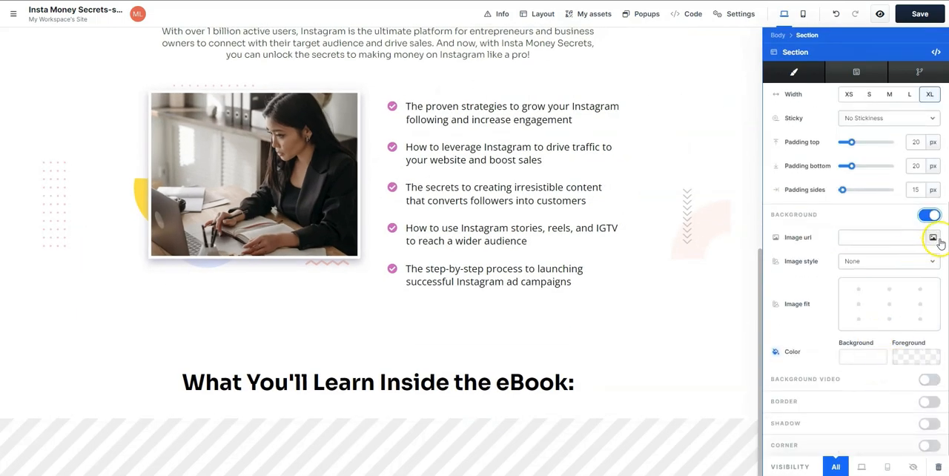
click(930, 238)
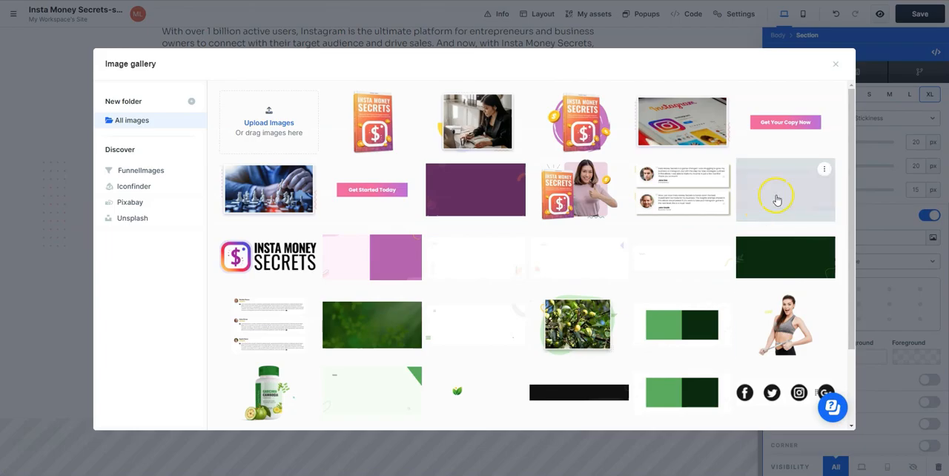
click(822, 198)
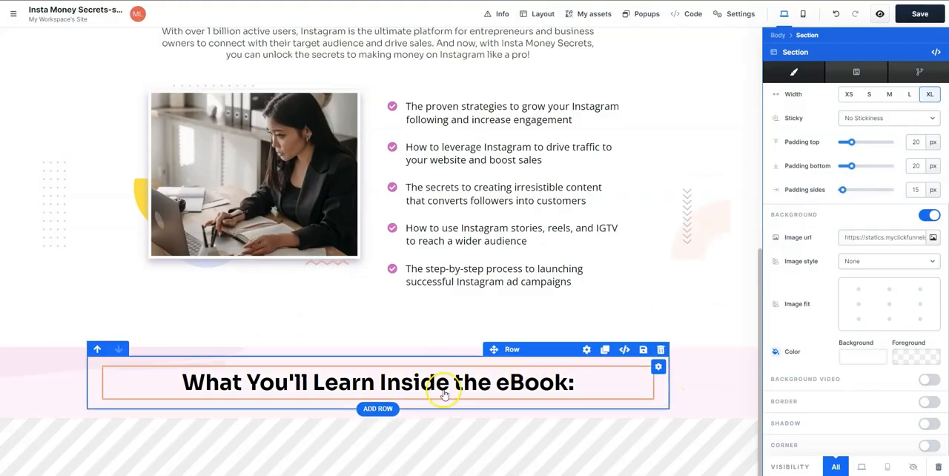
- Add a two-column row below the headline in the pale pink section
click(382, 413)
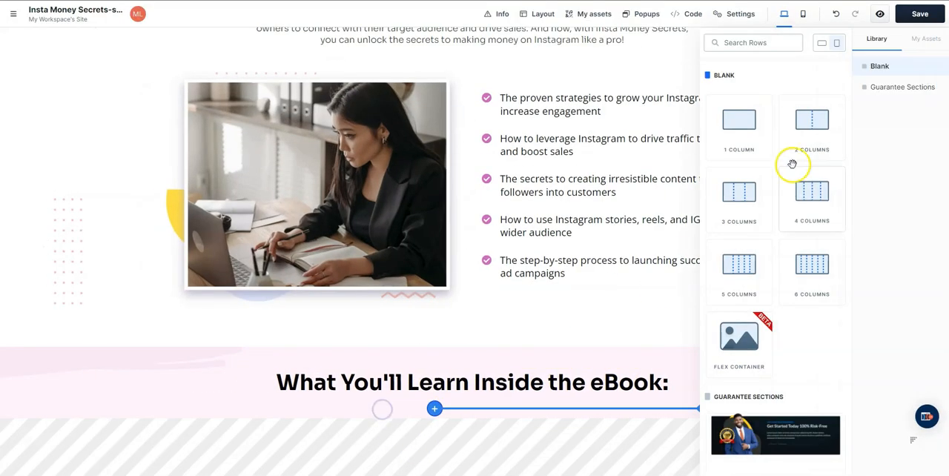
click(813, 132)
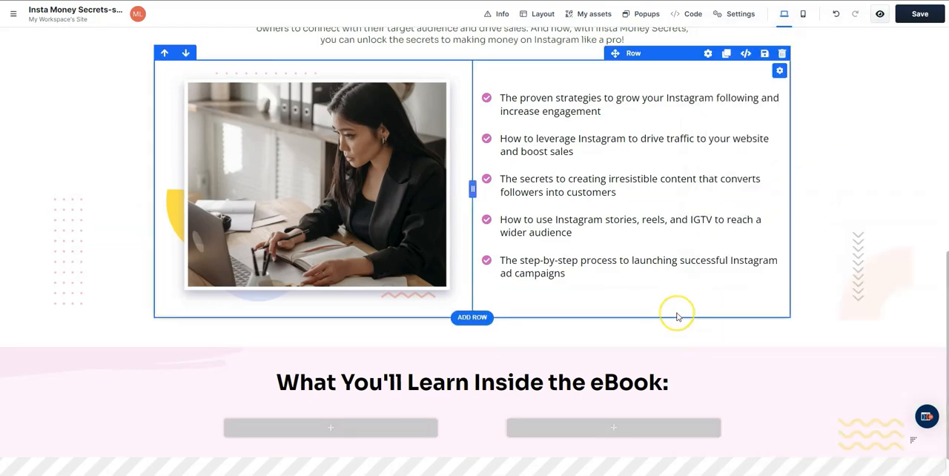
scroll(678, 317, up, 3)
scroll(677, 315, down, 4)
- Place an image element in the row's right column and fill it with the gallery picture of the ebook and thumbs-up woman
click(644, 390)
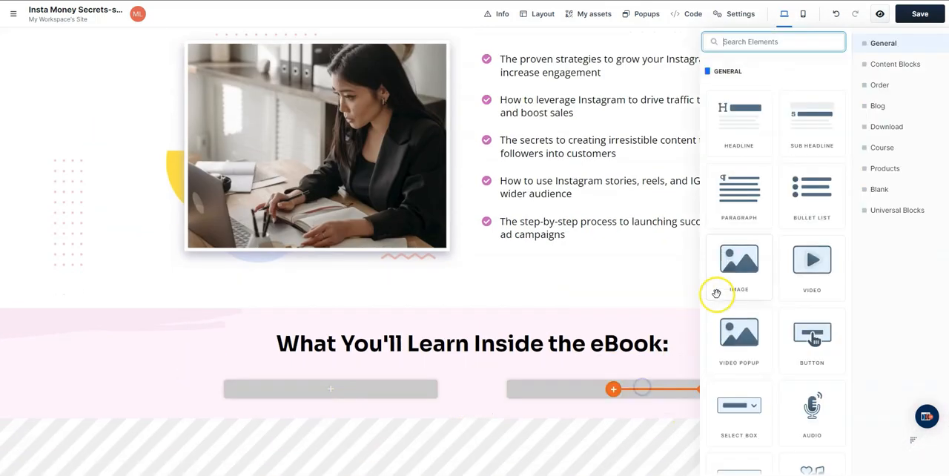
click(717, 268)
click(733, 295)
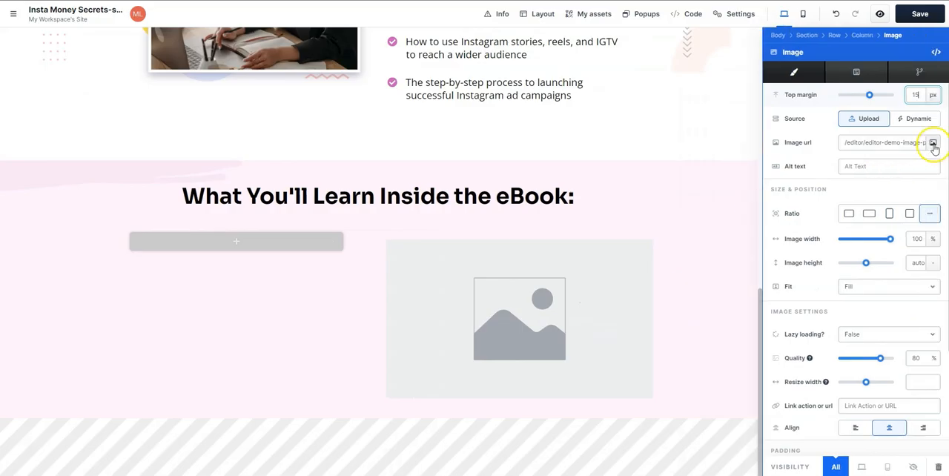
click(934, 144)
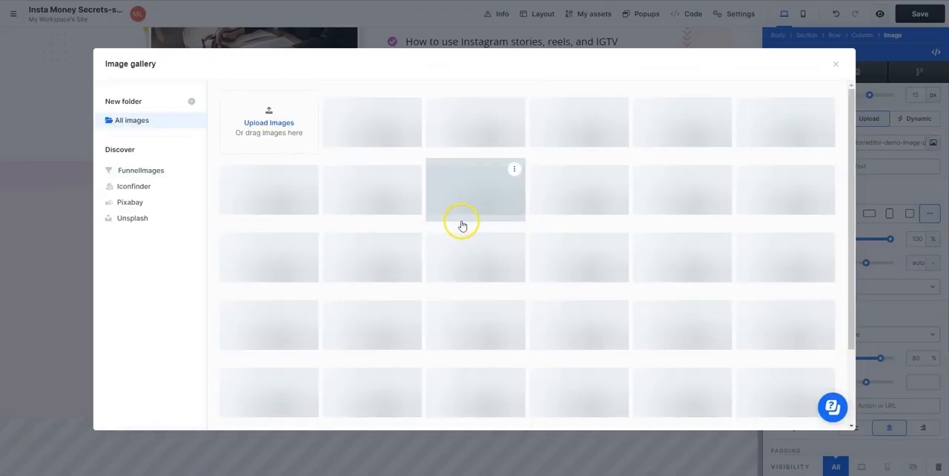
click(472, 211)
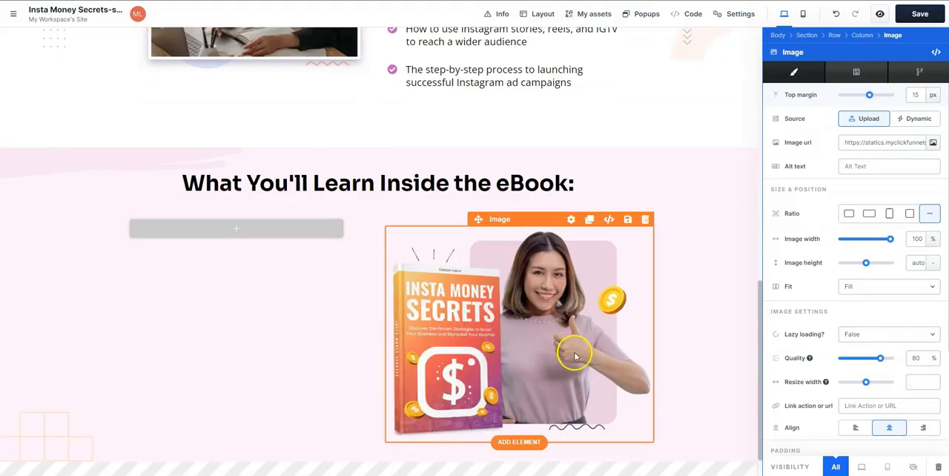
- Duplicate the pink section's headline and move the copy into the left column beside the ebook image
click(590, 161)
drag(586, 227, 296, 307)
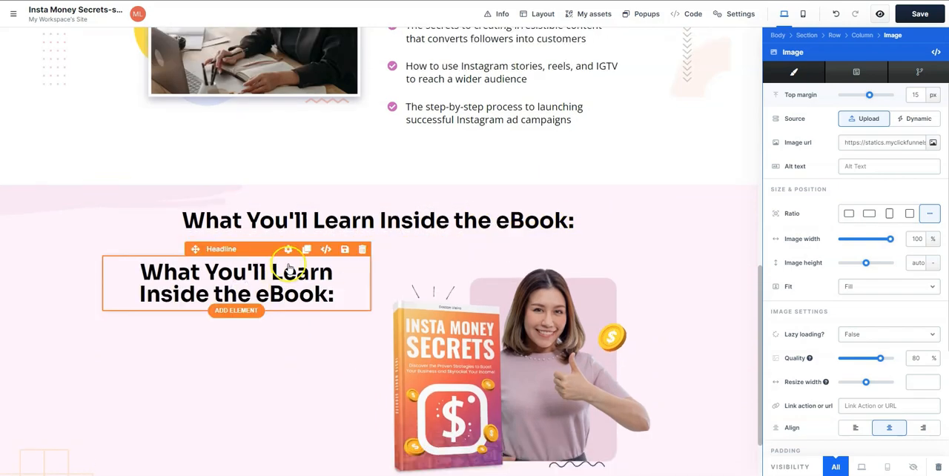
- Set the duplicated headline in the left column to a 28 px font size and align it left
click(287, 251)
drag(868, 310, 855, 313)
scroll(845, 403, down, 4)
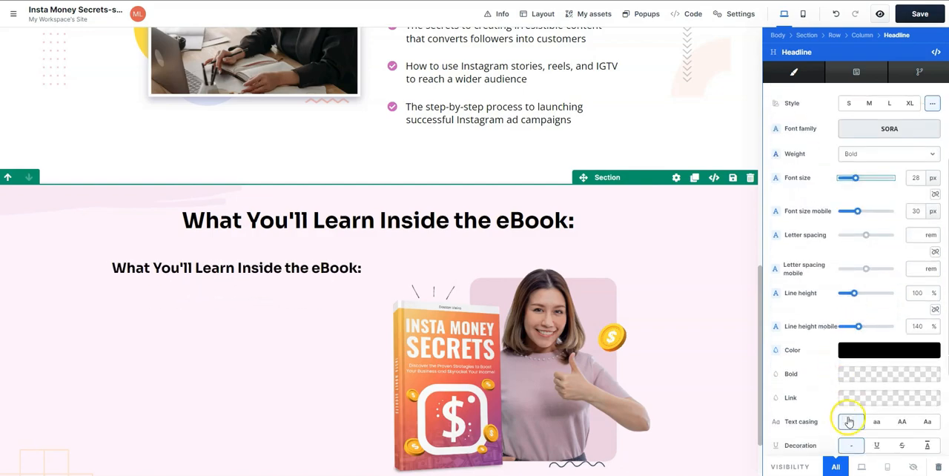
scroll(833, 244, down, 2)
click(854, 330)
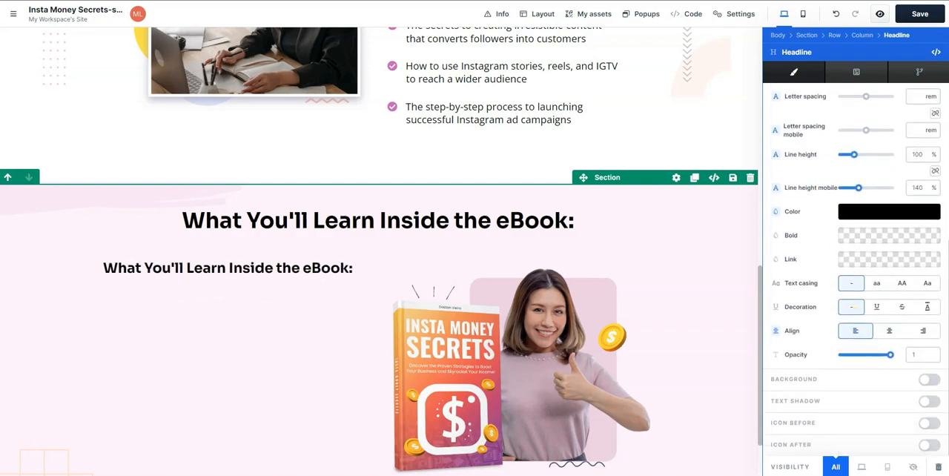
- Retitle the left column's headline "Why Instagram Marketing is Essential for Your Business" and add a 22 px medium-weight line "With Instagram marketing, you can:" beneath it
double_click(229, 266)
key(ctrl+a)
text(Why Instagram Marketing is Essential for Your Business)
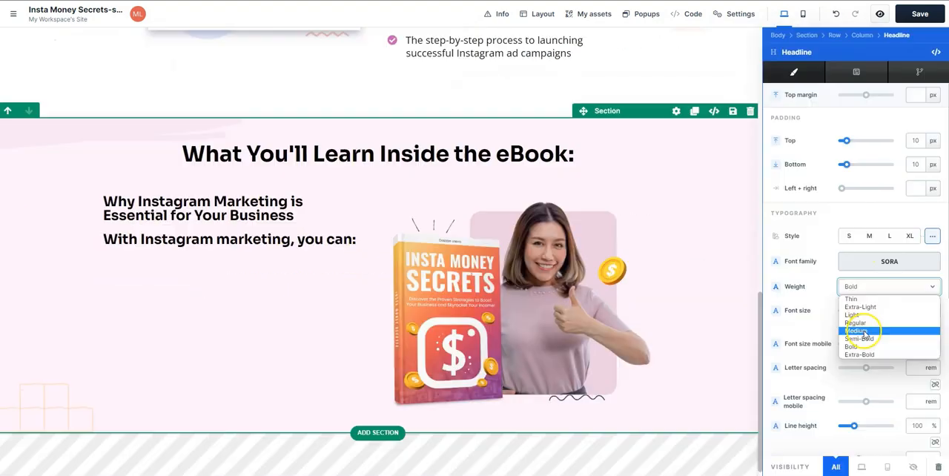
click(868, 331)
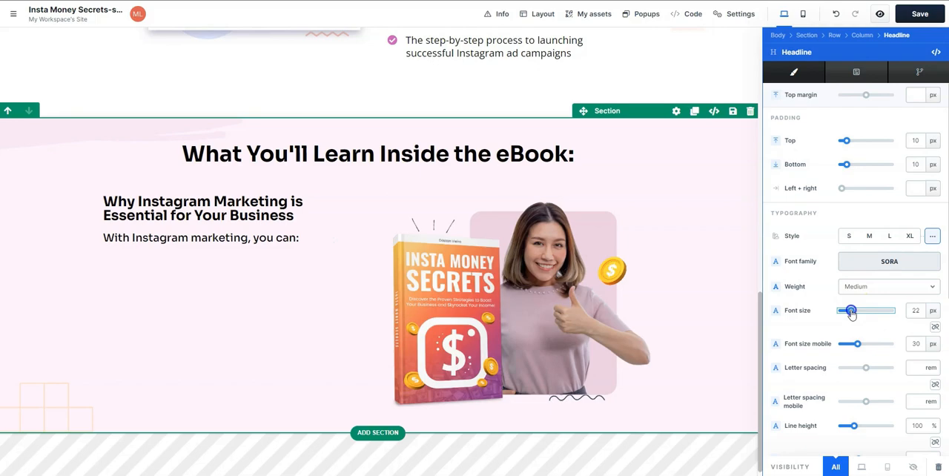
- Duplicate the checkmark list from the section above and move the copy into the pink section's left column below the subheading
scroll(545, 282, up, 4)
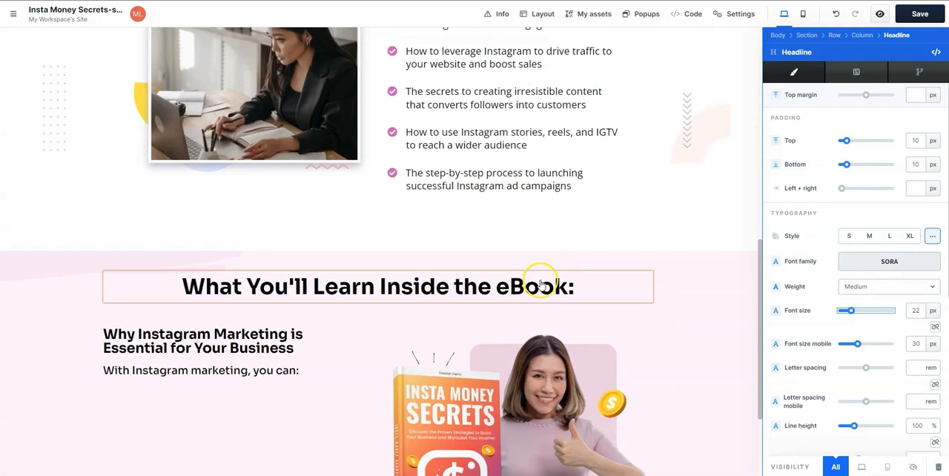
click(560, 129)
scroll(563, 134, down, 5)
scroll(560, 145, up, 2)
drag(559, 144, 199, 244)
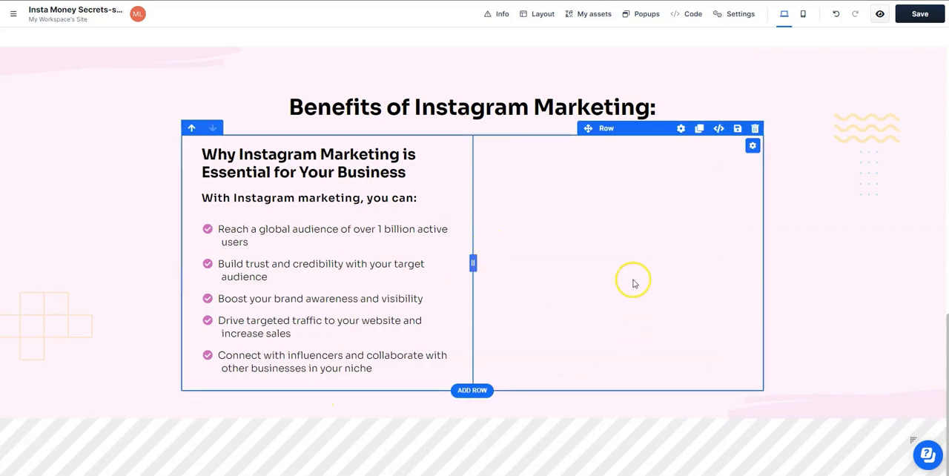
- Set the pink section row's top margin to 5 px and fill its right column with the ebook and thumbs-up woman image
scroll(734, 341, up, 4)
scroll(736, 344, down, 4)
click(556, 415)
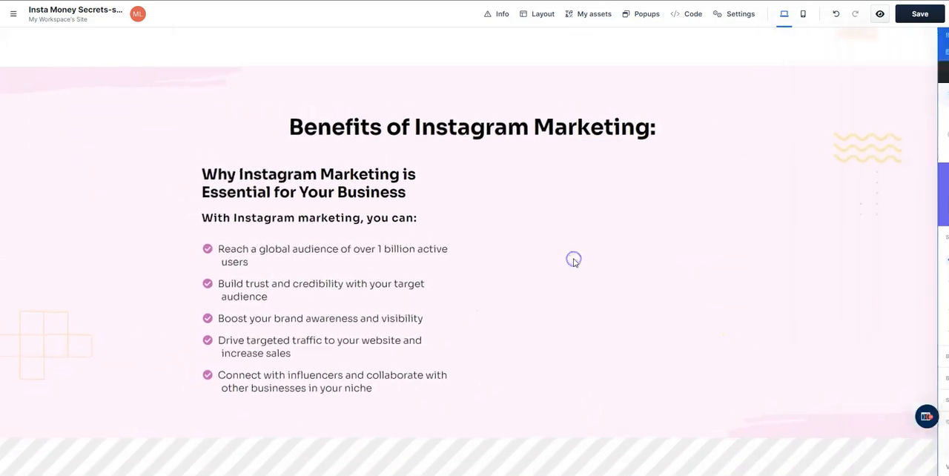
click(540, 245)
click(540, 245)
click(576, 236)
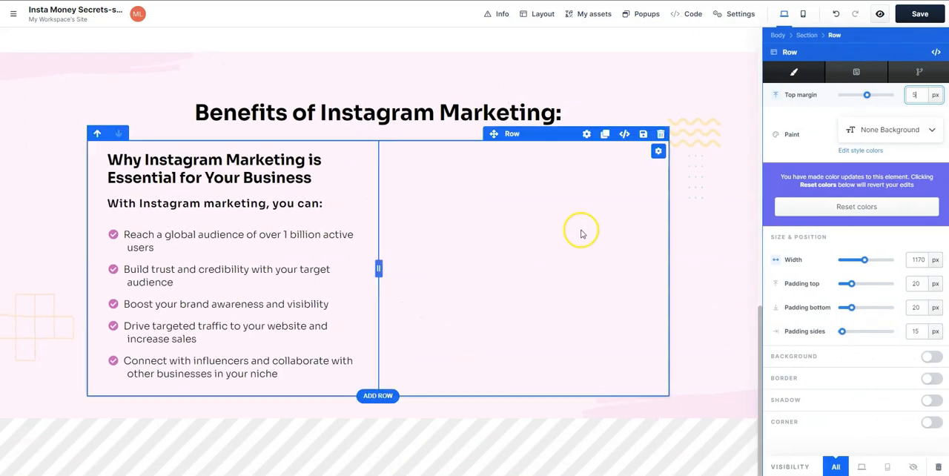
click(37, 450)
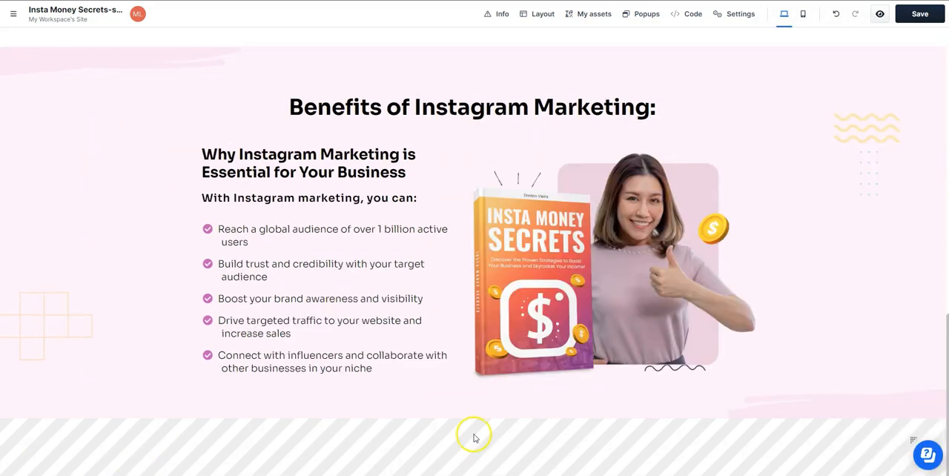
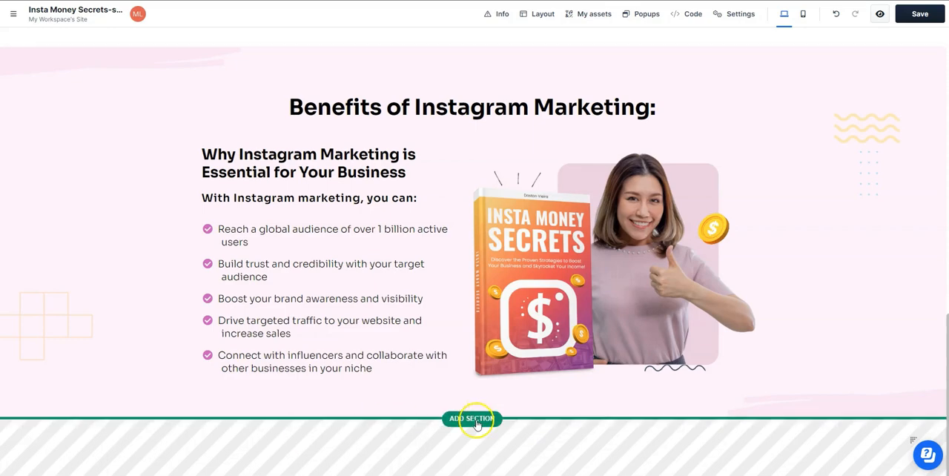
- Add a blank section with a one-column row below the pink section and move a duplicate of the "Benefits of Instagram Marketing:" headline into it
click(472, 419)
click(789, 136)
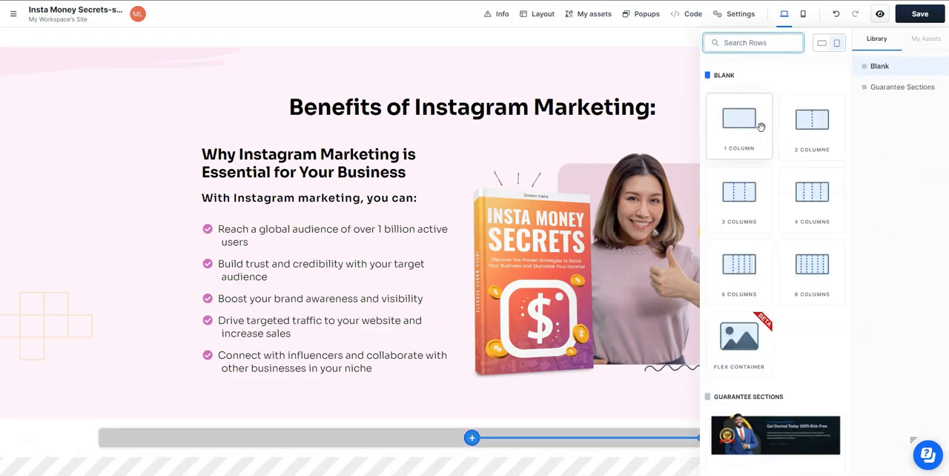
click(787, 120)
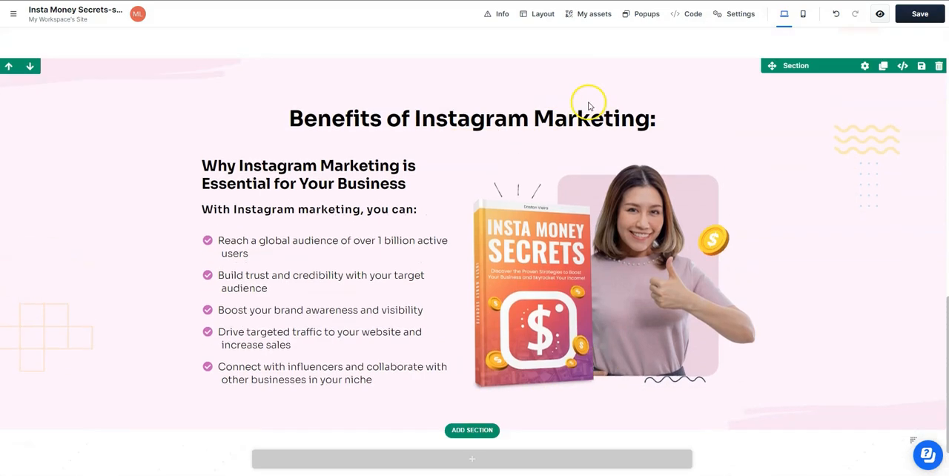
scroll(591, 106, up, 1)
click(683, 159)
drag(575, 229, 554, 385)
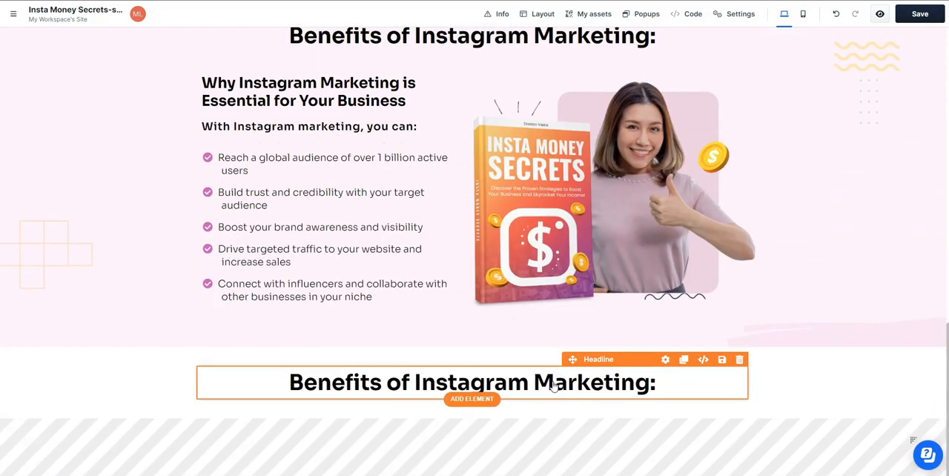
- Add a two-column row below the new section's headline and insert an image element in each column
click(472, 407)
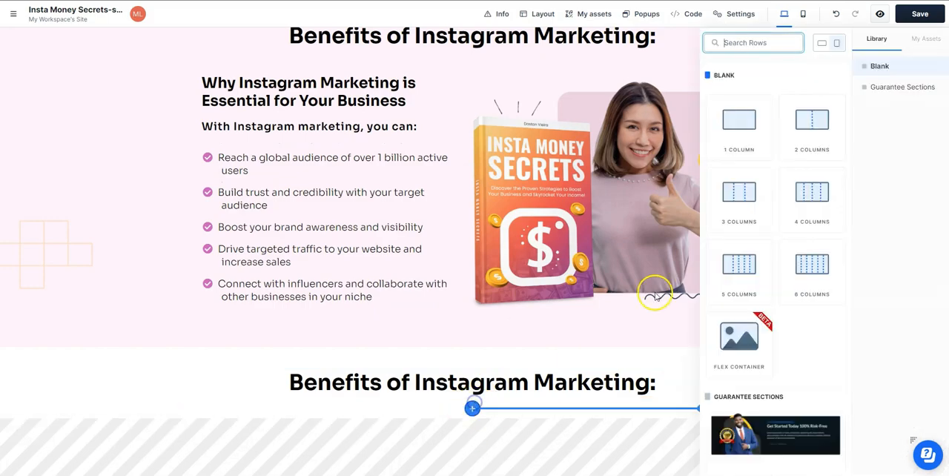
click(820, 117)
click(346, 411)
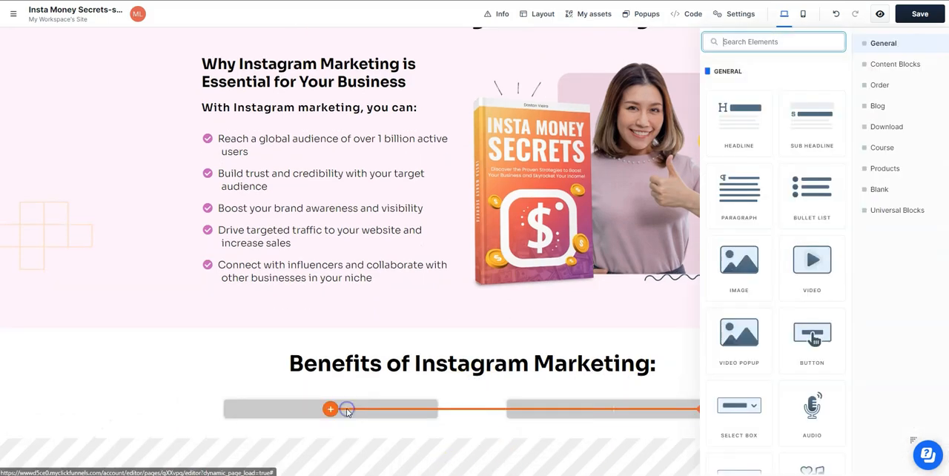
click(744, 258)
click(629, 246)
click(745, 262)
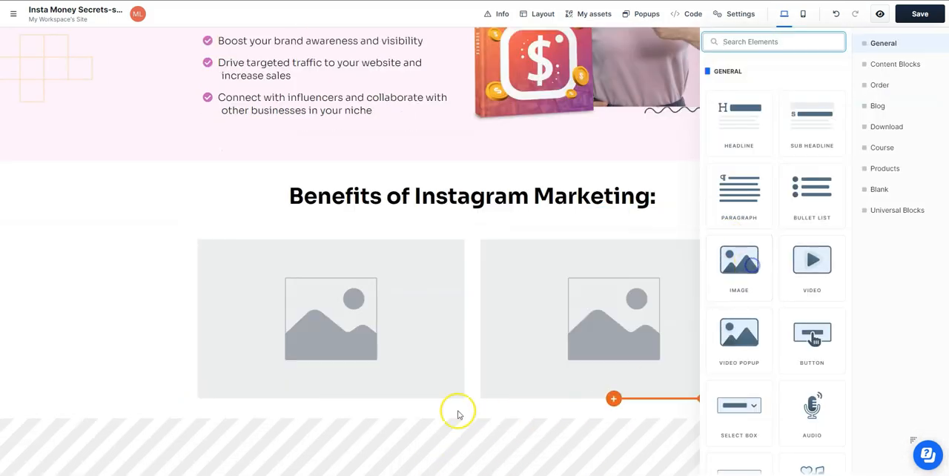
- Fill the left image placeholder with the chess picture and the right one with the Instagram app picture from the gallery
double_click(383, 309)
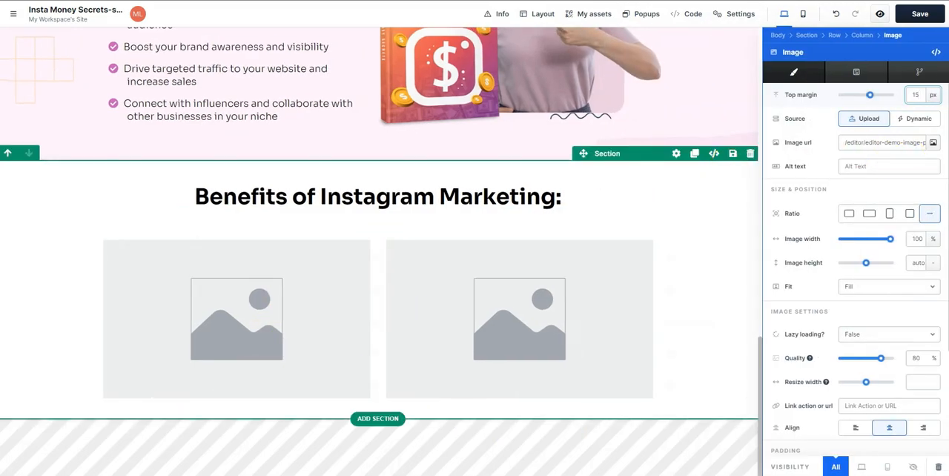
click(933, 144)
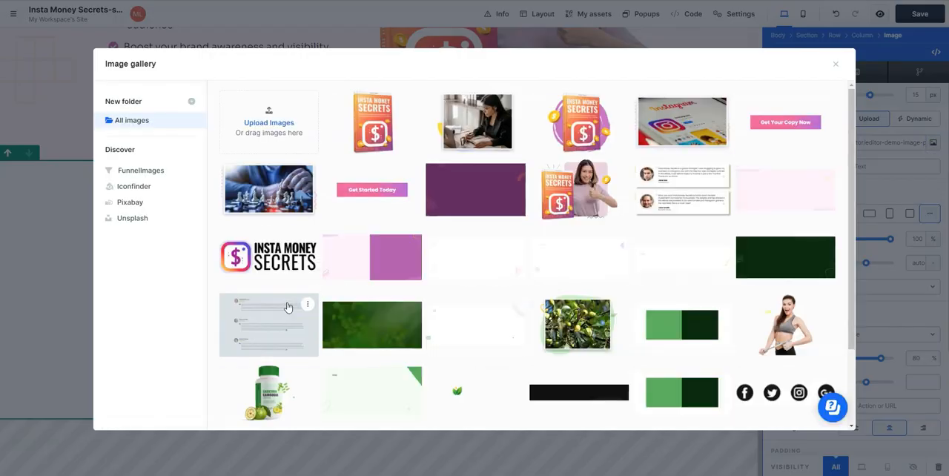
click(268, 187)
click(510, 310)
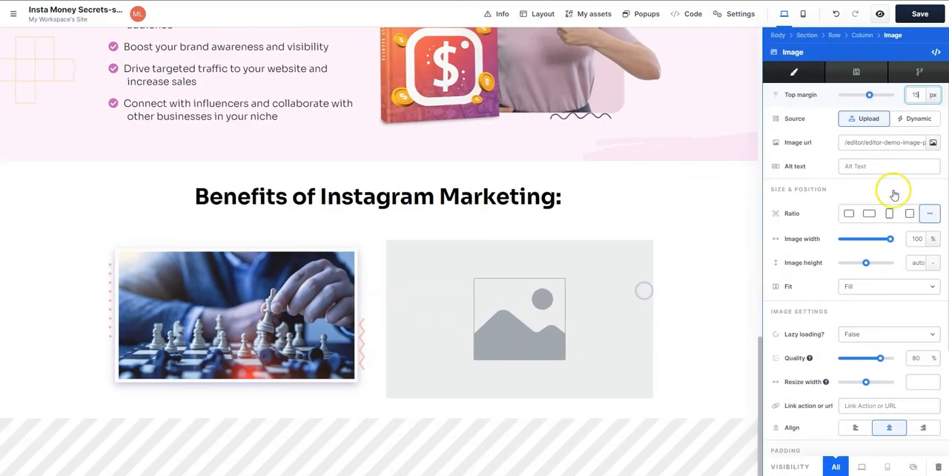
click(934, 144)
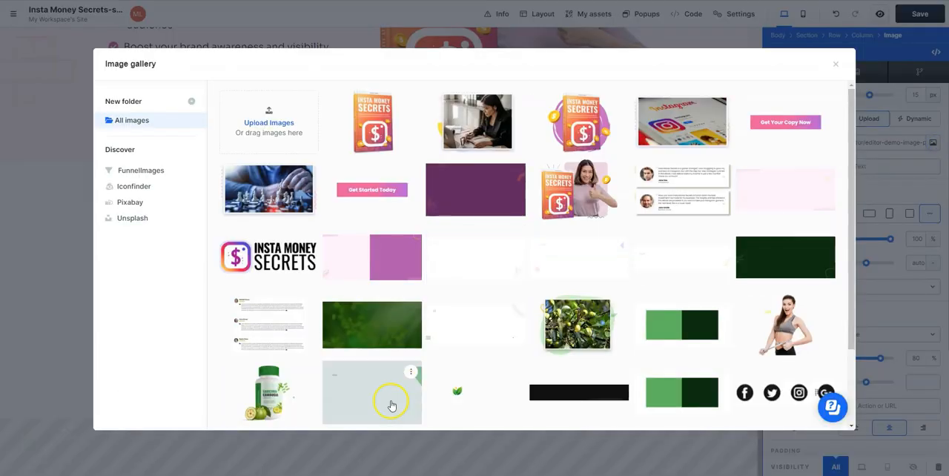
click(682, 122)
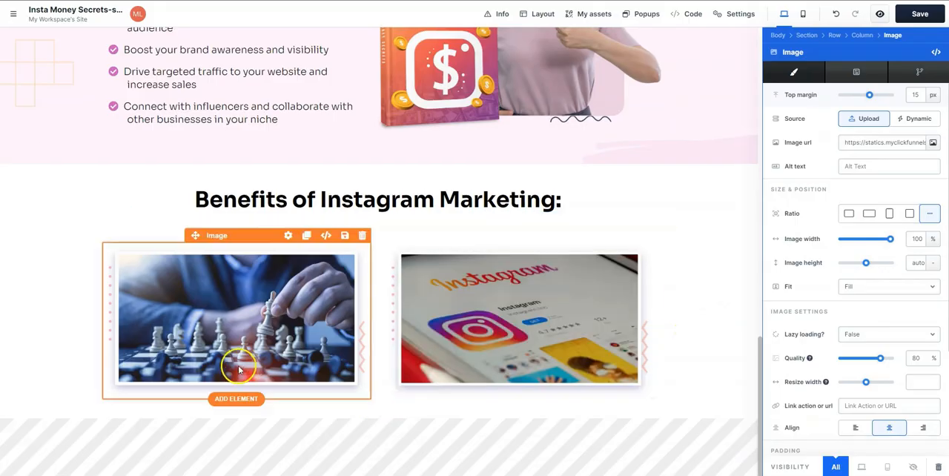
- Duplicate the "With Instagram marketing, you can:" subheading from the pink section and move the copy below the chess picture
click(244, 401)
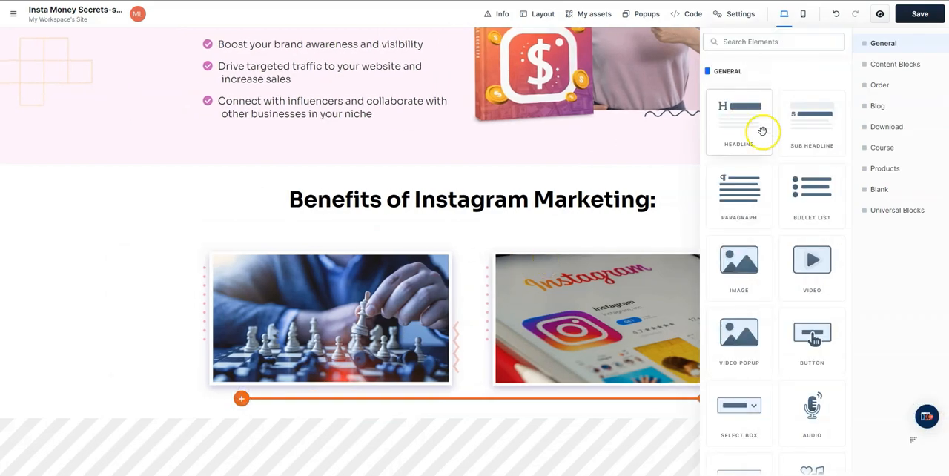
click(409, 324)
scroll(370, 289, up, 4)
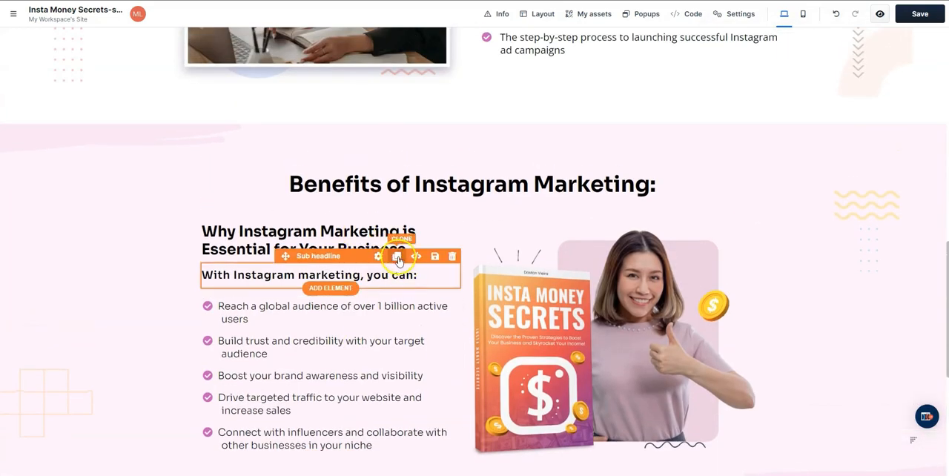
click(398, 257)
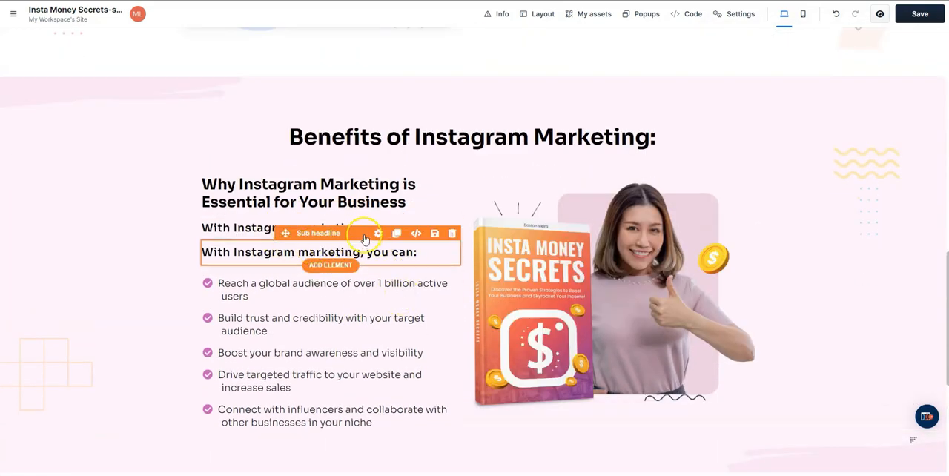
drag(285, 235, 333, 396)
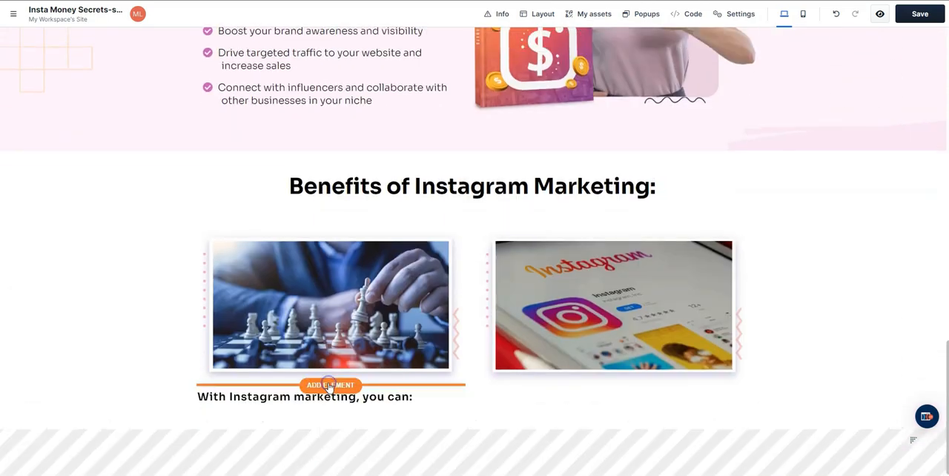
- Retitle the headline "The Ultimate Guide to Making Money on Instagram!" and replace the chess picture's caption with the "Insider Secrets:" text at 165% line height
scroll(329, 239, up, 4)
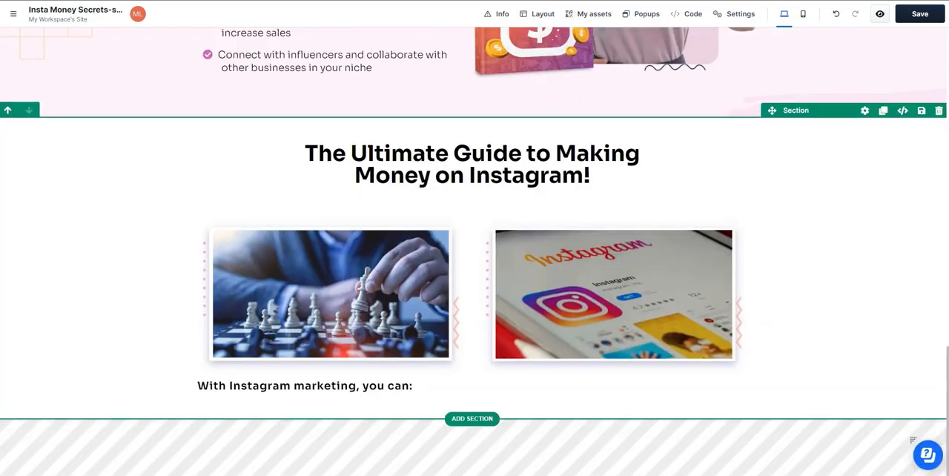
click(305, 386)
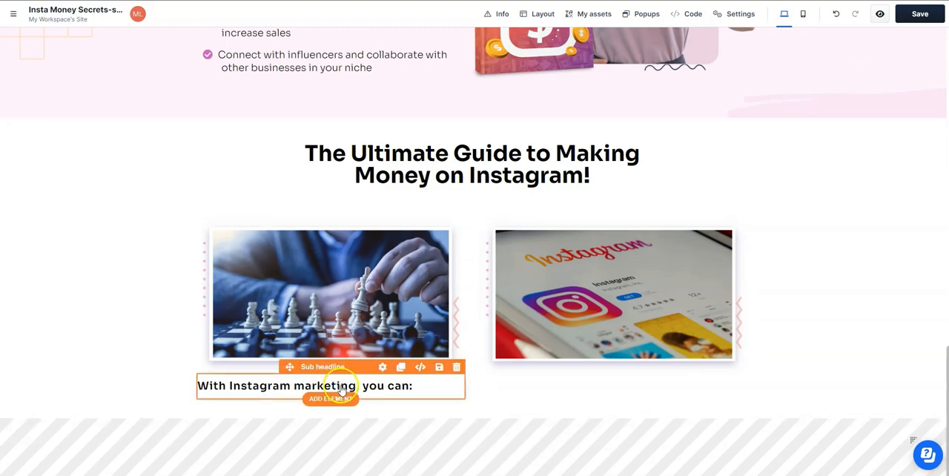
double_click(373, 386)
key(ctrl+a)
key(ctrl+v)
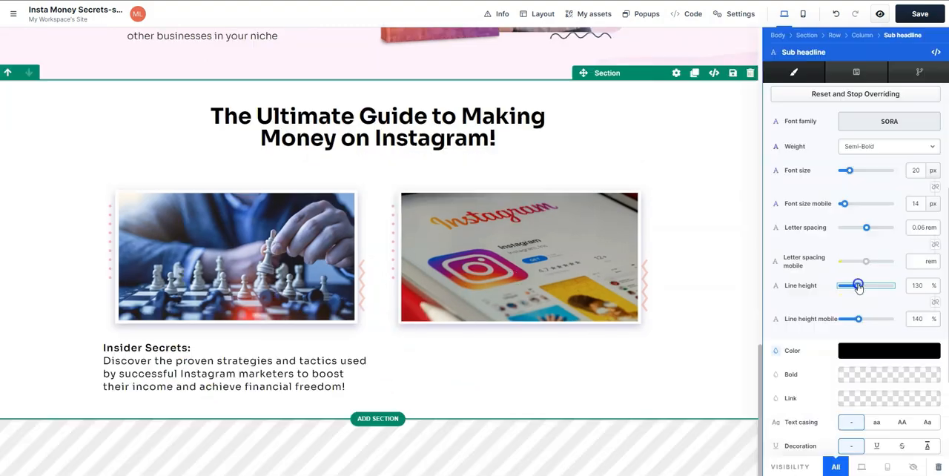
drag(858, 287, 861, 287)
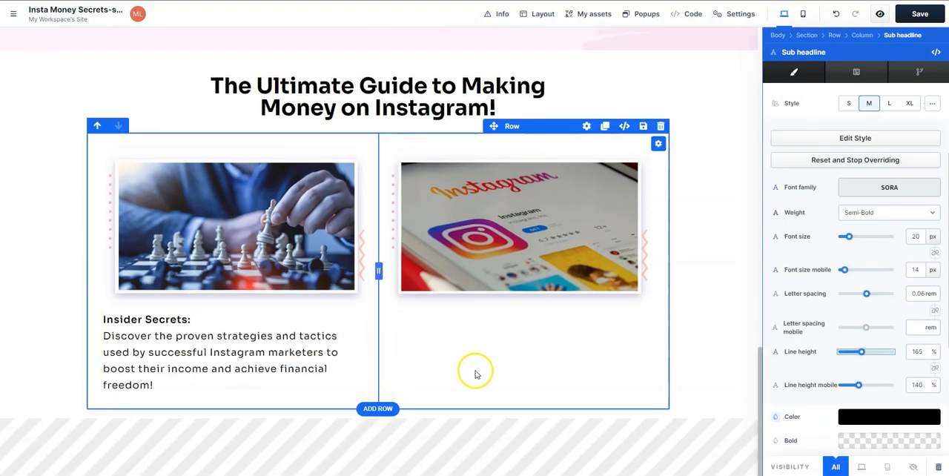
- Duplicate the "Insider Secrets:" caption below the Instagram app picture and replace its text with the "Comprehensive Guide:" copy, without the extra blank line
click(306, 299)
drag(193, 299, 526, 224)
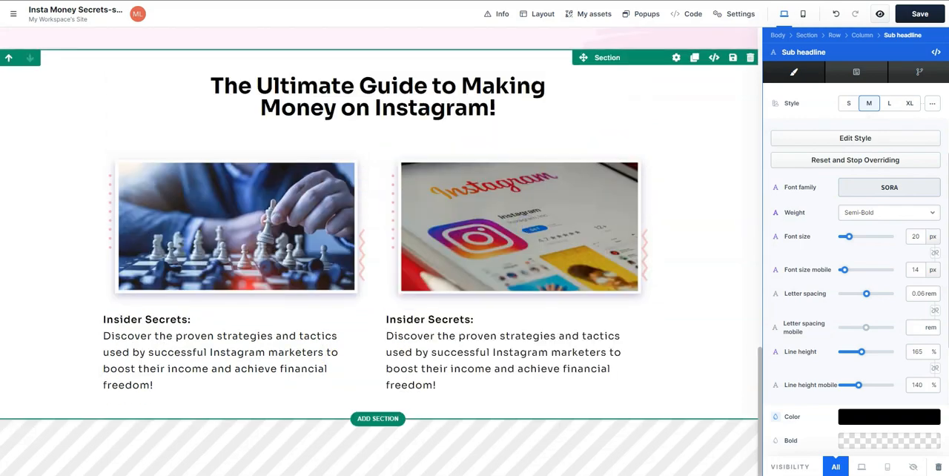
double_click(458, 351)
key(ctrl+a)
text(Comprehensive Guide:  Learn everything you need to know about Instagram marketing, from setting up your profile to launching successful ad  campaigns!)
key(BackSpace)
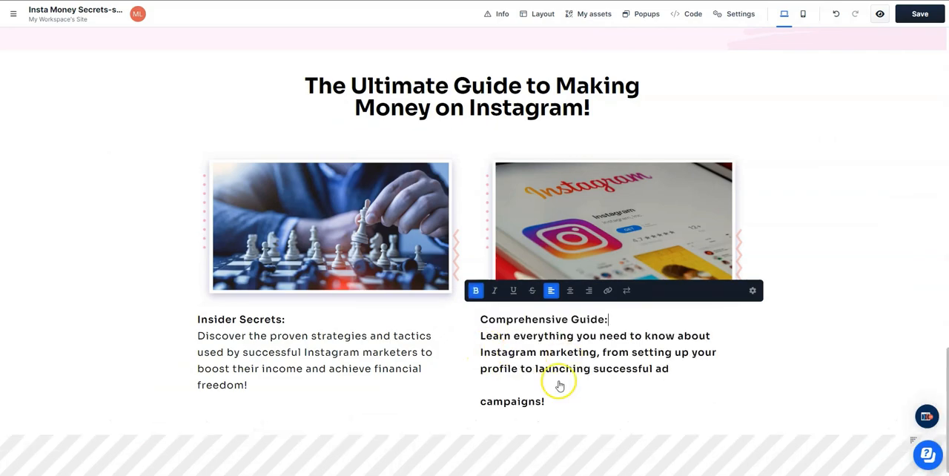
key(BackSpace)
- Remove the bold formatting from the description under "Comprehensive Guide:" and save the page
click(489, 337)
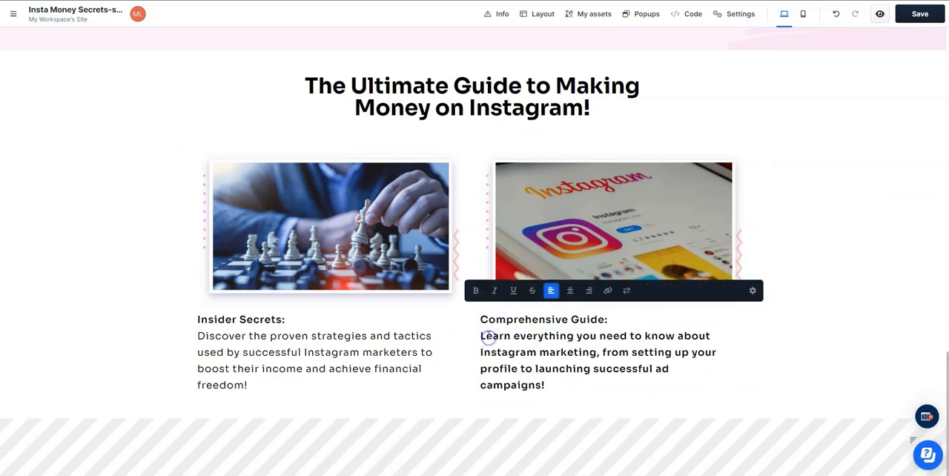
drag(494, 339, 576, 388)
click(841, 373)
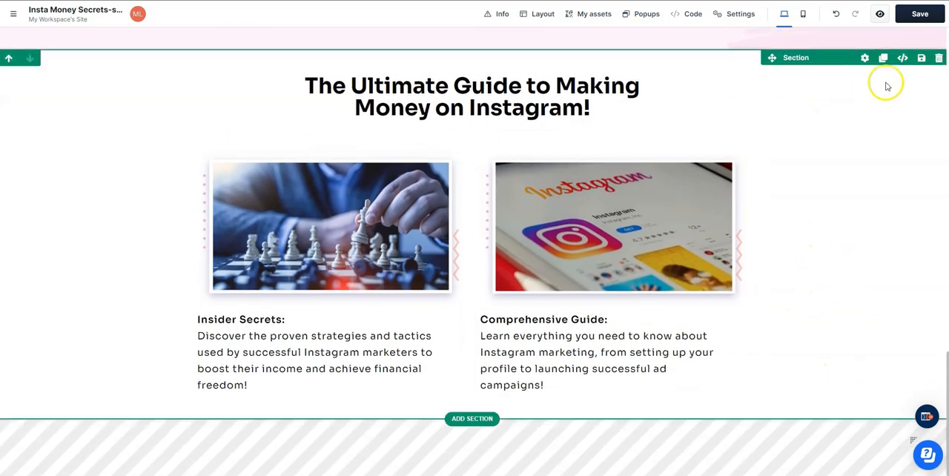
click(920, 14)
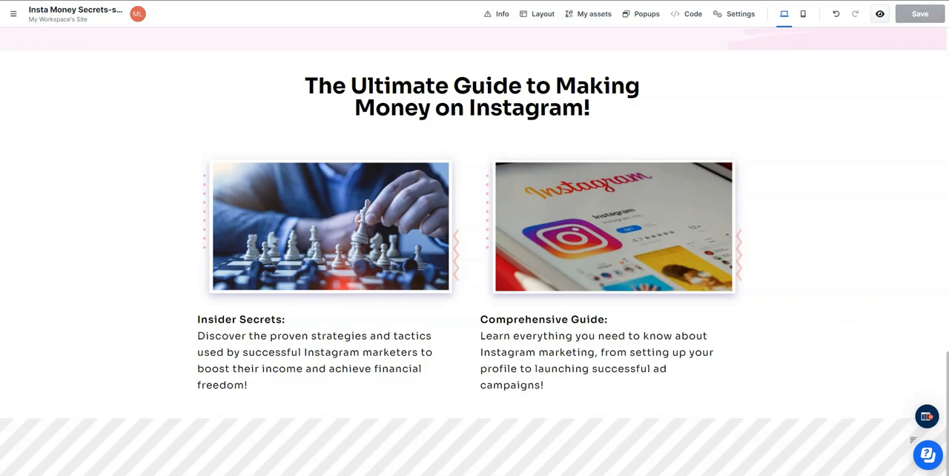
- Add a blank full-page section with a one-column row at the page's end and move a duplicate of the "The Ultimate Guide" headline into it
click(473, 419)
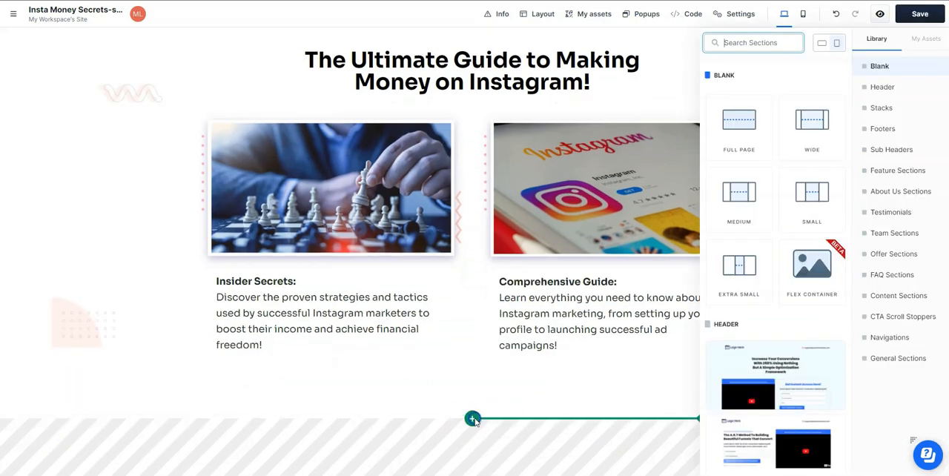
click(741, 126)
click(742, 124)
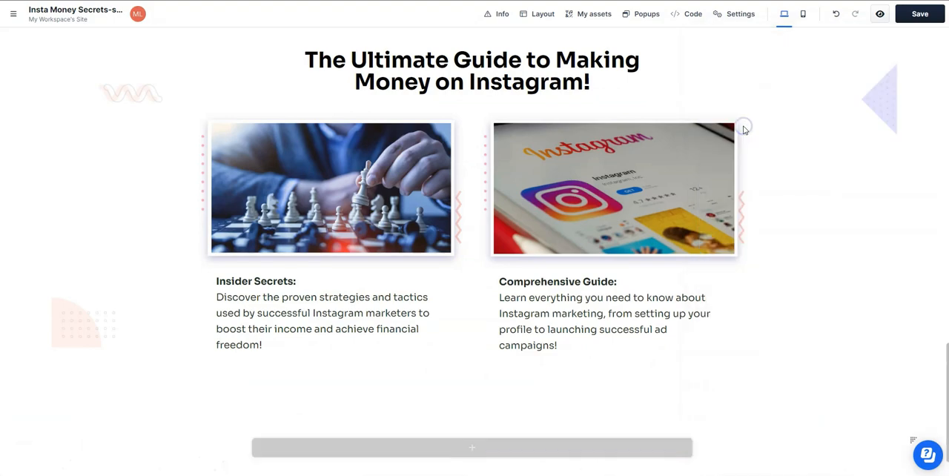
scroll(484, 392, up, 1)
click(694, 61)
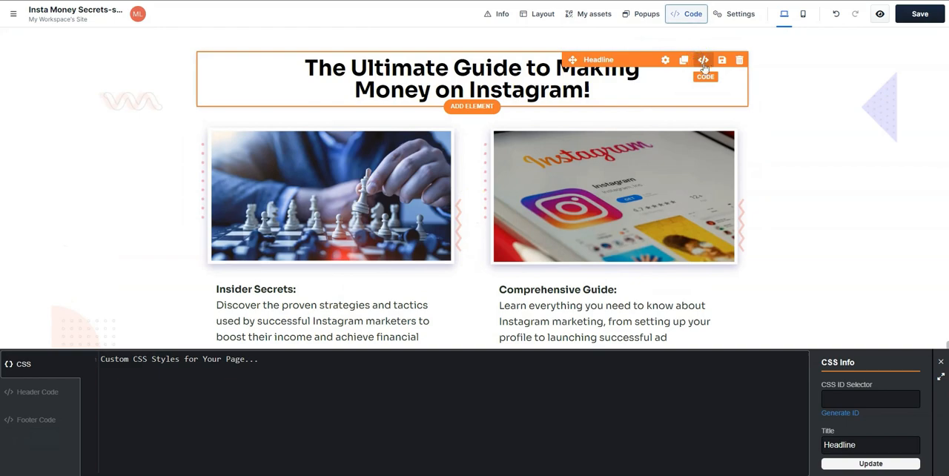
click(940, 362)
click(684, 60)
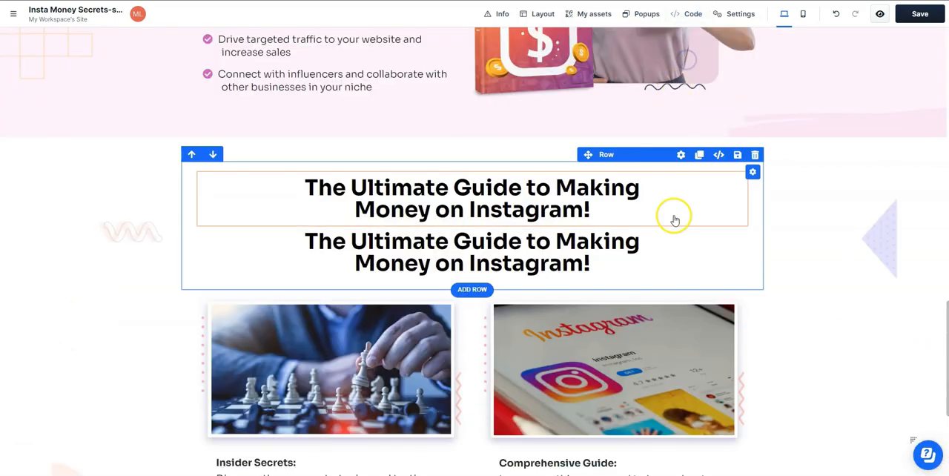
drag(573, 163, 508, 381)
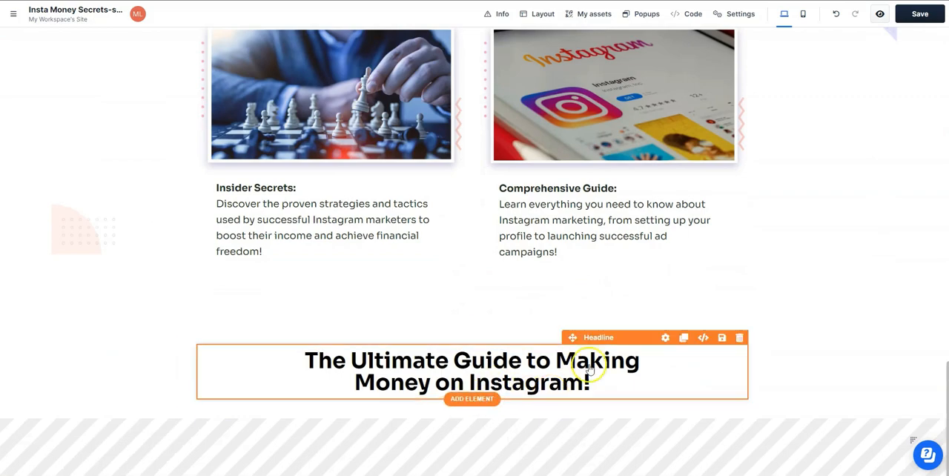
- Insert an image element below the new section's headline and fill it with the two-testimonial picture from the gallery
click(473, 399)
click(739, 263)
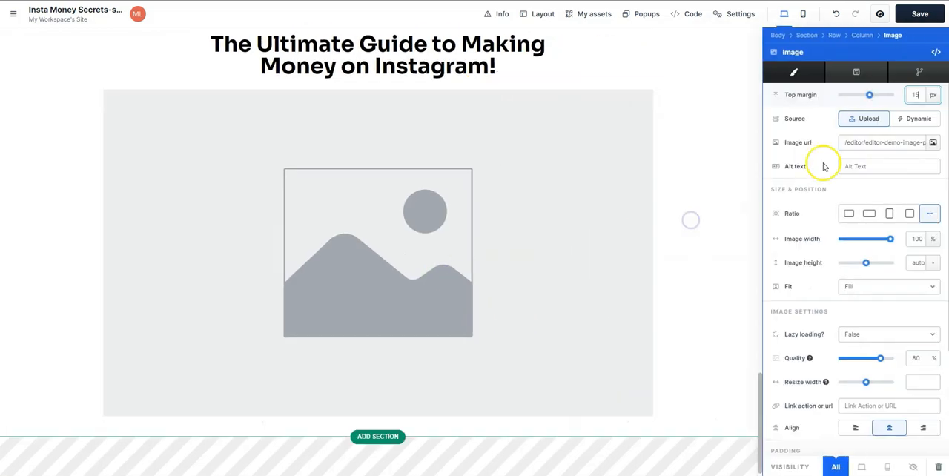
click(936, 143)
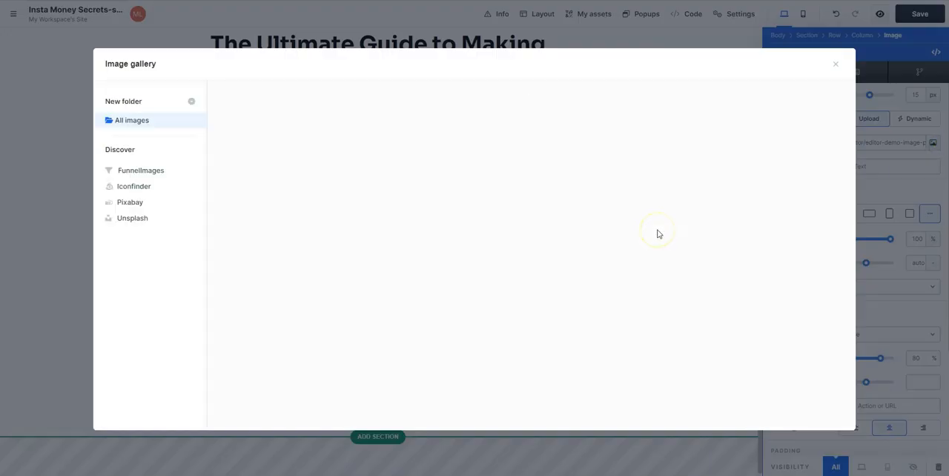
click(659, 235)
click(708, 266)
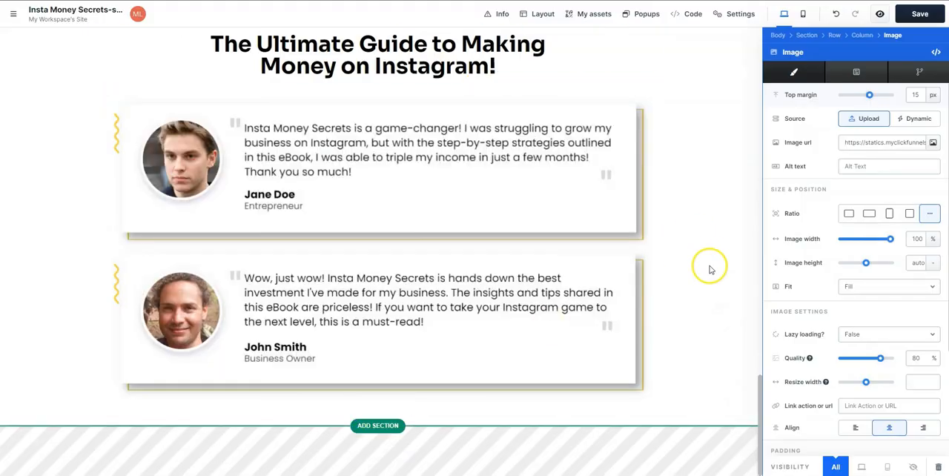
- Enable the testimonial section's background and set it to the dark purple image from the gallery
scroll(878, 220, up, 3)
click(866, 172)
scroll(924, 370, down, 1)
click(930, 445)
scroll(880, 362, down, 3)
click(934, 241)
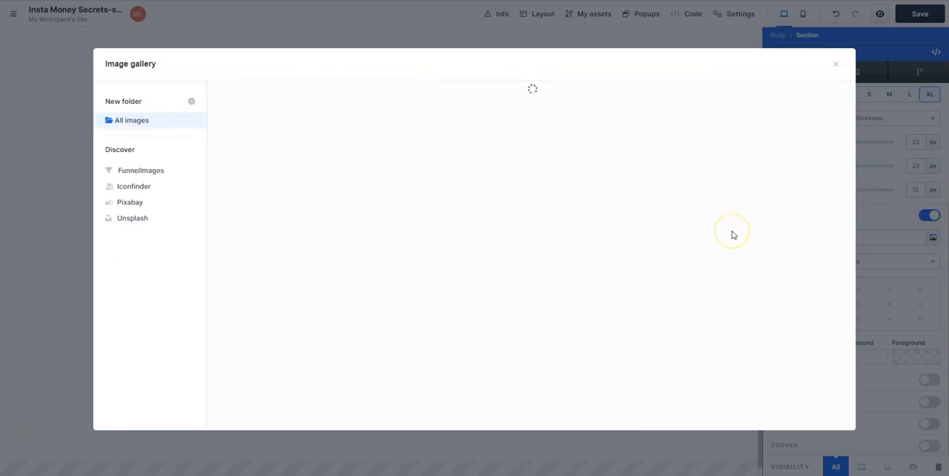
click(460, 194)
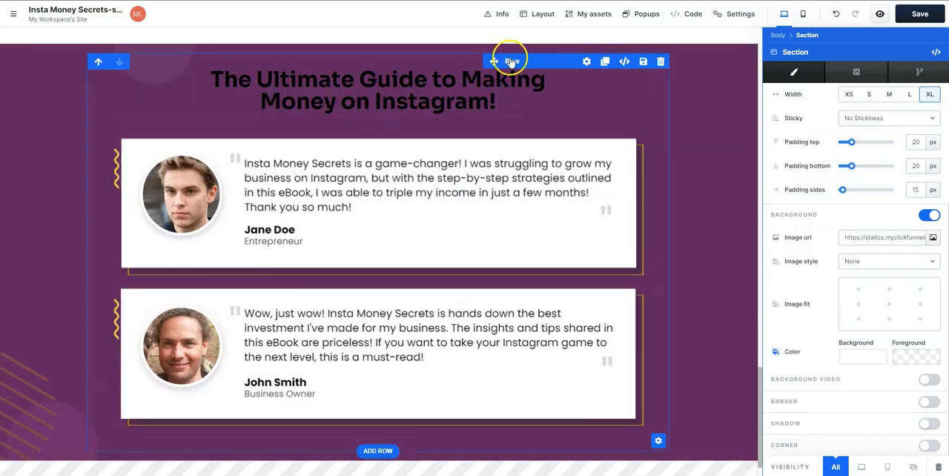
- Set the color of the headline above the testimonials to white (ffffff)
click(732, 211)
scroll(875, 307, down, 1)
scroll(877, 310, up, 2)
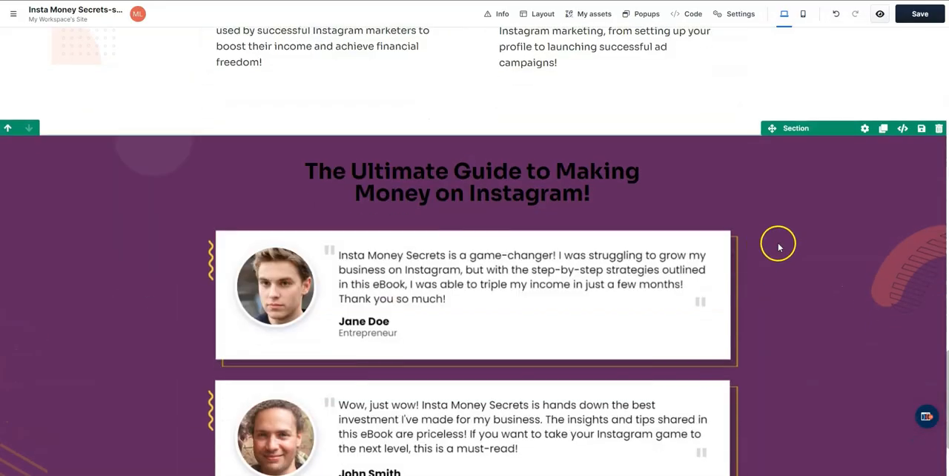
click(604, 169)
click(611, 139)
scroll(863, 271, down, 1)
scroll(878, 289, down, 1)
click(880, 354)
drag(784, 284, 695, 223)
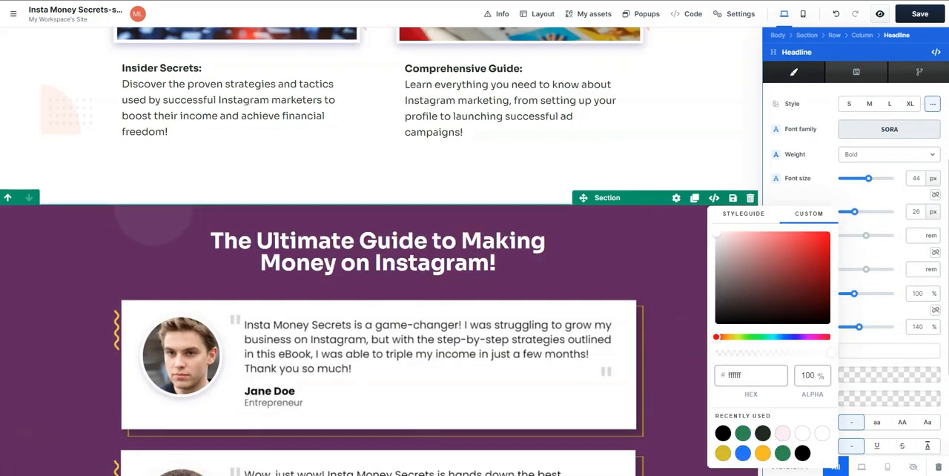
- Replace the headline above the testimonials with "What Others Are Saying About Us"
click(489, 262)
key(ctrl+a)
text(What Others Are Saying About Us)
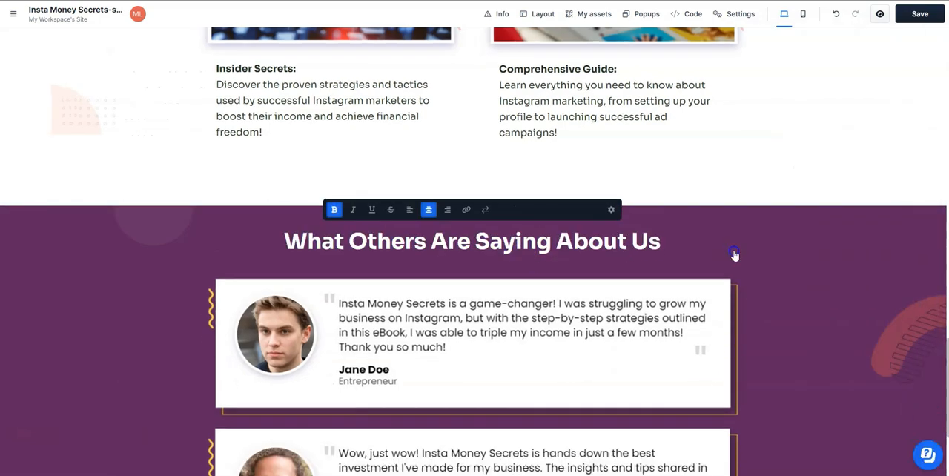
click(734, 256)
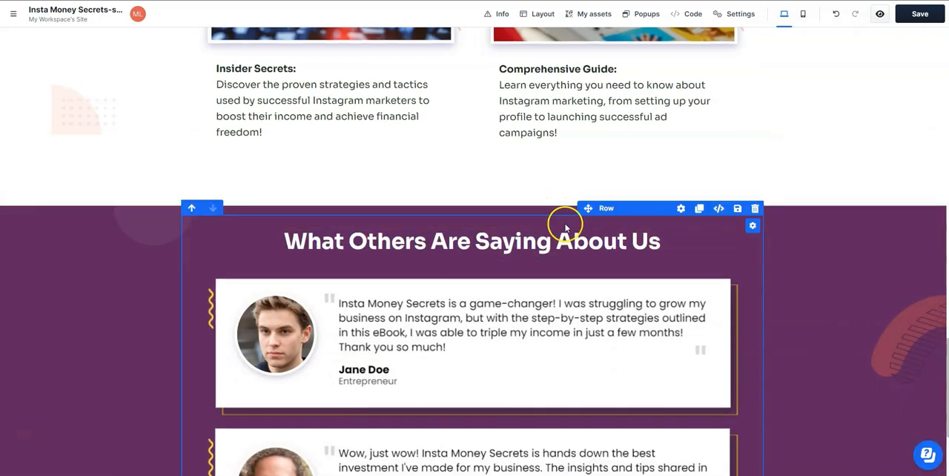
- Increase the top padding of the row that holds the testimonial headline and picture
click(681, 209)
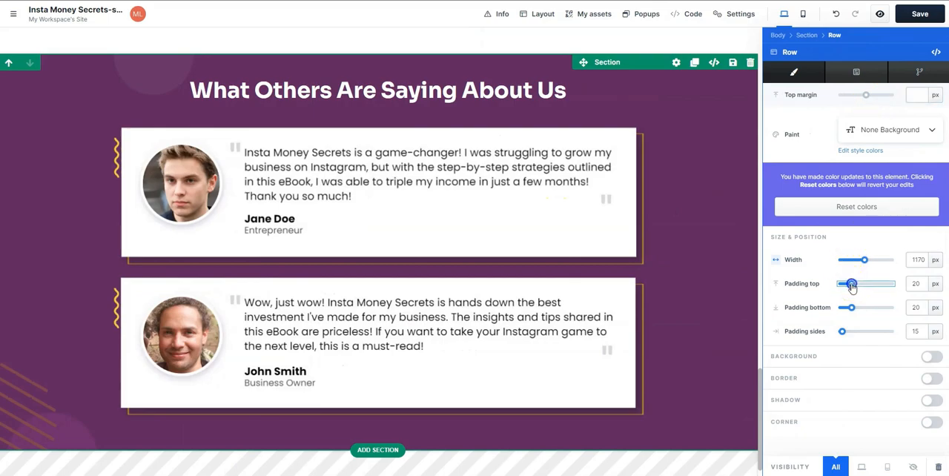
drag(851, 288, 868, 287)
key(Escape)
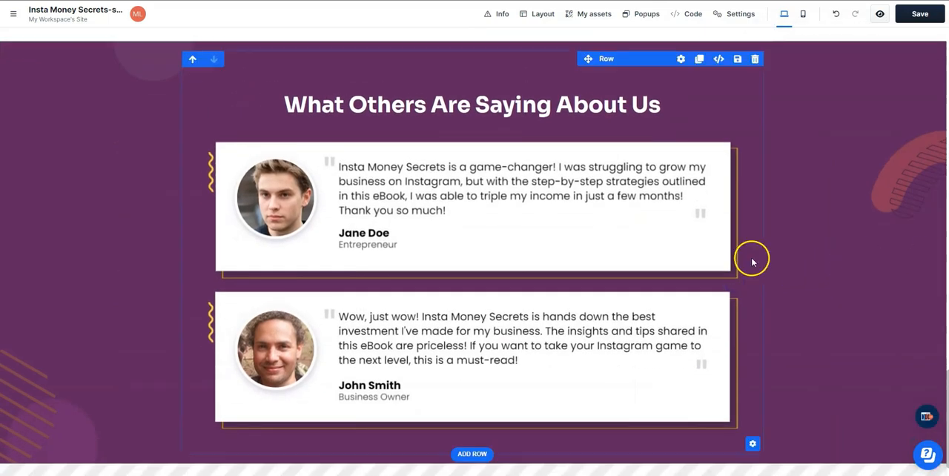
scroll(816, 245, down, 1)
click(475, 400)
scroll(549, 309, up, 1)
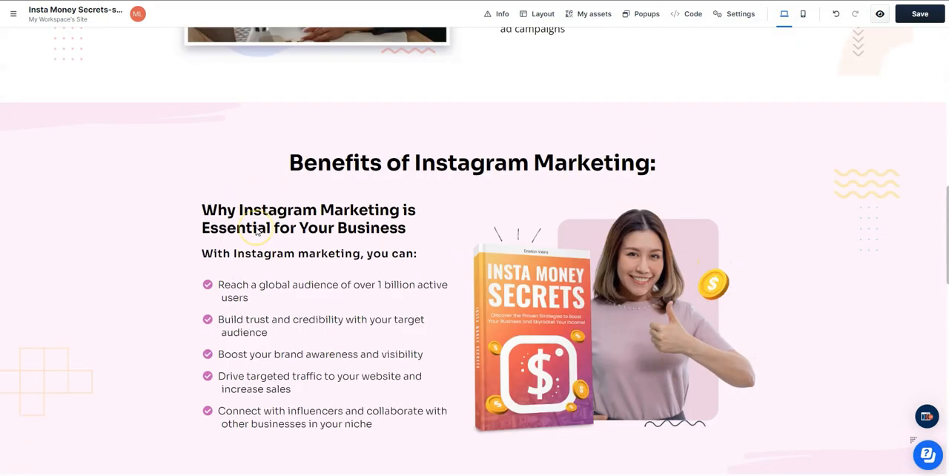
scroll(254, 232, down, 15)
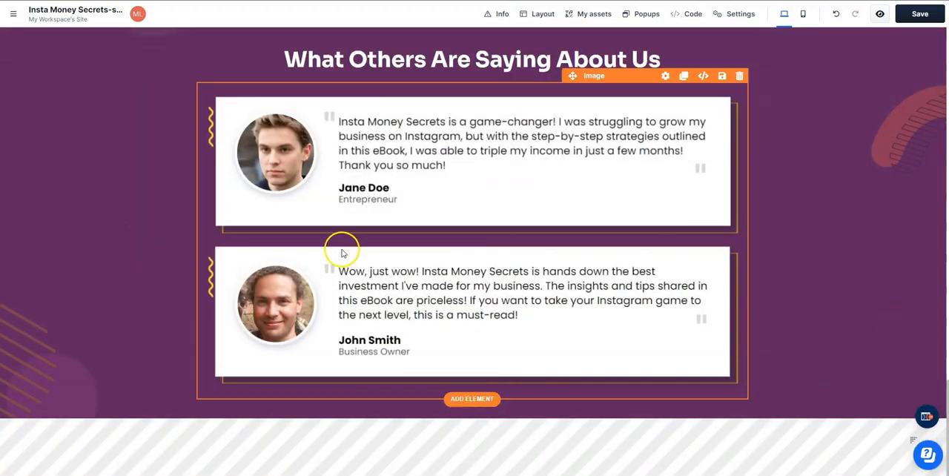
- Duplicate the "Get Your Copy Now" button image and move the copy below the testimonial picture
scroll(342, 254, up, 15)
click(408, 217)
drag(365, 262, 462, 390)
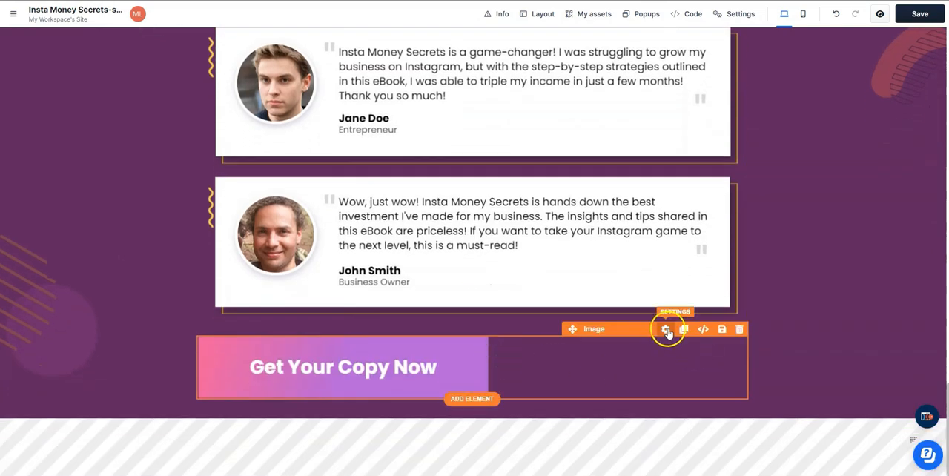
- Center the copied button image below the testimonials and swap it for the "Get Started Today" image from the gallery
click(667, 330)
click(883, 282)
scroll(890, 271, up, 3)
click(935, 142)
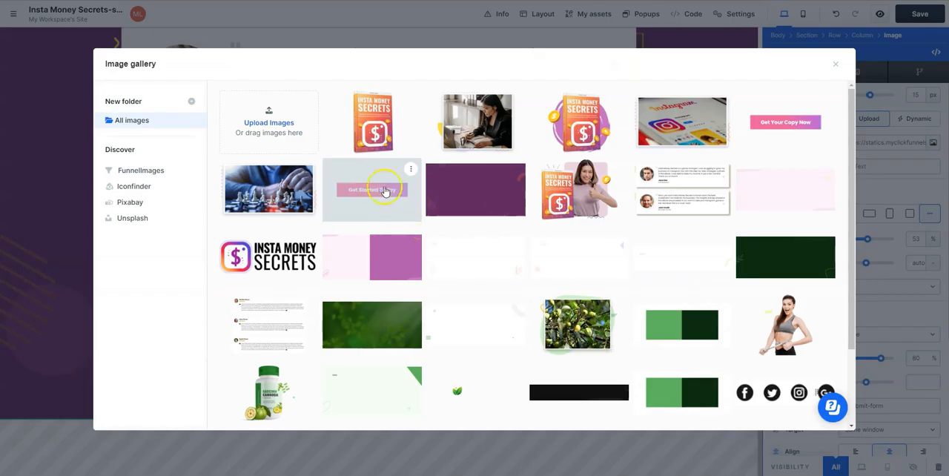
click(385, 191)
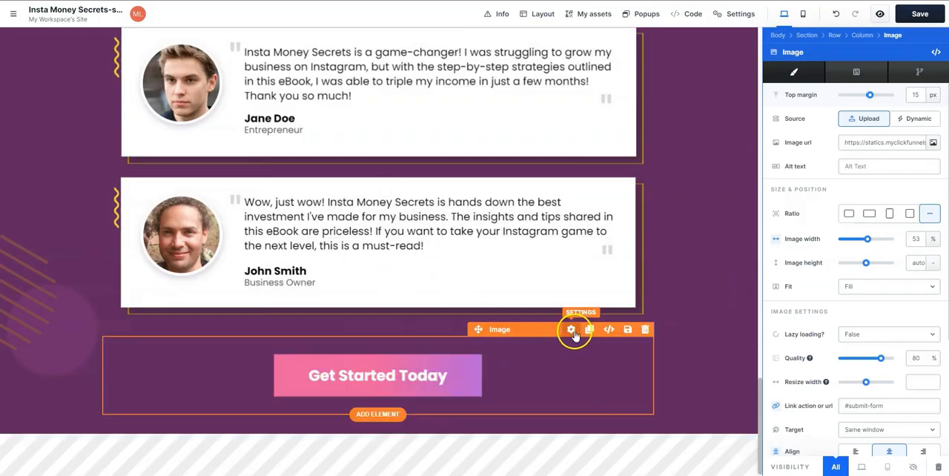
- Set the "Get Started Today" image's width to 46% and reduce its top margin
drag(867, 239, 864, 243)
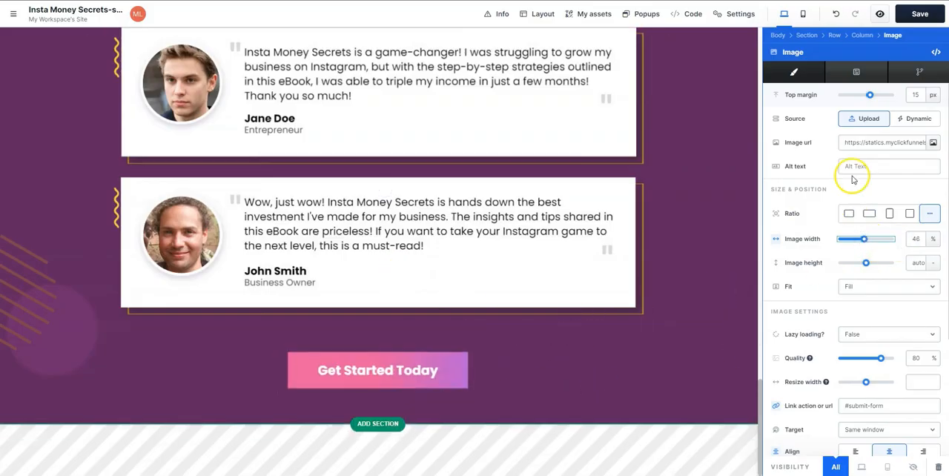
drag(872, 100, 863, 100)
click(729, 313)
scroll(908, 332, up, 2)
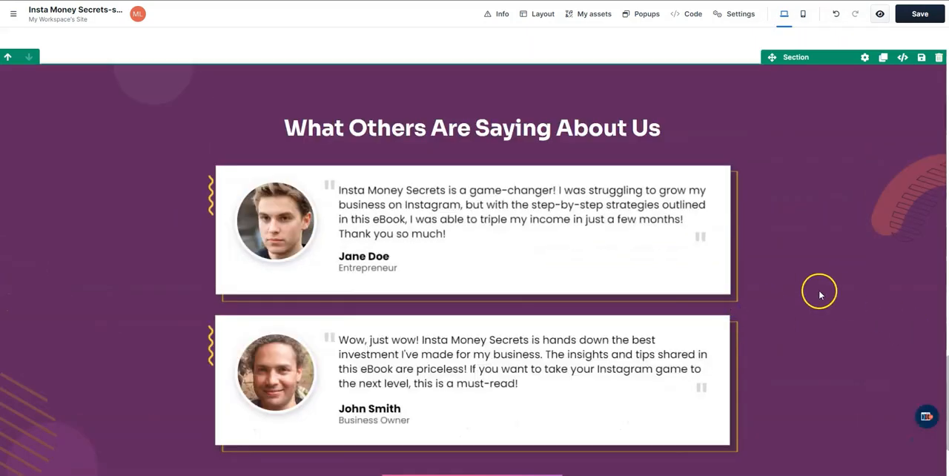
- Add a blank full-page section with a one-column row below the testimonial section
scroll(769, 310, down, 2)
click(473, 418)
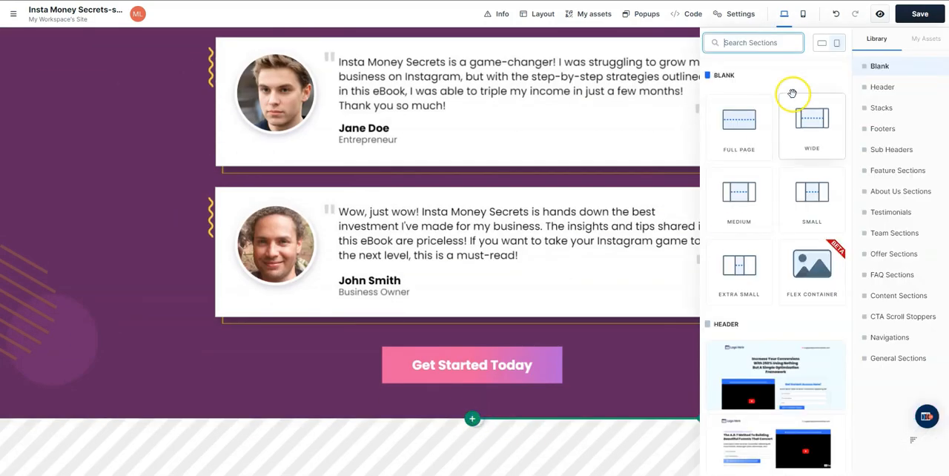
click(726, 140)
scroll(894, 421, down, 1)
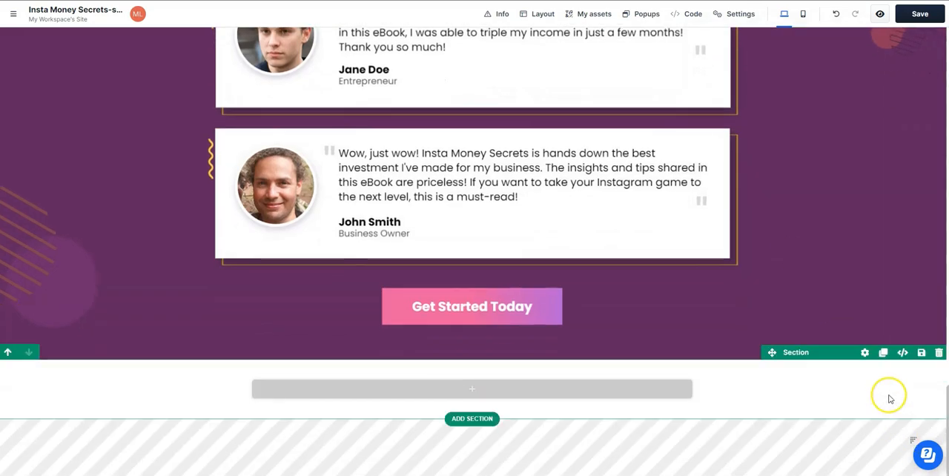
- Duplicate the "What Others Are Saying About Us" headline and move the copy into the new section's row
scroll(766, 235, up, 4)
scroll(699, 264, down, 2)
click(674, 79)
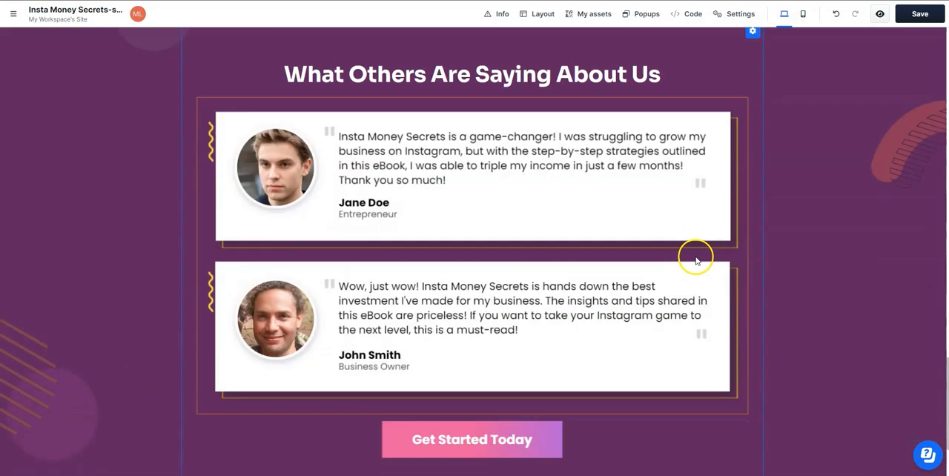
click(683, 51)
scroll(680, 149, up, 2)
click(677, 249)
mouse_move(576, 229)
mouse_down()
mouse_move(564, 444)
mouse_move(542, 386)
mouse_move(570, 388)
mouse_up()
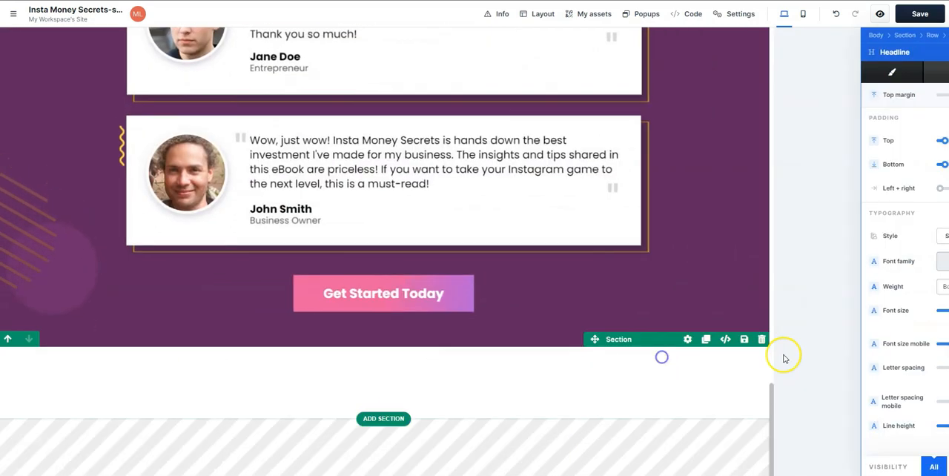
- Set the color of the copied headline in the last section to black (000000)
scroll(875, 318, down, 3)
click(889, 218)
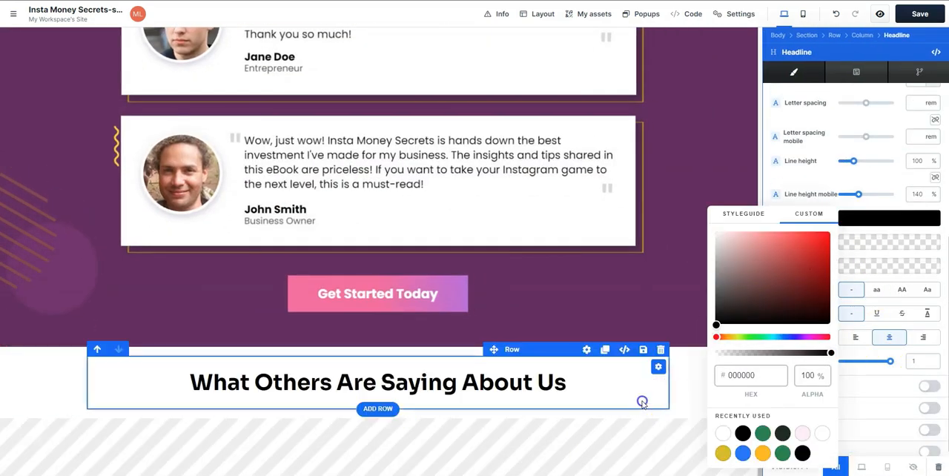
click(644, 405)
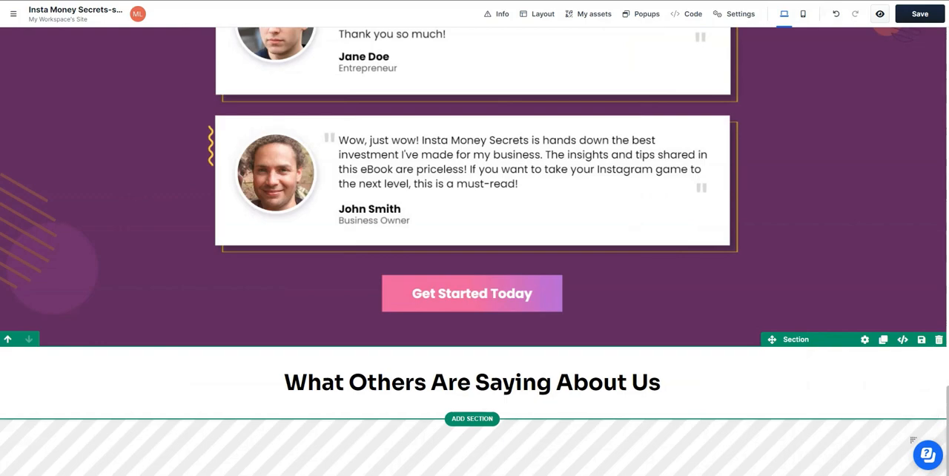
- Replace the last section's headline with "Ready to unlock the secrets to making money on Instagram like a pro?"
click(548, 382)
key(ctrl+a)
text(Ready to unlock the secrets to making money on Instagram like a pro?)
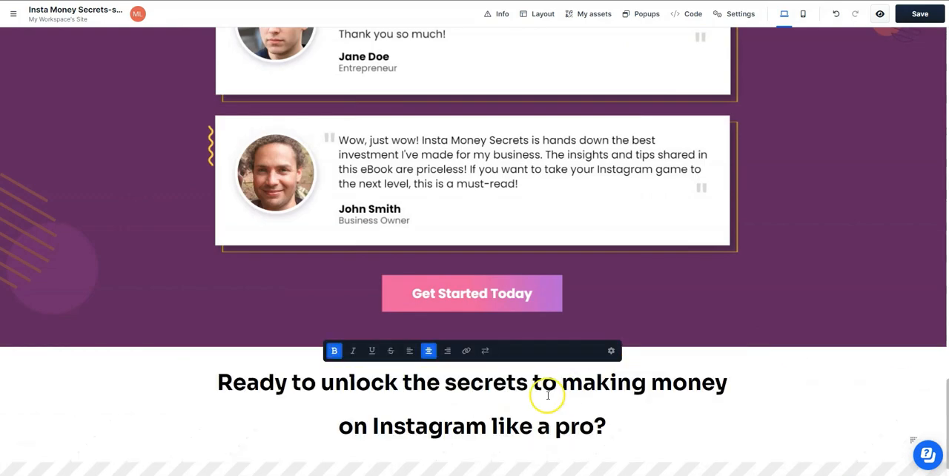
- Reduce the font size of the "Ready to unlock the secrets" headline to about 30 px
click(611, 351)
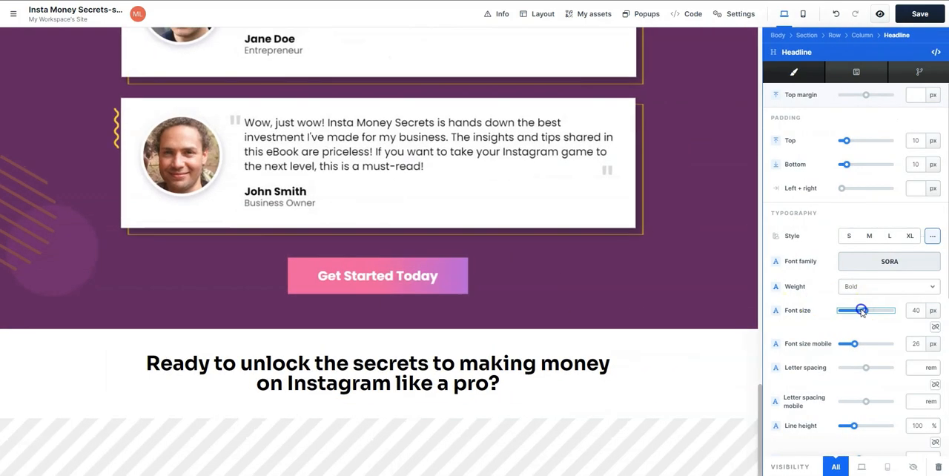
drag(866, 314, 860, 314)
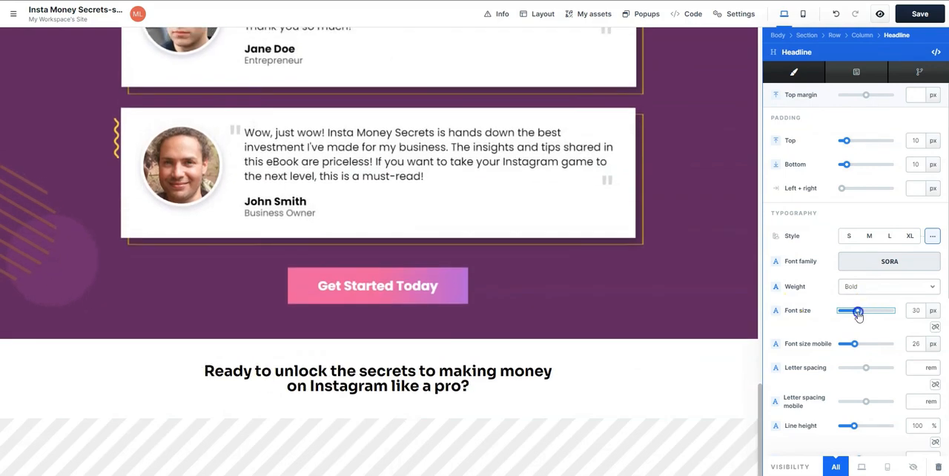
click(696, 373)
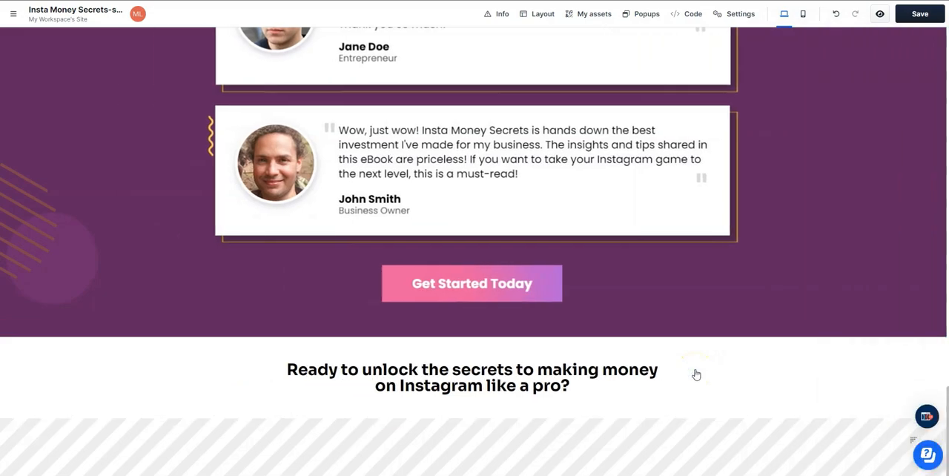
- Duplicate the paragraph under "What You'll Learn Inside the eBook" and move the copy below the last section's headline
scroll(539, 344, up, 15)
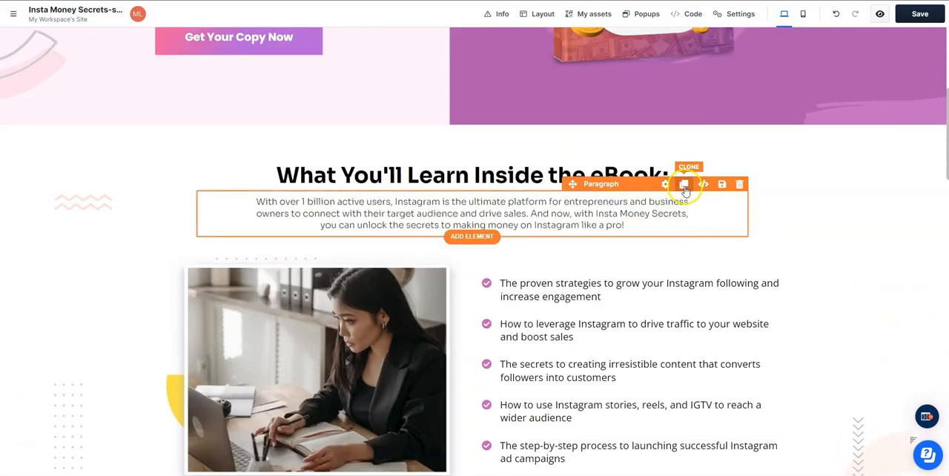
click(684, 186)
drag(570, 221, 497, 402)
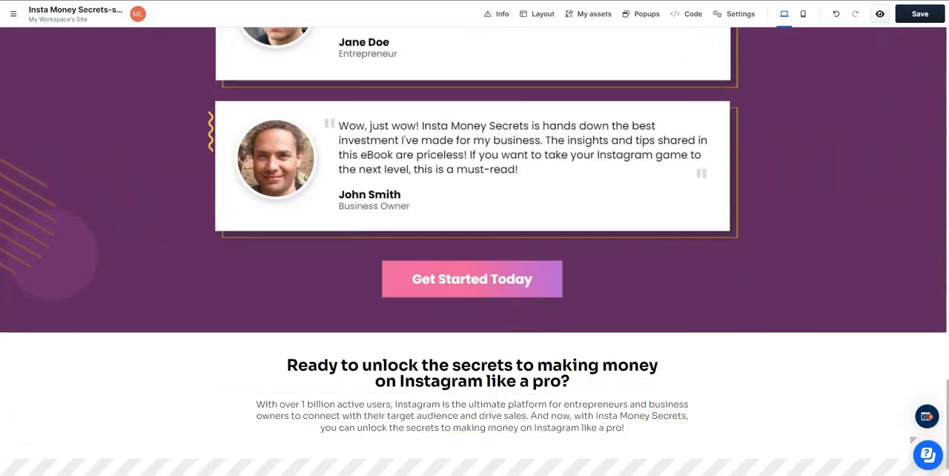
- Replace the copied paragraph with the "Click the button below to get your copy" text and place a duplicate "Get Started Today" button beneath it
click(602, 400)
key(ctrl+a)
key(ctrl+v)
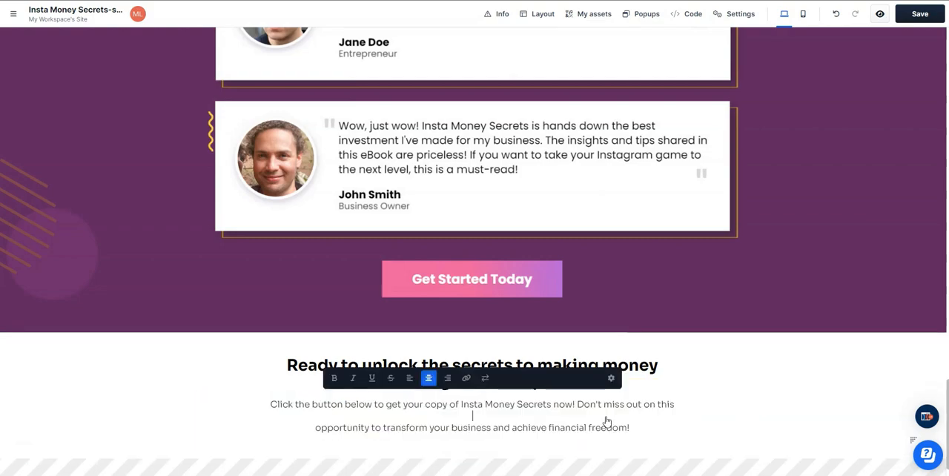
click(764, 428)
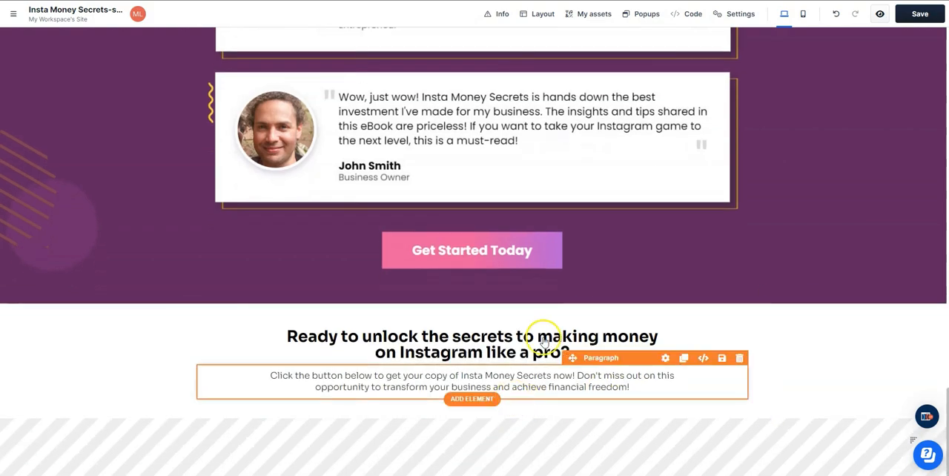
drag(570, 211, 604, 385)
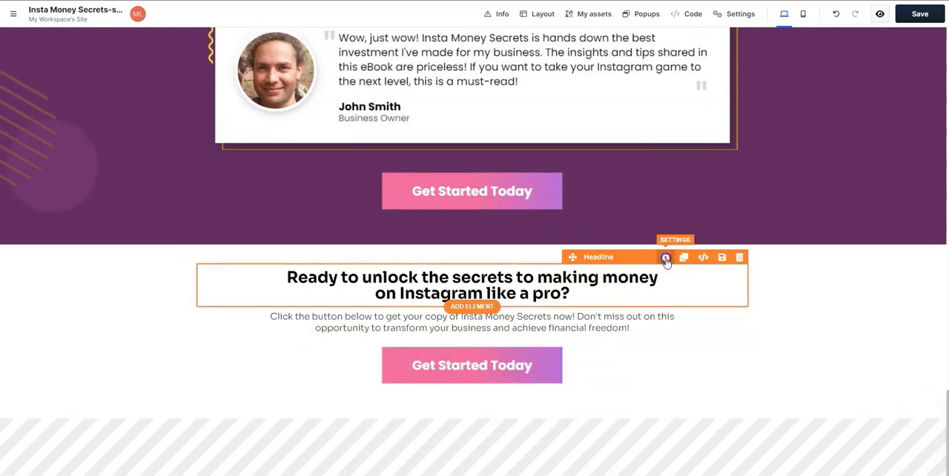
- Enlarge the font size of the "Ready to unlock the secrets" headline to about 40 px
click(666, 258)
drag(859, 313, 867, 315)
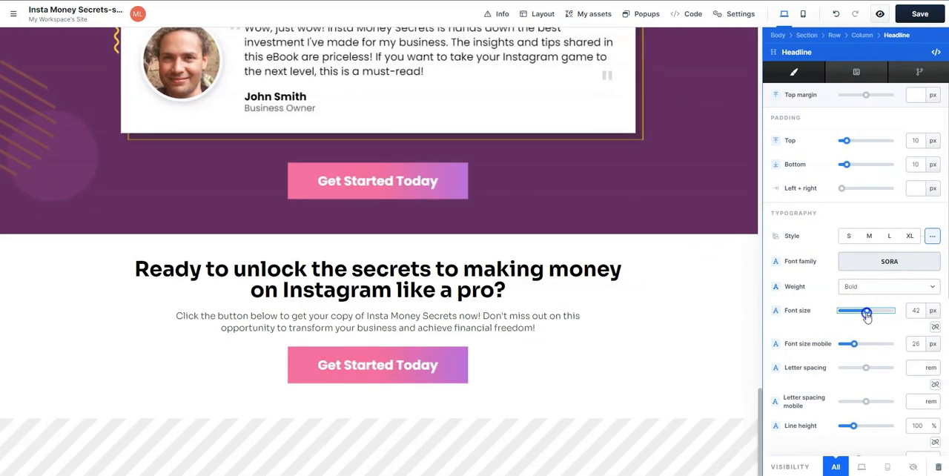
click(678, 377)
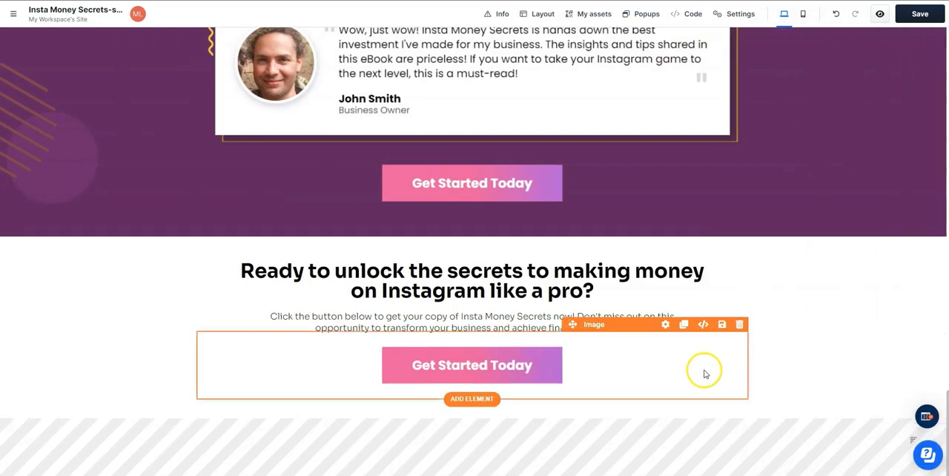
- Enable the last section's background and set it to the white image with the purple squiggle from the gallery
click(665, 324)
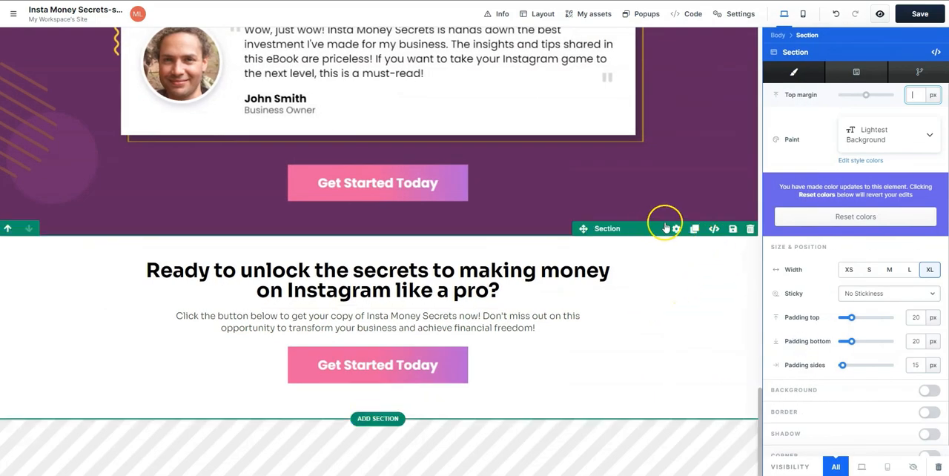
scroll(852, 296, down, 1)
click(927, 384)
scroll(892, 339, down, 3)
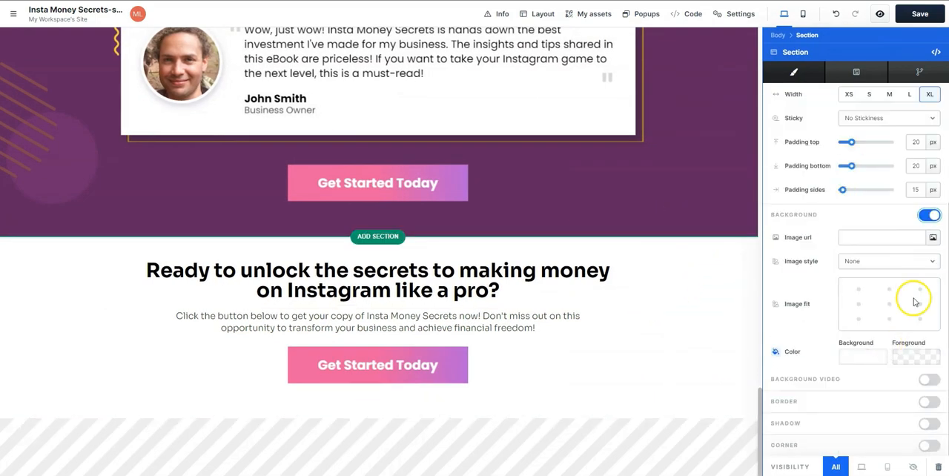
click(934, 234)
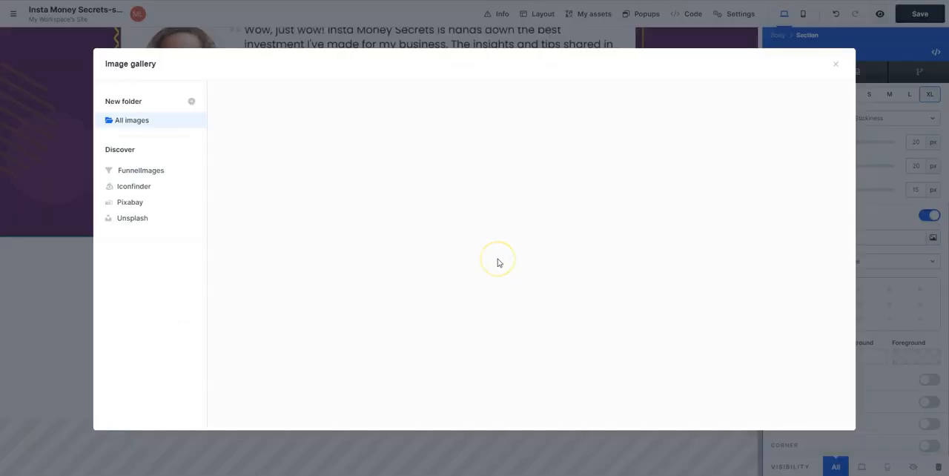
click(676, 256)
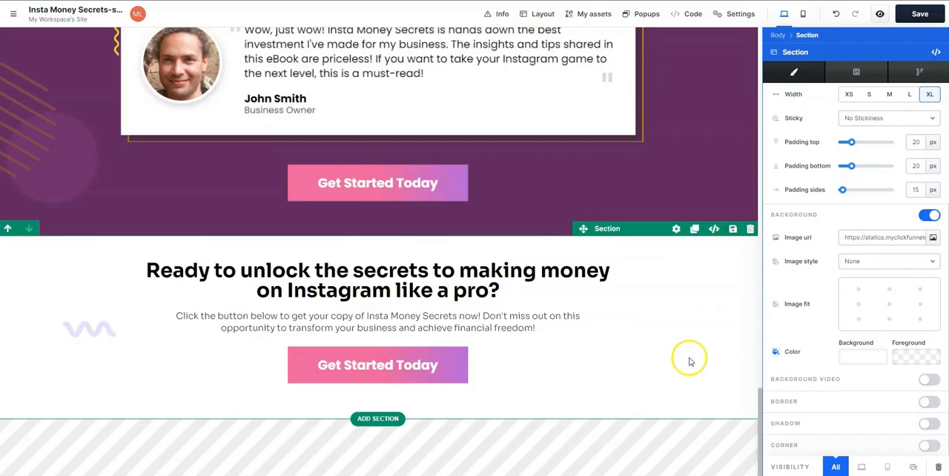
- Adjust the image style and fit of the last section's background picture
click(866, 262)
click(890, 298)
click(897, 262)
click(889, 298)
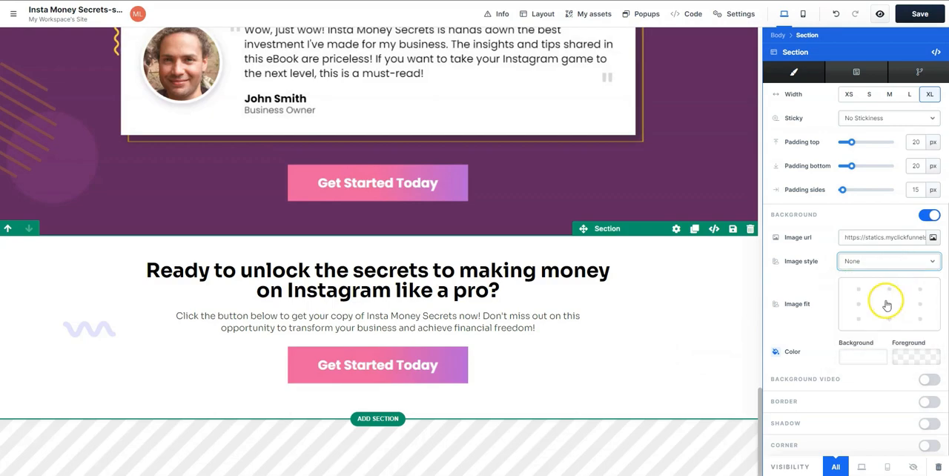
click(684, 345)
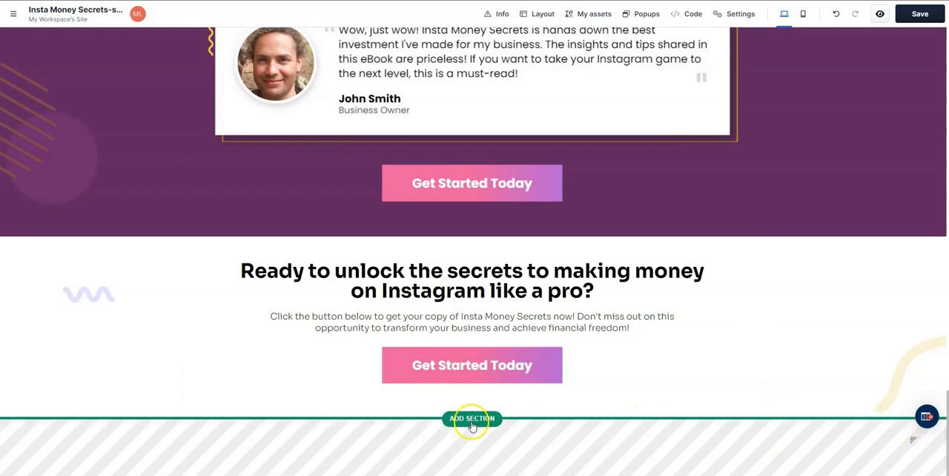
- Add a one-column section beneath the "Ready to unlock the secrets" section and place an image element in it
click(472, 420)
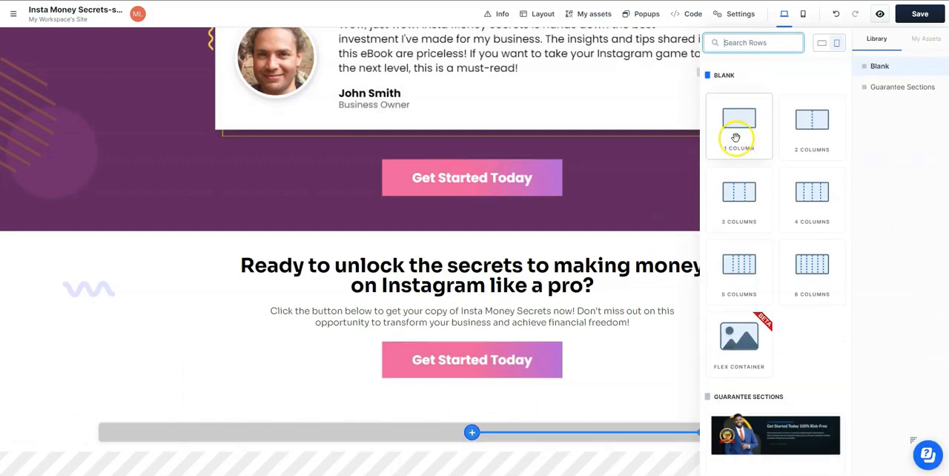
click(736, 137)
click(498, 381)
drag(739, 263, 514, 287)
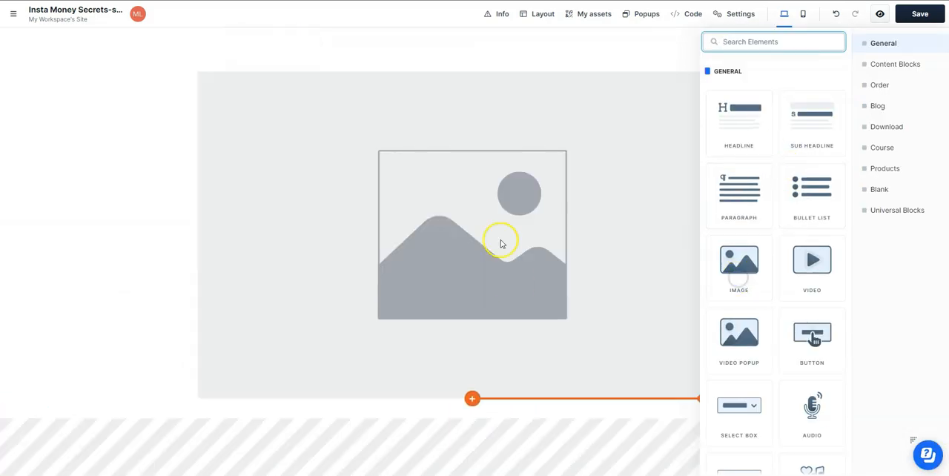
- Set the new section's image to the Insta Money Secrets logo from the gallery and reduce its width to about 184 px
click(618, 241)
click(931, 143)
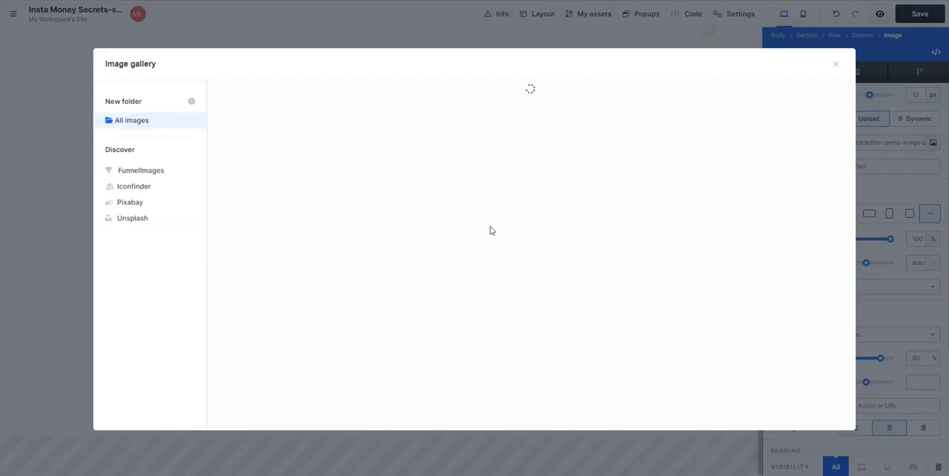
click(281, 268)
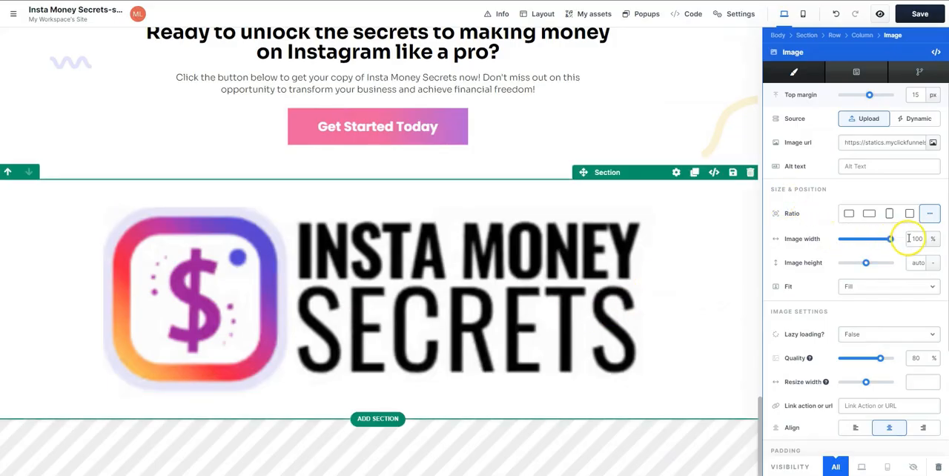
drag(868, 243, 847, 244)
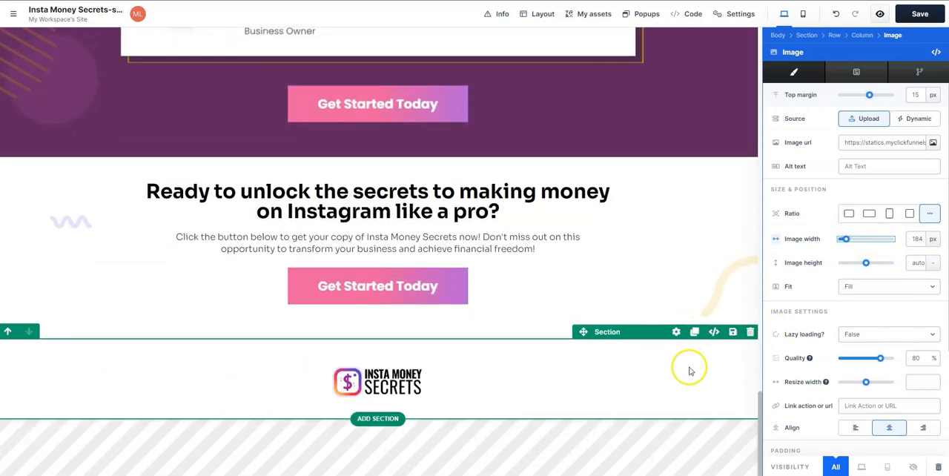
- Enable the logo section's background and set its color to the light pink ffedf8
click(674, 329)
click(930, 317)
scroll(860, 287, down, 3)
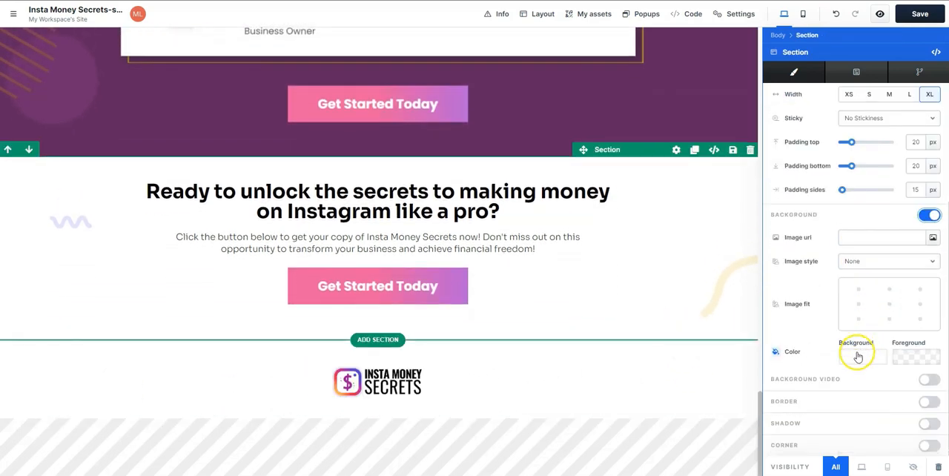
click(856, 355)
click(822, 432)
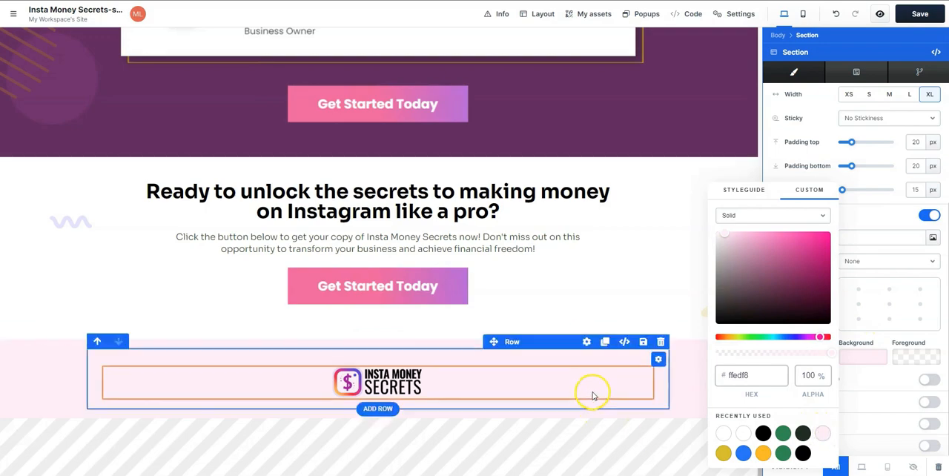
click(682, 279)
scroll(851, 451, up, 5)
scroll(826, 401, down, 5)
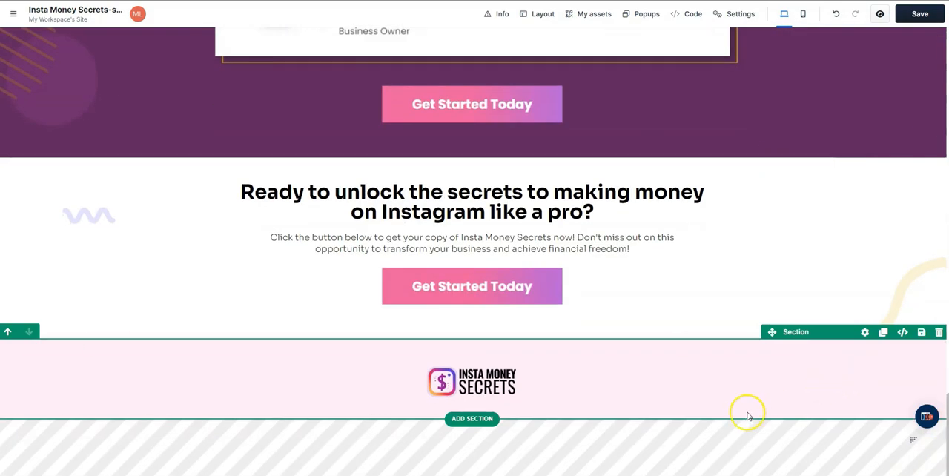
- Save the page and review the whole sales page in preview, from the hero section to the logo footer
scroll(823, 384, up, 5)
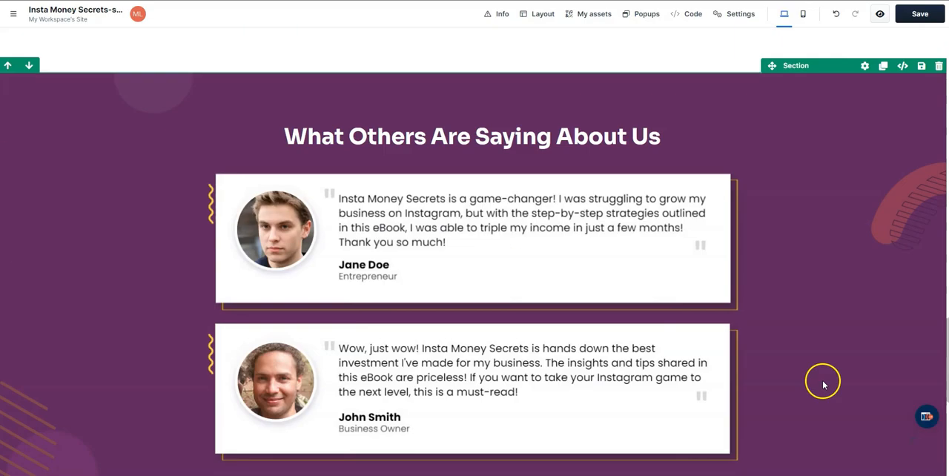
scroll(823, 384, up, 10)
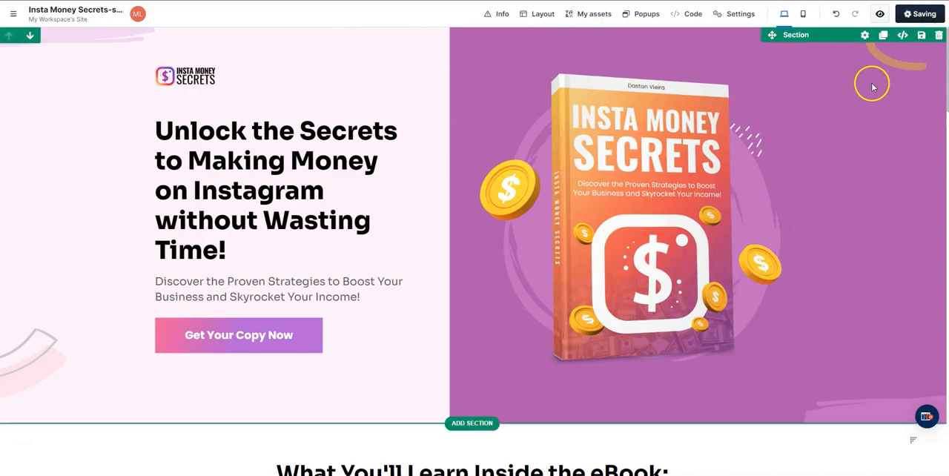
click(880, 15)
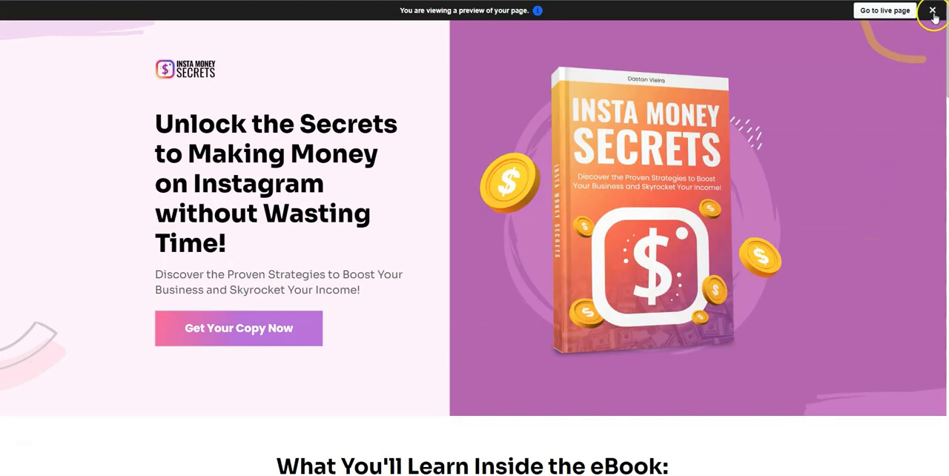
click(933, 11)
scroll(866, 151, down, 6)
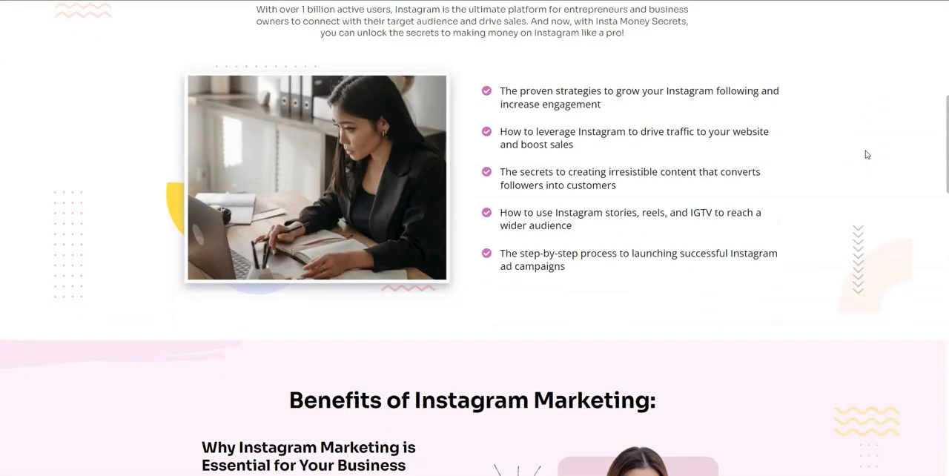
scroll(866, 154, down, 15)
scroll(864, 183, down, 7)
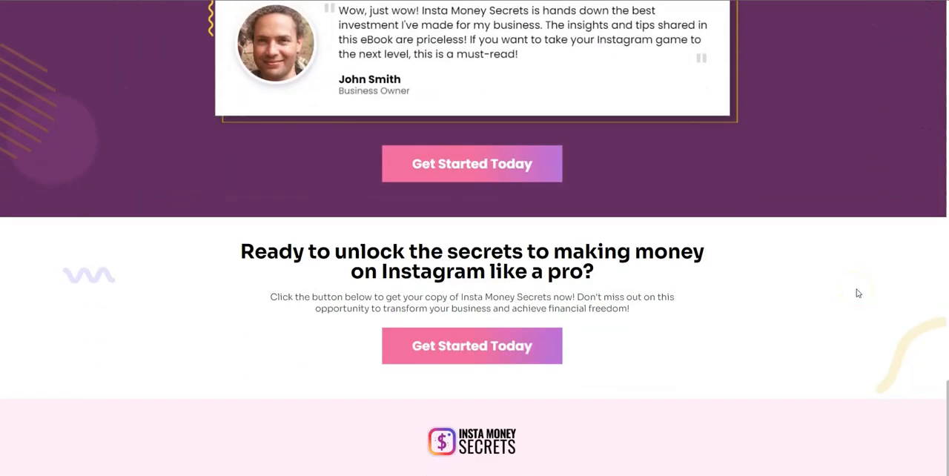
scroll(858, 294, up, 20)
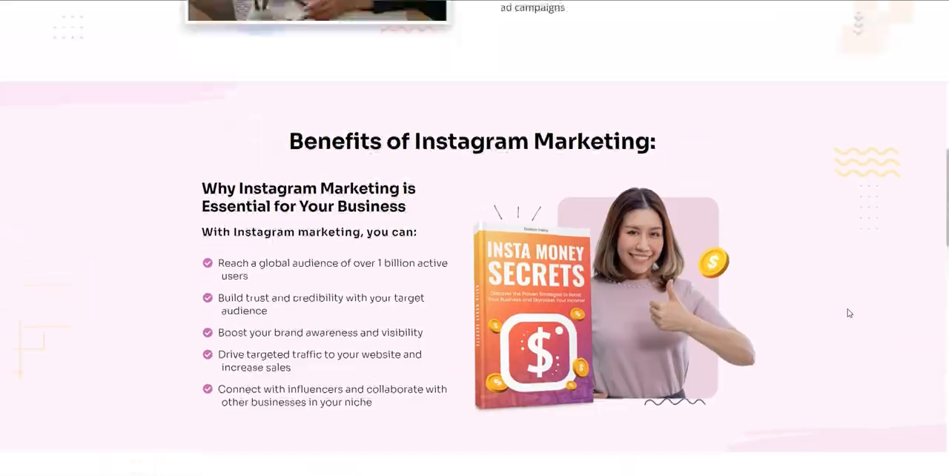
scroll(849, 313, up, 8)
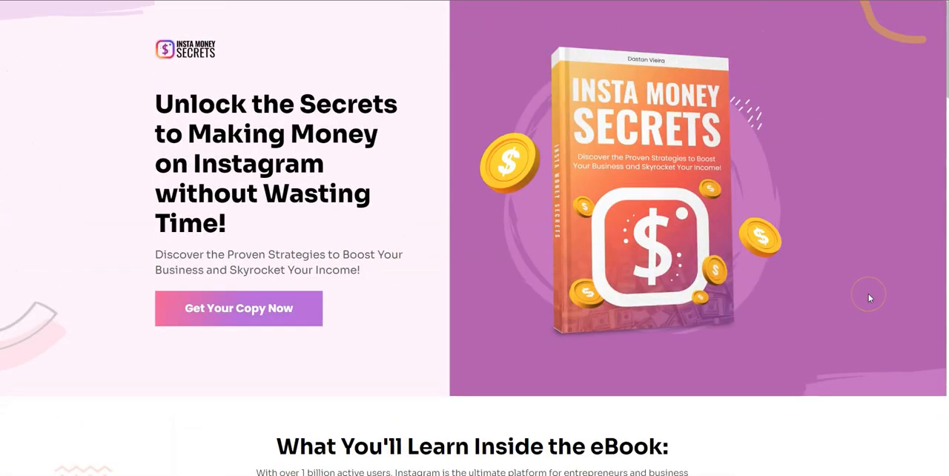